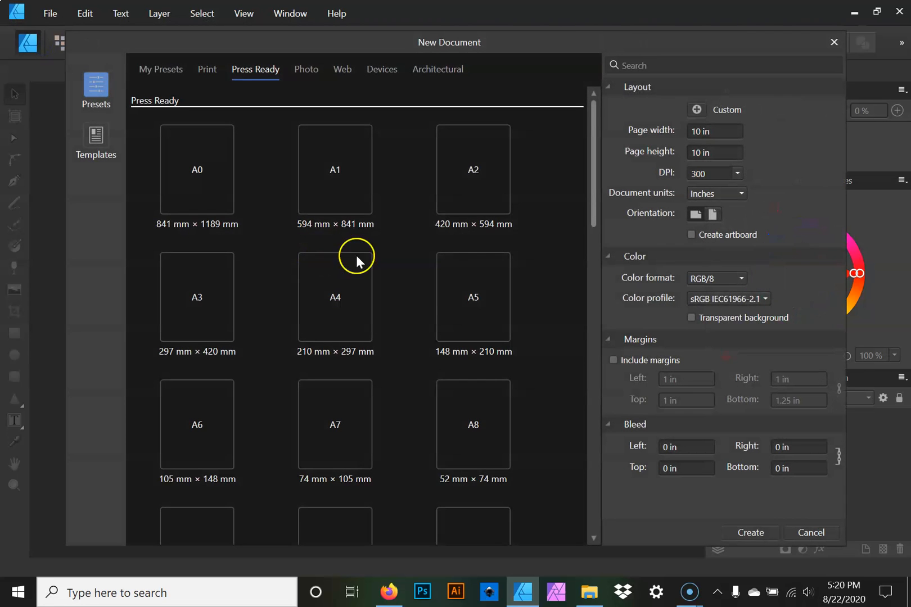
- Choose the 8.5 × 11 in Letter preset from the Print category for the new document
scroll(396, 340, "down", 2)
scroll(396, 340, "down", 1)
left_click(448, 432)
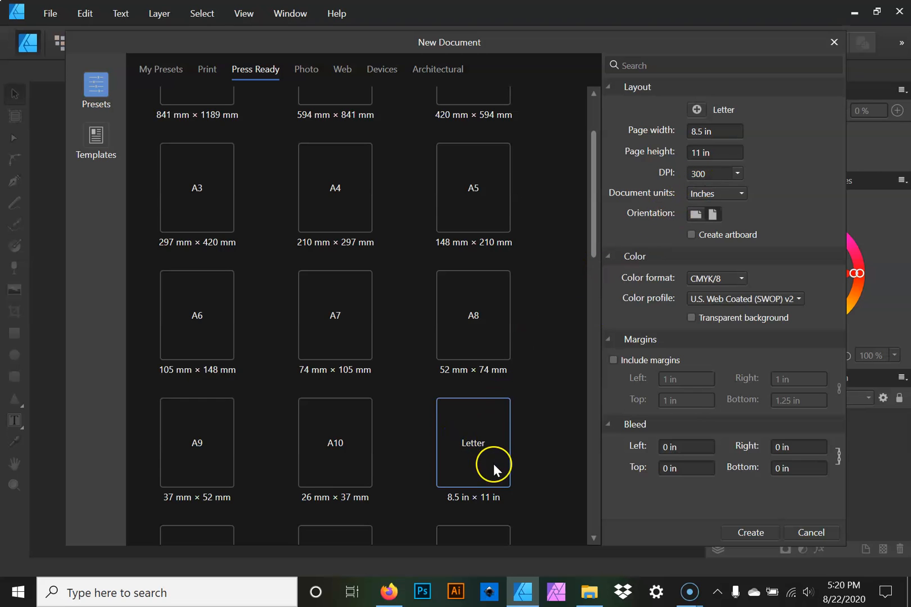
left_click(206, 68)
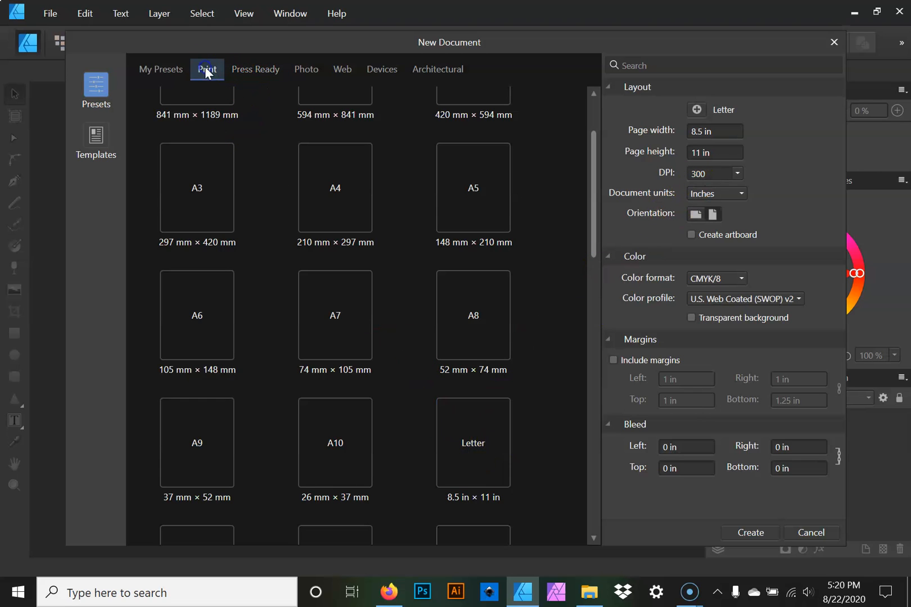
scroll(433, 298, "down", 1)
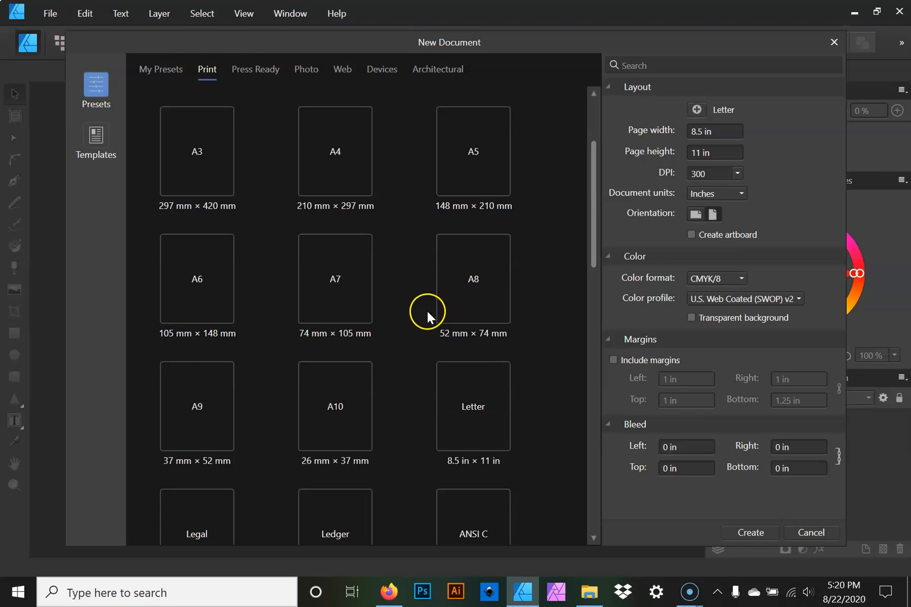
left_click(478, 415)
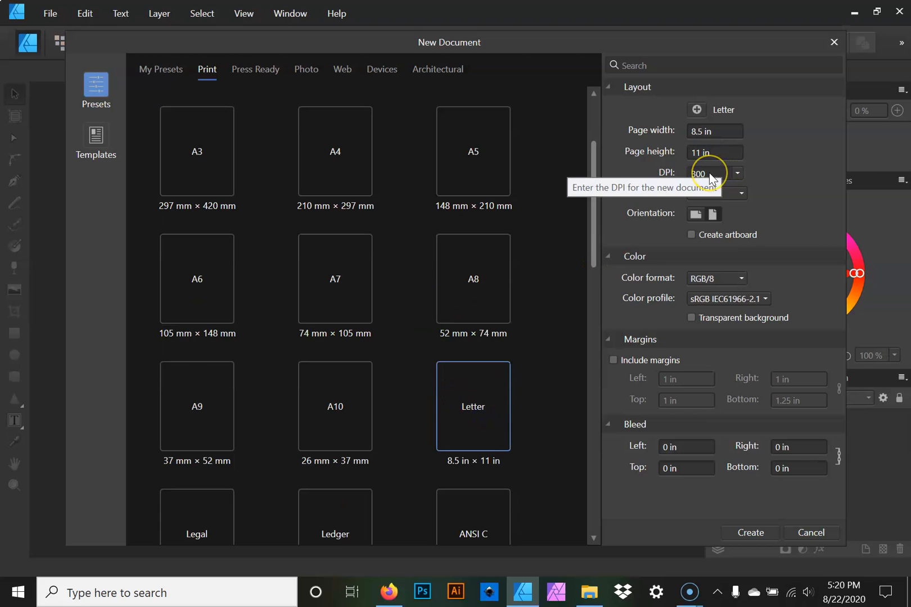
- Create the Letter document in landscape orientation at 1590 DPI
left_click(733, 173)
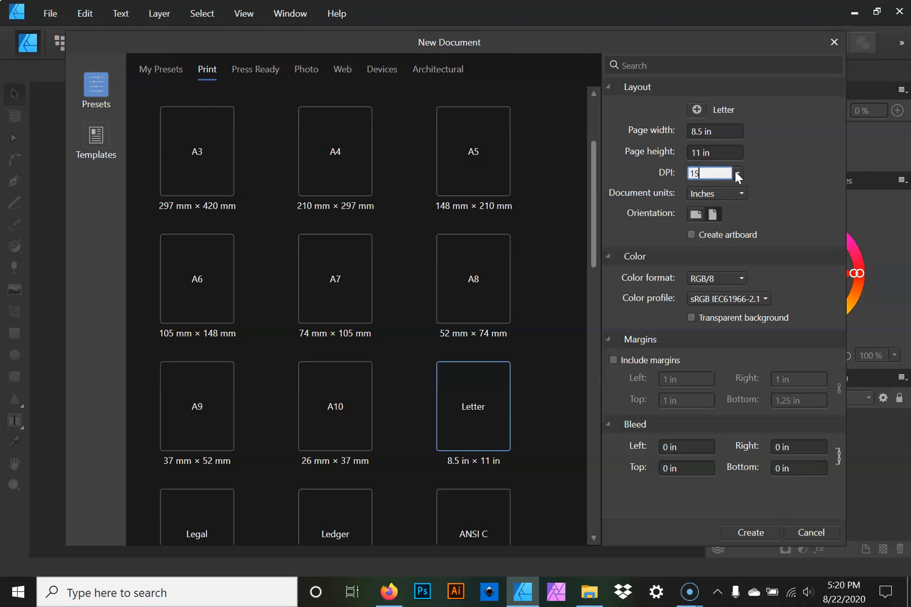
left_click(738, 174)
left_click(711, 217)
left_click(698, 216)
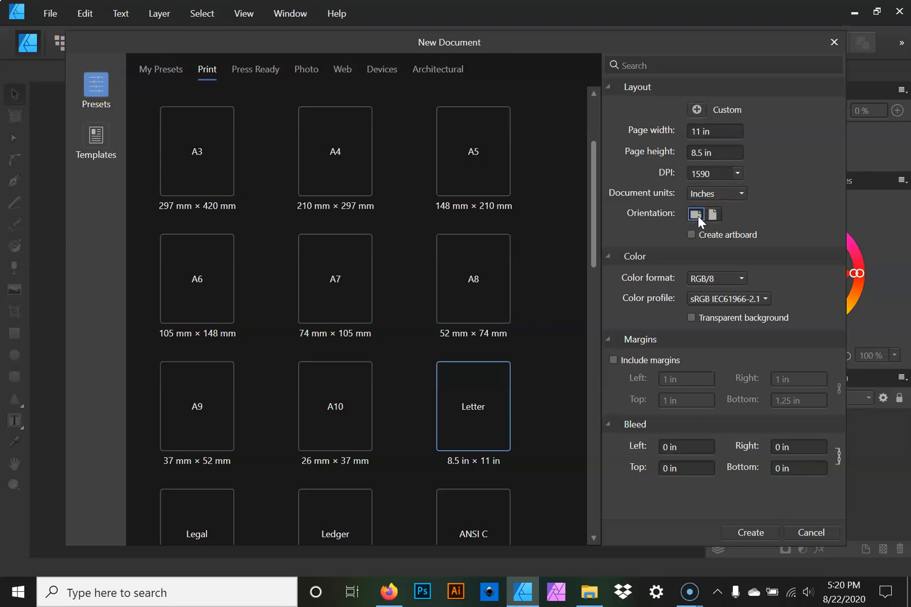
left_click(752, 533)
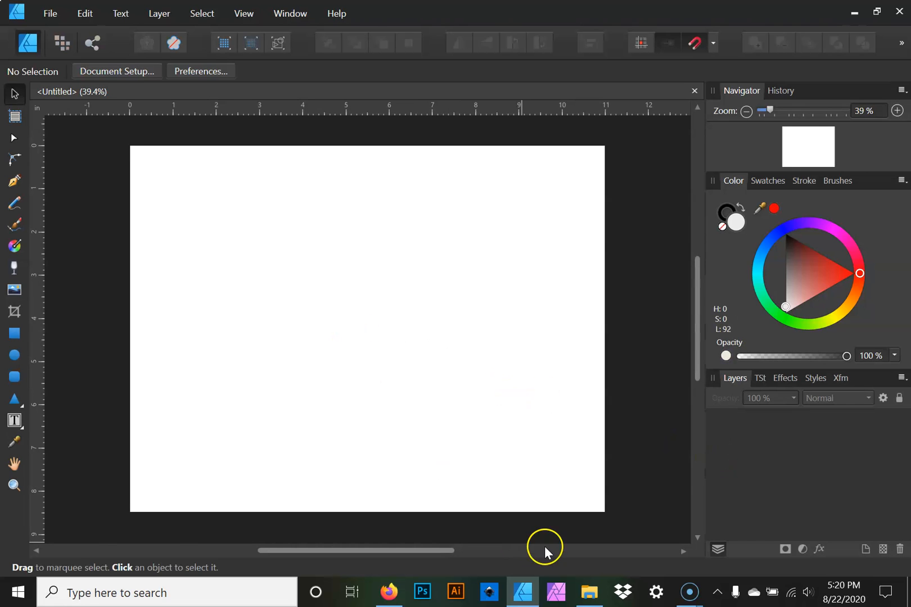
- Place the IMG_0241 image from the Examples folder onto the page
left_click(585, 600)
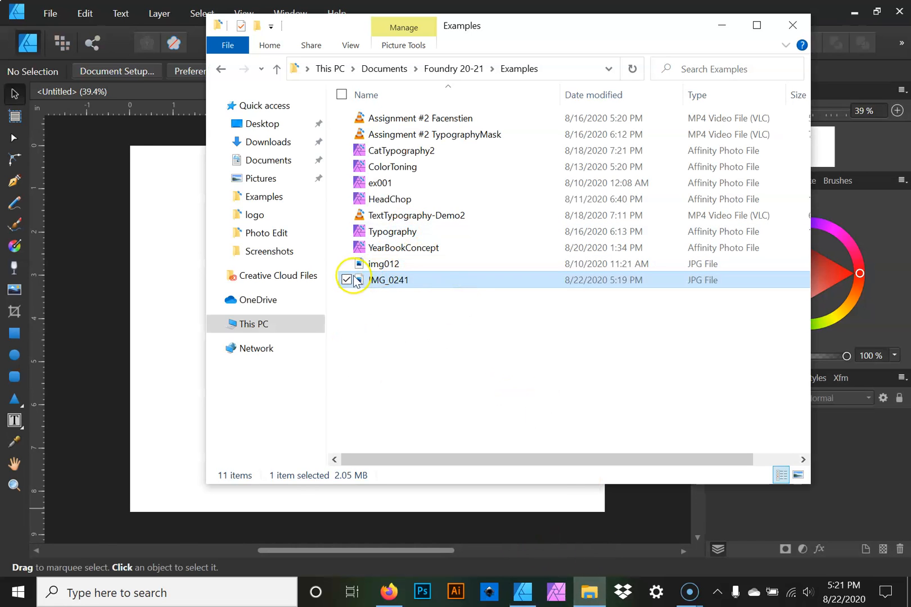
left_click_drag(538, 29, 727, 32)
left_click_drag(549, 290, 316, 319)
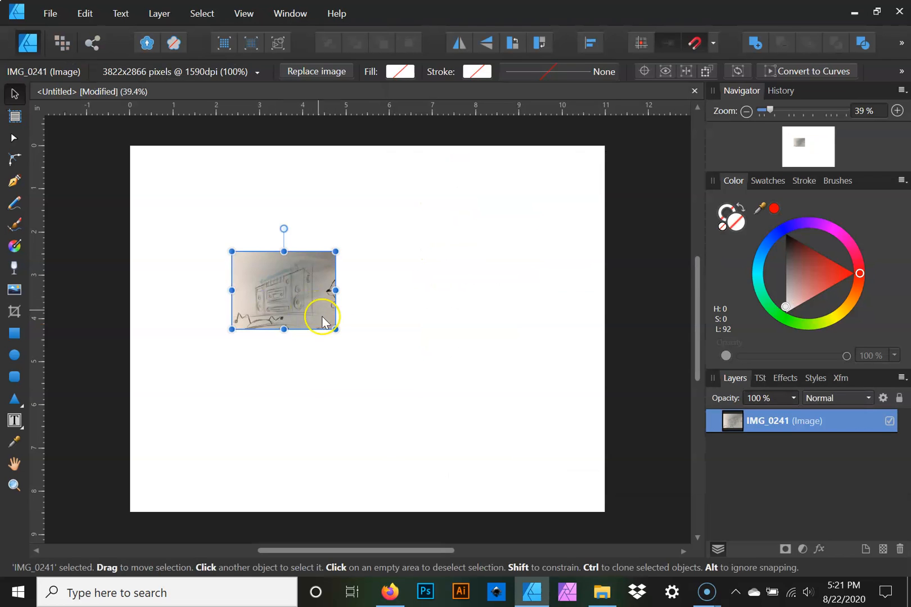
- Enlarge the boombox sketch image to about 311% and move it toward the upper middle of the page
left_click_drag(336, 329, 541, 490)
left_click_drag(437, 400, 397, 338)
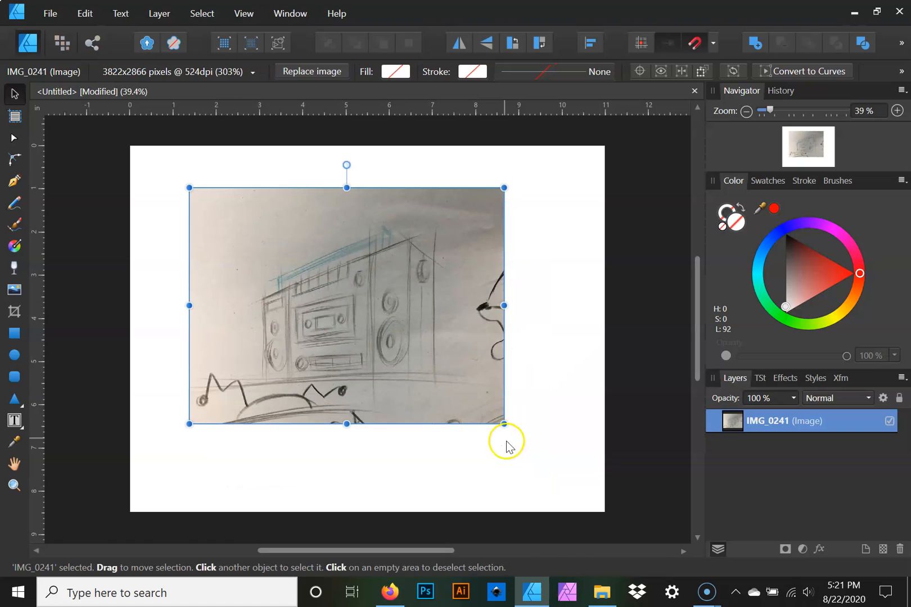
left_click_drag(504, 424, 513, 431)
left_click(551, 398)
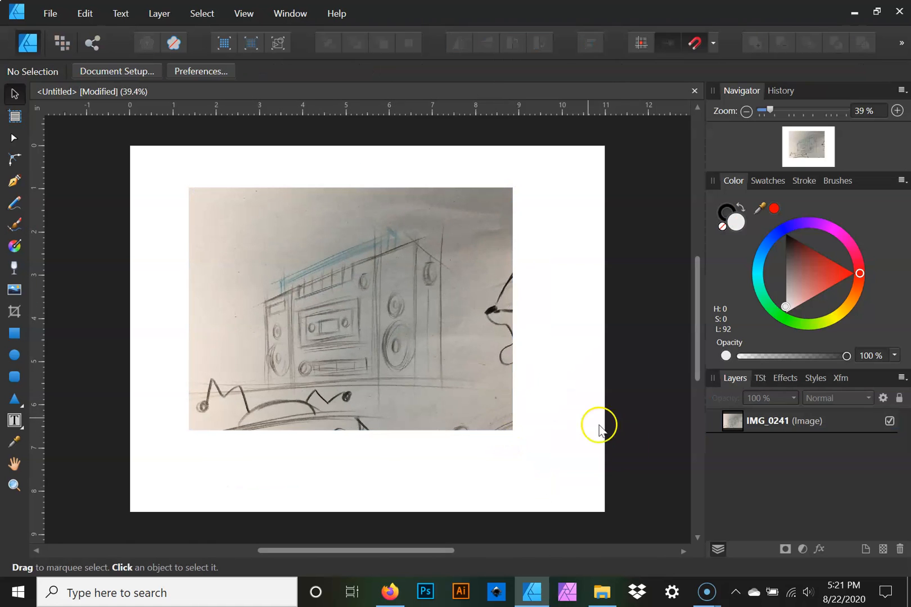
- Set the IMG_0241 layer's opacity to 50% and lock the layer
left_click(862, 416)
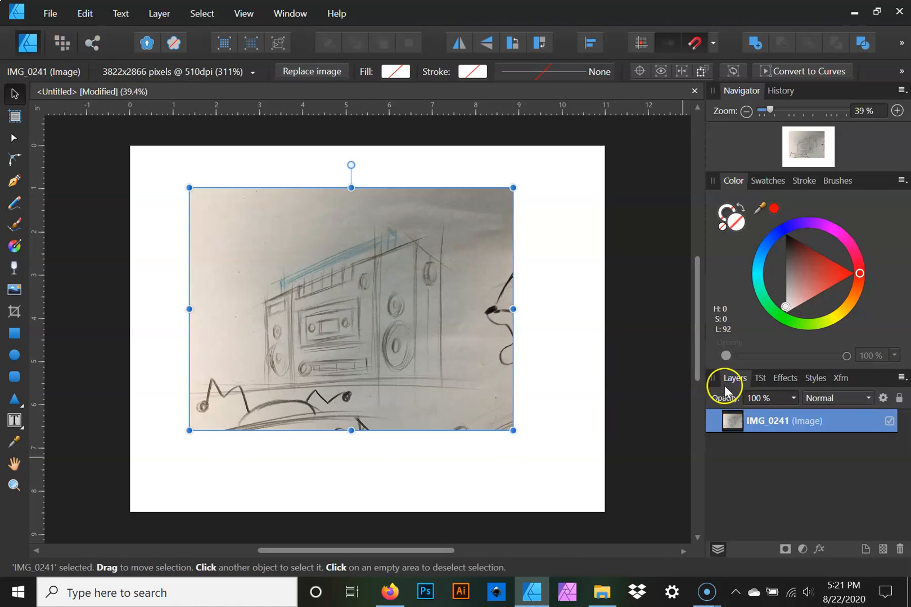
left_click(793, 398)
left_click_drag(791, 412, 742, 414)
left_click(842, 478)
left_click(898, 399)
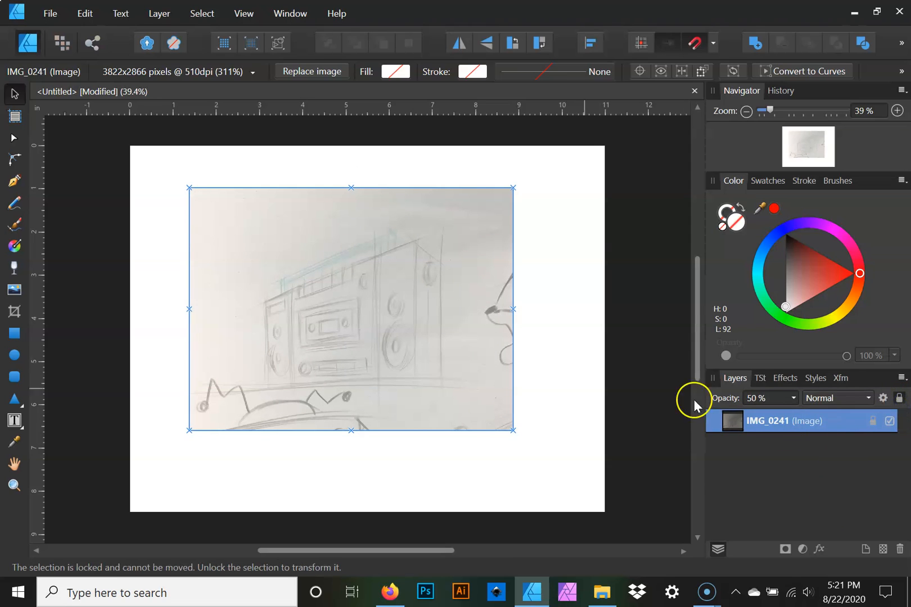
- Draw a rectangle about 3 in wide and 2 in tall over the sketched boombox's front face and remove its stroke
left_click(14, 334)
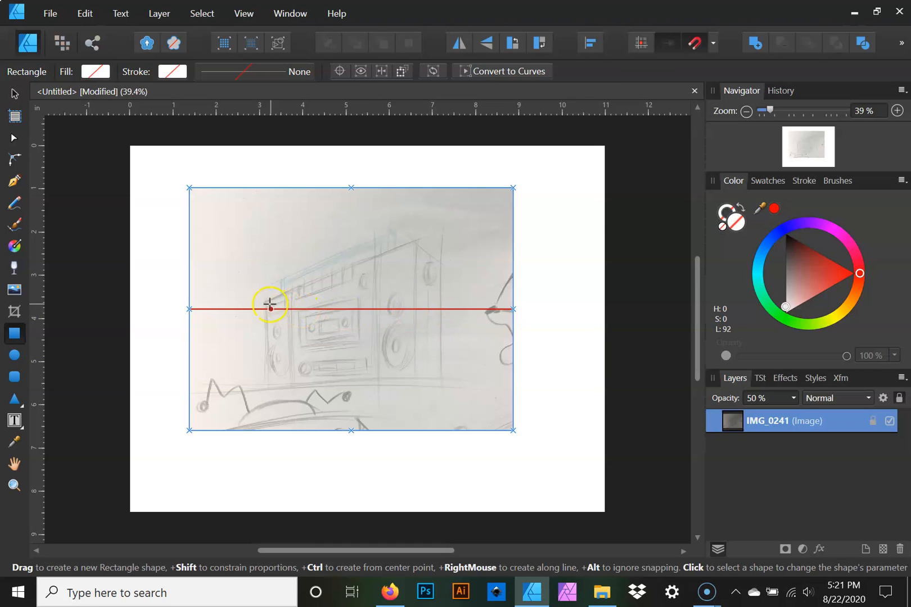
left_click_drag(263, 302, 392, 385)
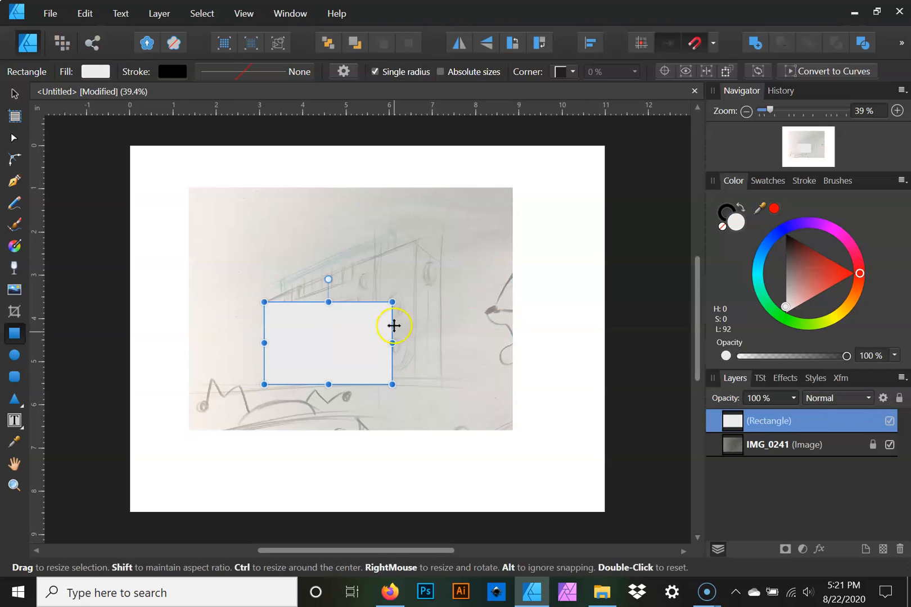
left_click(14, 138)
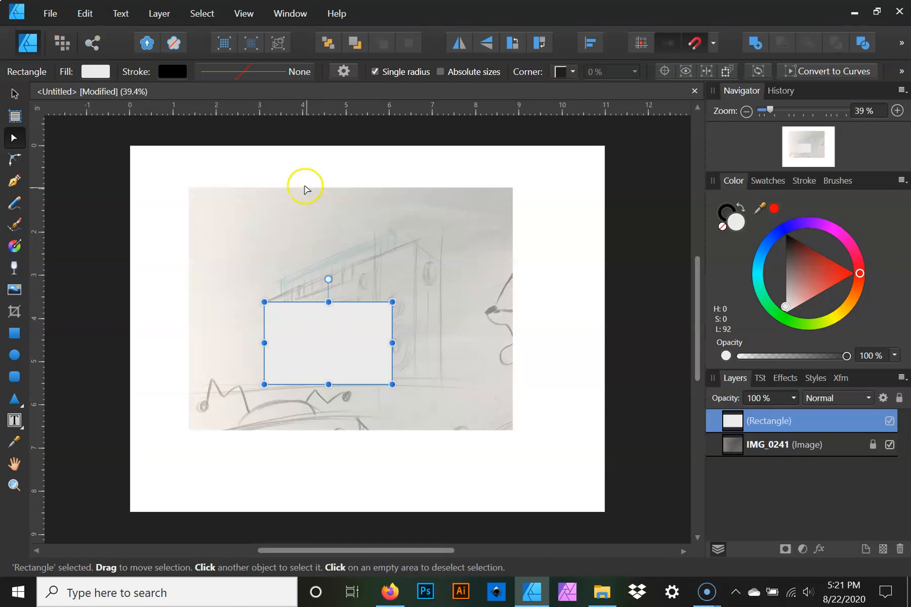
left_click(177, 75)
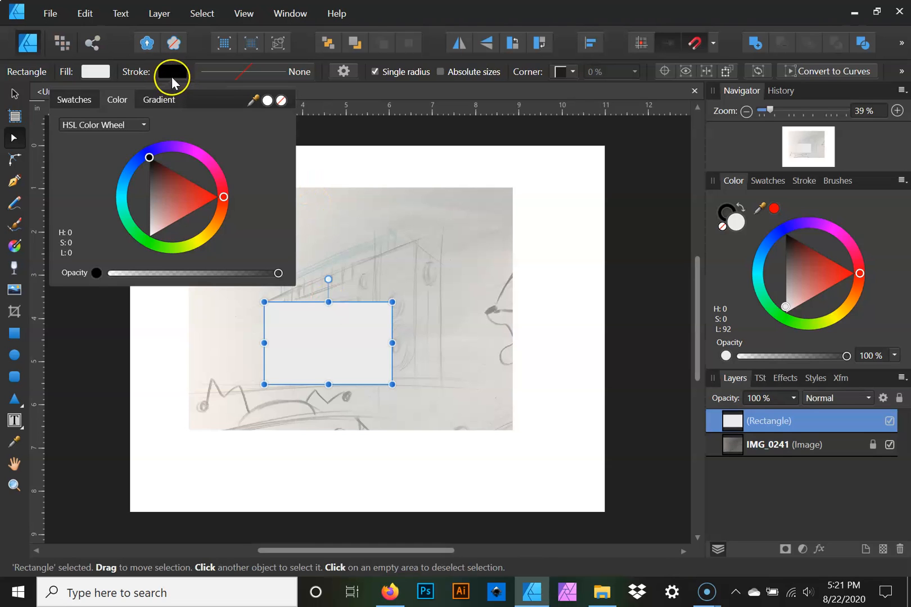
left_click(172, 75)
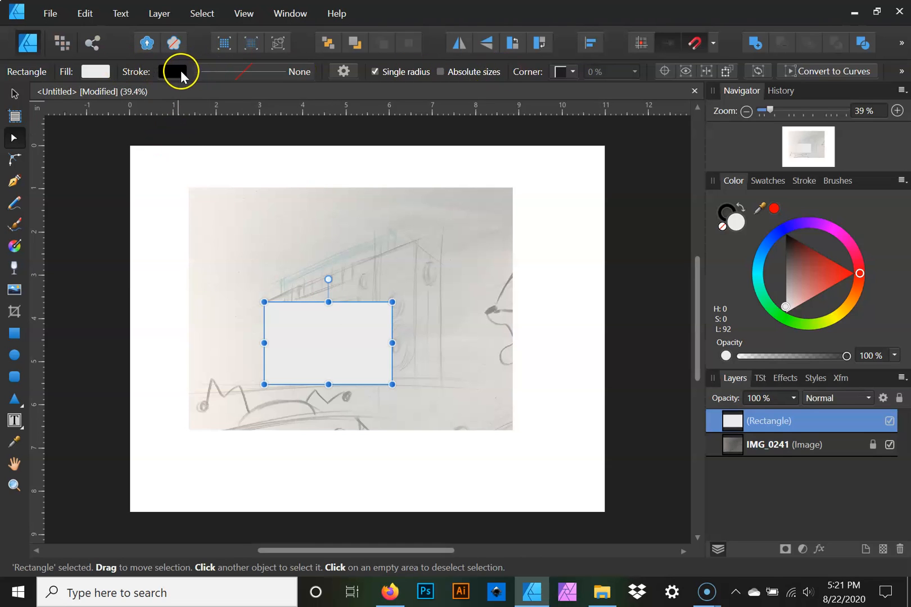
left_click(180, 70)
left_click(281, 101)
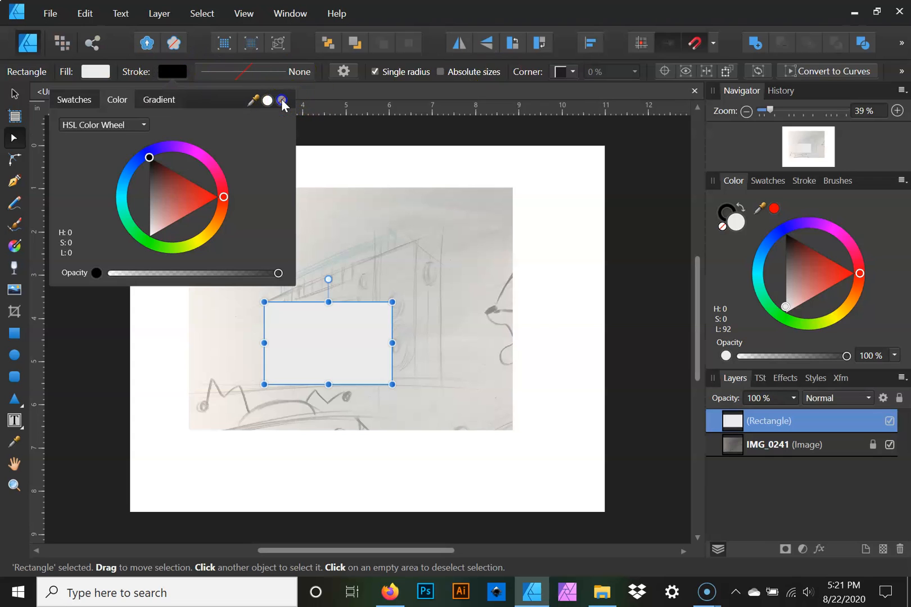
left_click(362, 319)
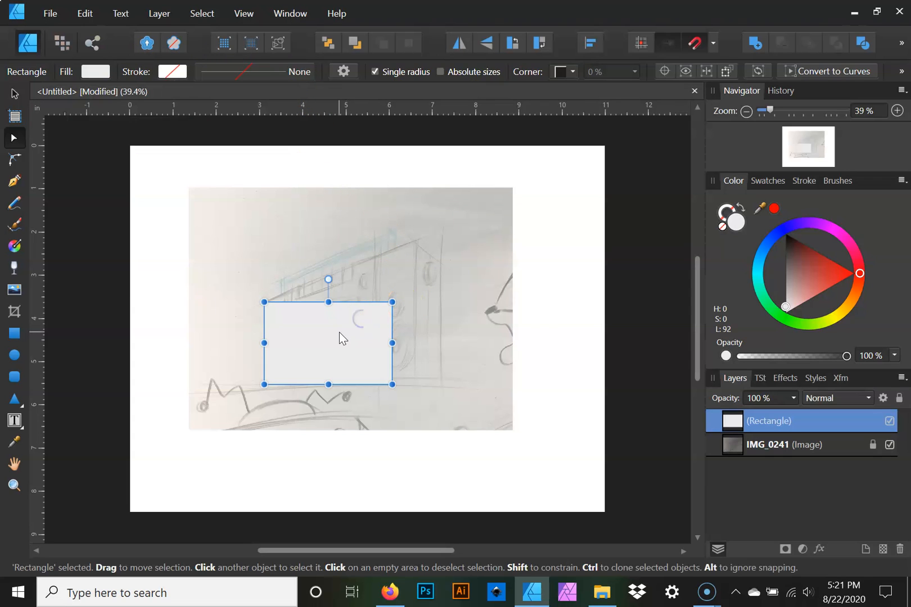
right_click(340, 333)
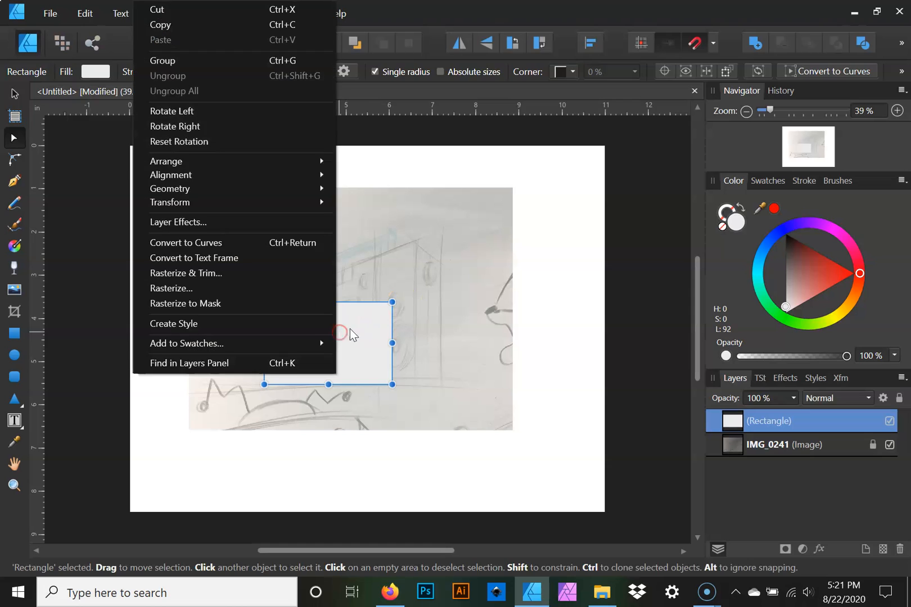
left_click(586, 277)
left_click_drag(788, 242, 766, 250)
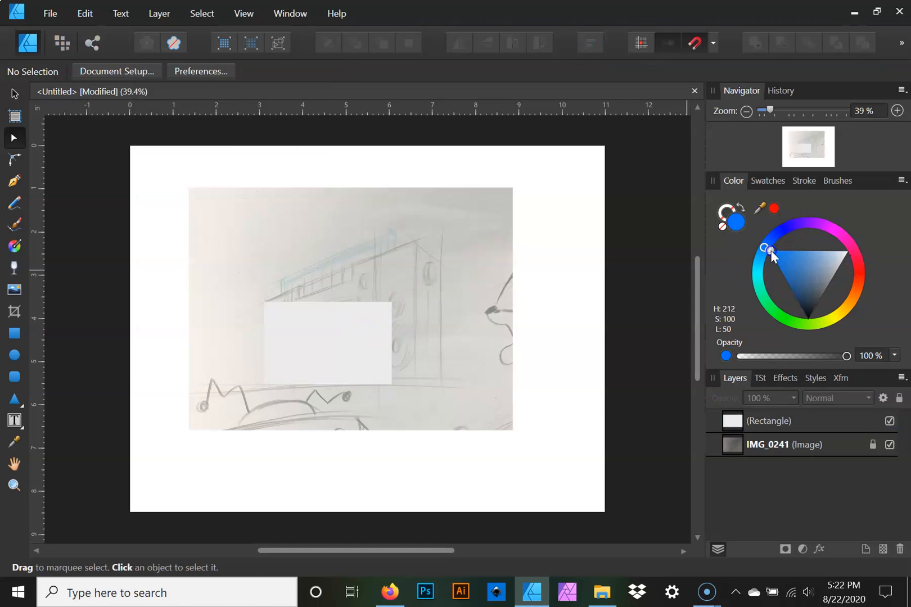
left_click(811, 280)
left_click_drag(811, 280, 832, 277)
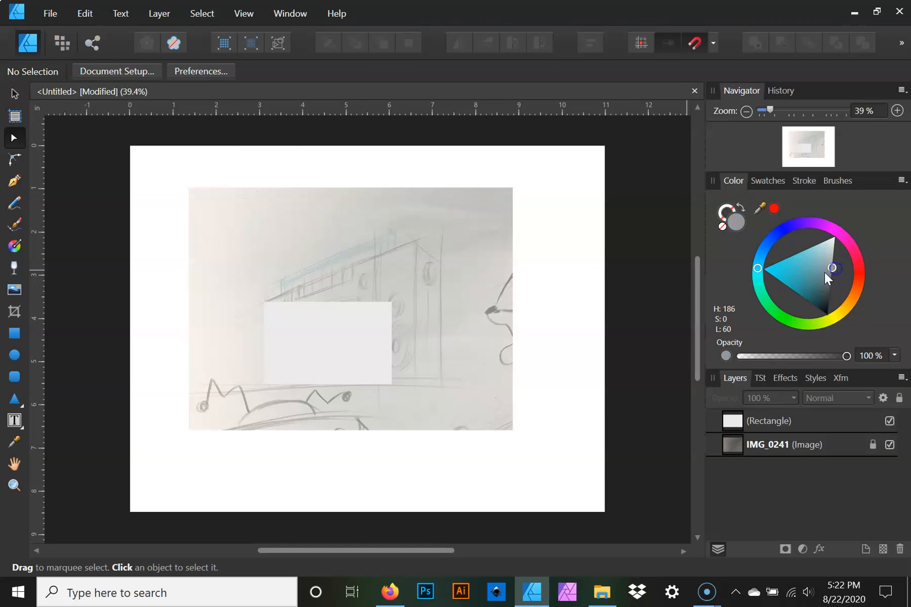
- Fill the rectangle with a light grey of about hue 14, saturation 2 and lightness 69
left_click(342, 329)
left_click(15, 94)
mouse_move(785, 276)
left_mouse_down()
mouse_move(788, 267)
mouse_move(781, 288)
left_mouse_up()
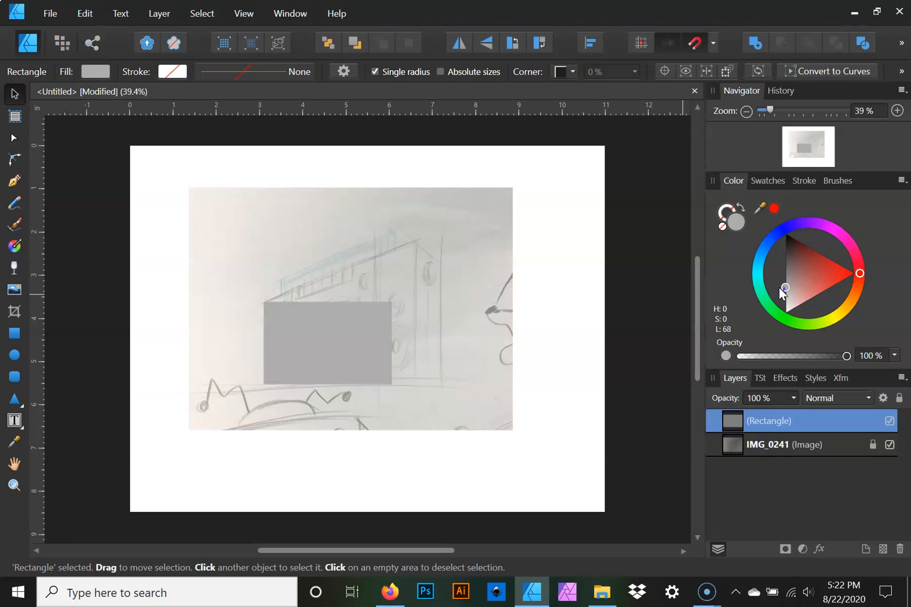
left_click_drag(850, 281, 858, 289)
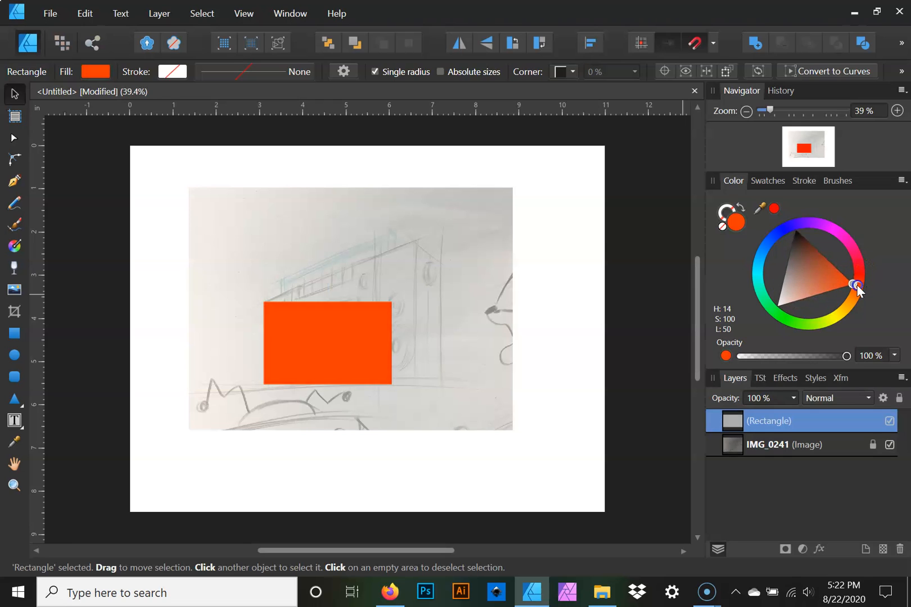
left_click_drag(790, 292, 783, 283)
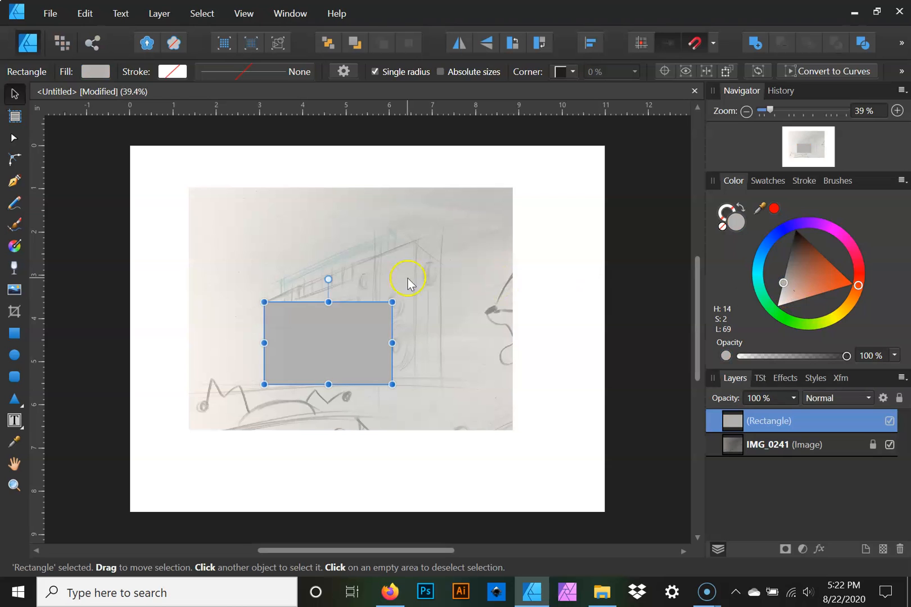
- Convert the grey rectangle to curves
right_click(333, 324)
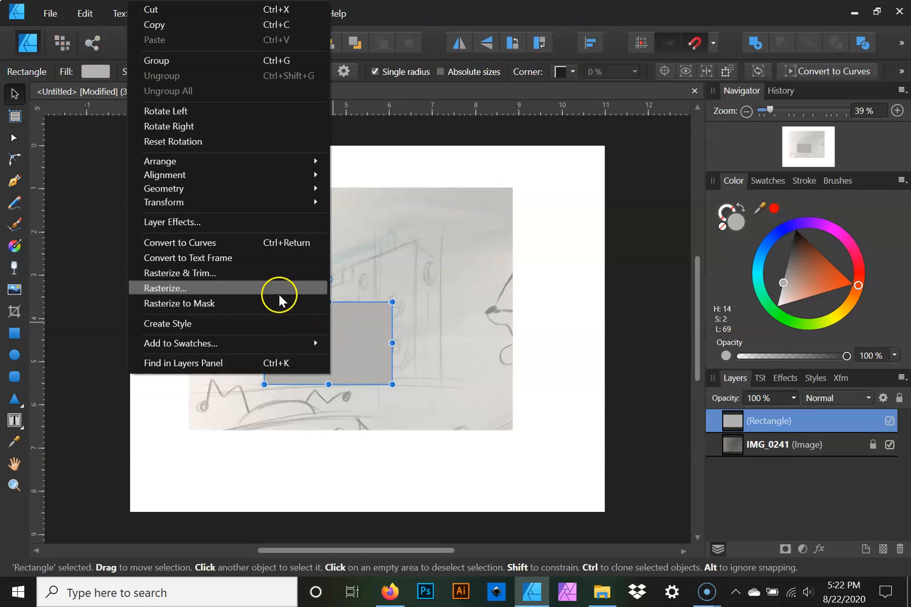
left_click(264, 243)
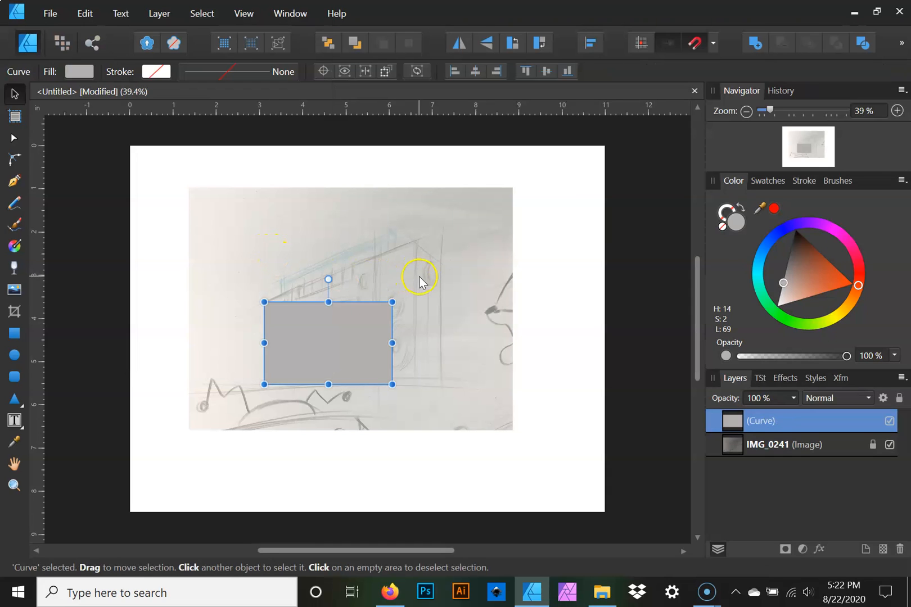
left_click(440, 301)
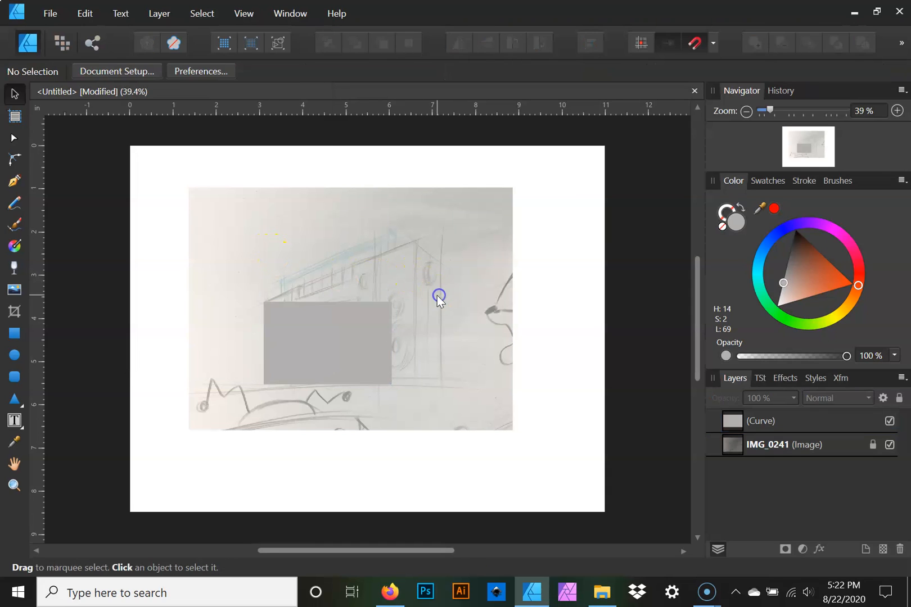
- Raise the grey curve's upper-right node along the sketched top line and move both right nodes outward to the boombox's front edge
left_click(389, 304)
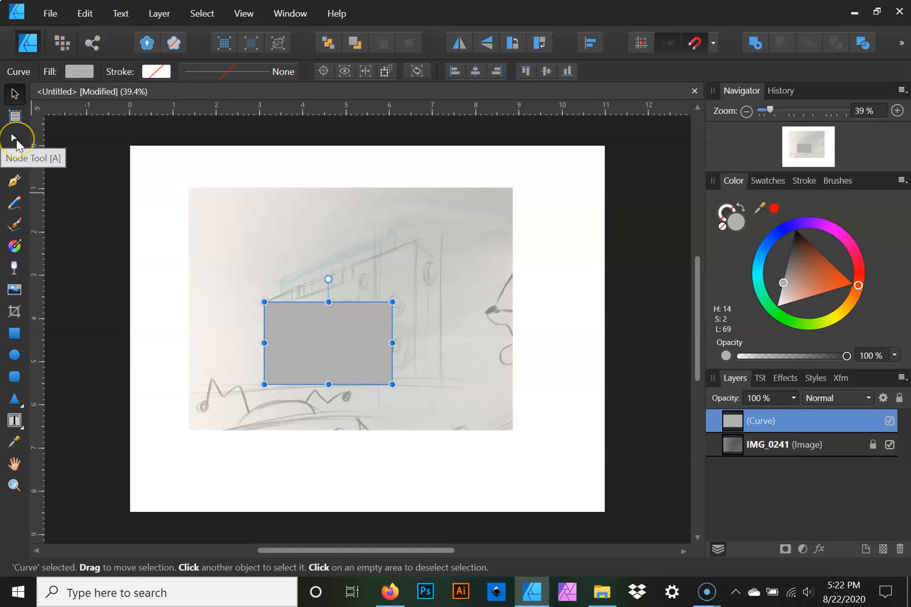
left_click(13, 140)
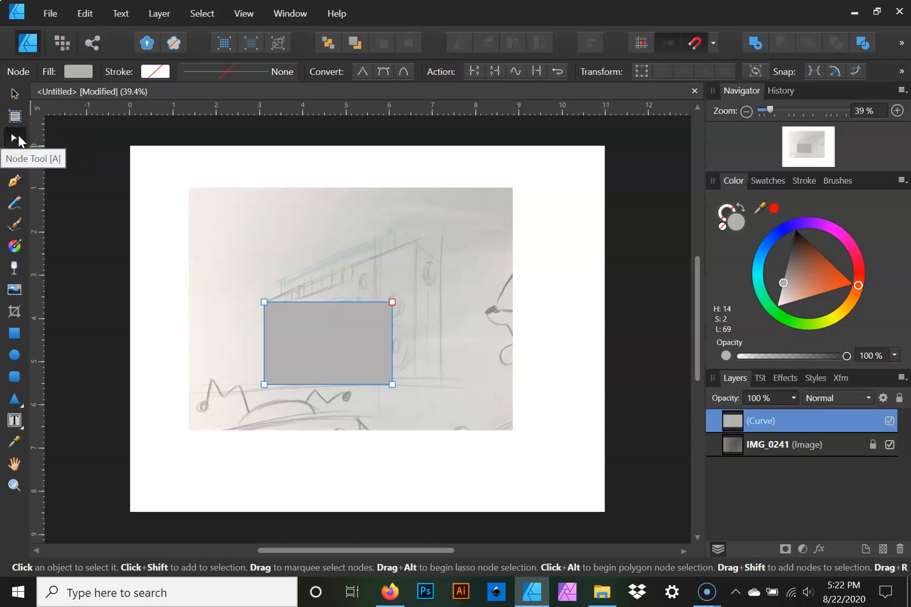
left_click(398, 304)
left_click(393, 303)
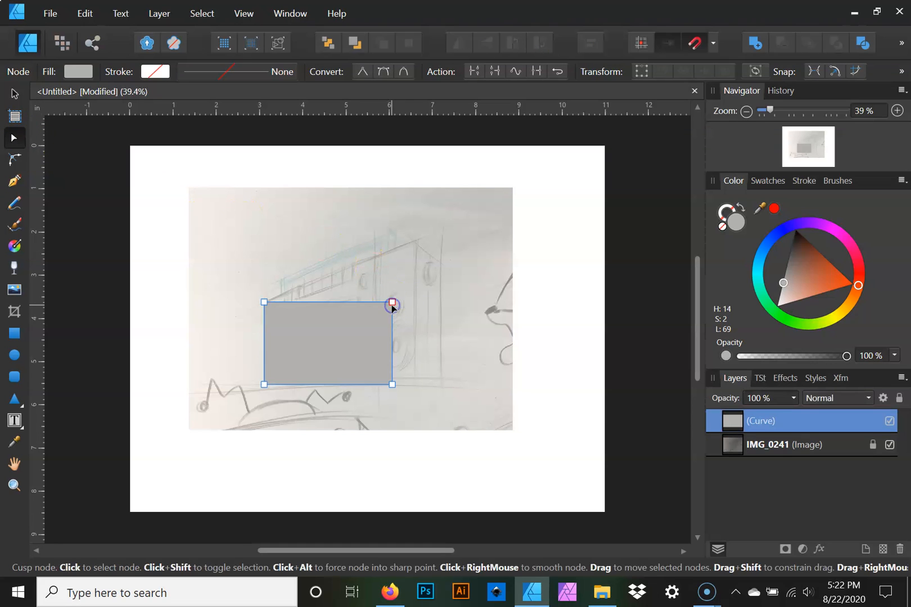
left_click(385, 372)
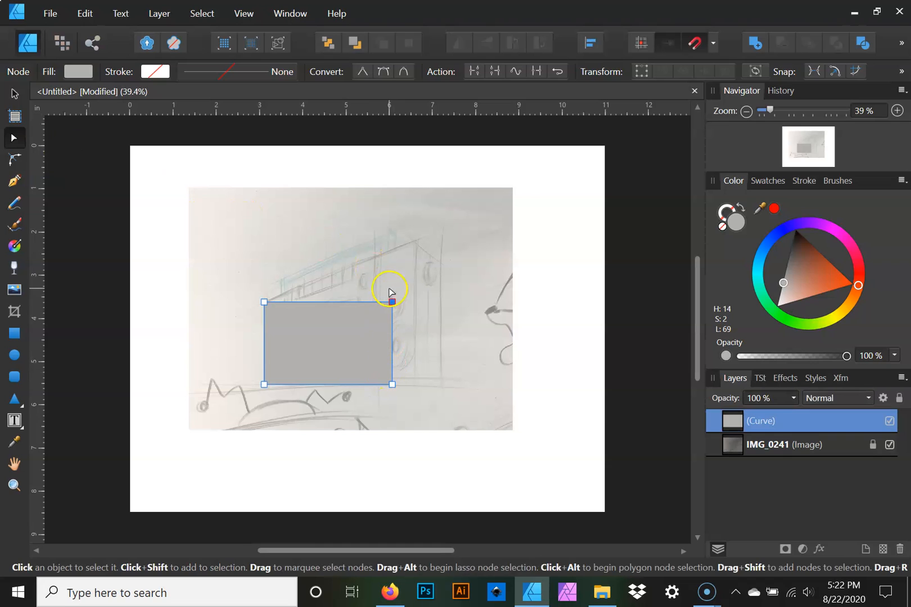
left_click(393, 304)
left_click_drag(393, 301, 394, 254)
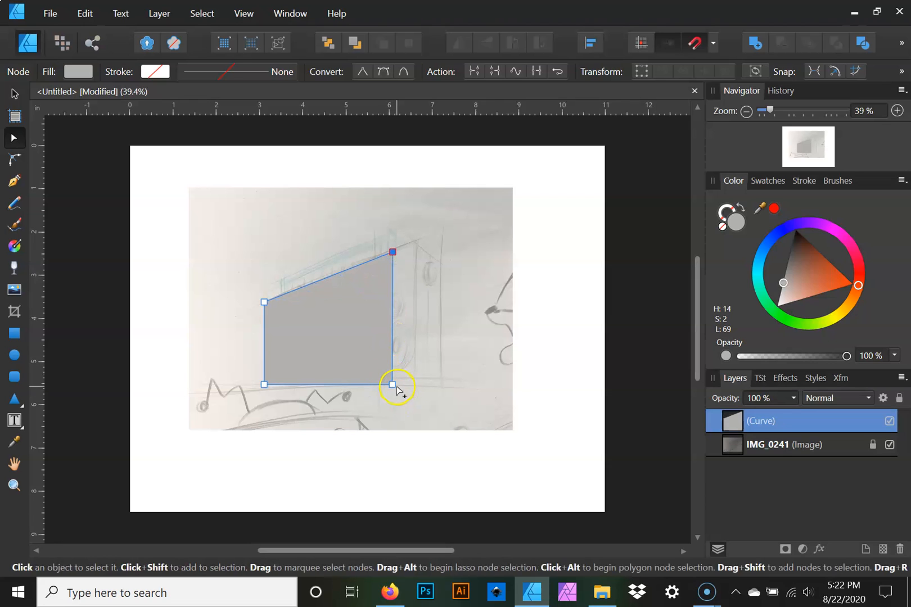
left_click_drag(394, 386, 416, 385)
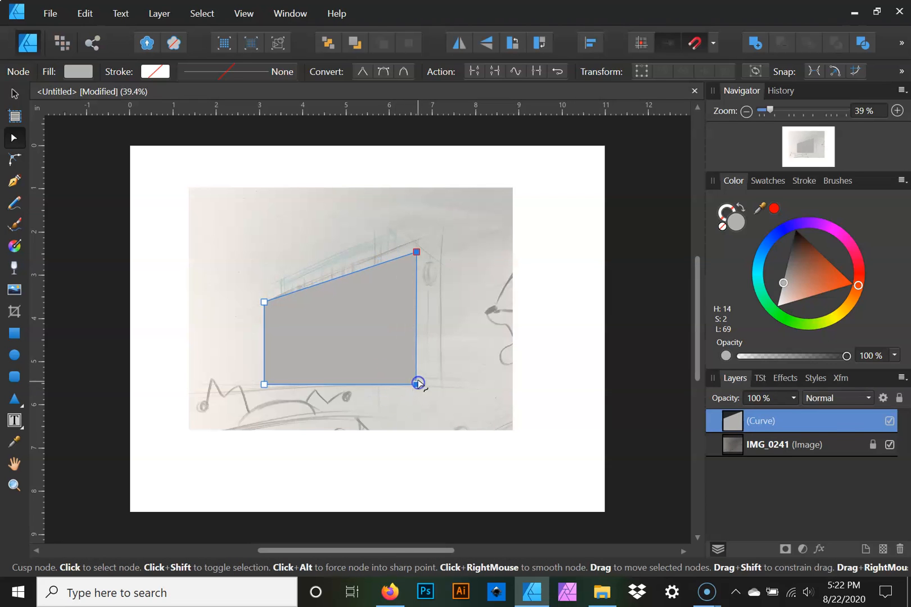
- Lower the grey front face's two top nodes slightly so its upper edge sits below the sketched top line
left_click(417, 253)
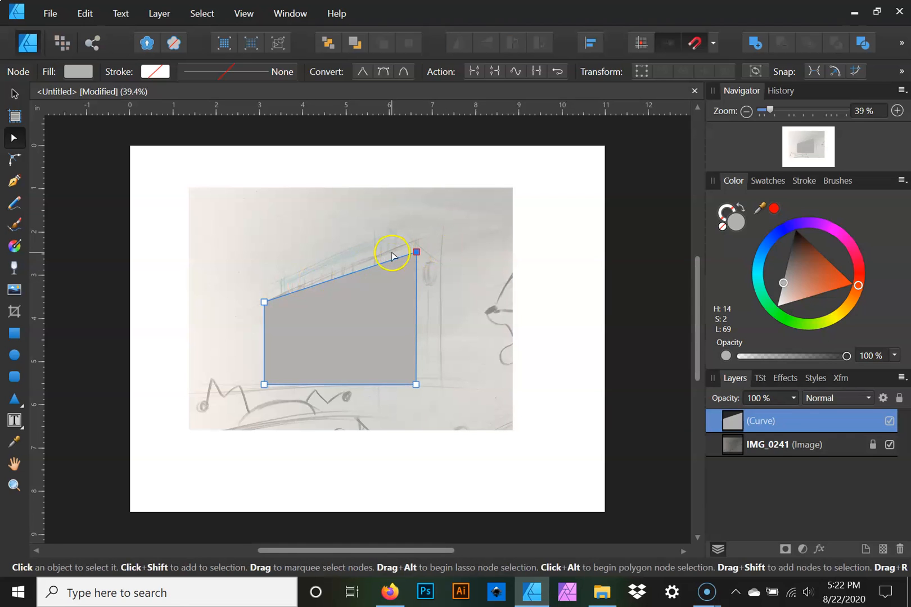
left_click_drag(416, 252, 416, 255)
left_click_drag(264, 305, 264, 309)
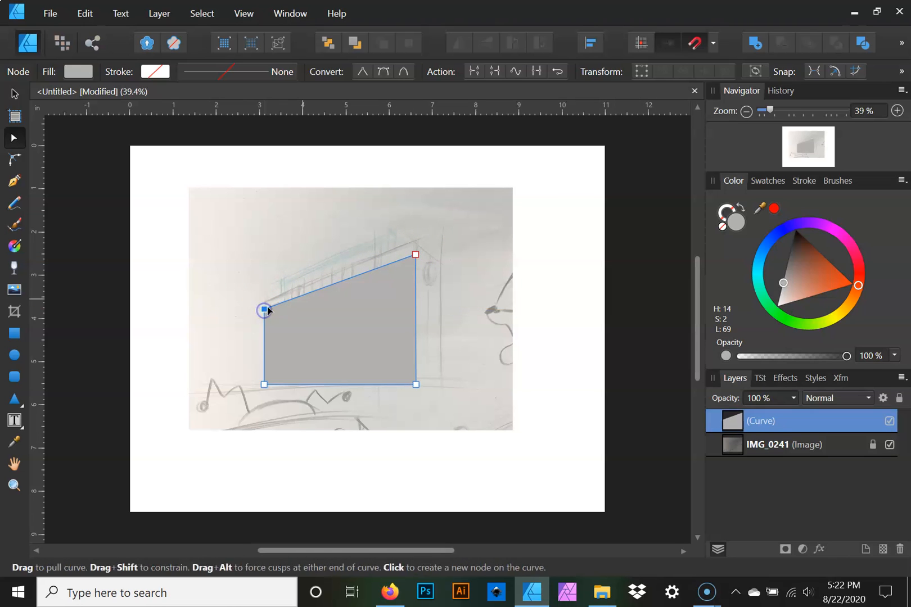
left_click(446, 305)
left_click(388, 314)
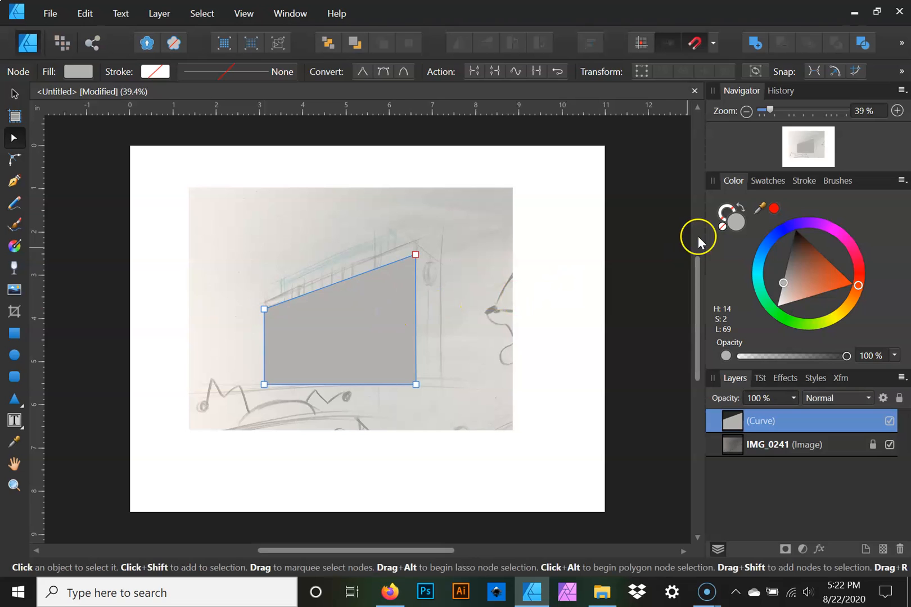
- Draw a closed six-sided straight-edged shape about 2.5 in wide with the Pen tool over the sketch image's right edge
left_click(898, 111)
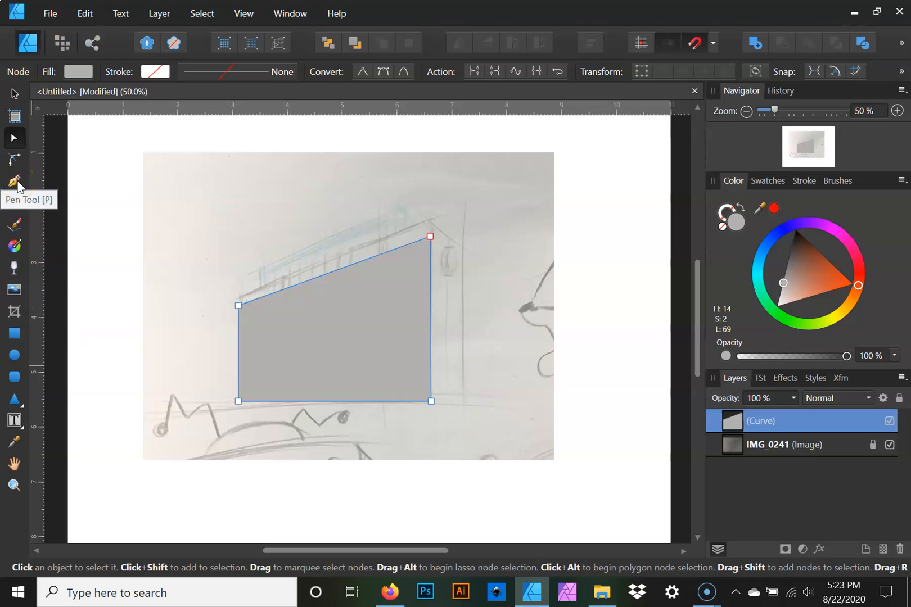
left_click(17, 186)
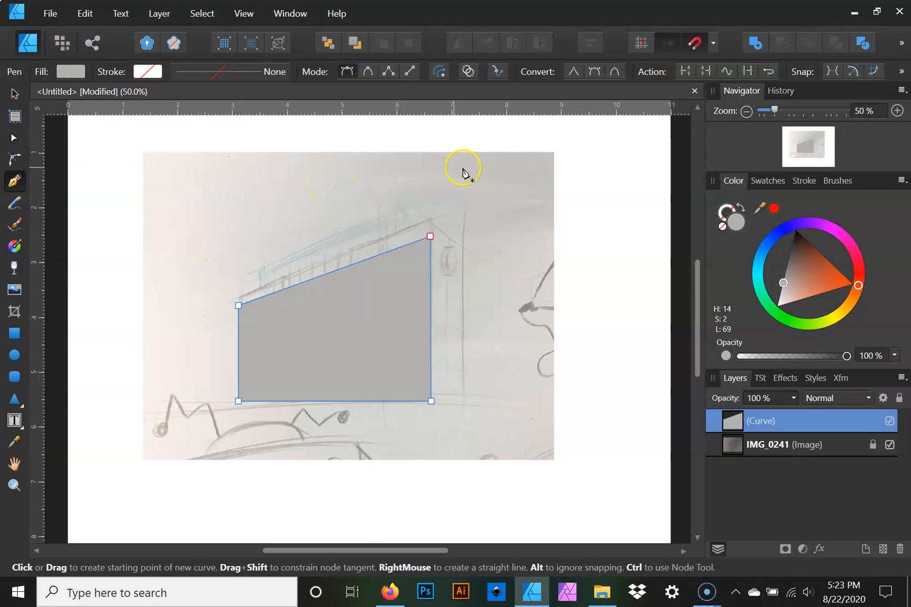
left_click(509, 186)
left_click(512, 298)
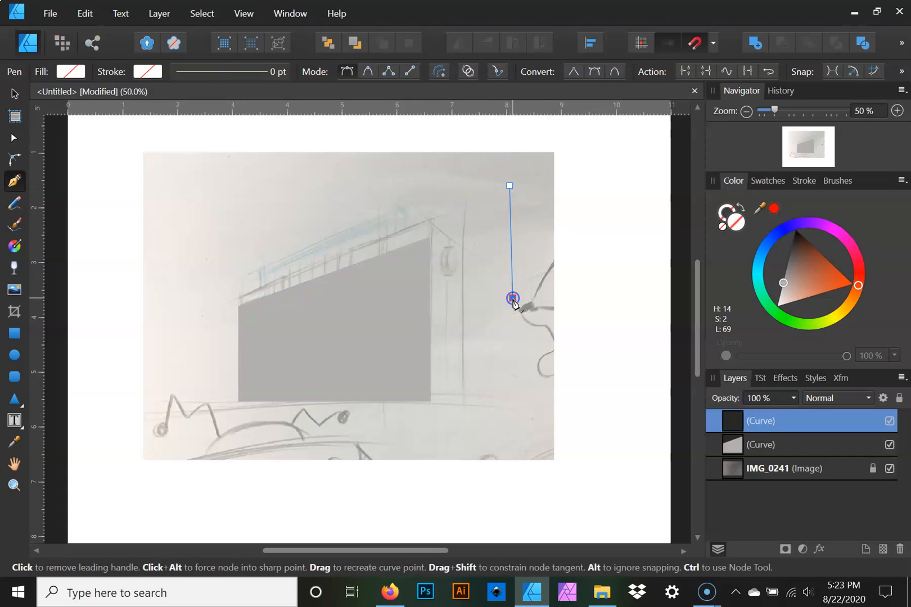
left_click(589, 319)
left_click(648, 238)
left_click(642, 178)
left_click(571, 165)
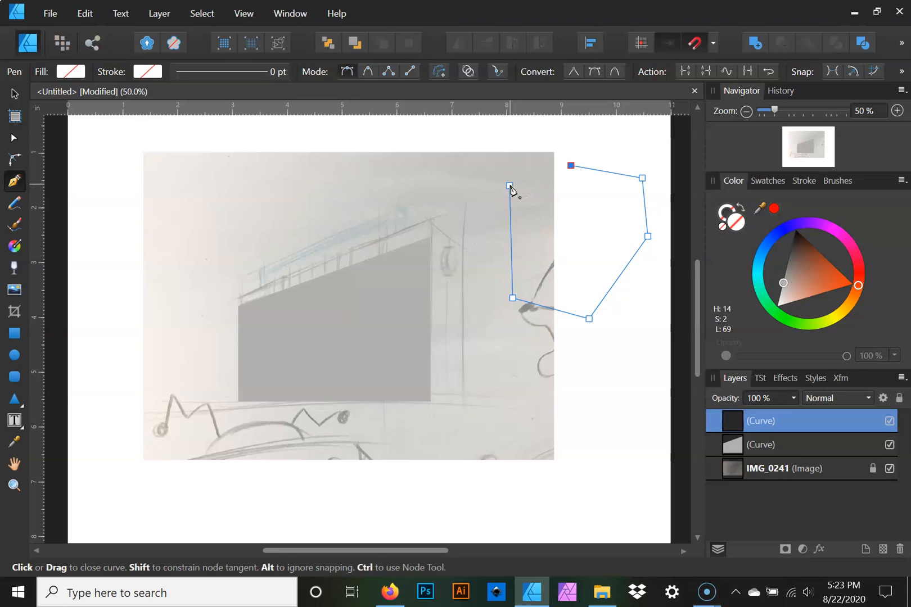
left_click(510, 186)
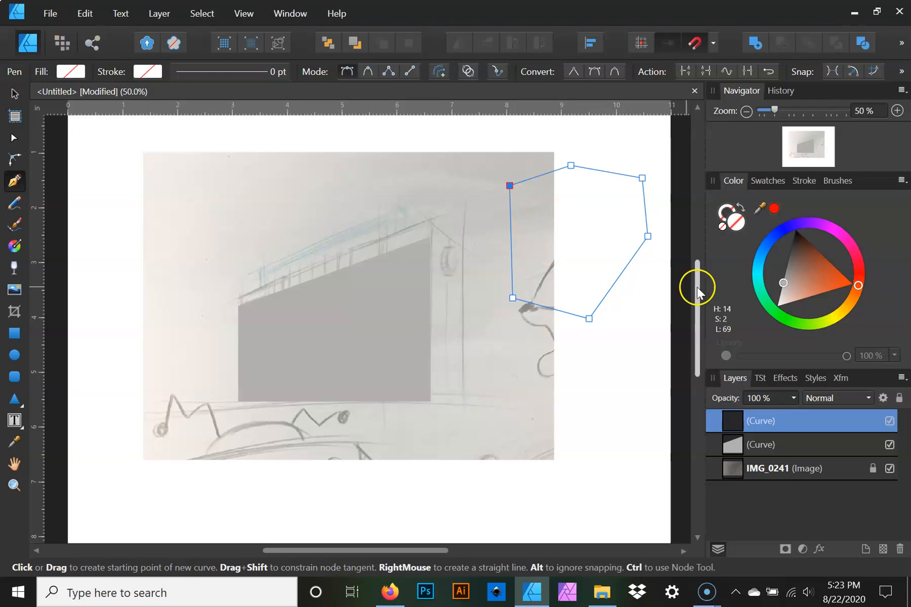
- Fill the six-sided shape with a dark orange-red of hue 14, saturation 100 and lightness 34
left_click(729, 212)
left_click(736, 224)
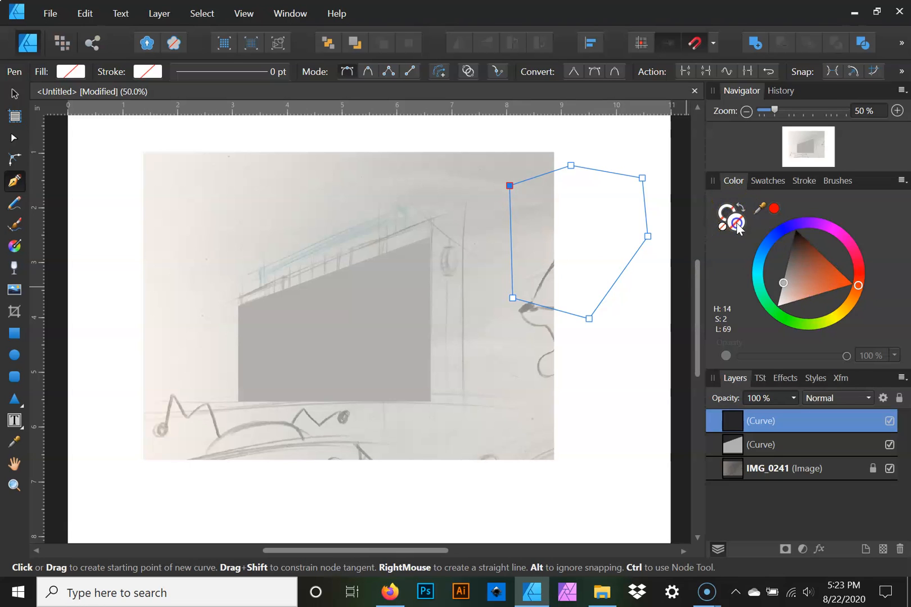
left_click(735, 225)
left_click_drag(801, 262, 834, 267)
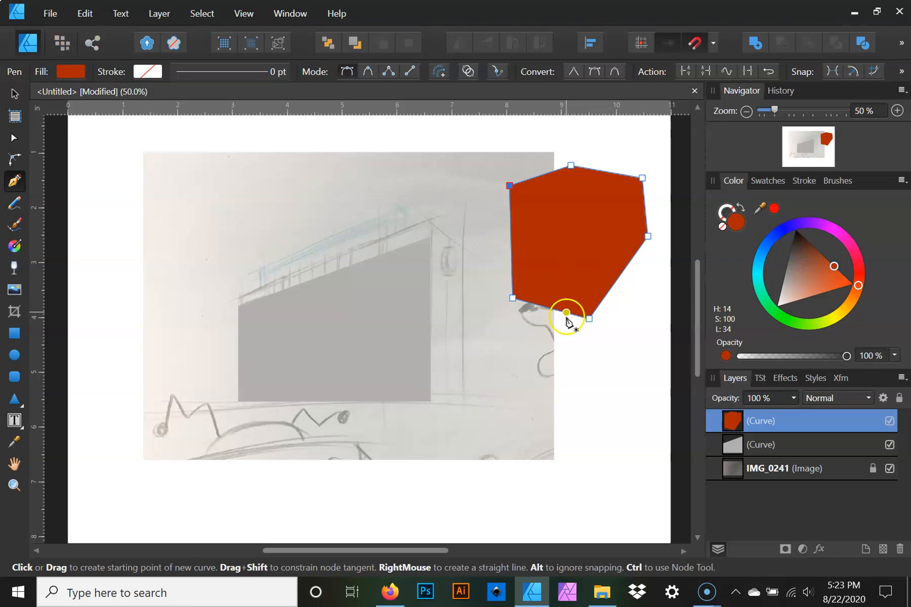
- Draw a closed shape of curved and straight segments below the orange-red polygon and fill it blue with hue 231, saturation 100, lightness 34
left_click(580, 356)
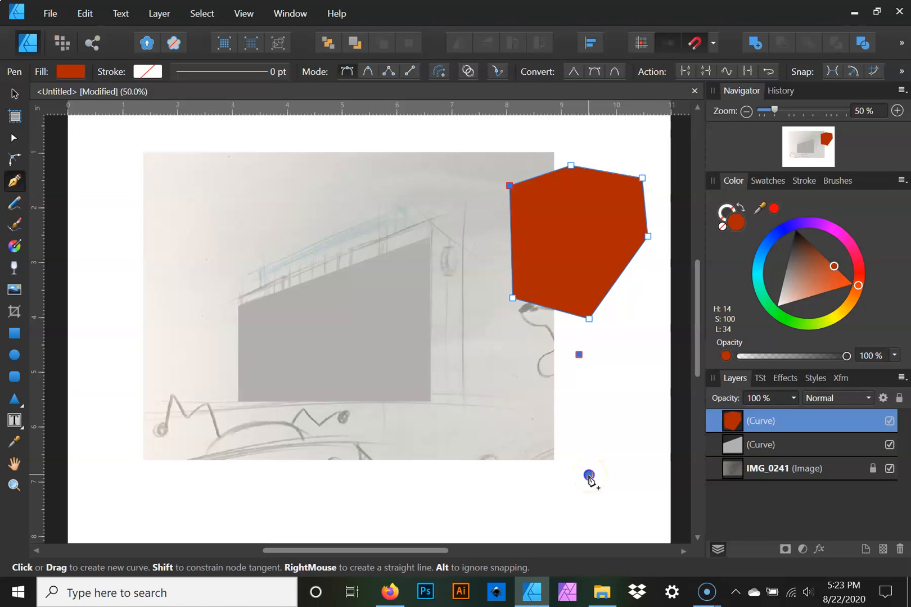
left_click_drag(589, 476, 658, 502)
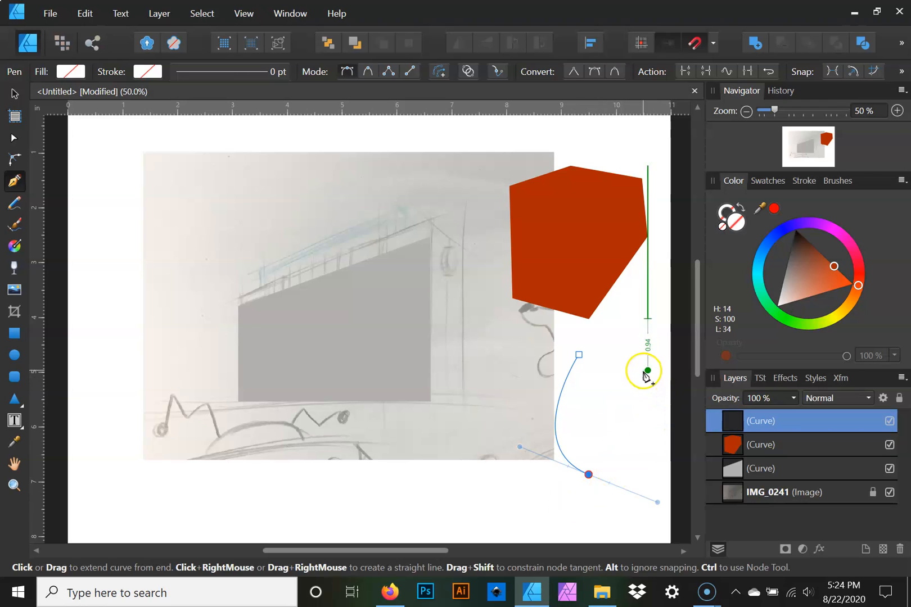
left_click_drag(635, 415, 622, 352)
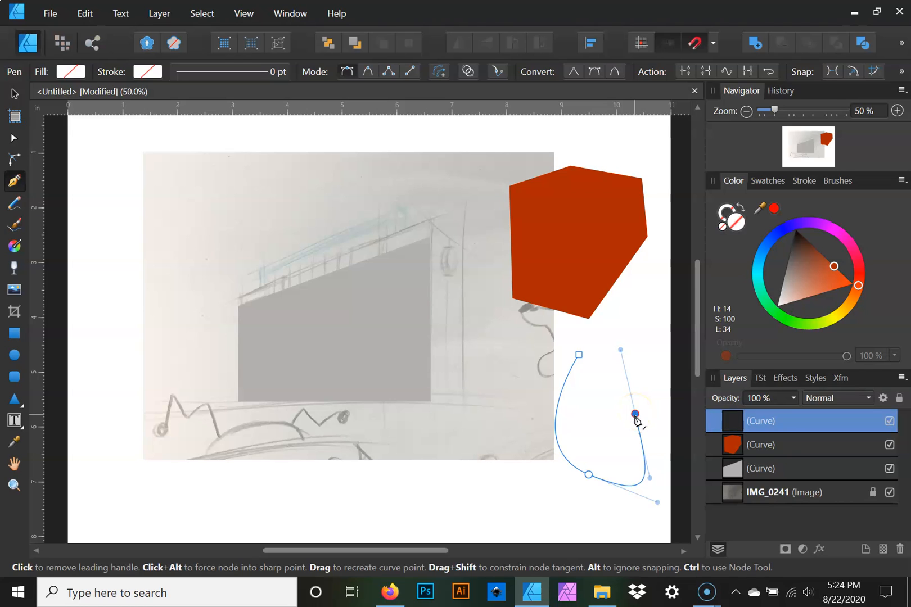
left_click(662, 375)
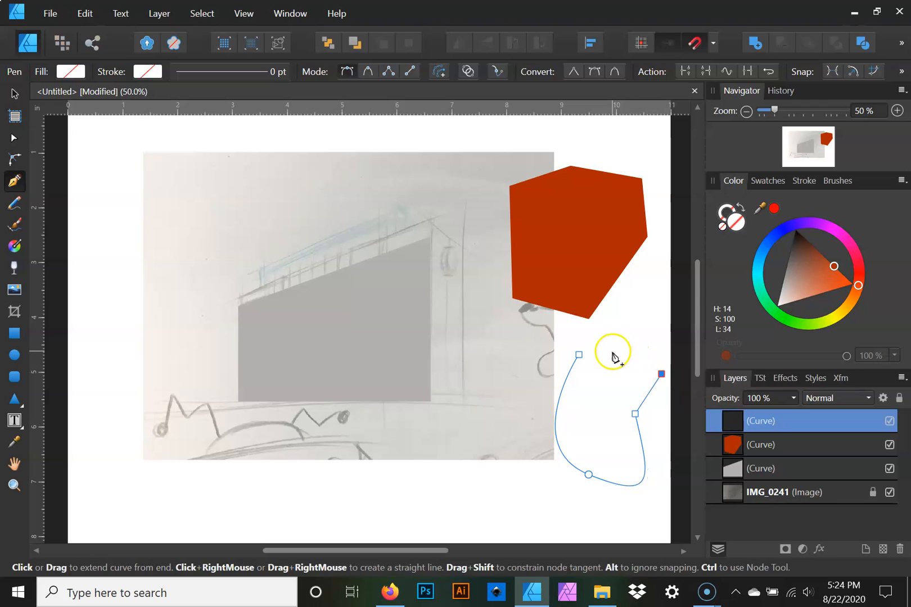
left_click(605, 388)
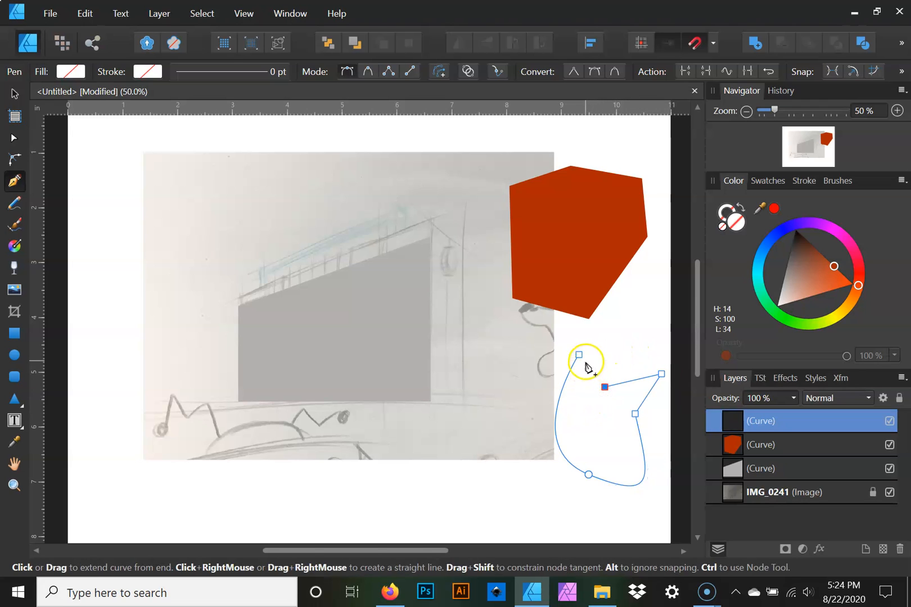
left_click_drag(580, 356, 590, 317)
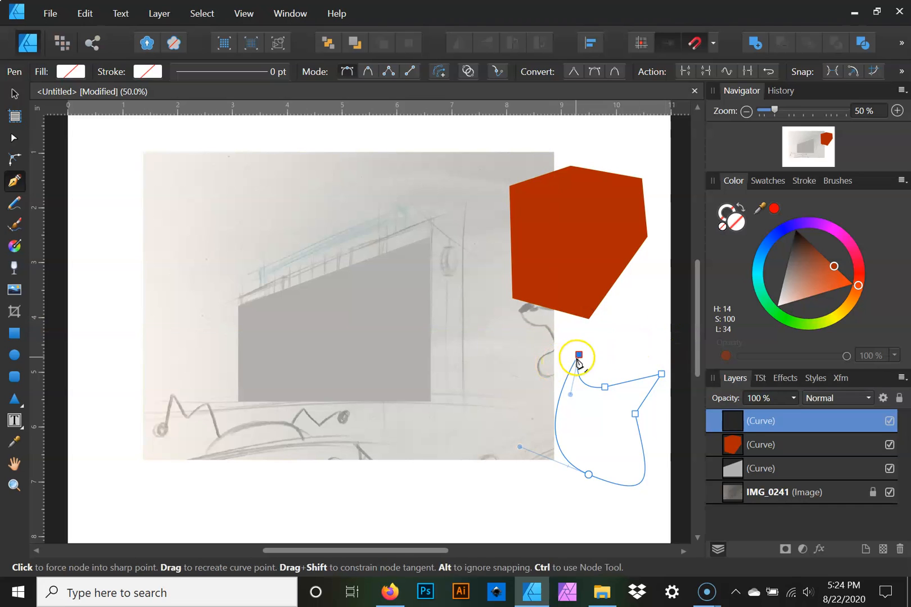
left_click(779, 236)
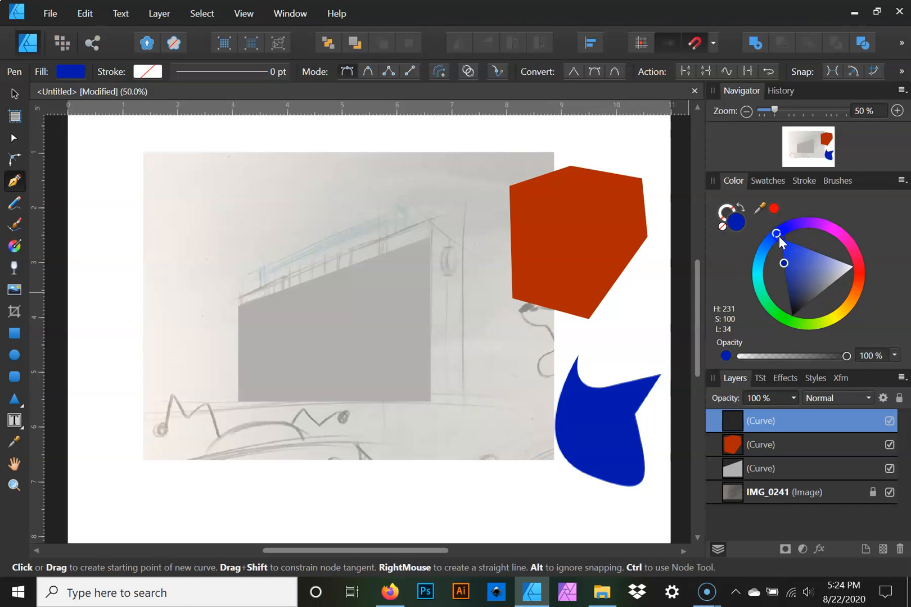
- Lengthen the left handle of the blue shape's bottom node so the left side bulges outward
left_click(14, 138)
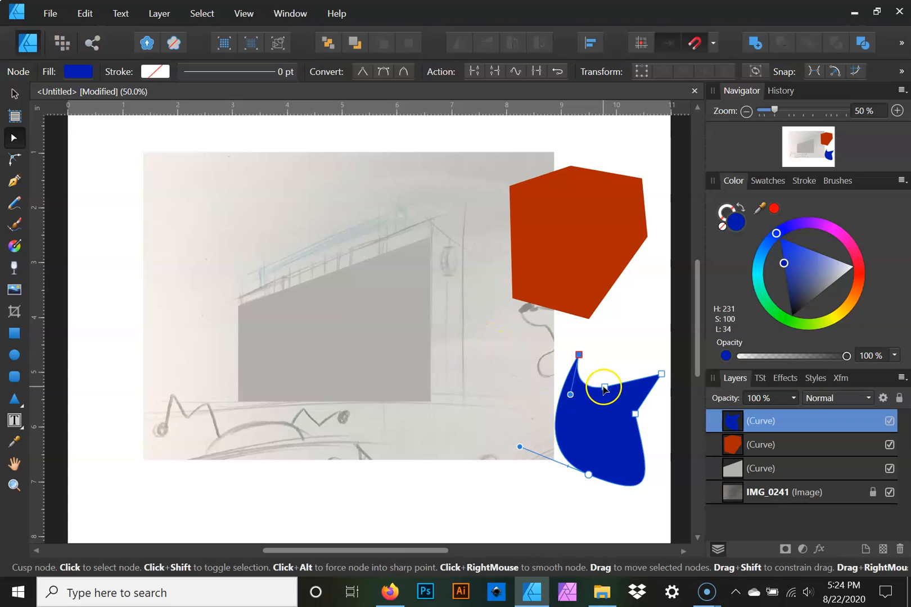
left_click(605, 388)
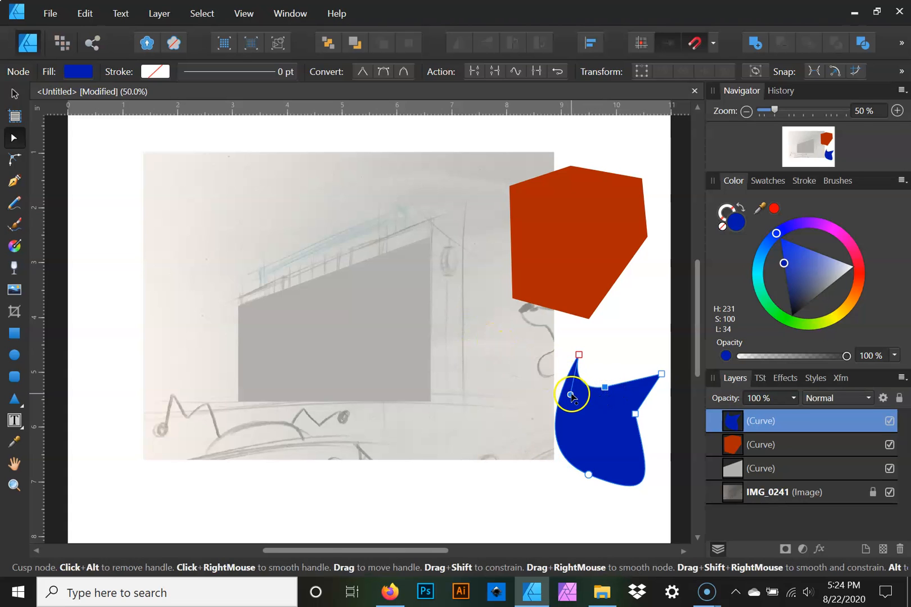
left_click(589, 476)
left_click_drag(520, 448, 393, 397)
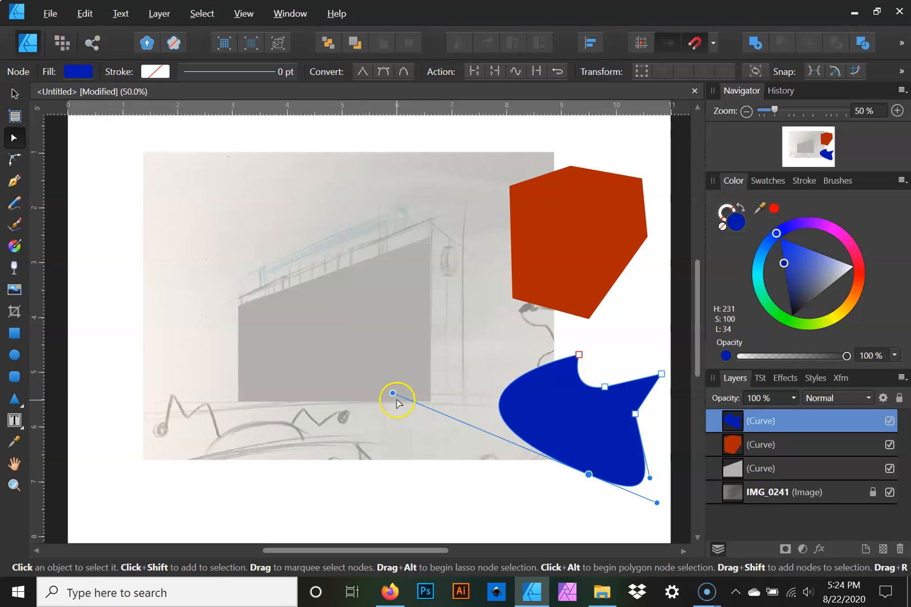
- Try angling the bottom node's left handle downward independently and shortening its right handle, then undo both changes
left_click_drag(392, 394, 440, 514)
left_click(655, 505)
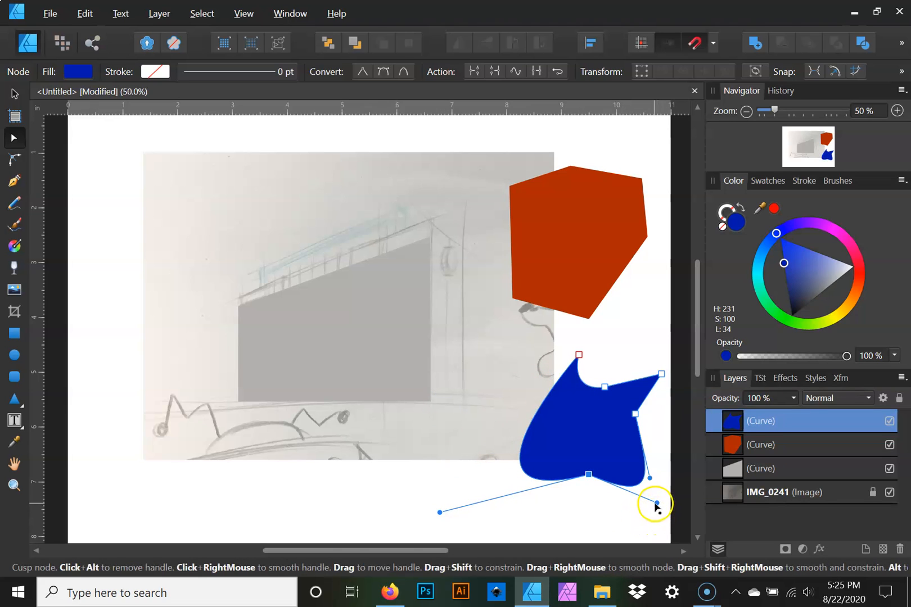
left_click_drag(656, 504, 618, 501)
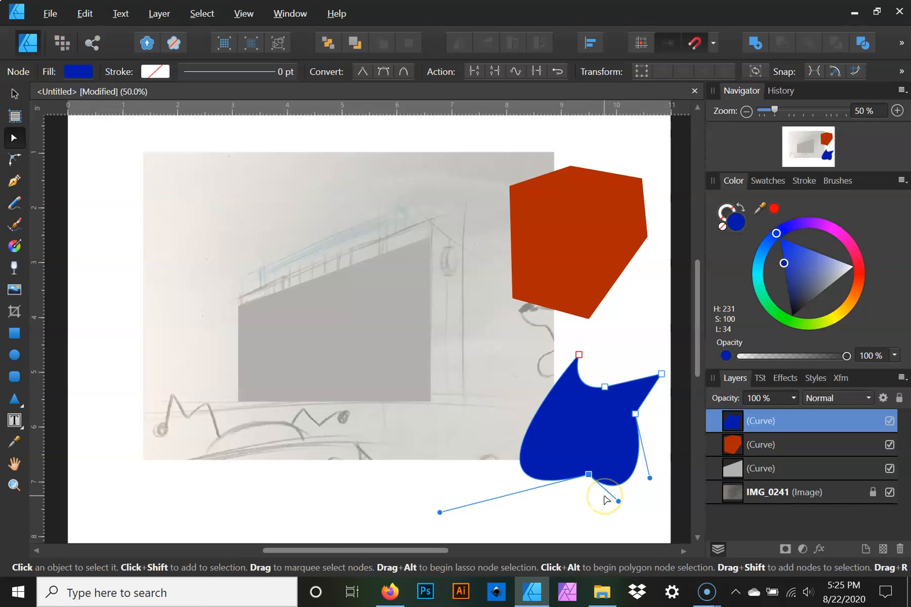
key("ctrl+z")
key("ctrl+z")
- Break the blue shape's bottom node into a cusp by swinging its left handle downward, and shorten its right handle
left_click_drag(392, 394, 377, 502)
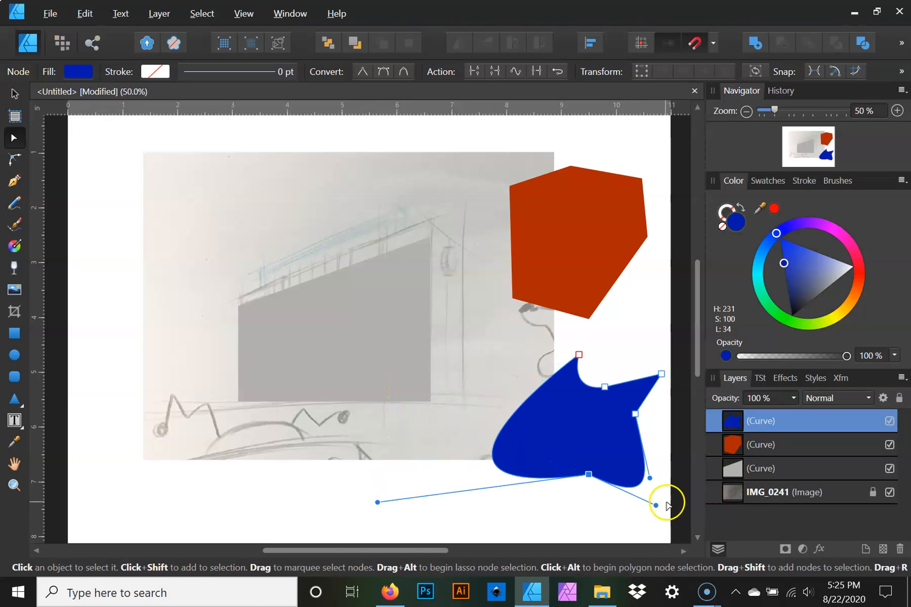
left_click_drag(656, 505, 622, 495)
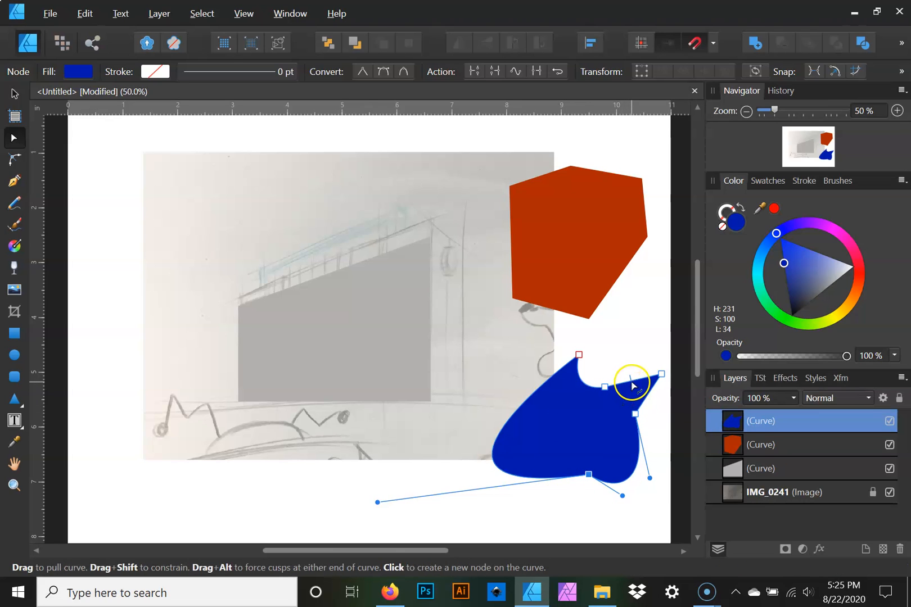
- Bend the blue shape's straight upper-right edge upward, adjust its handle, and remove the handles to straighten the edge again
left_click(604, 387)
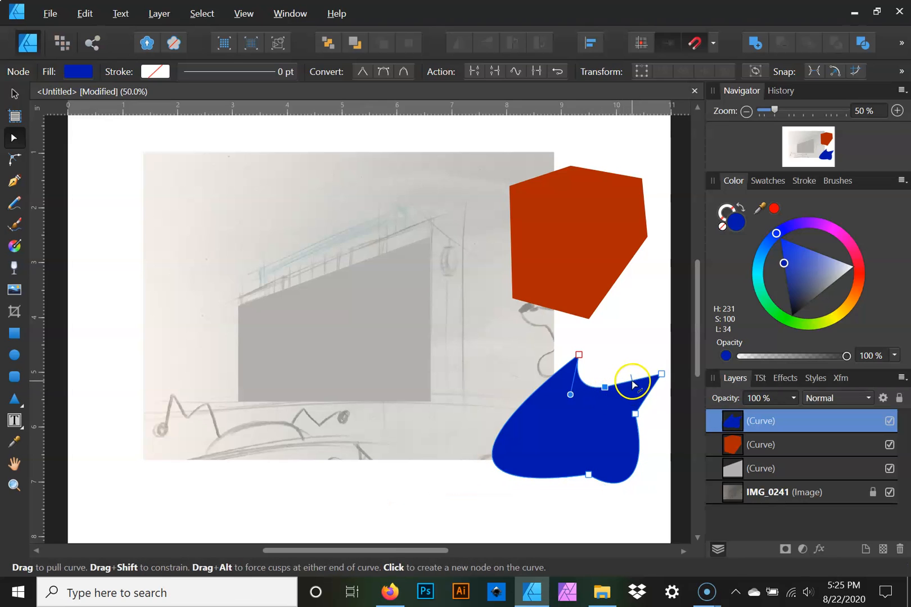
left_click_drag(633, 378, 609, 365)
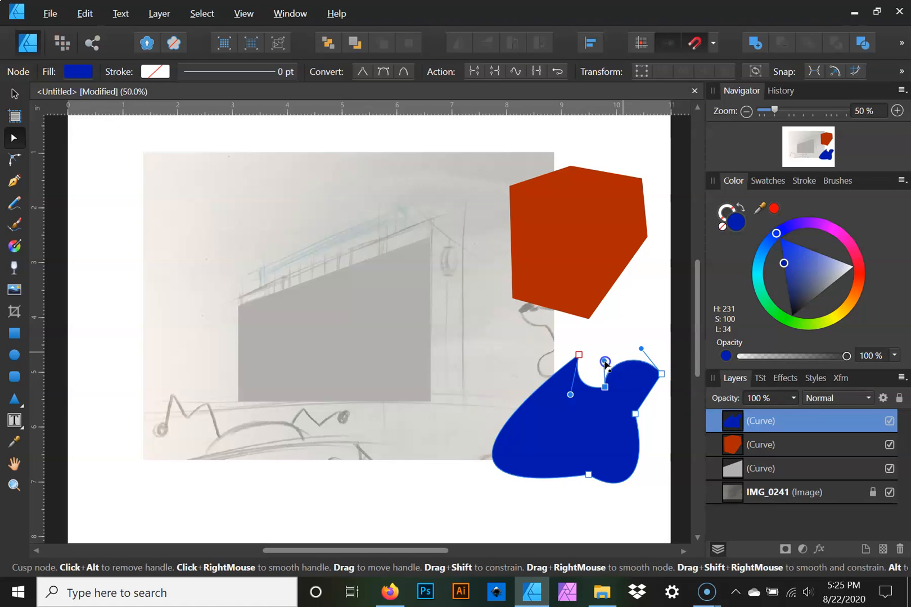
left_click(609, 365)
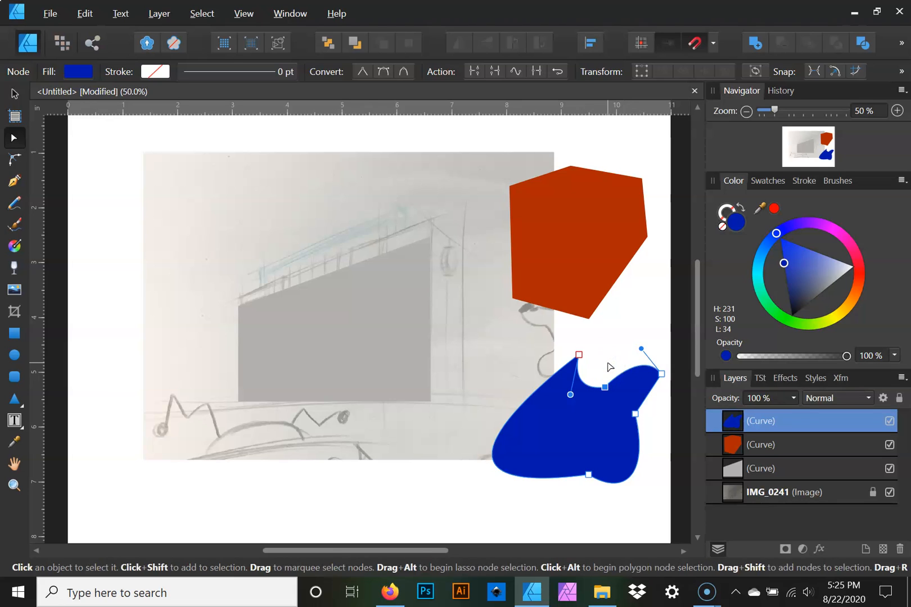
left_click(641, 349)
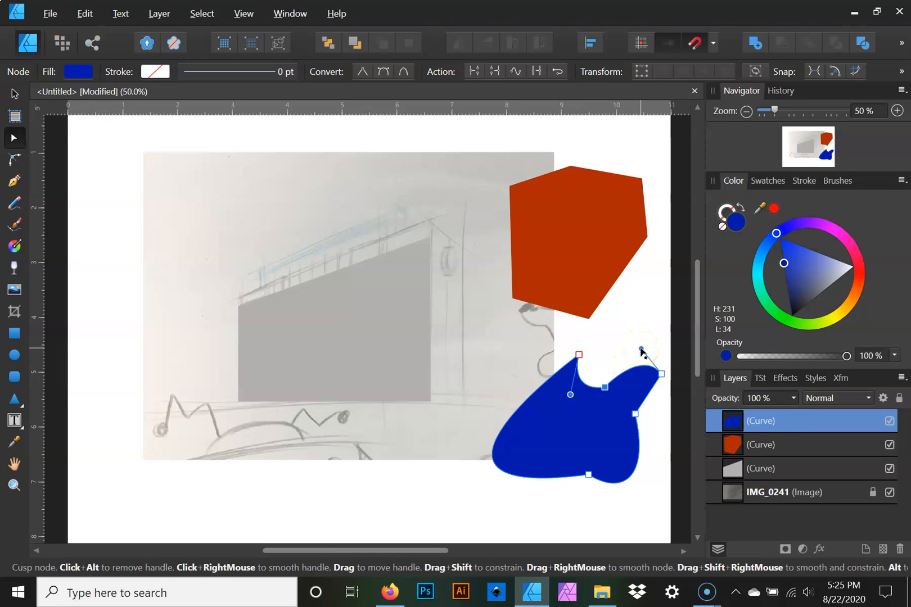
left_click(641, 350, "alt")
left_click(517, 392)
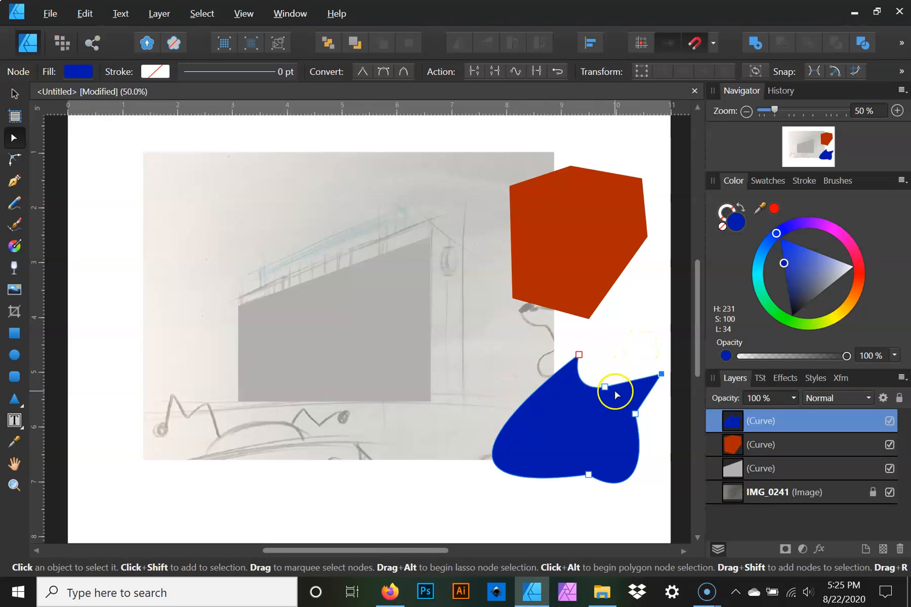
- Pull the blue shape's upper-right edge into a hump, remove its right handle and shorten the left one
left_click_drag(634, 381, 632, 354)
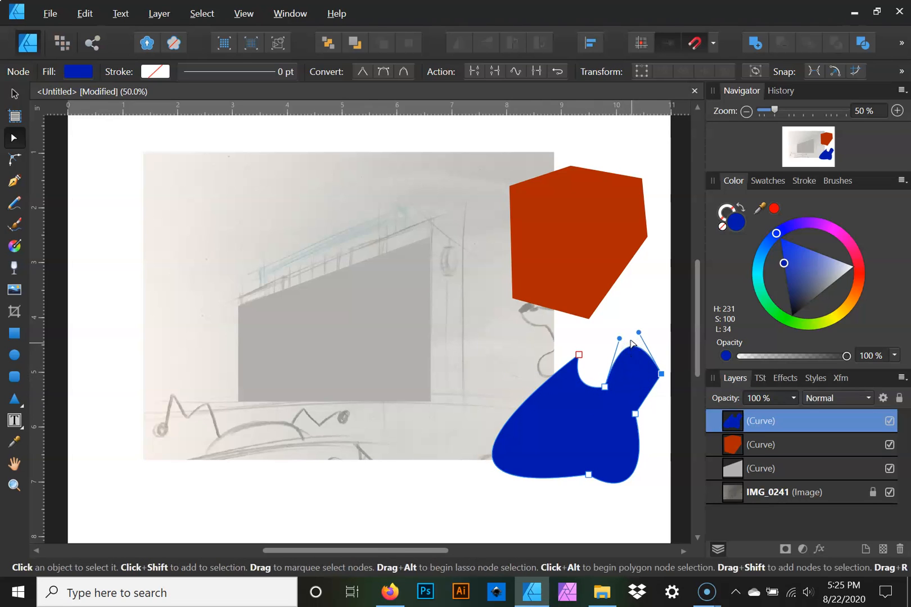
left_click(639, 333)
mouse_move(619, 340)
left_mouse_down()
mouse_move(665, 288)
mouse_move(608, 354)
mouse_move(626, 347)
left_mouse_up()
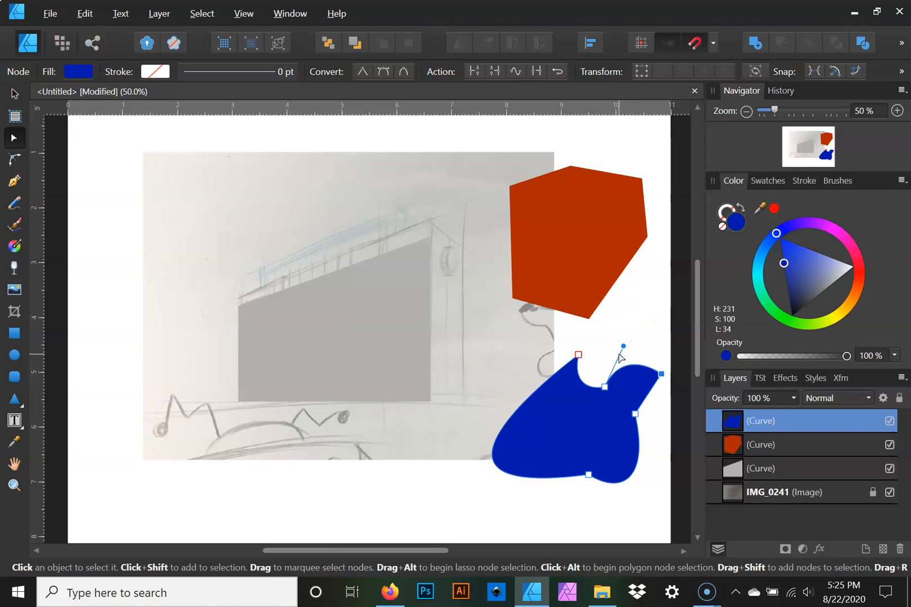
- Delete the blue curved shape and the orange-red polygon
left_click(13, 96)
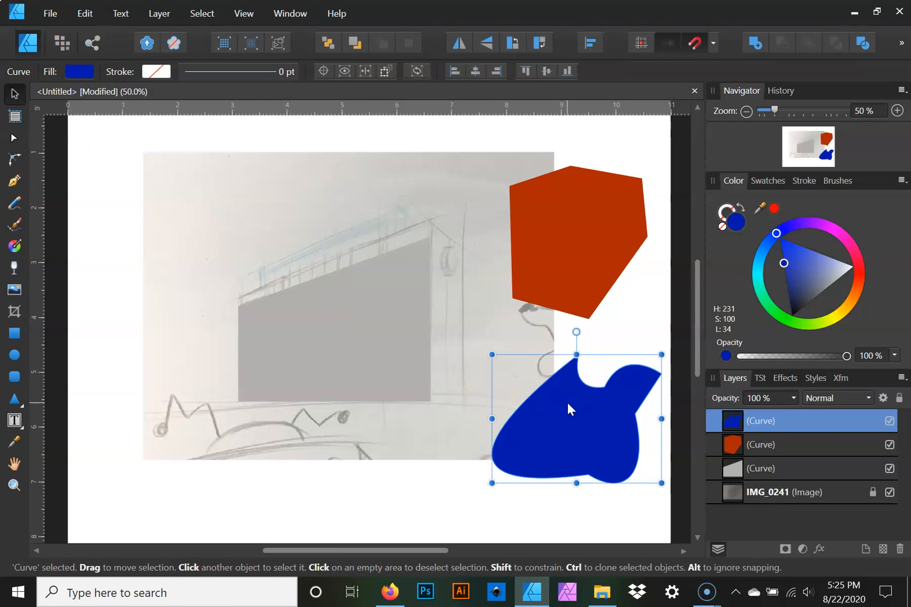
key("Delete")
key("Delete")
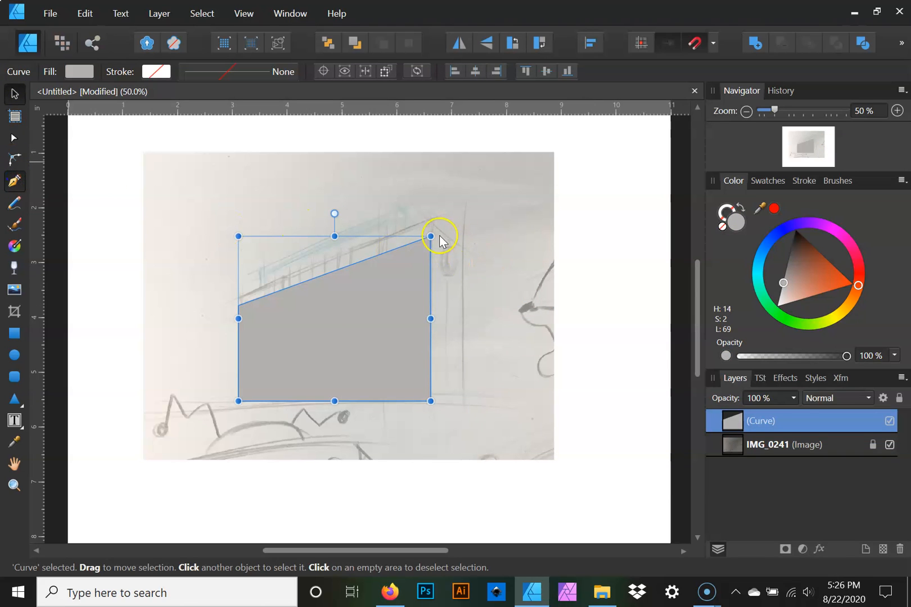
- Draw a closed four-sided Pen outline for the boombox's side face, sharing the grey front face's bottom-right corner
key("p")
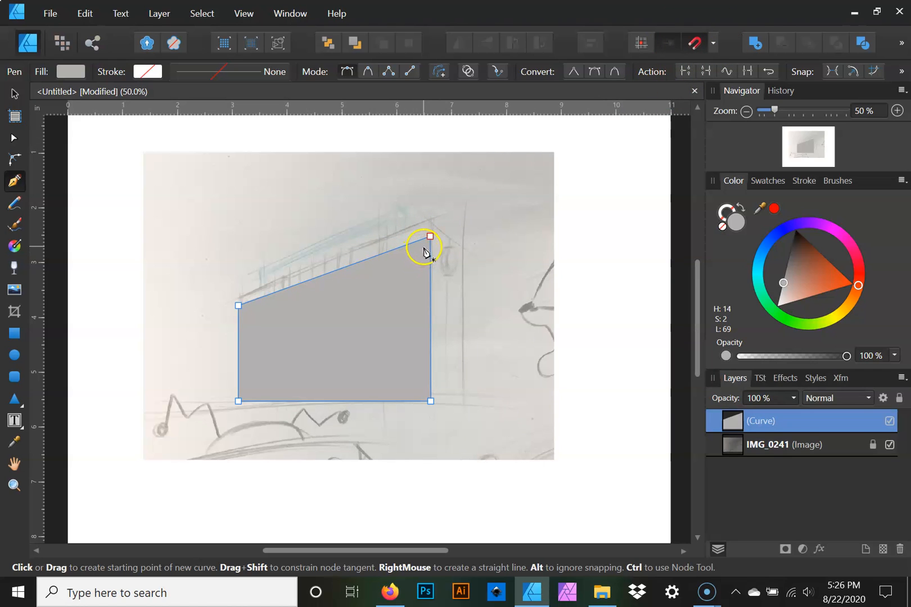
left_click(429, 245)
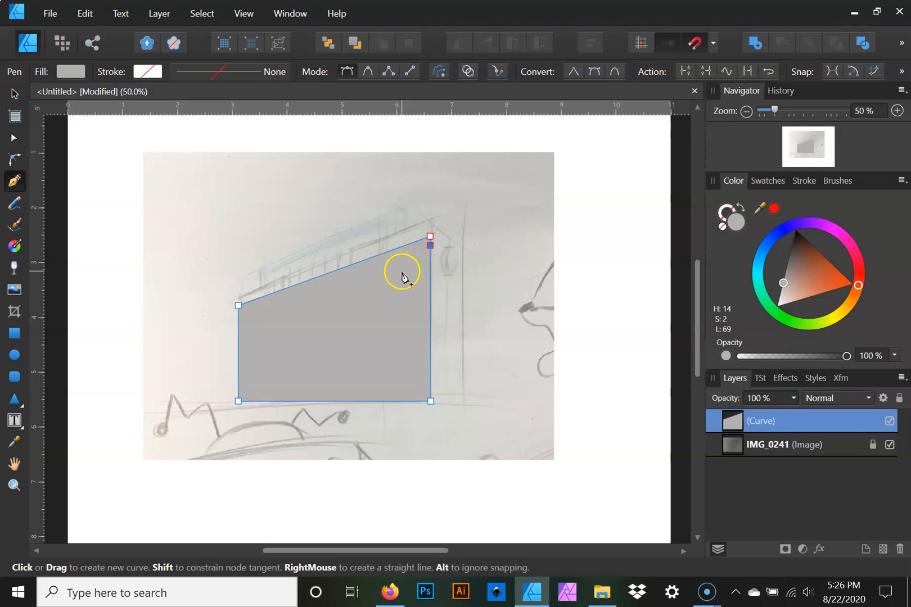
key("ctrl+z")
left_click(417, 263)
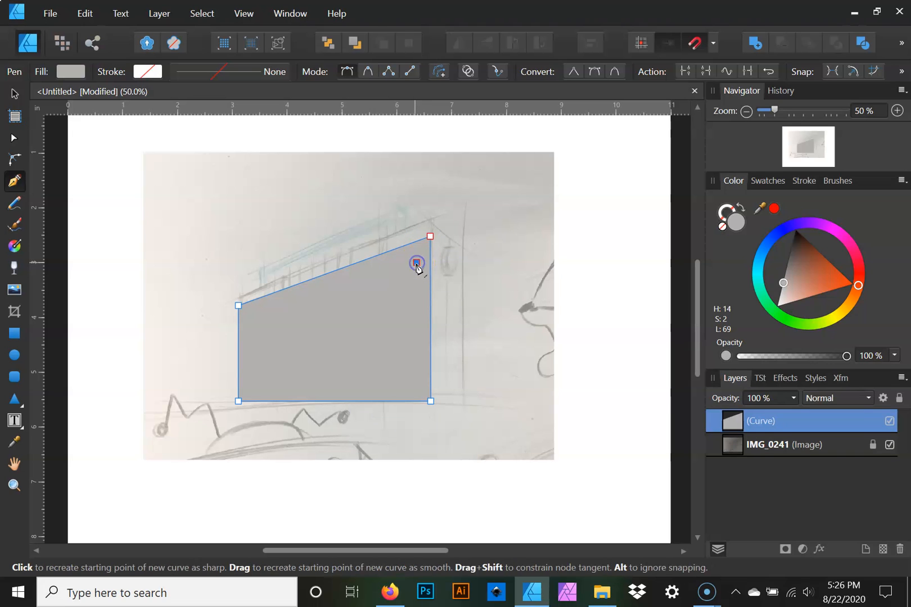
left_click(461, 272)
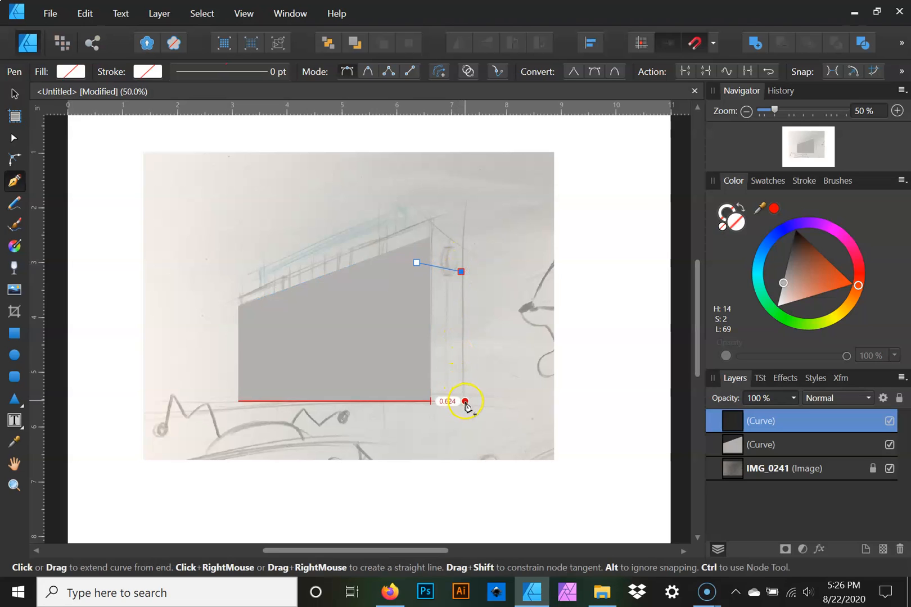
left_click(465, 402)
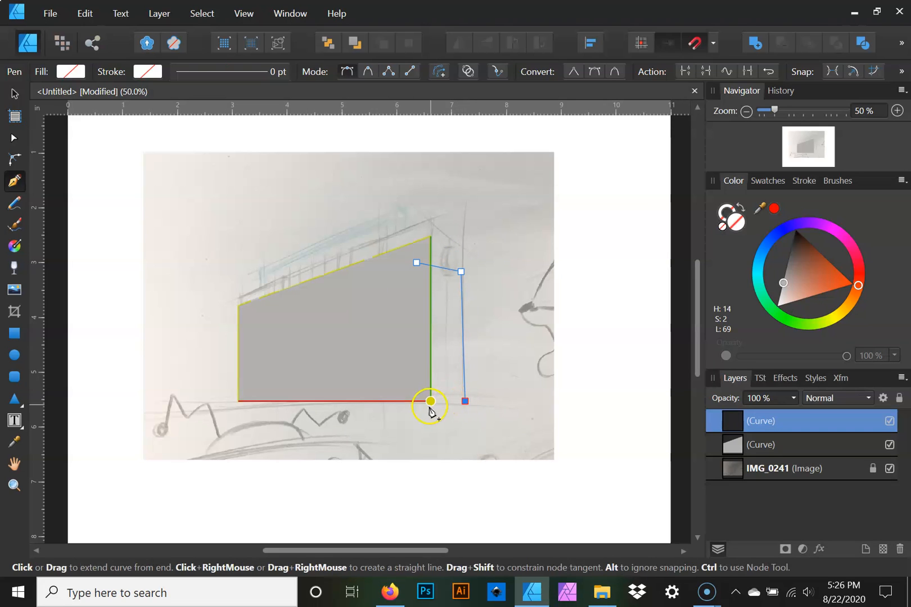
left_click(430, 402)
left_click(417, 264)
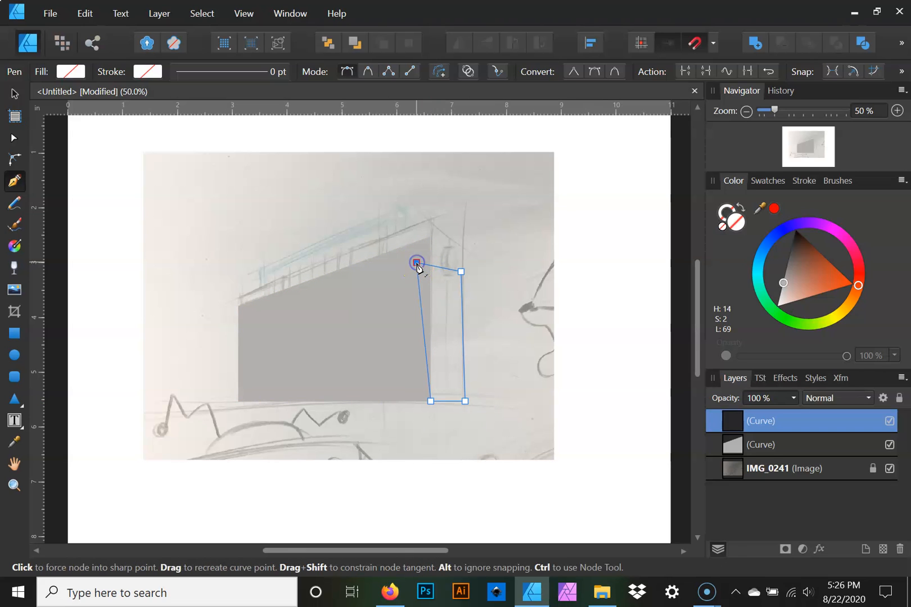
- Move the side outline's upper-left node onto the front face's top corner and align its upper-right node with the sketch
left_click(14, 139)
left_click_drag(415, 263, 431, 239)
left_click(461, 271)
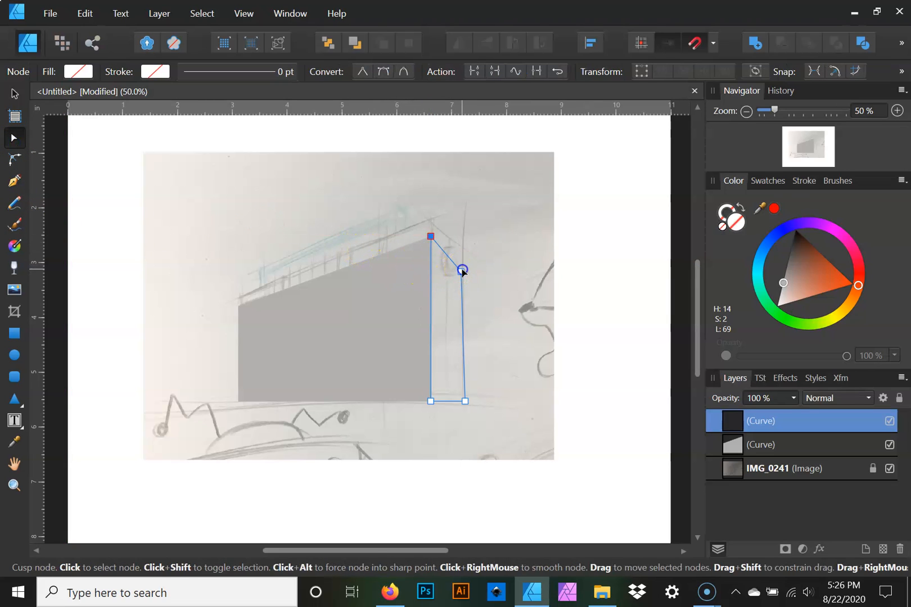
left_click_drag(462, 251, 465, 251)
left_click_drag(465, 252, 467, 255)
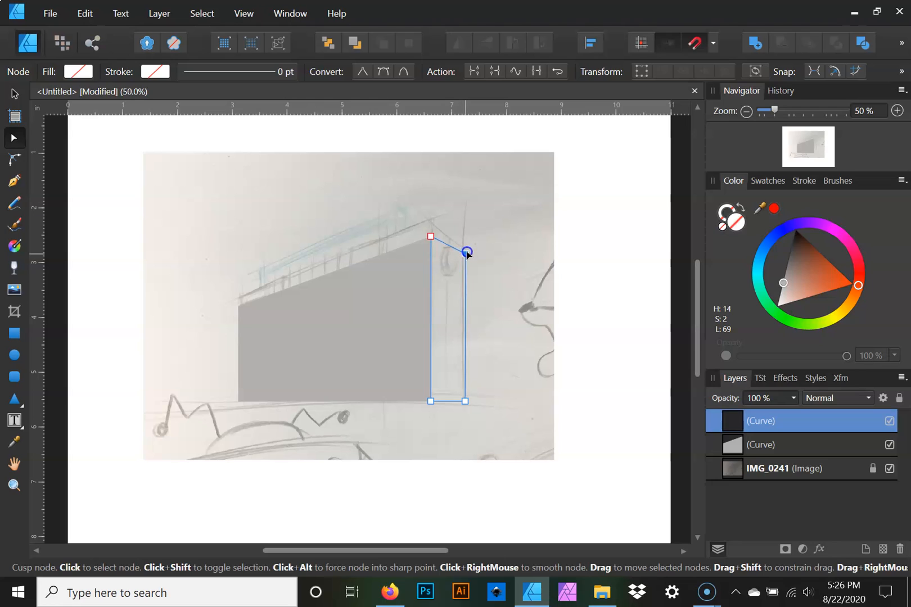
mouse_move(465, 255)
left_mouse_down()
mouse_move(489, 252)
mouse_move(466, 259)
left_mouse_up()
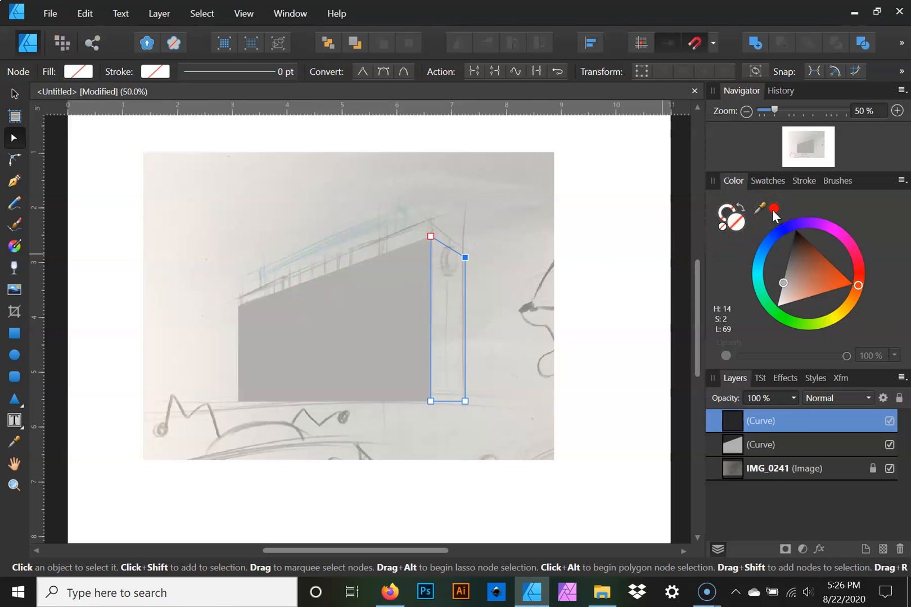
- Fill the side face with the front face's sampled grey, then shift it to a blue-grey of H 206, S 8, L 64
left_click_drag(774, 209, 372, 314)
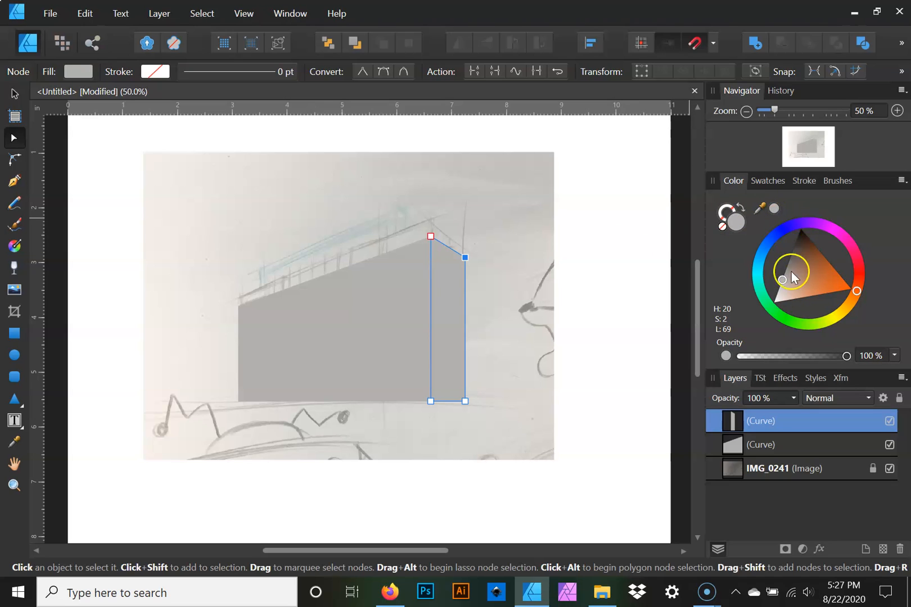
left_click_drag(782, 280, 781, 284)
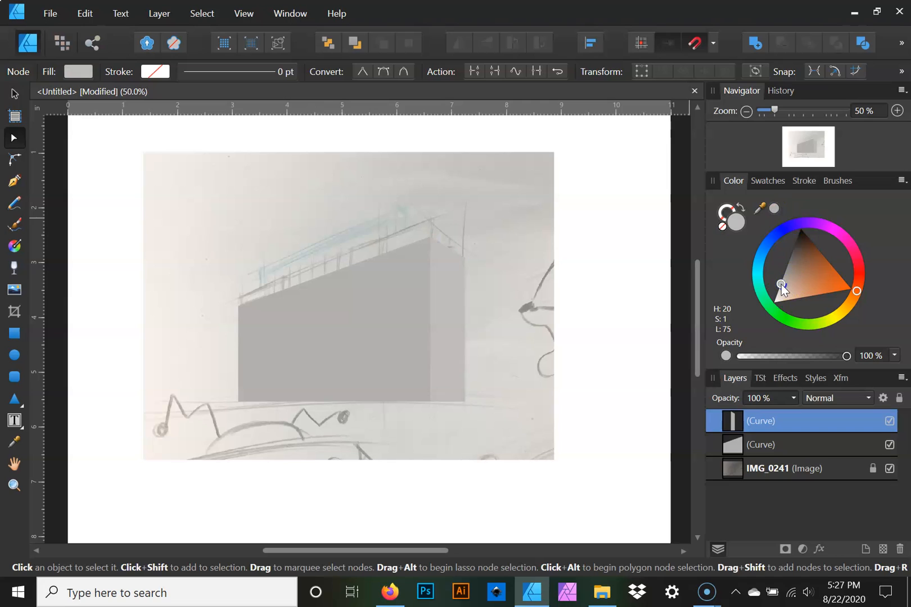
mouse_move(801, 235)
left_mouse_down()
mouse_move(762, 251)
mouse_move(818, 251)
mouse_move(830, 274)
left_mouse_up()
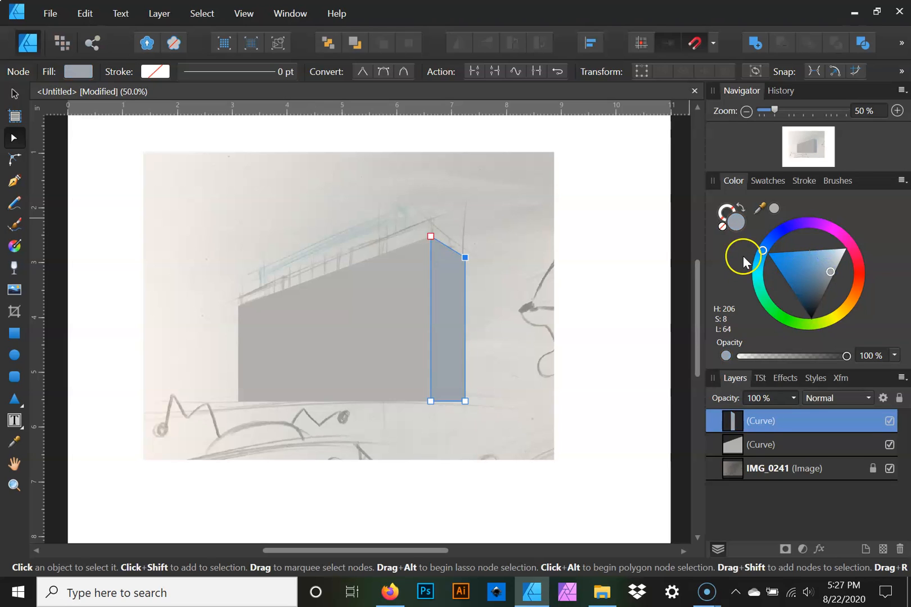
- Apply the side face's sampled blue-grey to the front face and darken it to H 210, S 6, L 55
left_click_drag(773, 208, 449, 314)
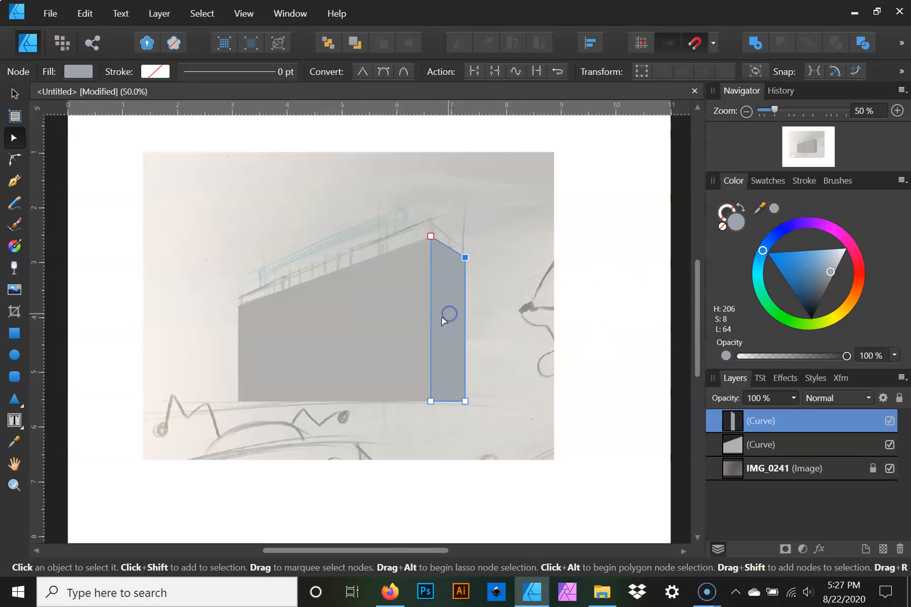
left_click(360, 333)
left_click(774, 208)
left_click_drag(802, 280, 828, 285)
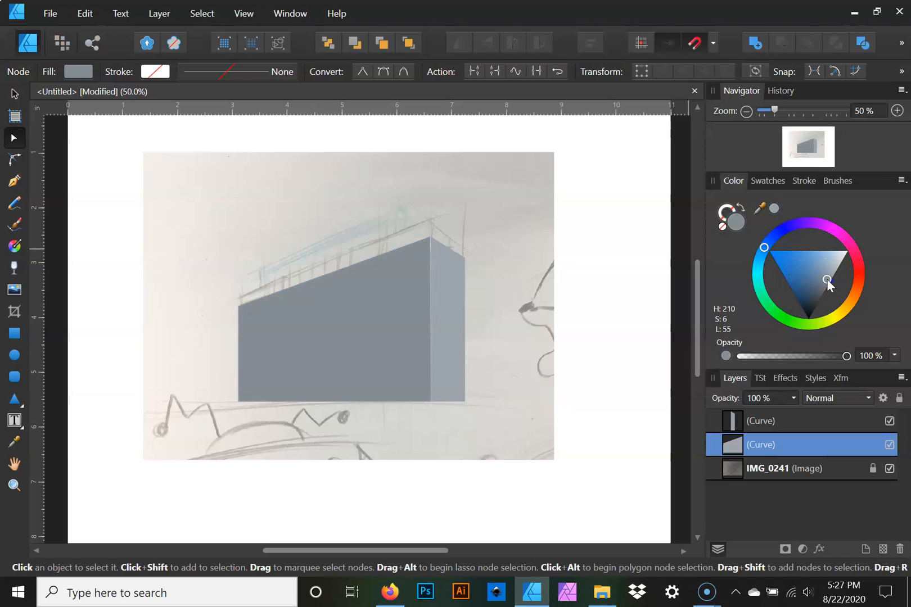
left_click_drag(828, 284, 828, 285)
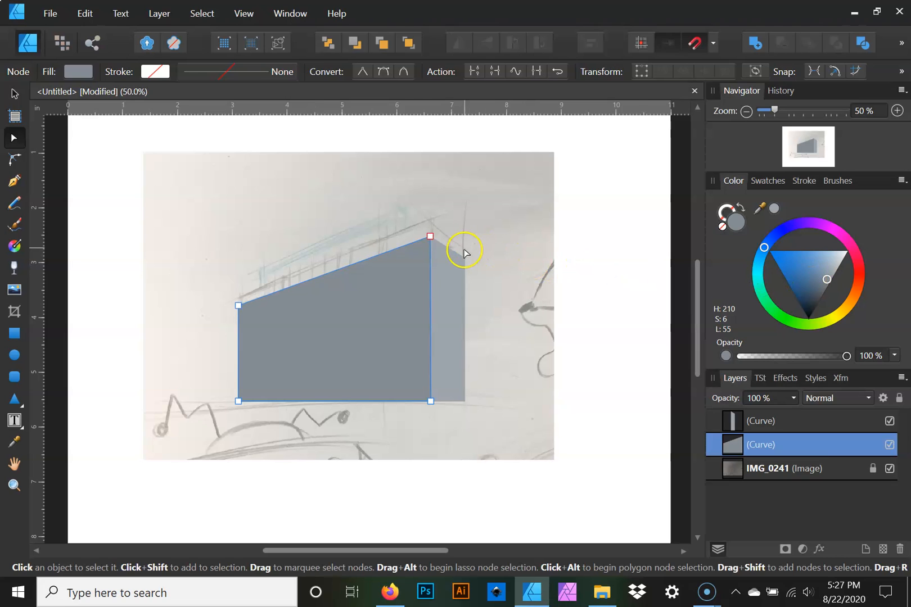
- Select both left nodes of the front face and shift its left edge slightly inward, keeping it vertical
left_click(239, 308)
left_click(220, 363)
left_click(238, 401)
left_click(239, 309)
left_click_drag(242, 307, 246, 308)
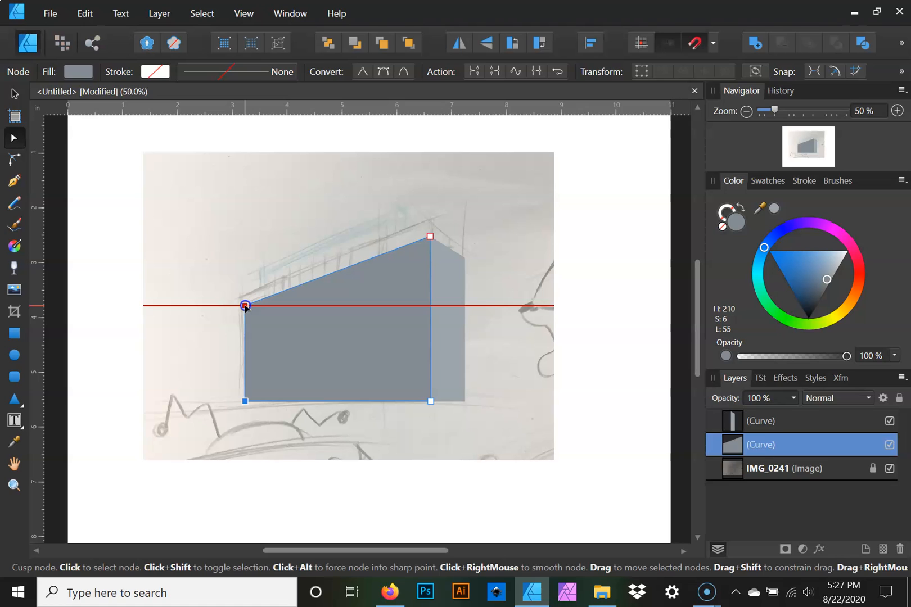
left_click(283, 248)
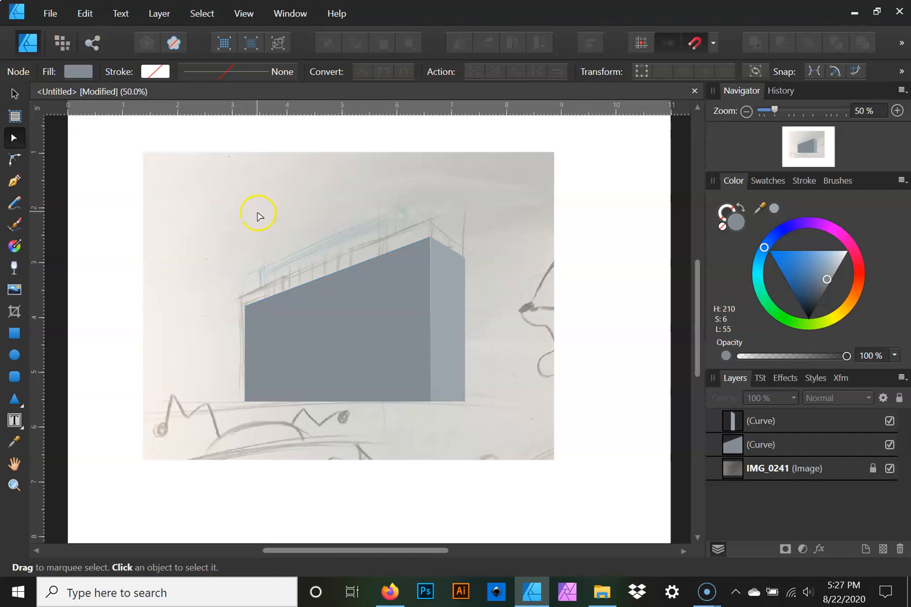
- Draw a closed Pen outline for the boombox's top face along the sketched edge, with its lower nodes overlapping the front face
left_click(14, 181)
left_click(246, 306)
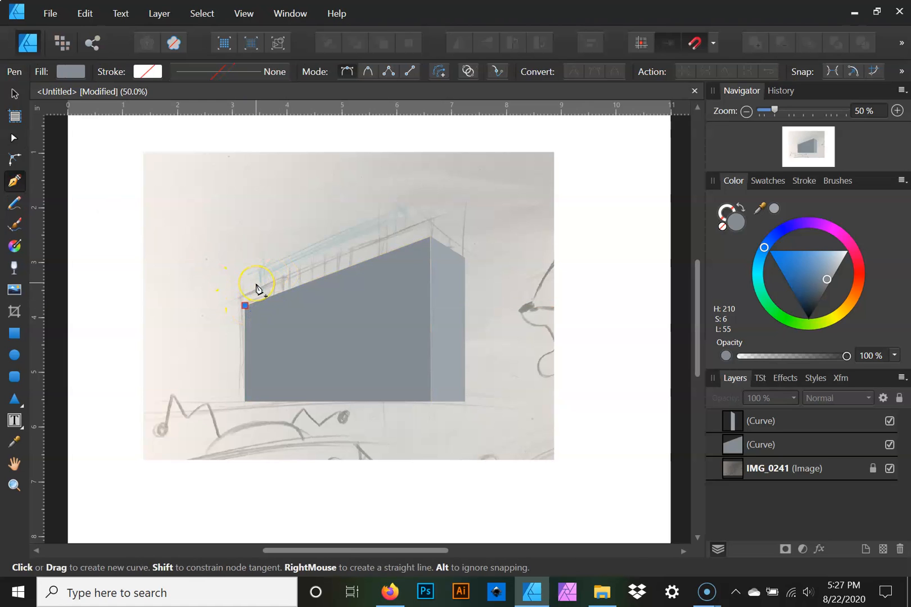
left_click_drag(257, 288, 256, 284)
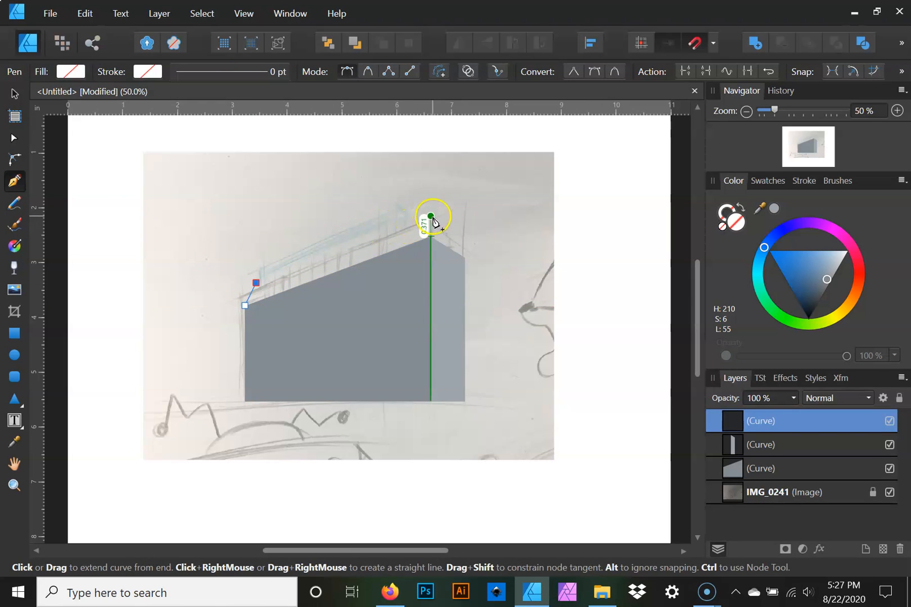
left_click(431, 214)
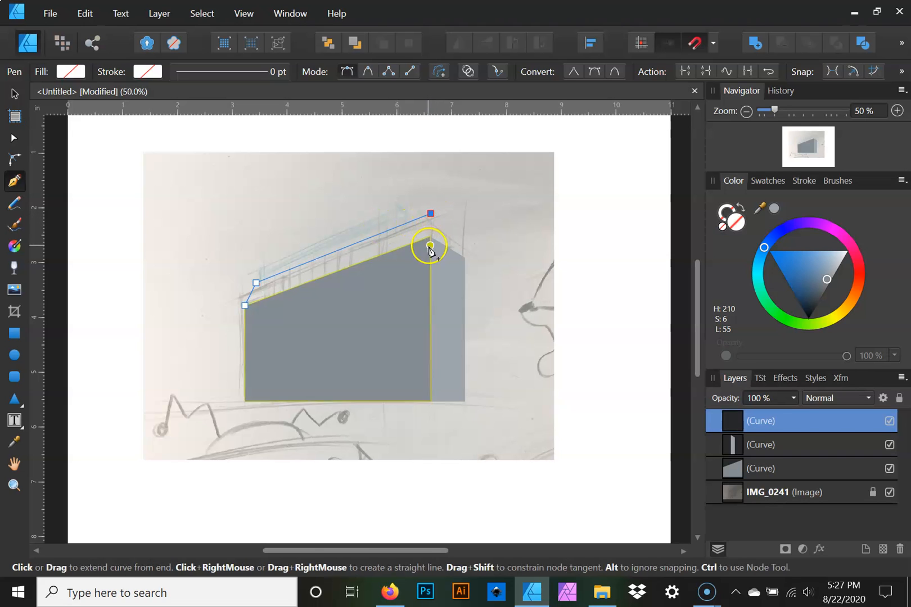
left_click(431, 237)
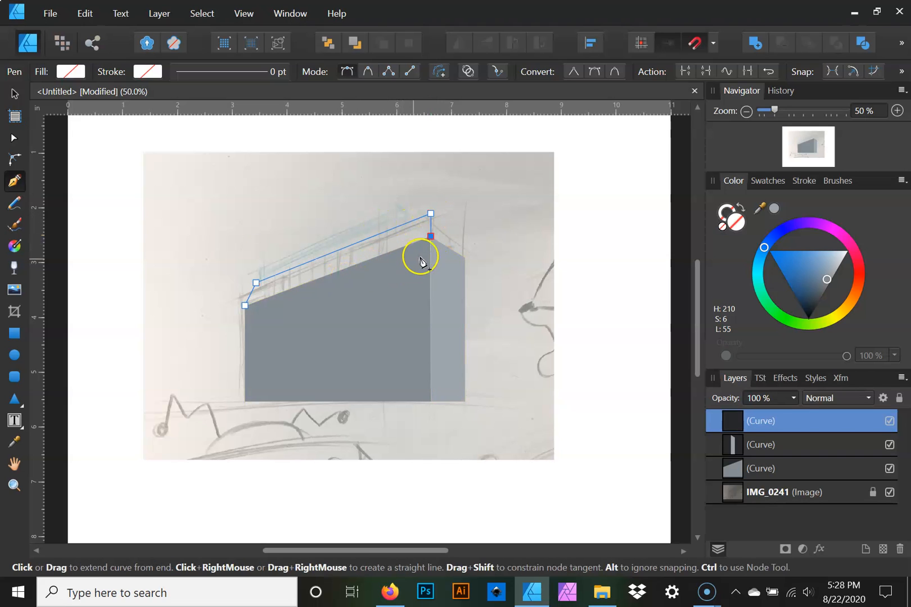
left_click(415, 255)
left_click(325, 305)
left_click(261, 316)
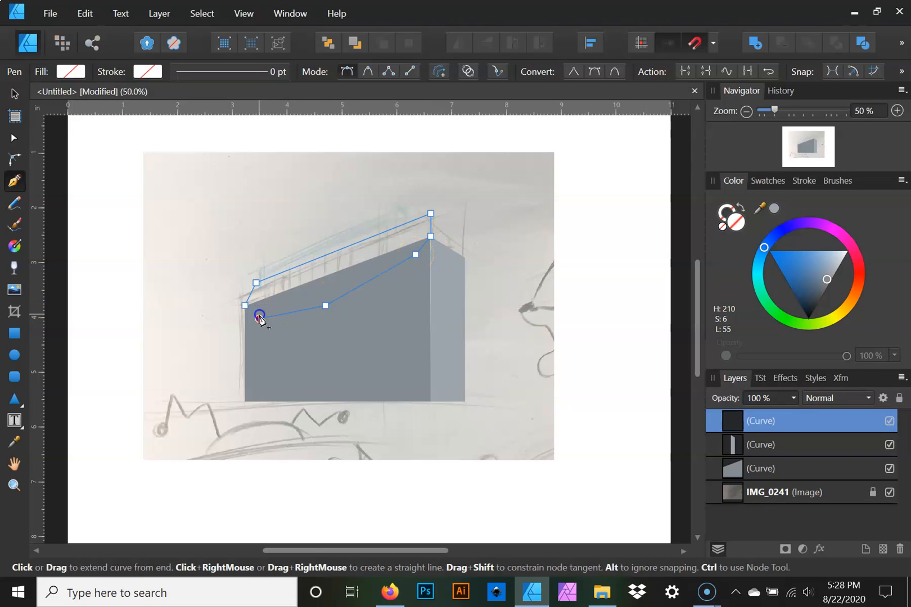
left_click(245, 306)
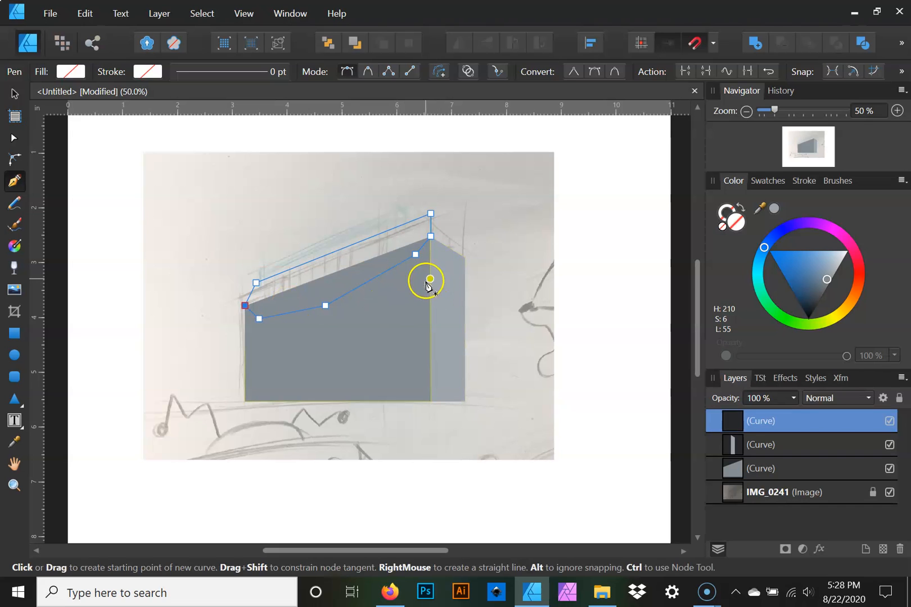
- Hide the IMG_0241 sketch layer and deselect the top outline
left_click(15, 98)
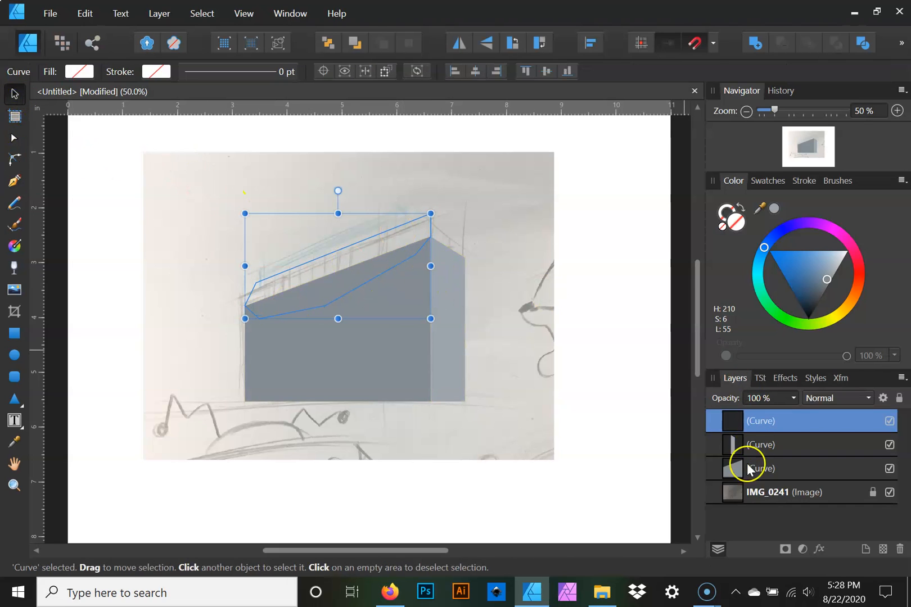
left_click(890, 492)
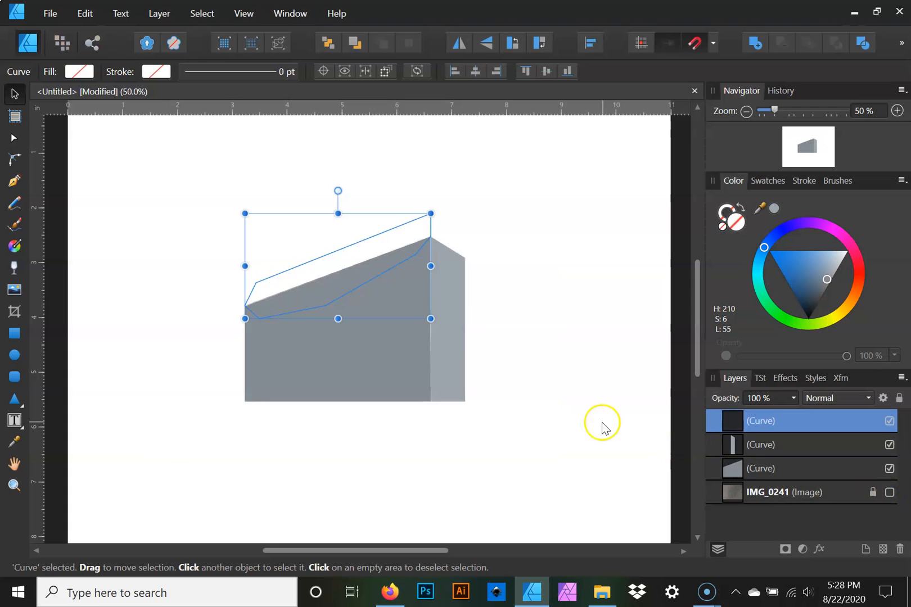
left_click(510, 395)
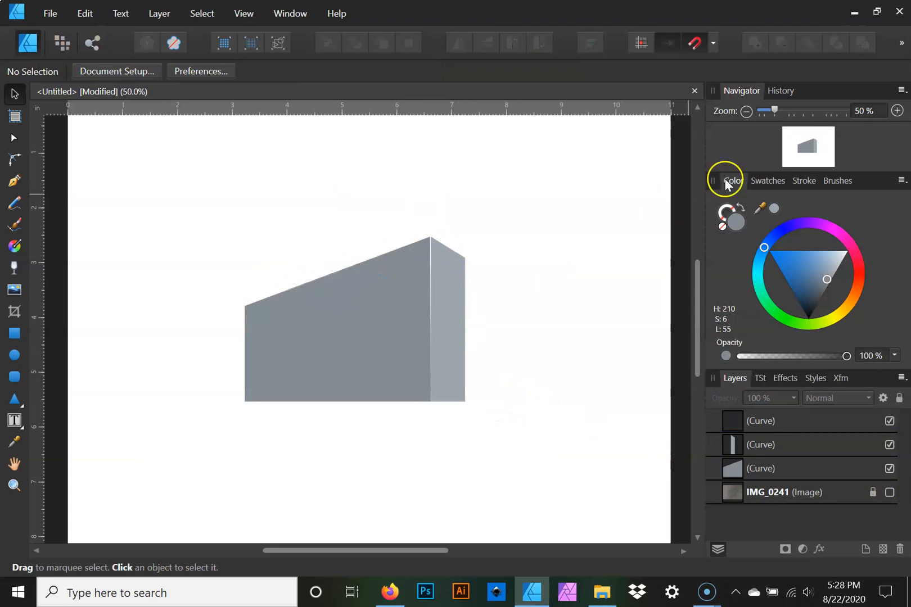
- Nudge the side face's upper-left node slightly left to close the gap along the front face's edge
left_click(898, 110)
left_click(898, 111)
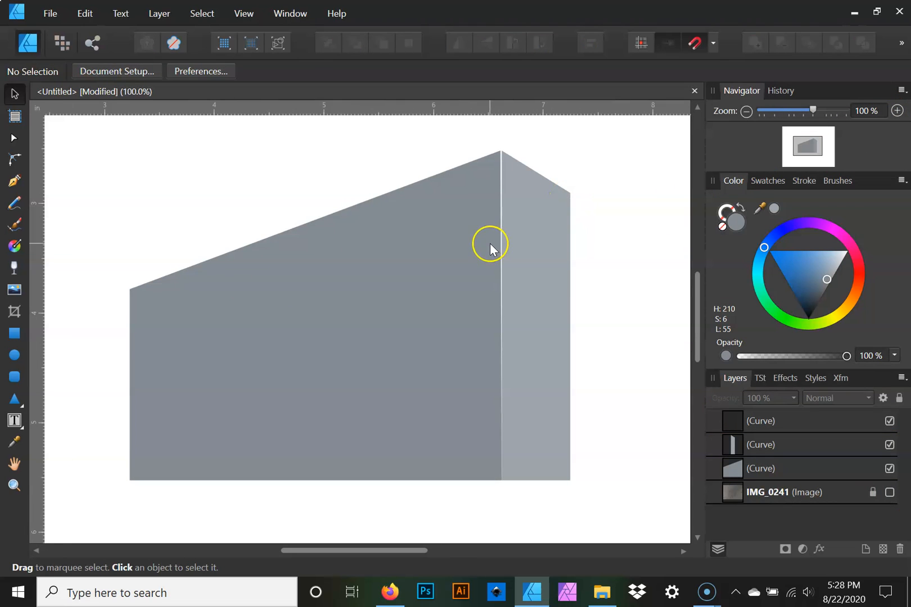
left_click(519, 237)
left_click(10, 141)
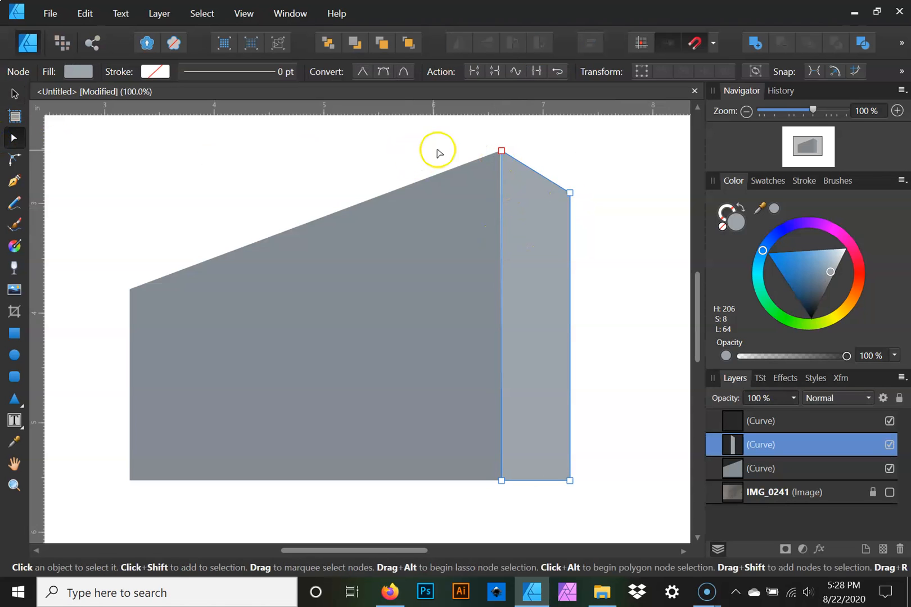
left_click_drag(501, 152, 500, 151)
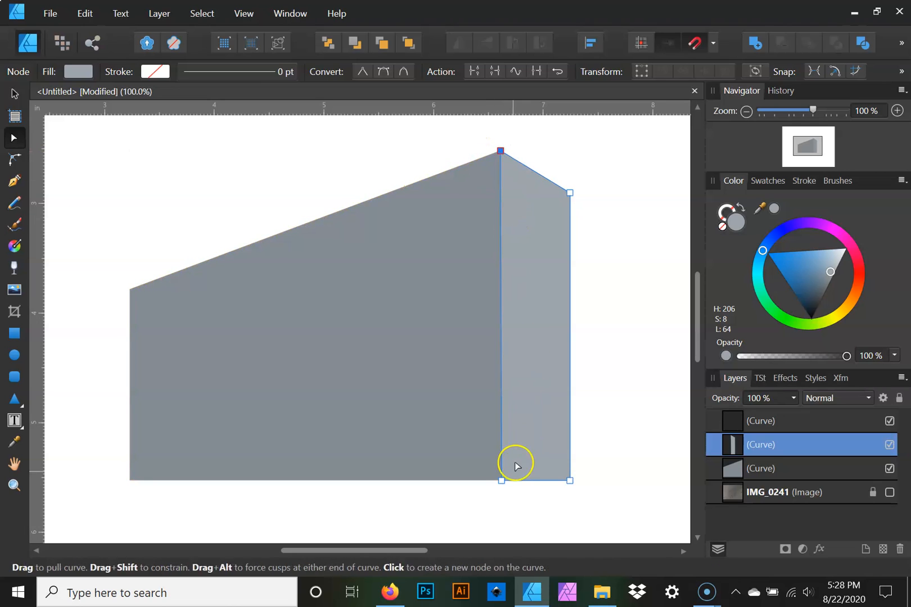
left_click(554, 514)
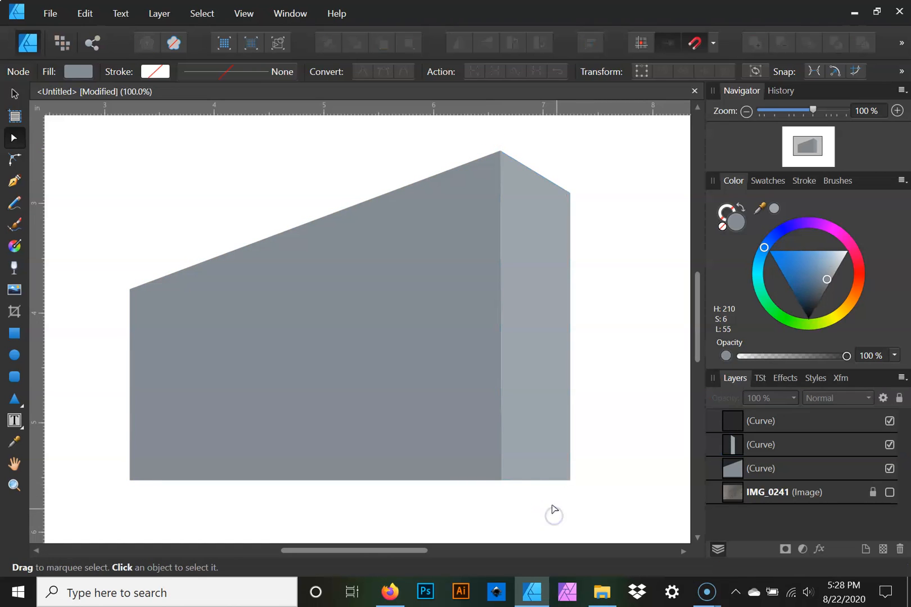
- Add two nodes to the side face's left edge and pull both inward so the side overlaps the front face
left_click(504, 480)
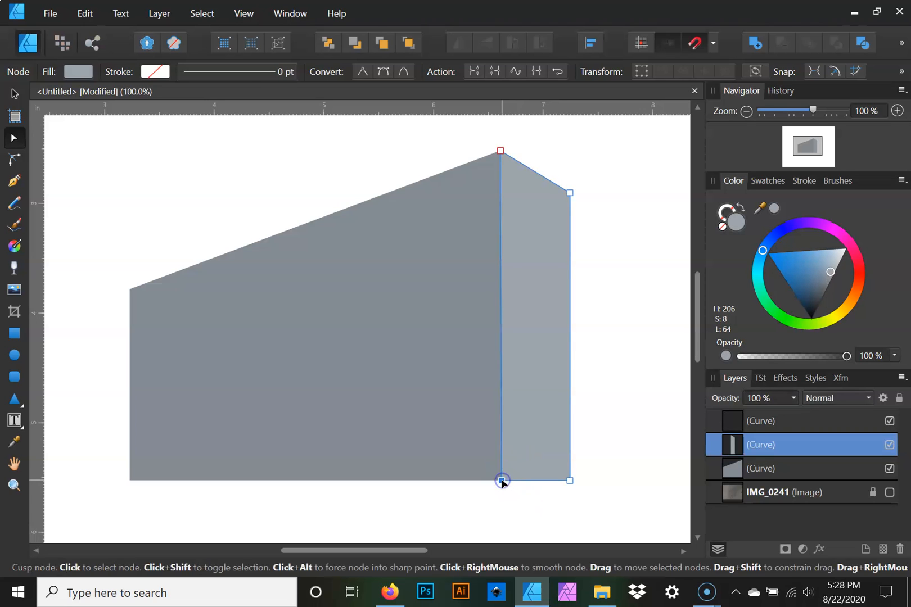
left_click(501, 438)
left_click_drag(501, 438, 469, 438)
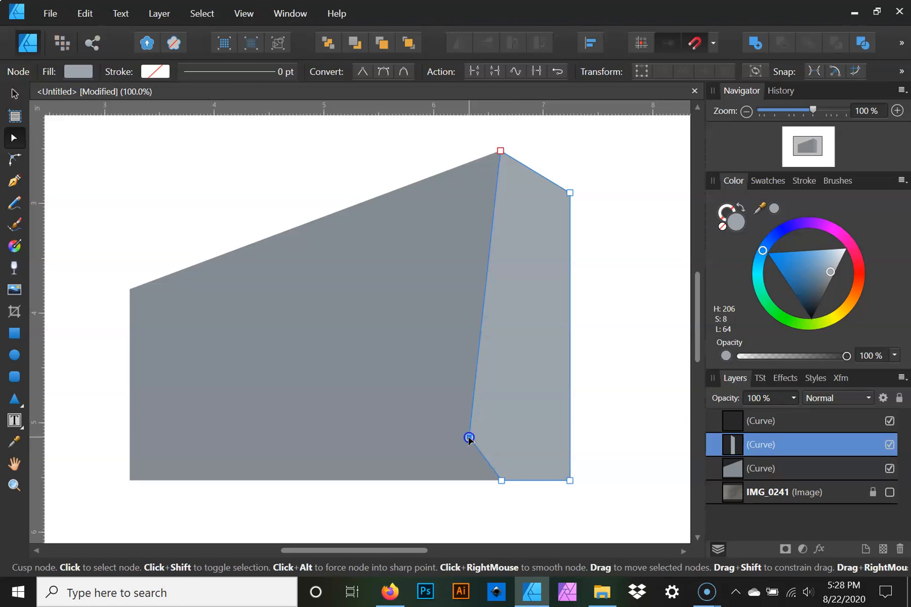
left_click(496, 193)
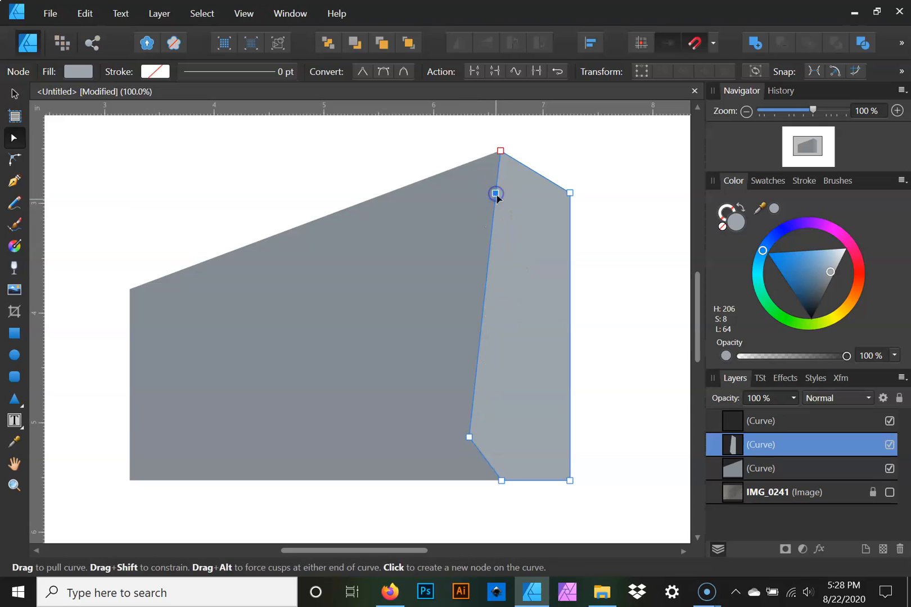
left_click_drag(496, 193, 466, 220)
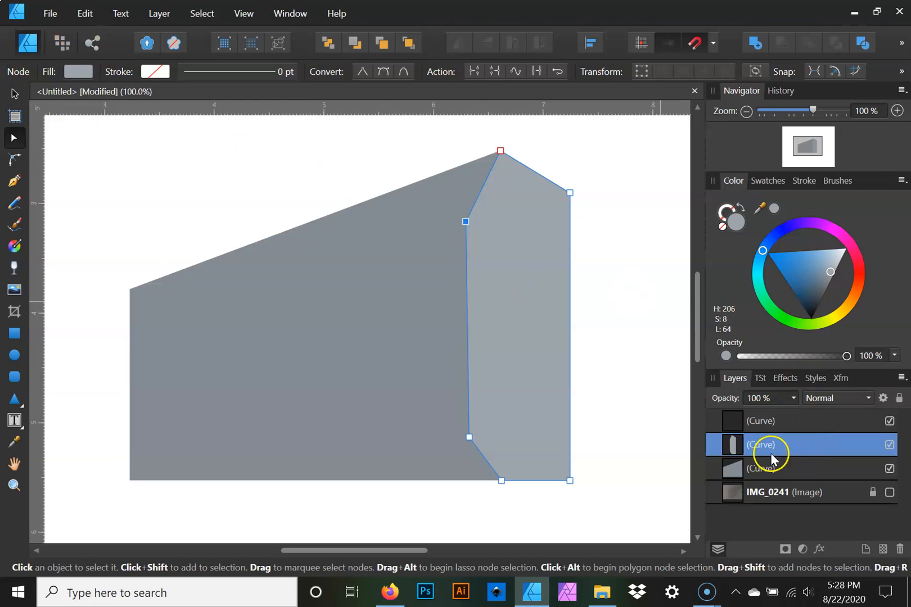
- Rename the large front face's layer as front and the side face's layer as side
double_click(766, 469)
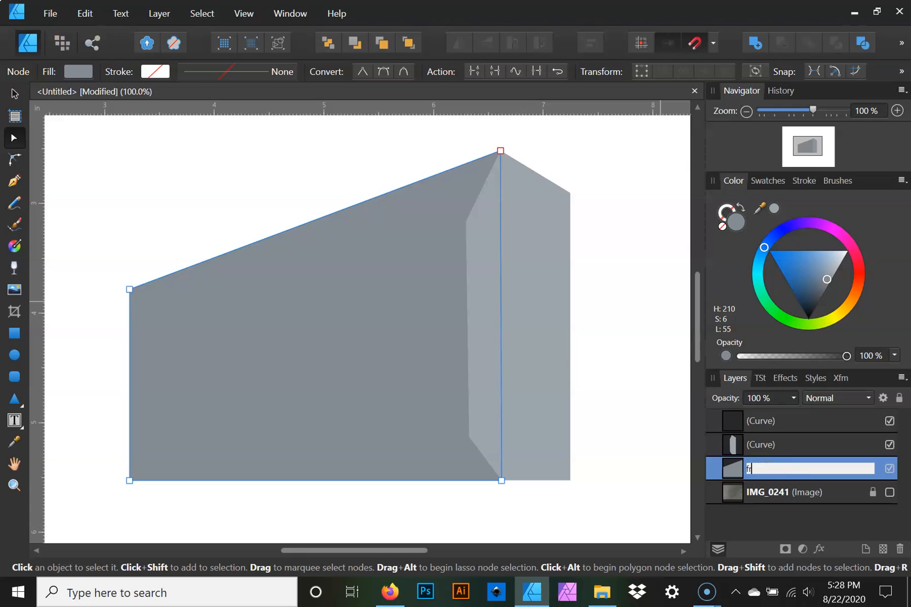
key("Escape")
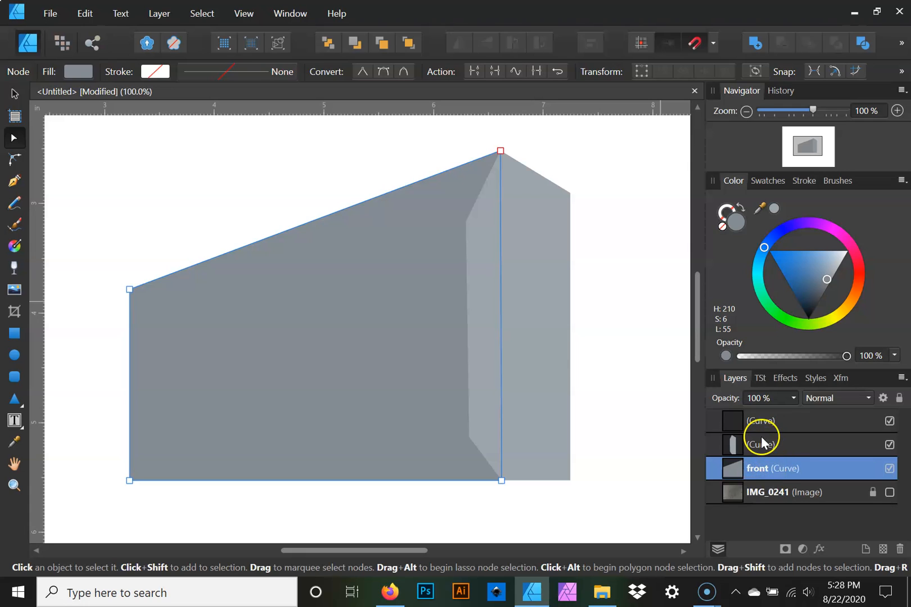
left_click(762, 446)
double_click(762, 446)
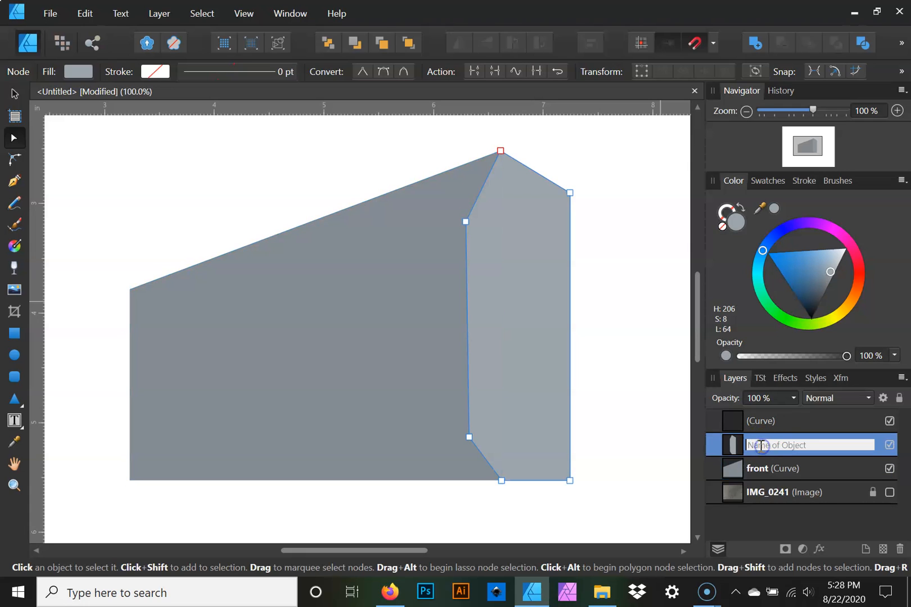
key("Return")
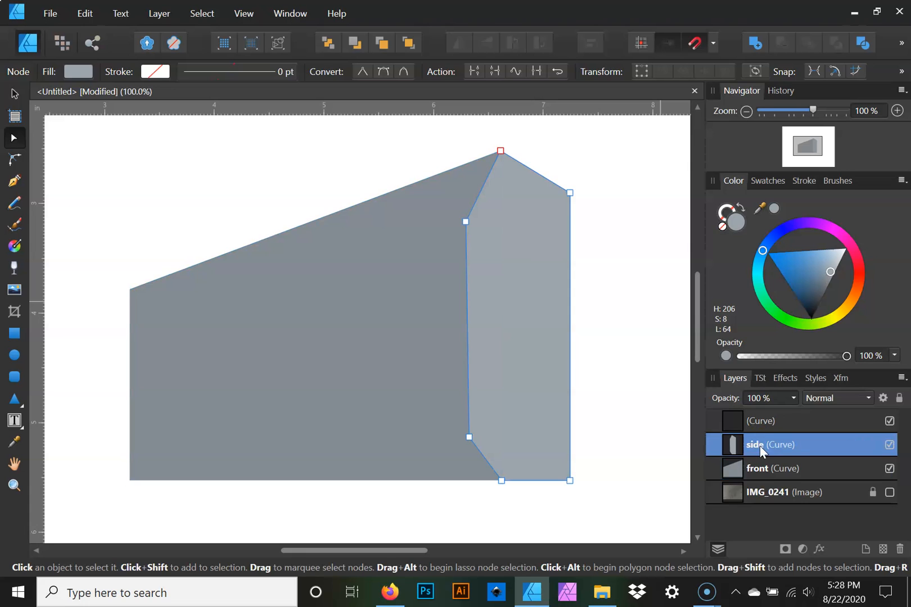
- Move the side layer below the front layer so the front face covers the overlap
double_click(788, 466)
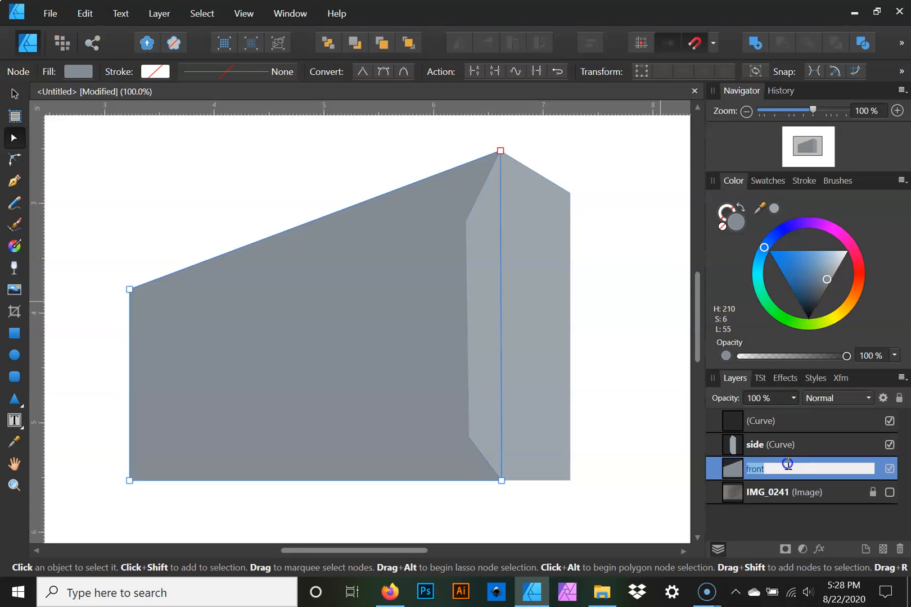
left_click(794, 445)
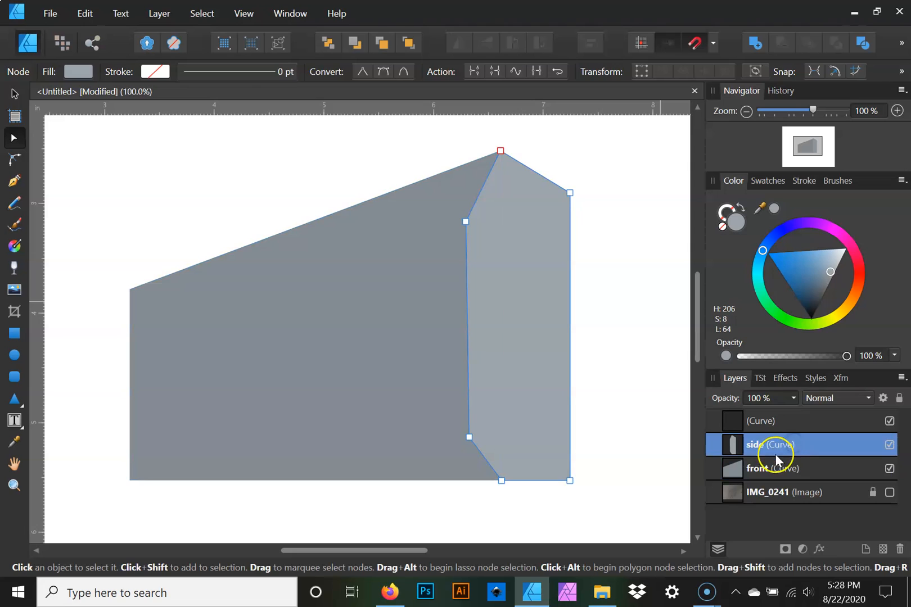
double_click(824, 442)
left_click_drag(824, 442, 825, 484)
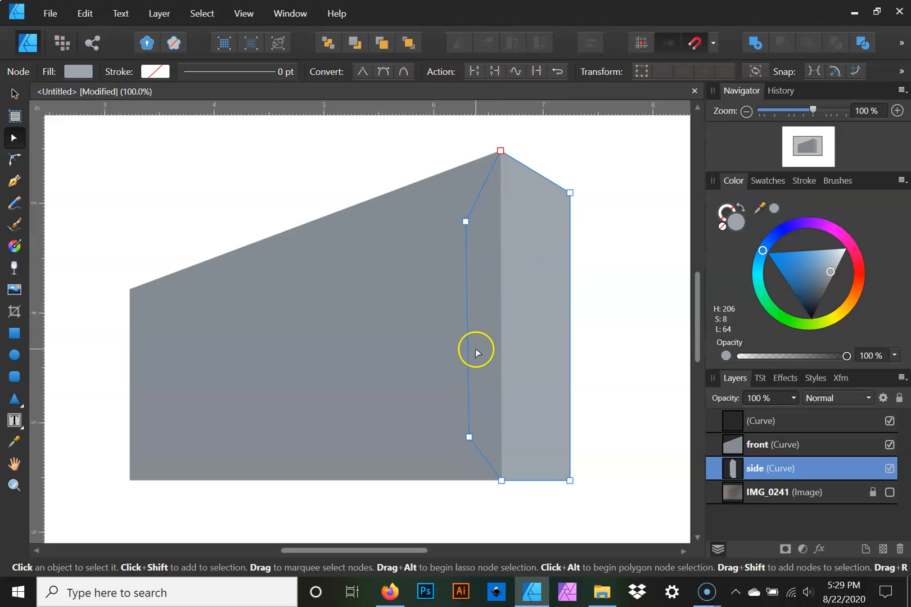
- Fill the top face with the colour sampled from the front face, lightened to H 210, S 5, L 59
left_click(786, 422)
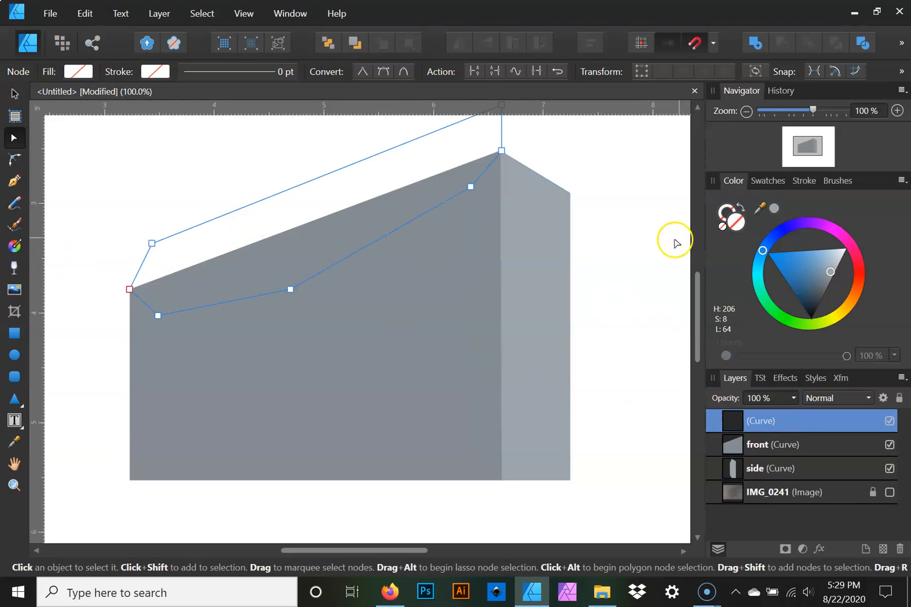
left_click(773, 209)
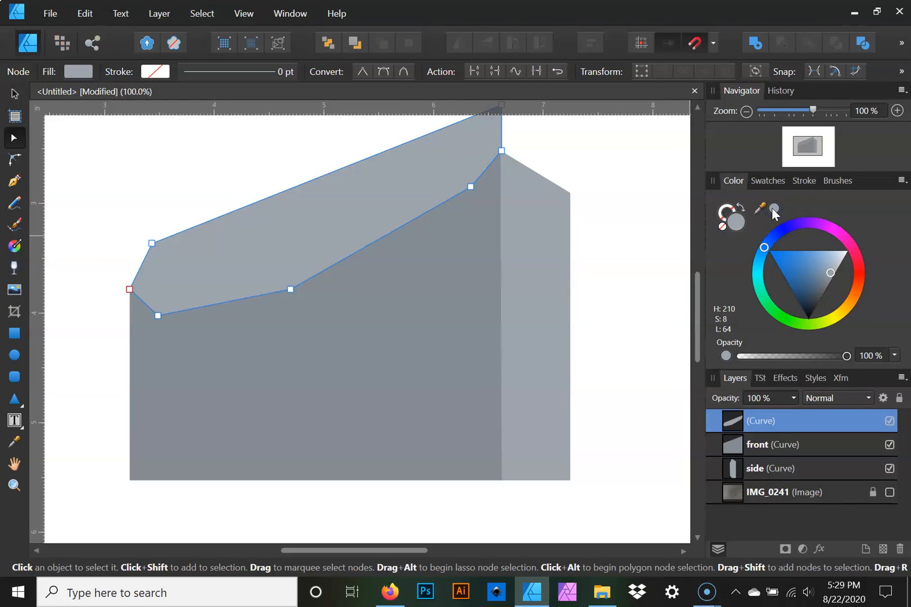
left_click_drag(761, 213, 582, 281)
left_click(776, 210)
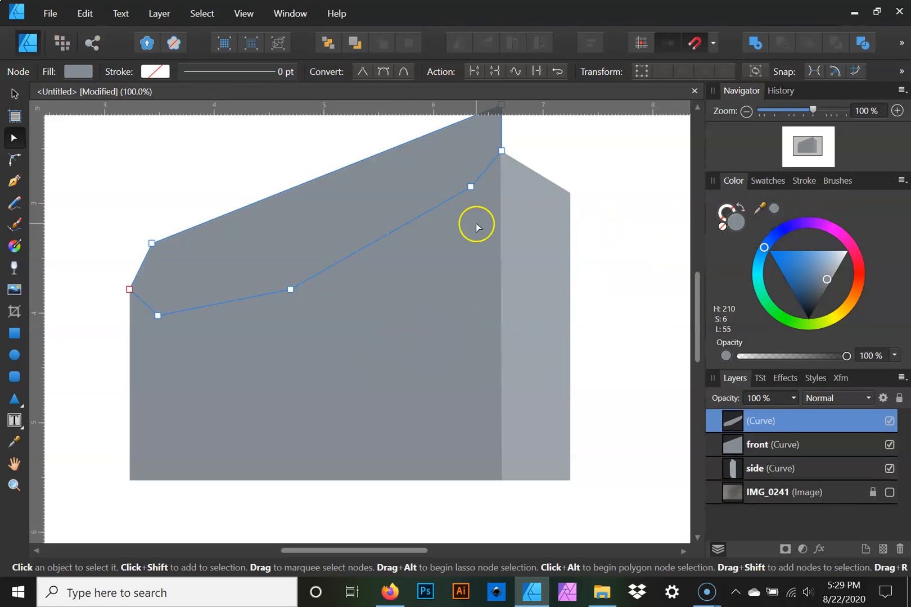
left_click_drag(826, 277, 828, 281)
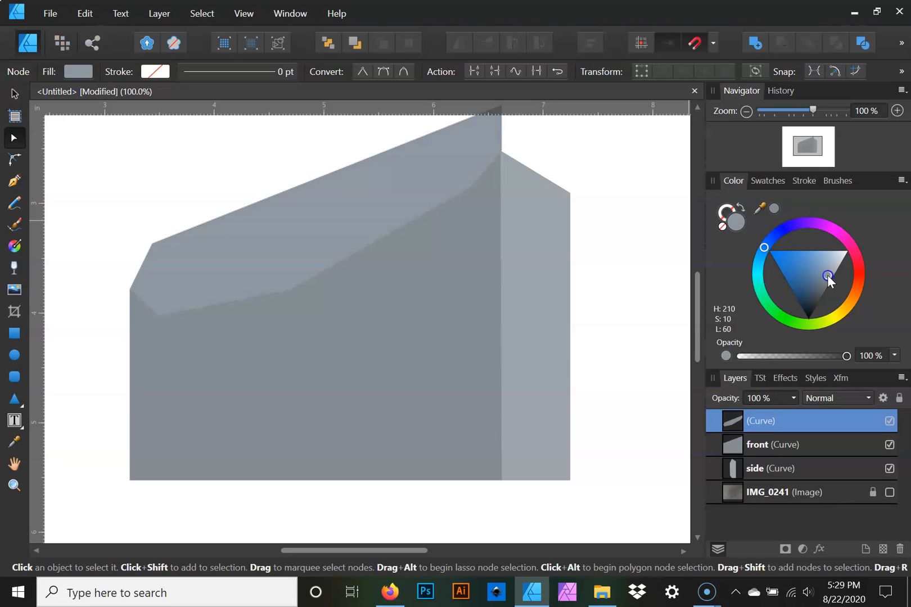
key("ctrl+z")
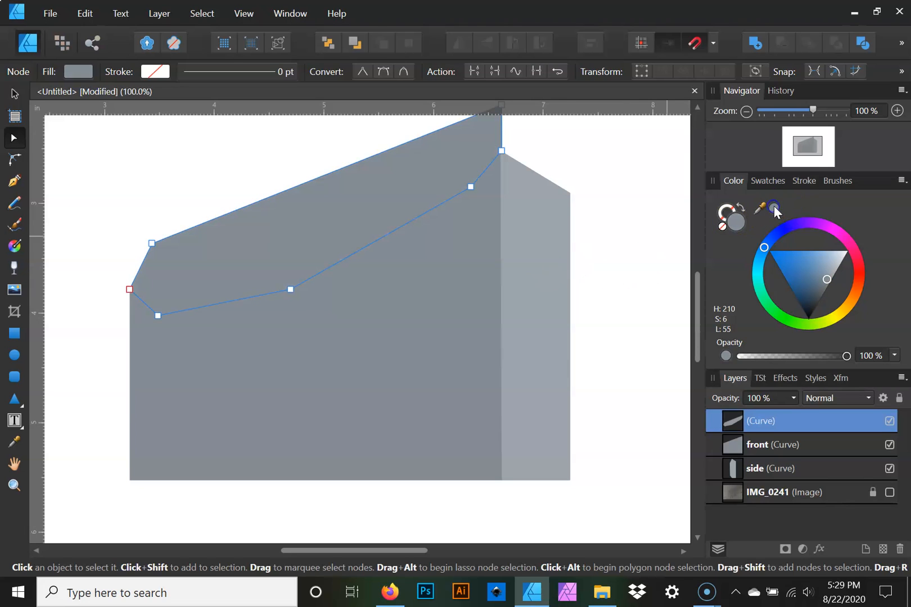
left_click(828, 278)
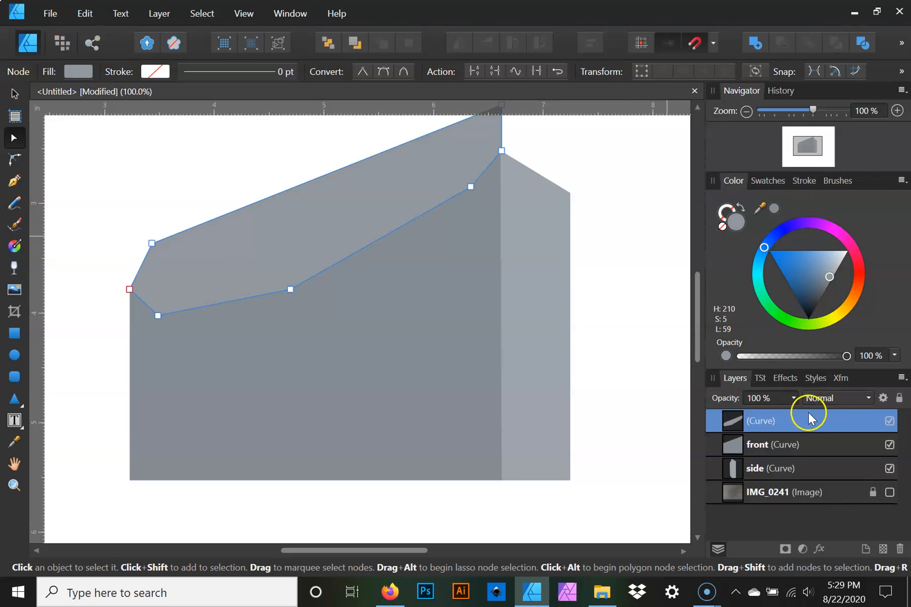
- Place the top face's layer beneath front, and shift its back-right node right and down and its back-left node slightly down
left_click_drag(813, 426, 812, 465)
scroll(545, 341, "up", 4)
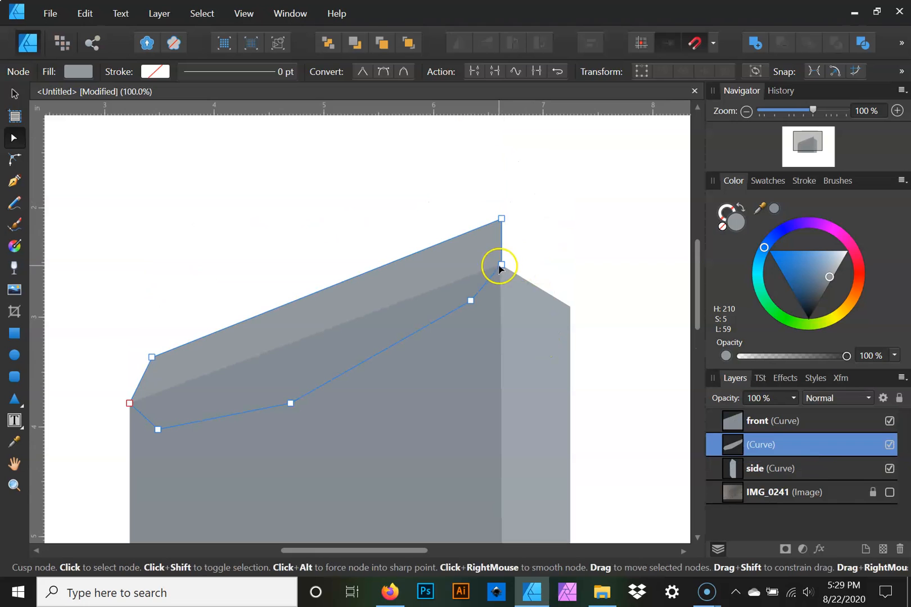
left_click_drag(504, 220, 511, 225)
left_click_drag(152, 358, 150, 365)
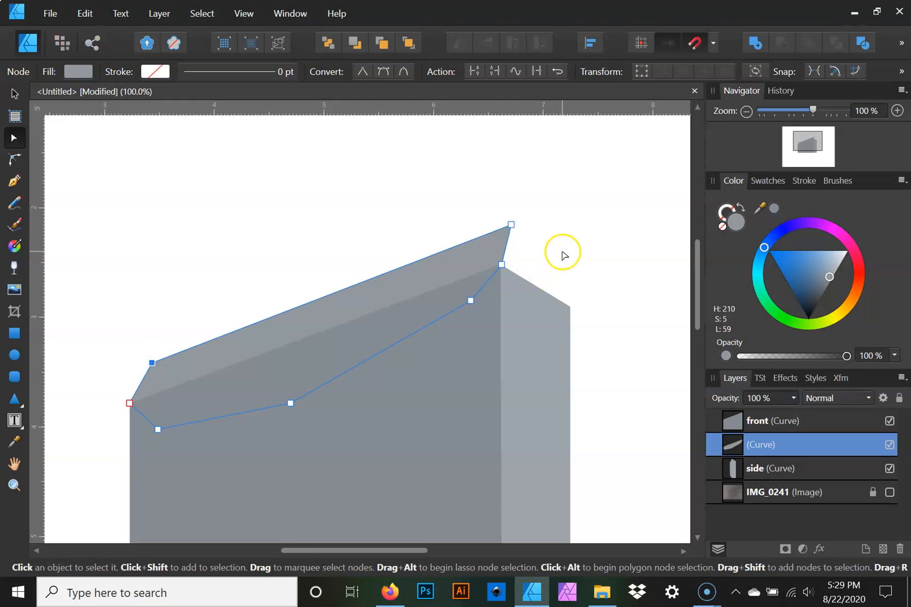
- Draw a closed Pen outline filling the gap between the top face's right end and the side face, overlapping both faces
left_click(179, 181)
left_click(15, 183)
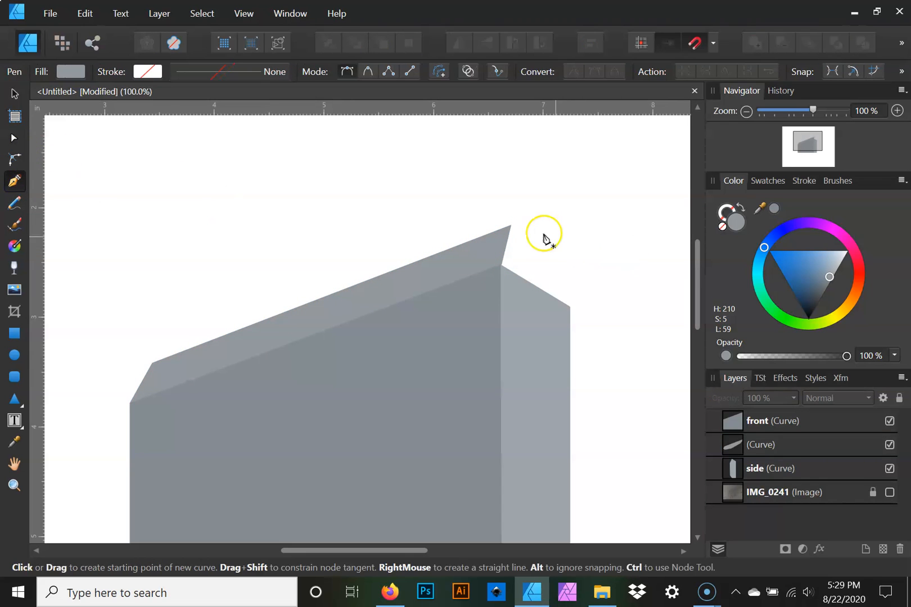
left_click(510, 225)
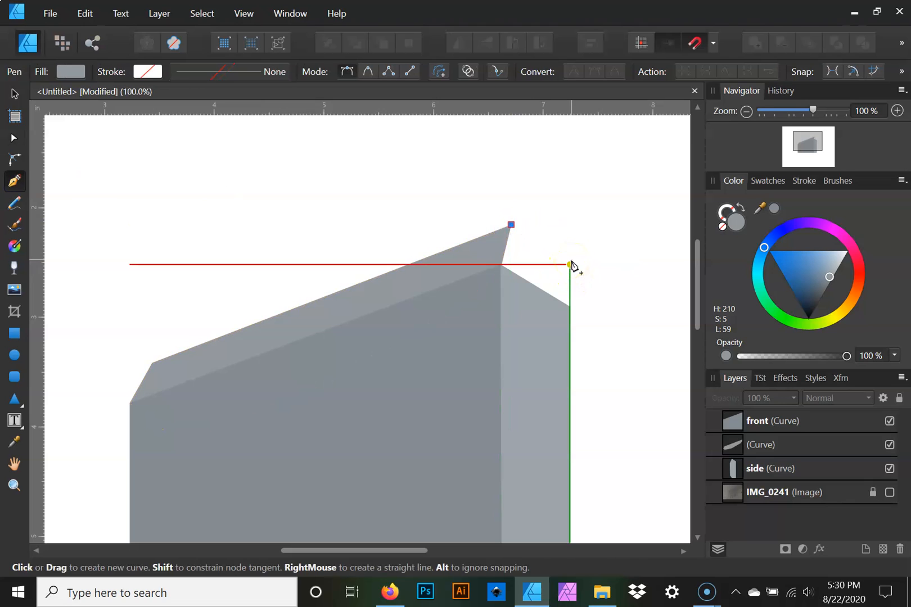
left_click(570, 264)
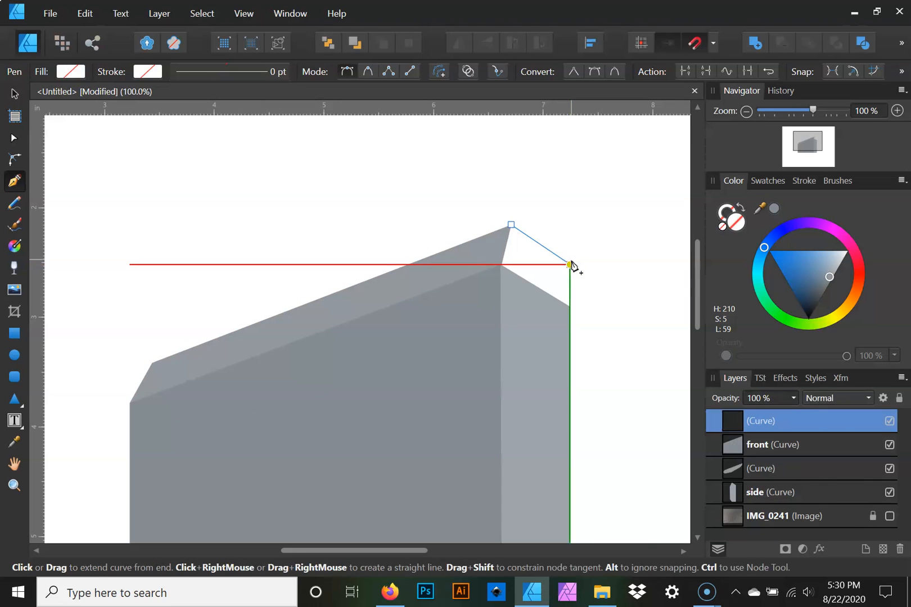
left_click_drag(571, 265, 566, 325)
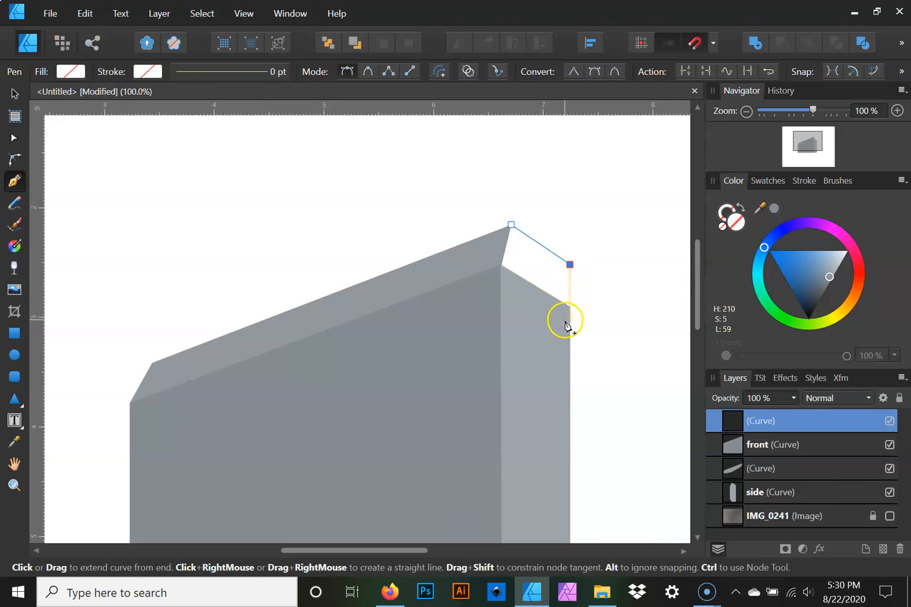
left_click(569, 320)
left_click(517, 298)
left_click(471, 301)
left_click(478, 264)
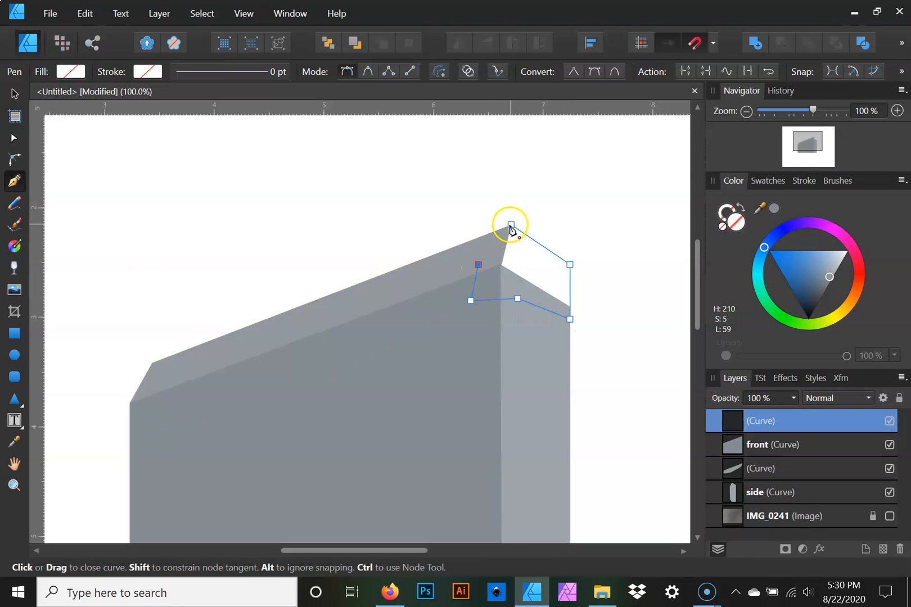
left_click(511, 225)
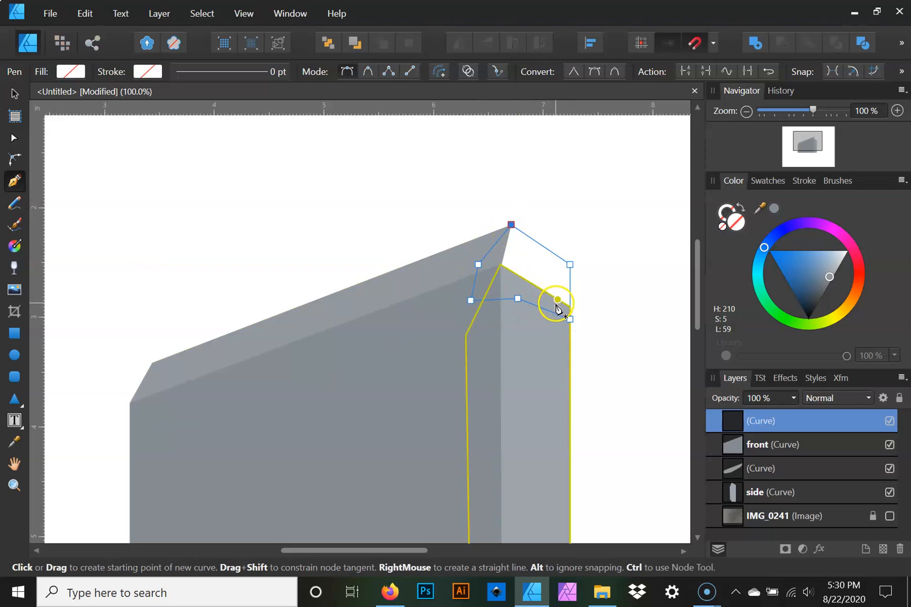
- Fill the new corner shape with the colour sampled from the side face, H 210, S 8, L 64
left_click(774, 209)
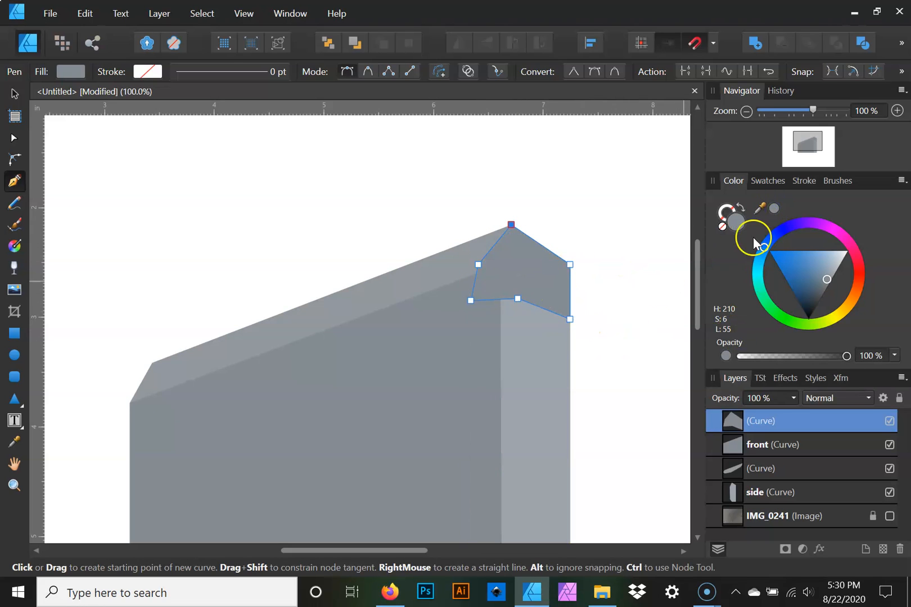
left_click_drag(775, 215, 545, 376)
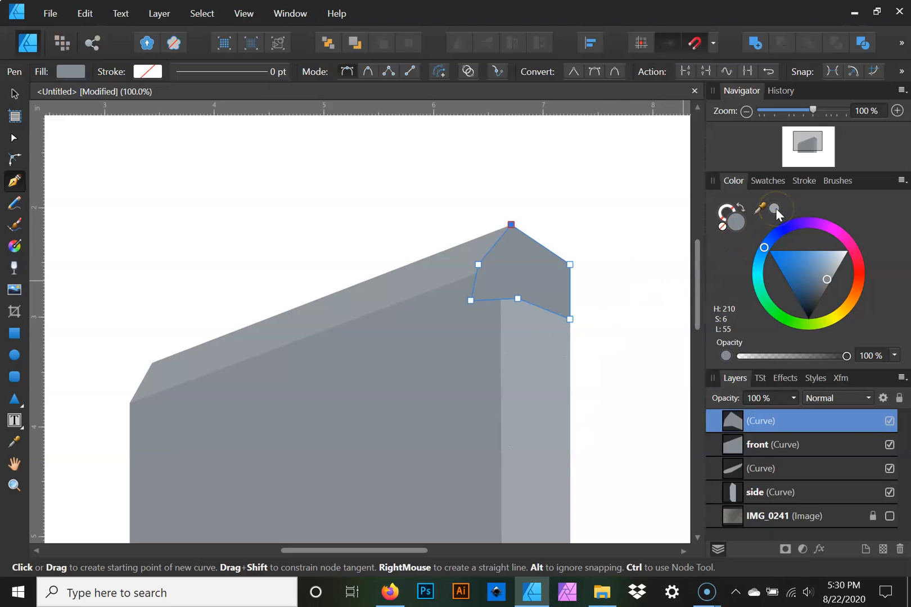
left_click(775, 211)
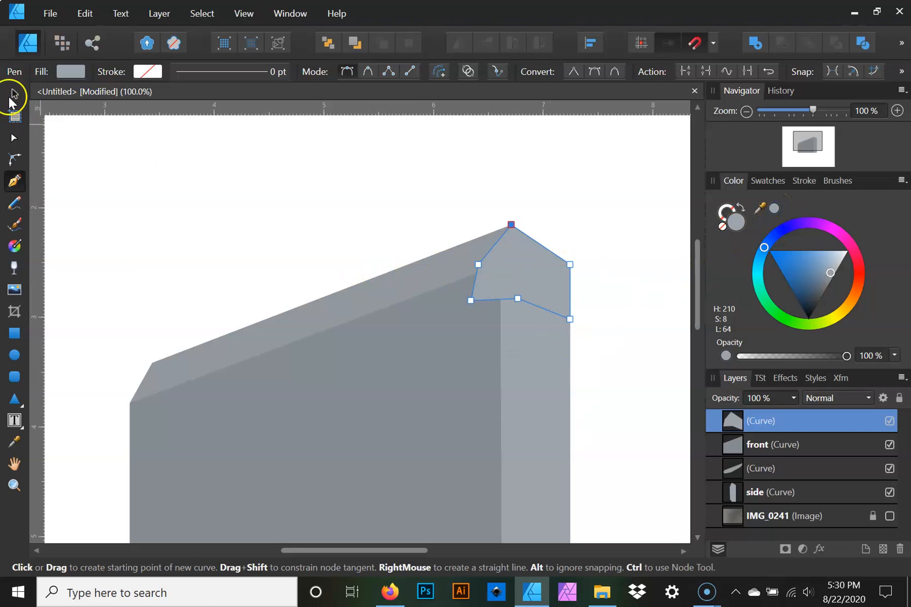
- Move the corner shape's layer below side, directly above the IMG_0241 layer
key("v")
left_click_drag(809, 426, 801, 505)
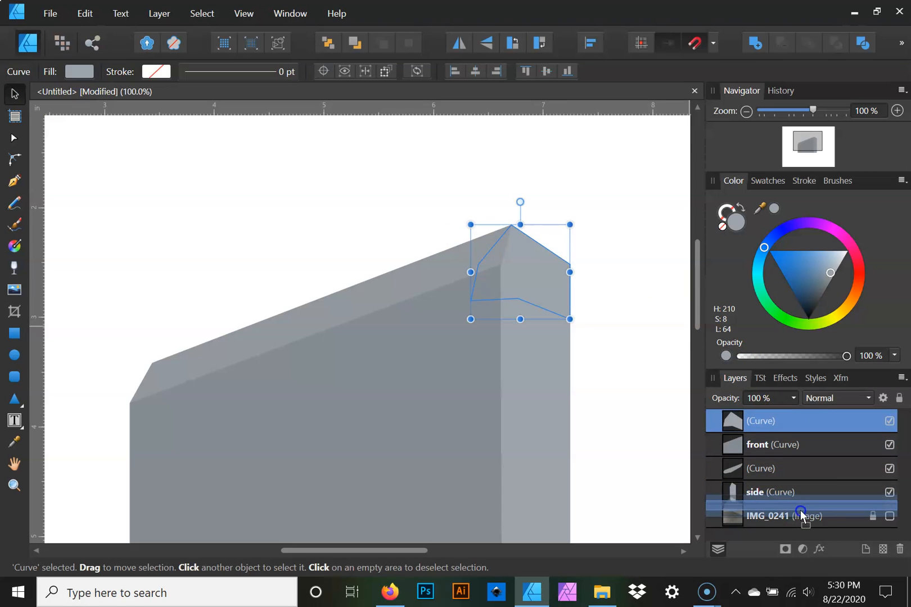
left_click_drag(802, 516, 800, 515)
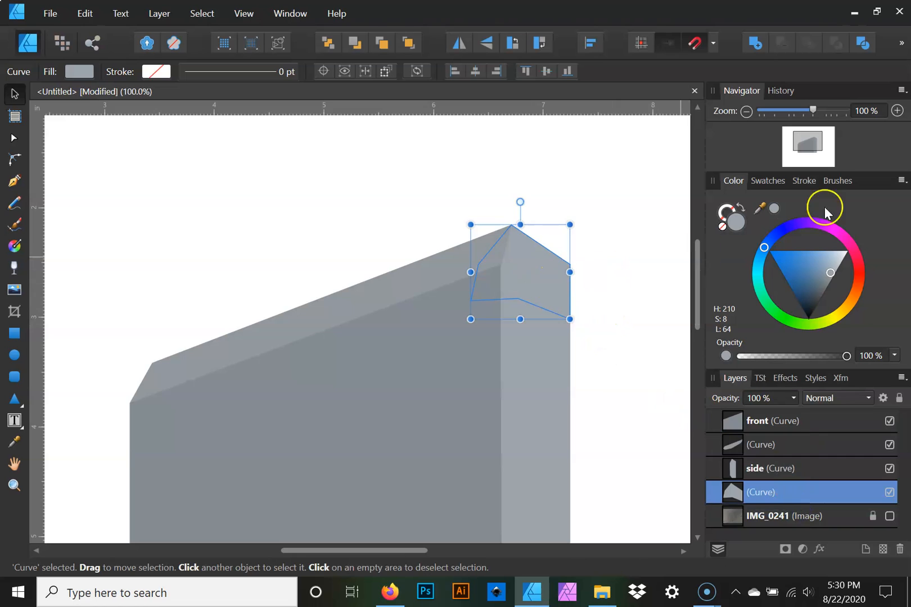
- Nudge the top face's node at the front face's upper-right corner slightly left to line up with the corner, and deselect
left_click(898, 111)
left_click(898, 111)
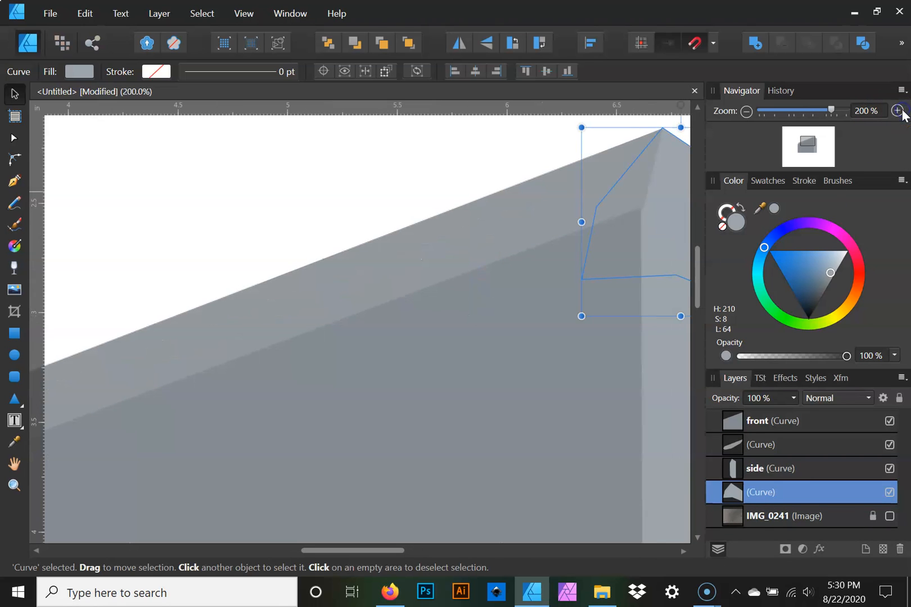
left_click(642, 202)
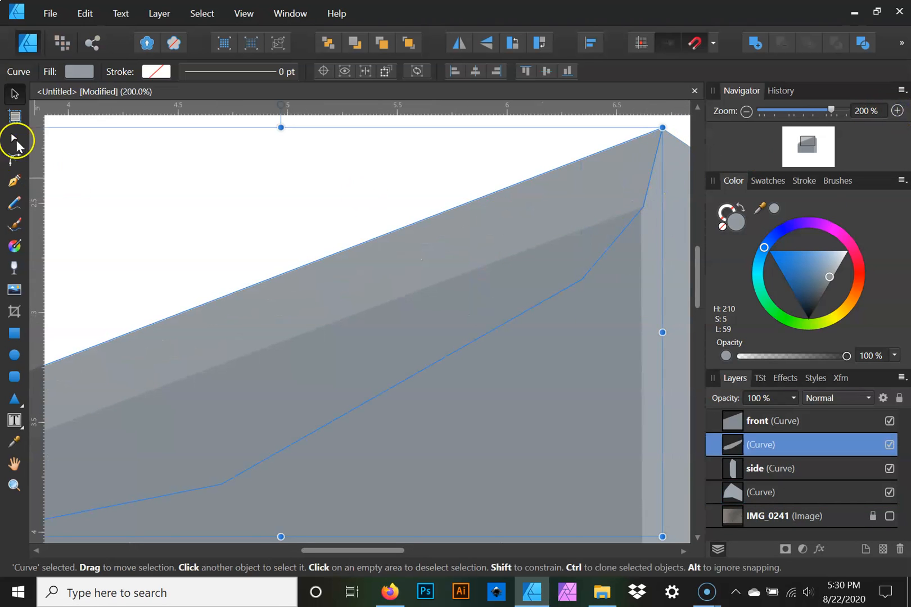
left_click(14, 138)
left_click(643, 208)
mouse_move(644, 210)
left_mouse_down()
mouse_move(632, 209)
mouse_move(642, 209)
left_mouse_up()
left_click(521, 154)
- Draw an upright ellipse about 0.8 in wide and 1.15 in tall in the front face's lower-right area
left_click(747, 111)
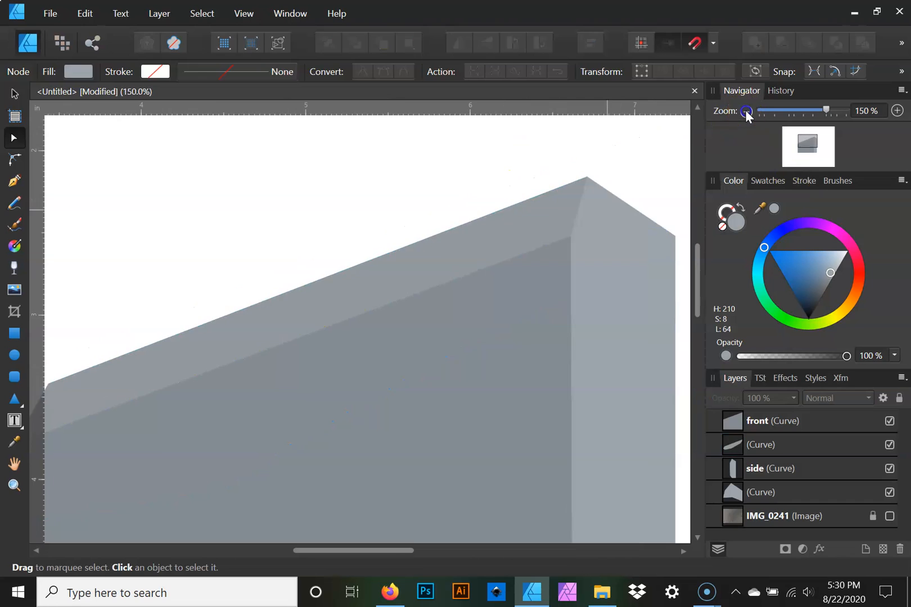
left_click(747, 112)
left_click(746, 111)
scroll(539, 235, "down", 2)
scroll(538, 235, "up", 3)
scroll(540, 237, "down", 2)
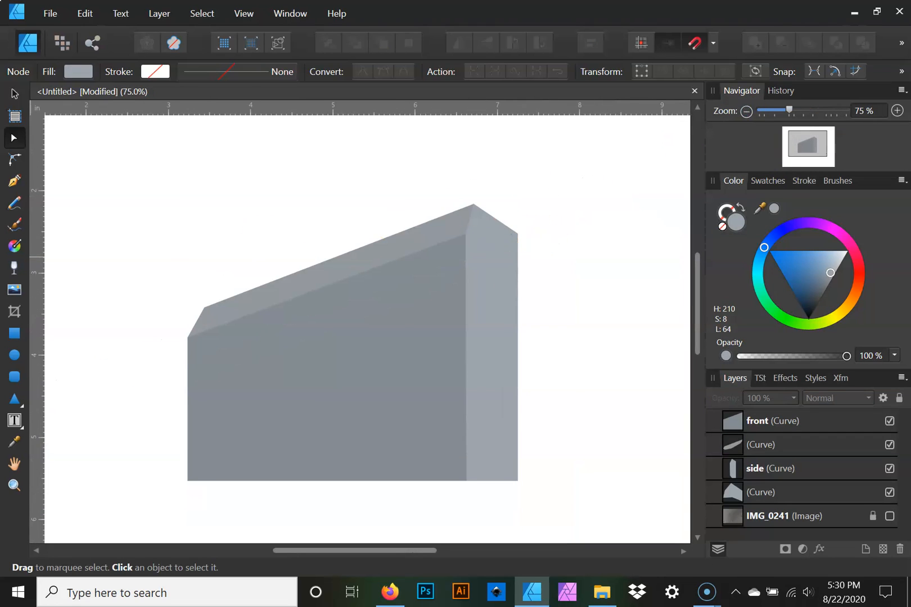
left_click(14, 355)
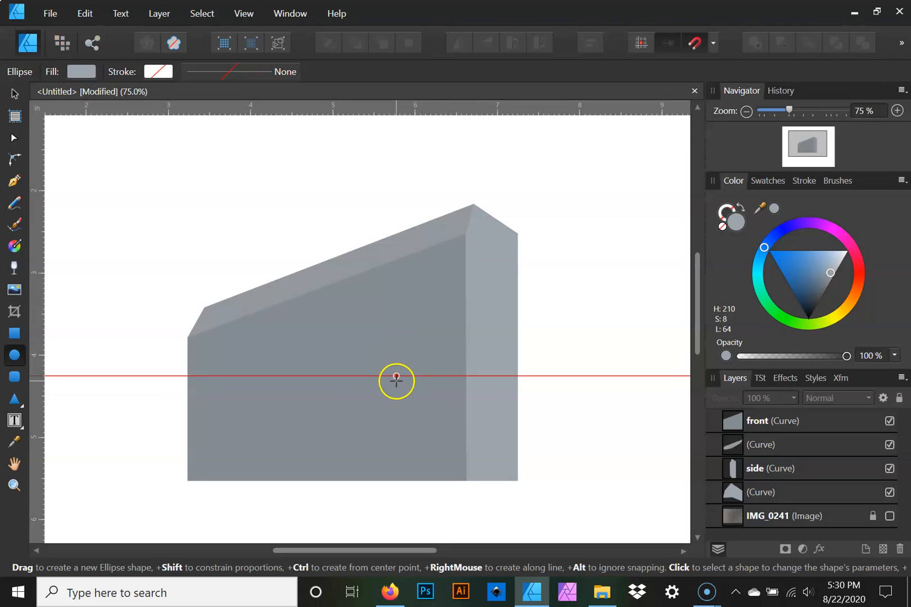
mouse_move(391, 376)
left_mouse_down()
mouse_move(429, 409)
mouse_move(459, 471)
left_mouse_up()
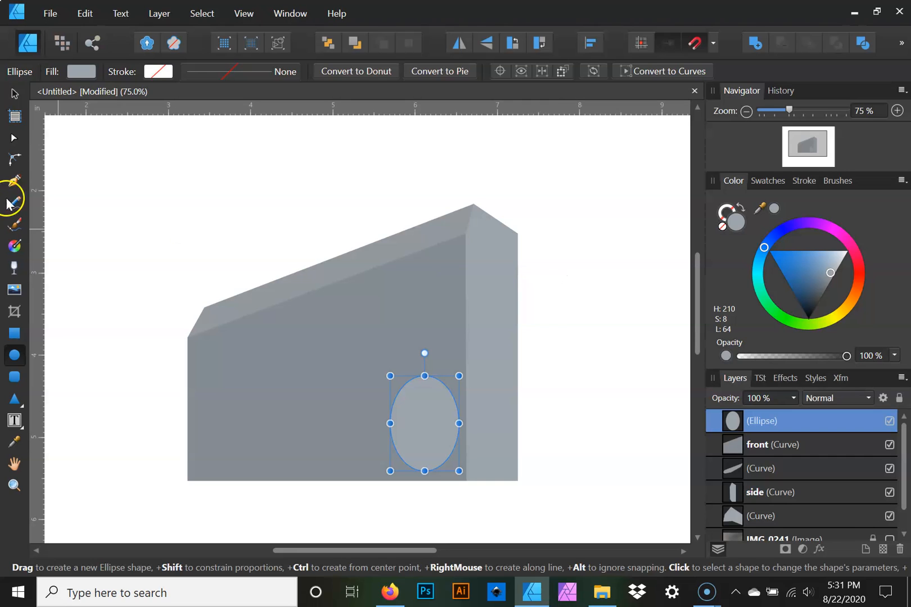
- Widen the ellipse on its left side to about 1 in wide and duplicate it in place
left_click(14, 93)
left_click(436, 435)
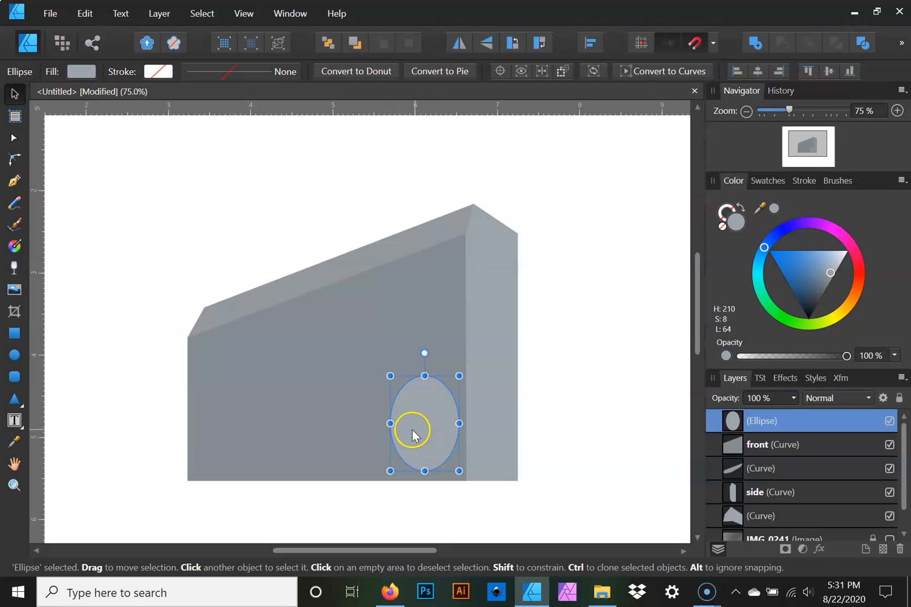
left_click(388, 424)
left_click_drag(388, 424, 380, 424)
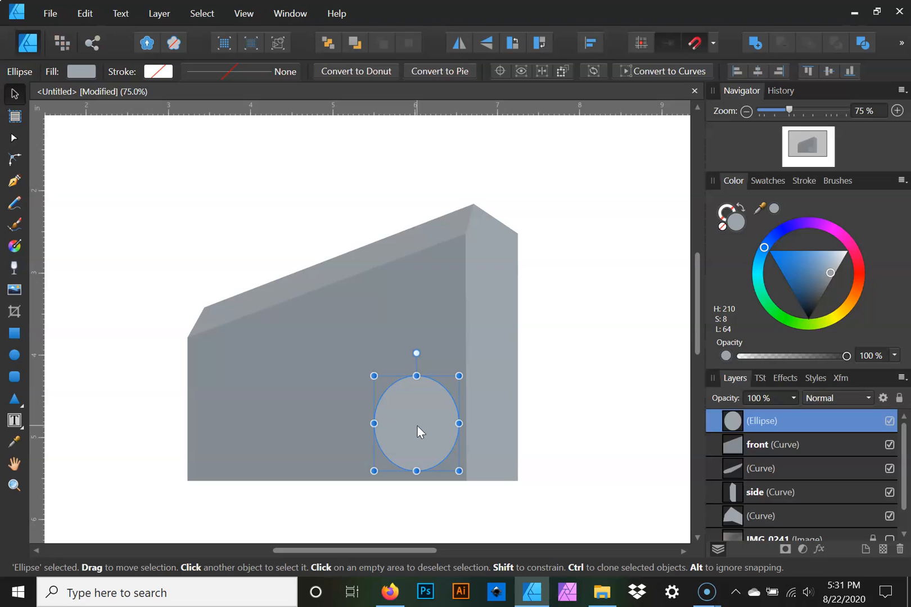
key("ctrl+j")
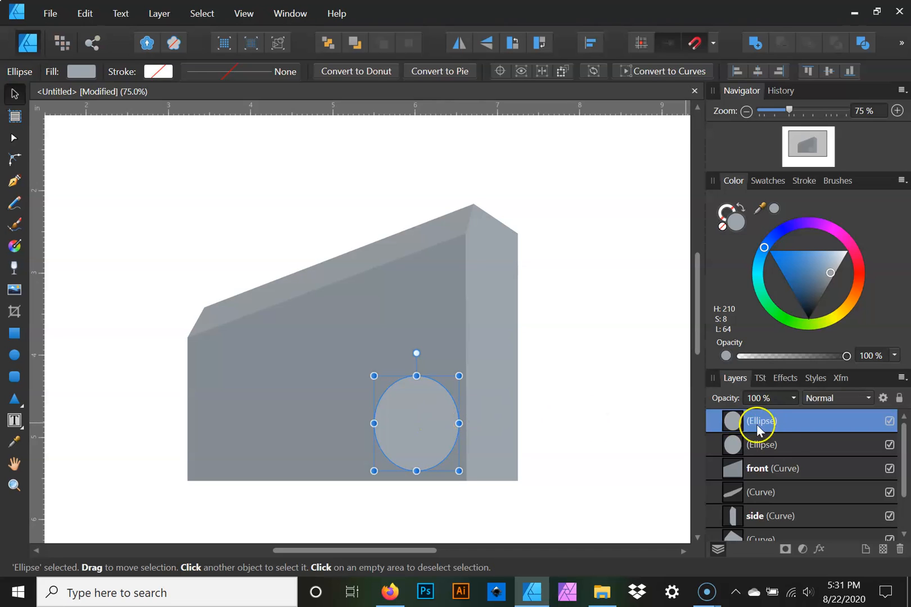
- Enlarge the lower of the two stacked ellipses about its centre to about 1.1 in wide and 1.25 in tall
left_click(787, 444)
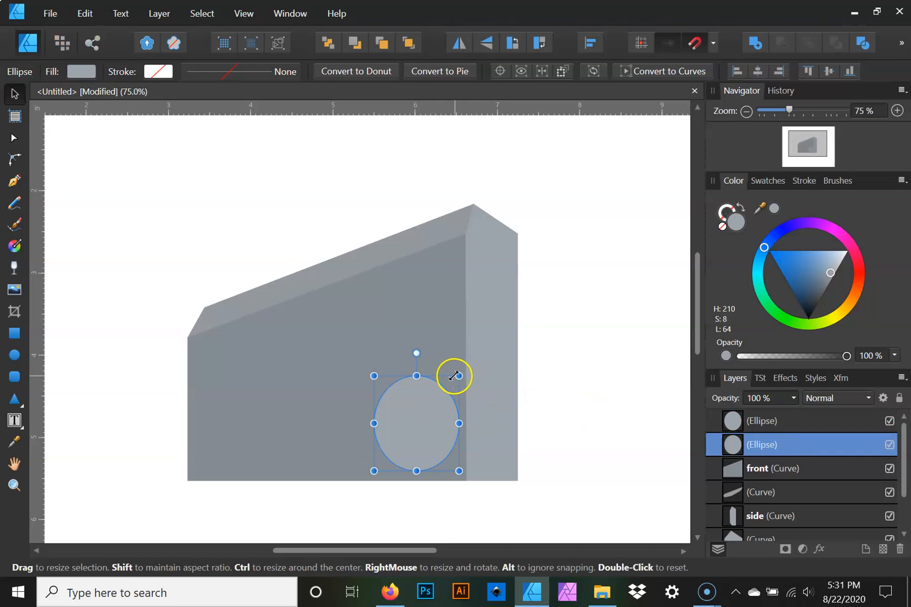
left_click_drag(457, 376, 462, 370)
left_click_drag(433, 413, 427, 418)
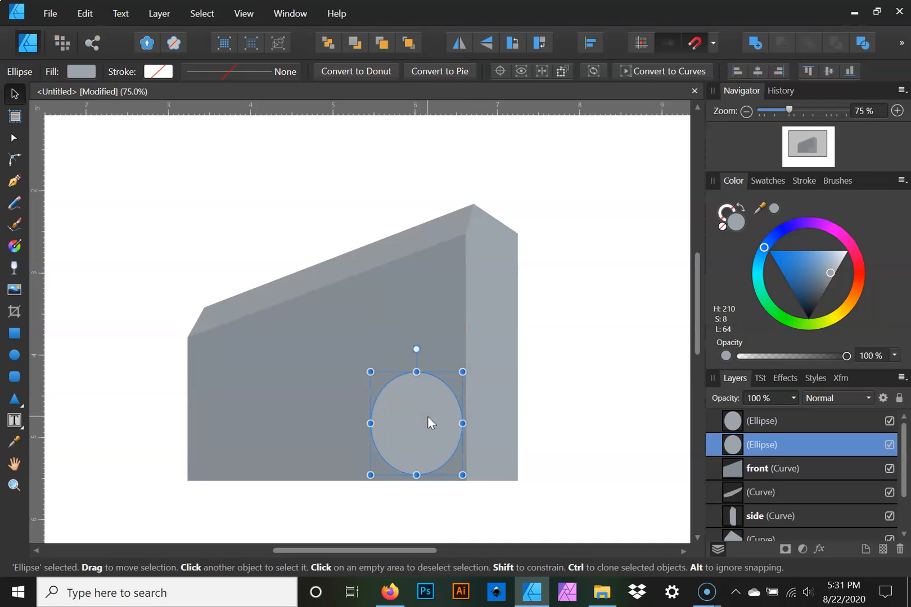
left_click(427, 418)
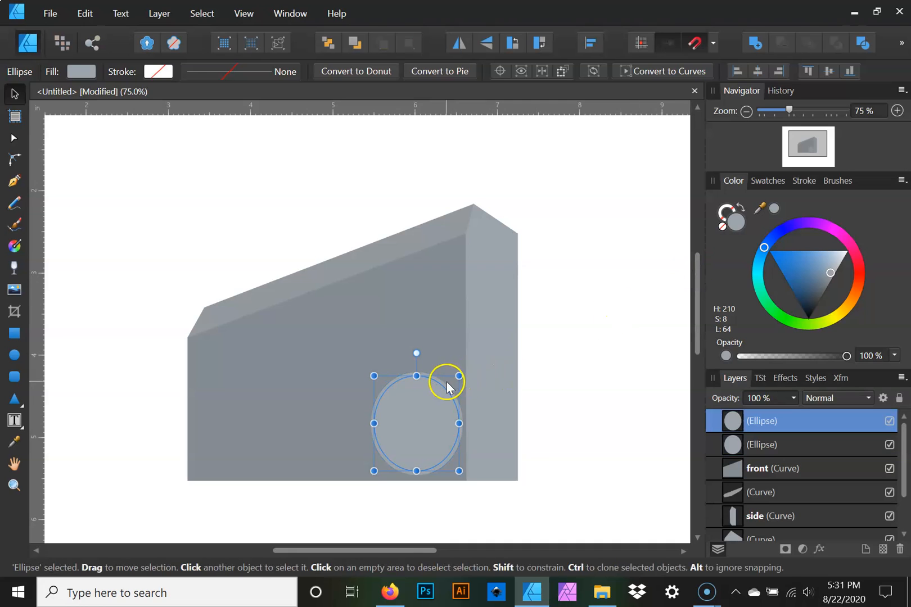
- Fill the upper, smaller ellipse with a neutral dark grey of 0 saturation and 35 lightness
left_click(778, 443)
left_click_drag(831, 273, 824, 288)
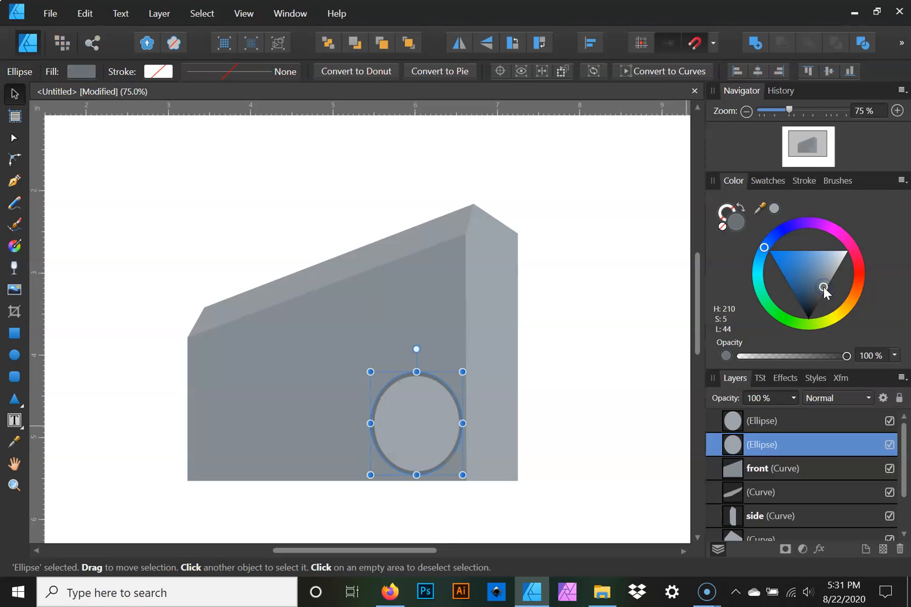
left_click(437, 433)
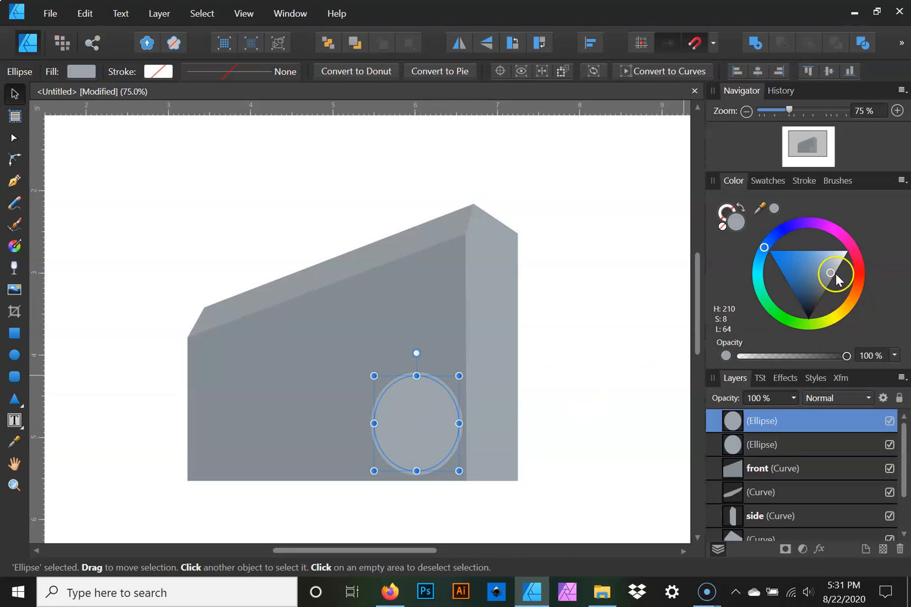
left_click_drag(831, 272, 828, 298)
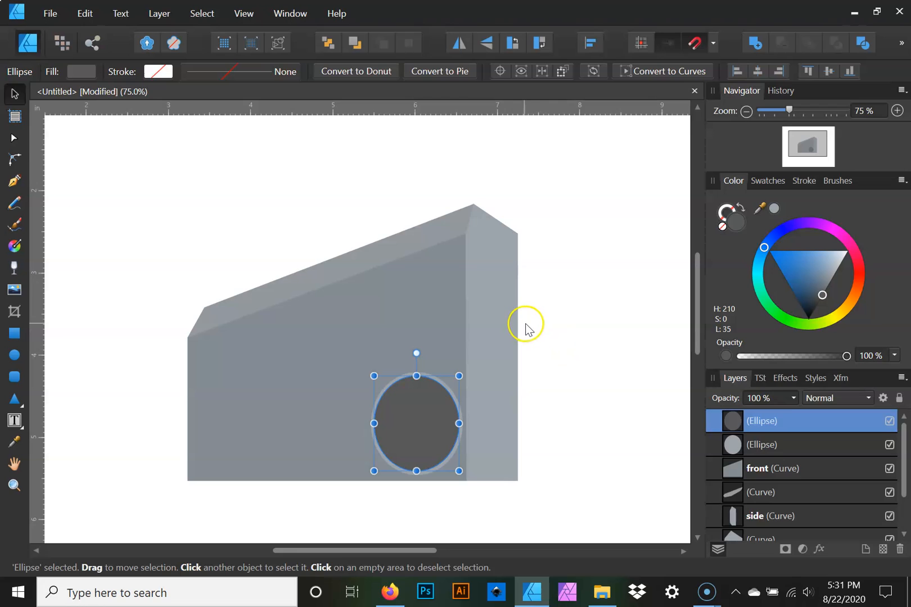
- Give the dark inner ellipse a near-black grey stroke with 15 lightness and a width of 1.8 pt
left_click(160, 73)
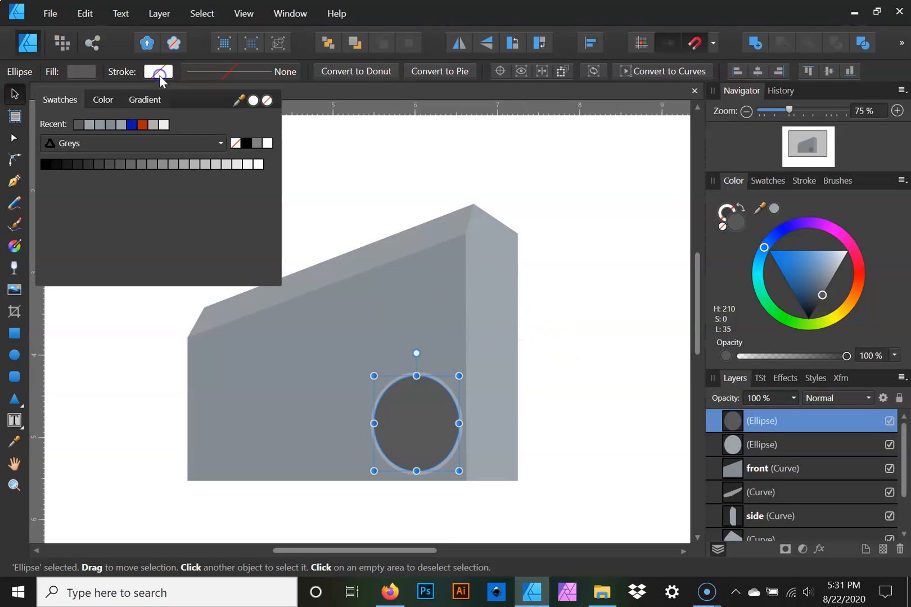
left_click(75, 166)
left_click(721, 209)
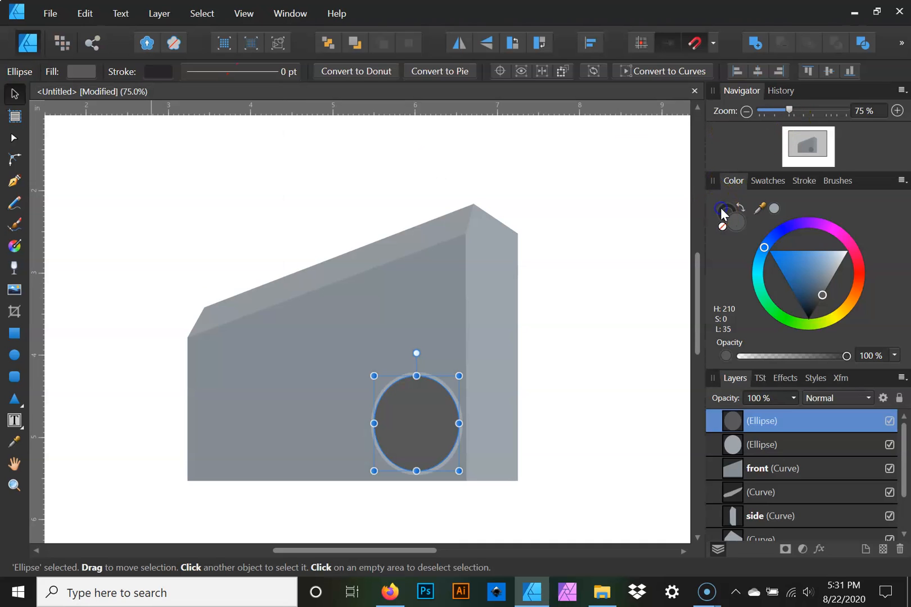
left_click(721, 211)
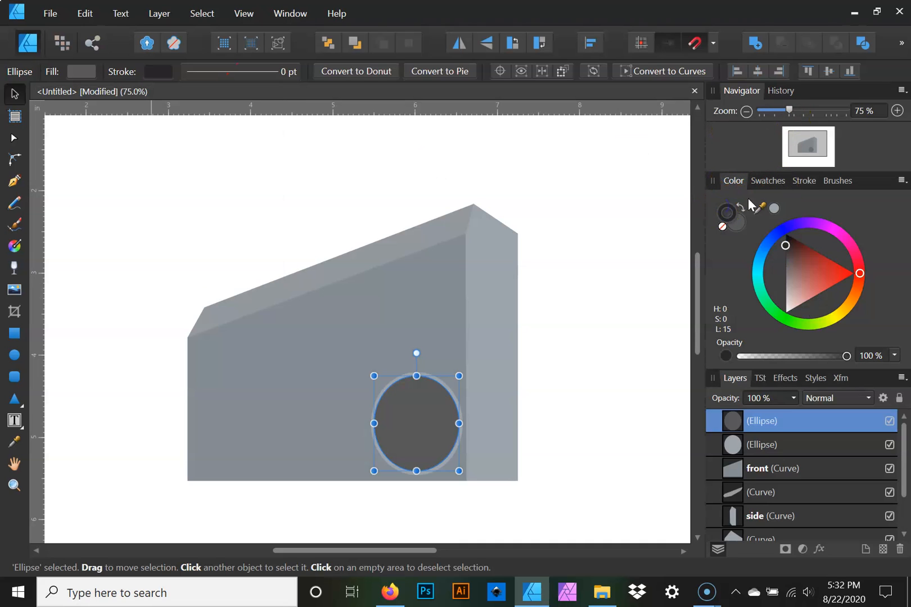
left_click(803, 180)
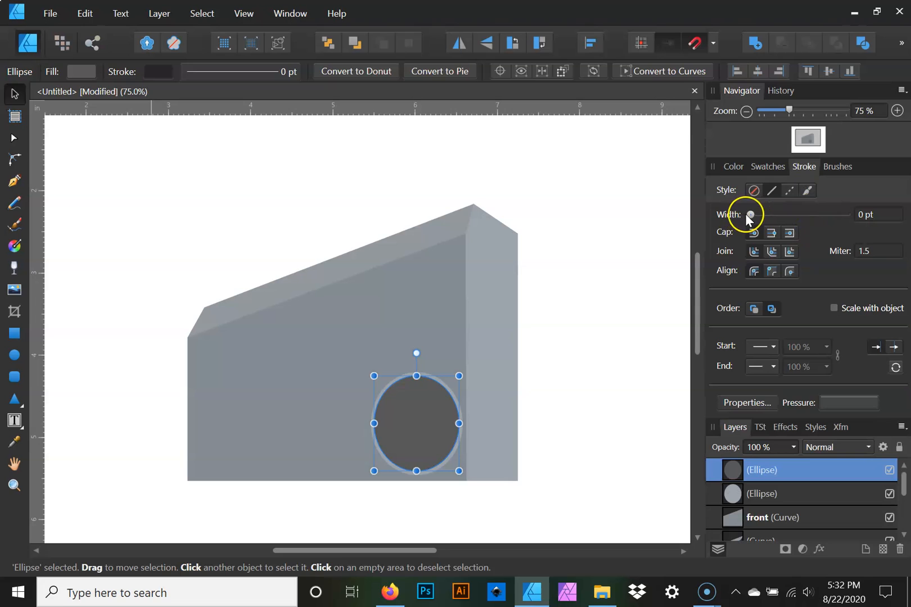
mouse_move(750, 216)
left_mouse_down()
mouse_move(822, 218)
mouse_move(769, 220)
left_mouse_up()
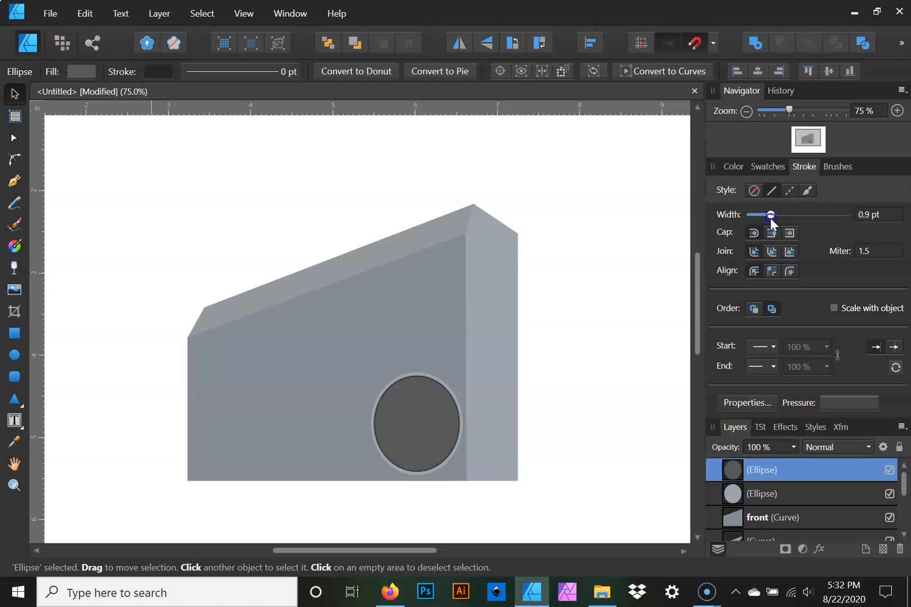
left_click_drag(771, 221, 774, 219)
- Enlarge the light outer ellipse about its centre to about 1.15 in wide and 1.3 in tall, and deselect it
left_click(802, 496)
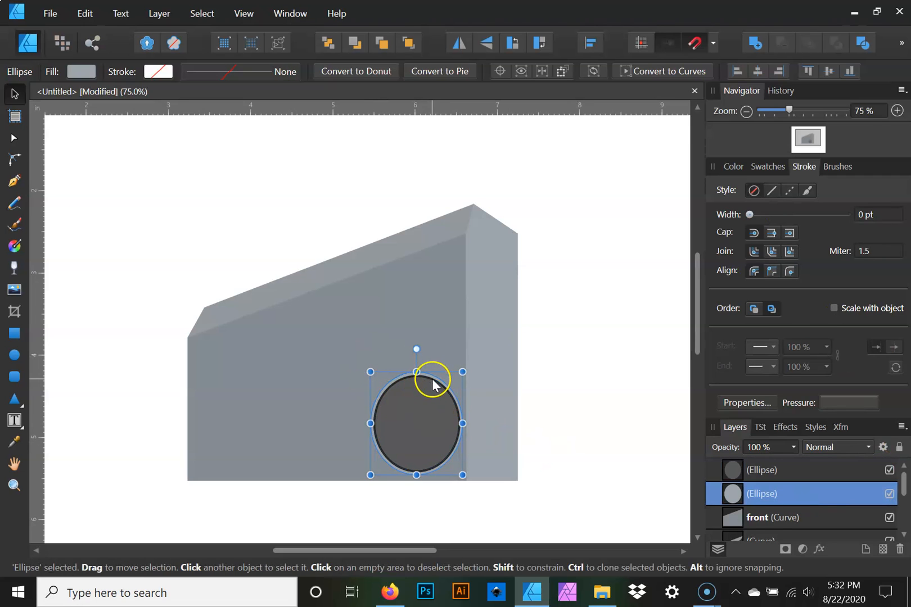
left_click_drag(466, 369, 447, 387)
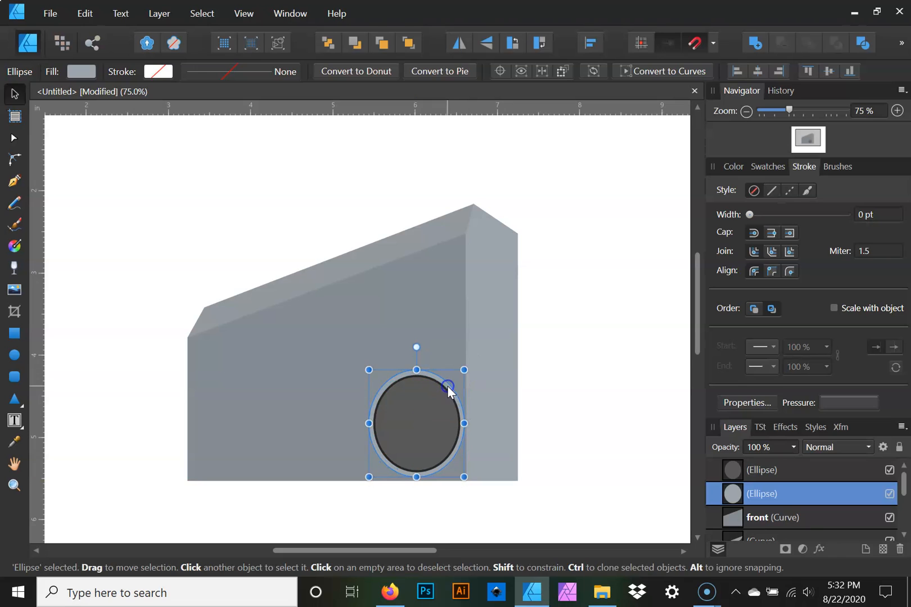
left_click(531, 408)
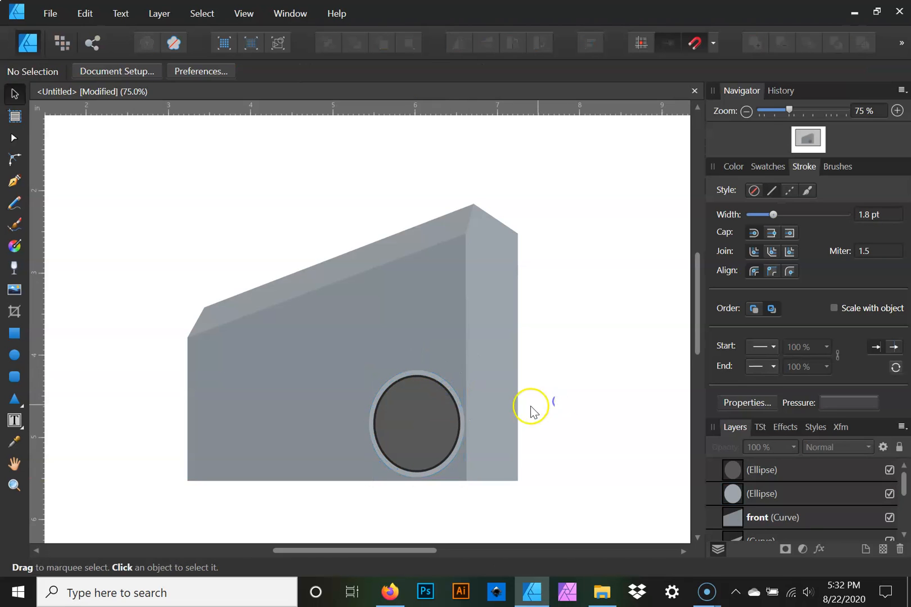
- Resize both speaker ellipses together to about 1 in wide and 1.25 in tall, clear of the front face's right and bottom edges
left_click(455, 393)
left_click(748, 490)
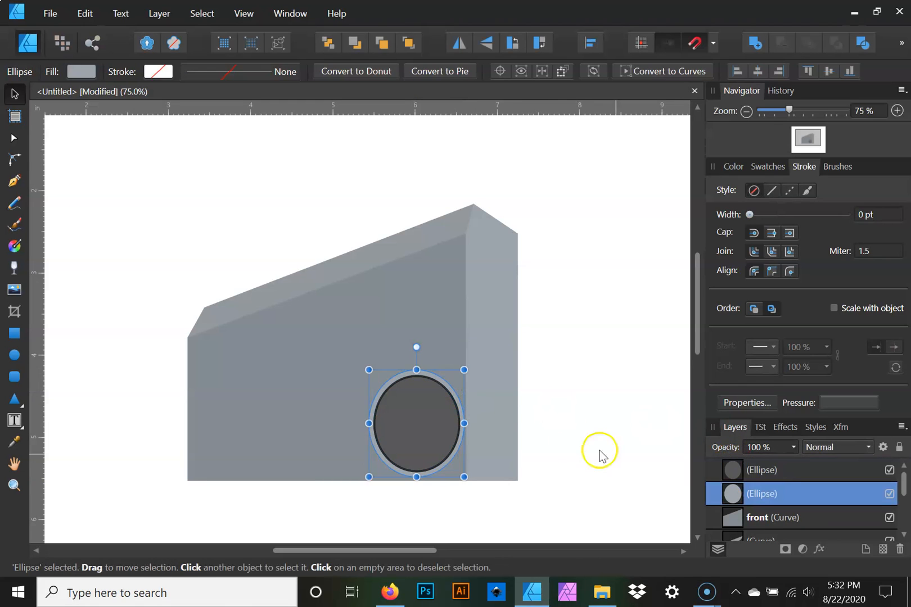
left_click_drag(465, 422, 450, 421)
key("ctrl+z")
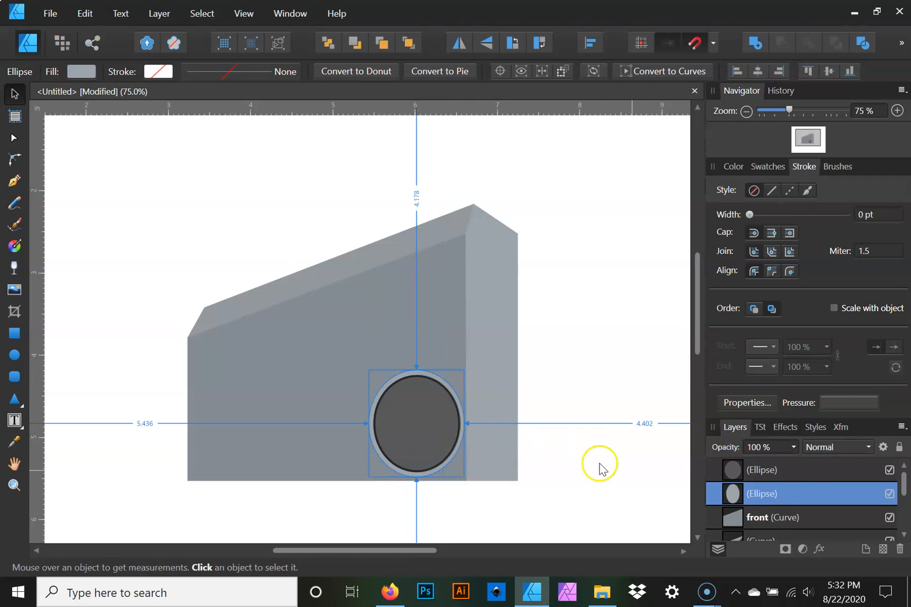
left_click(761, 472, "shift")
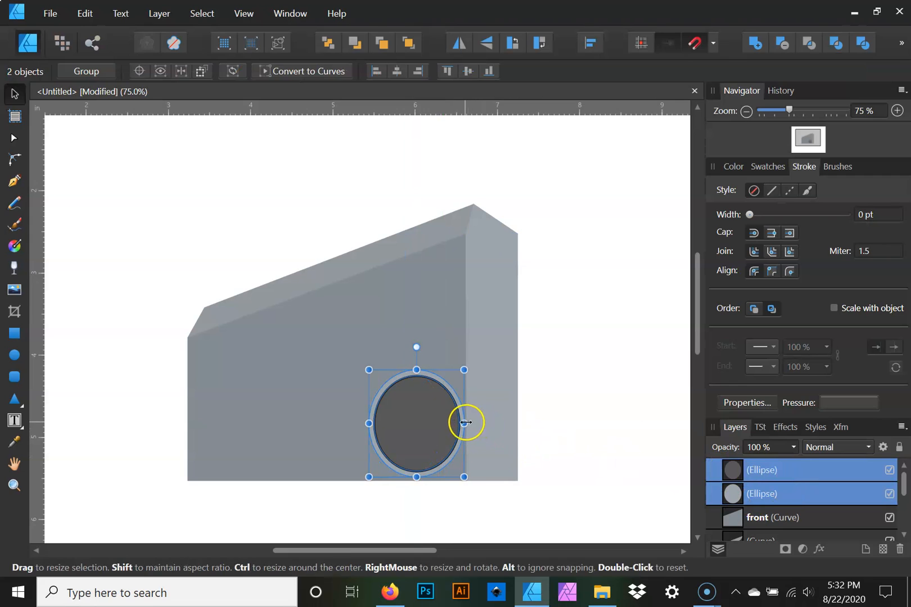
left_click_drag(463, 423, 457, 422)
left_click_drag(414, 478, 417, 468)
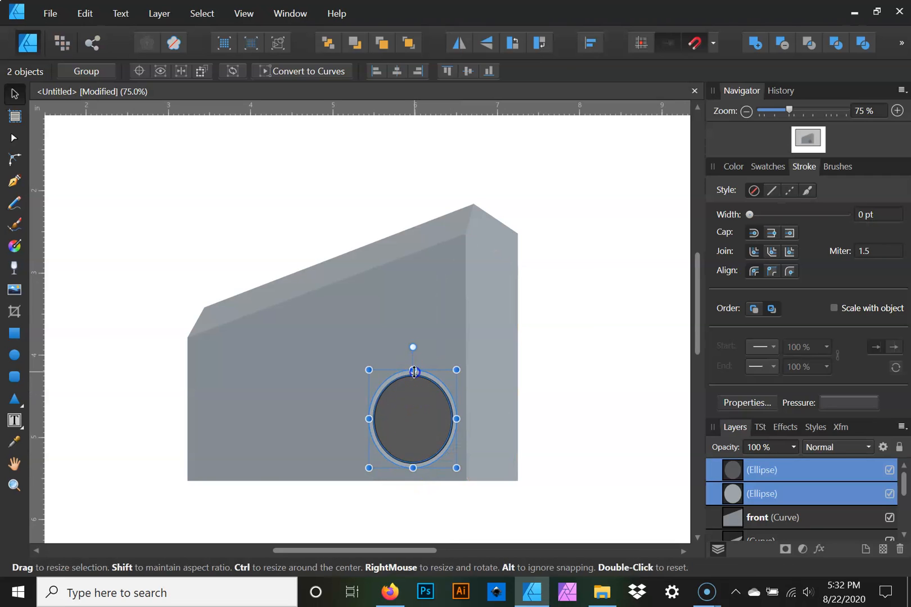
left_click_drag(414, 371, 414, 367)
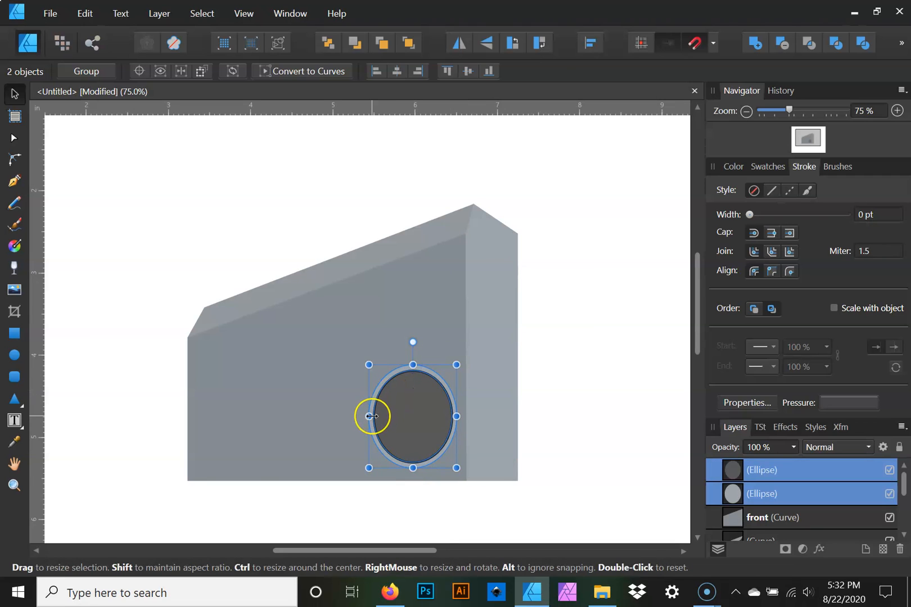
left_click_drag(371, 416, 376, 417)
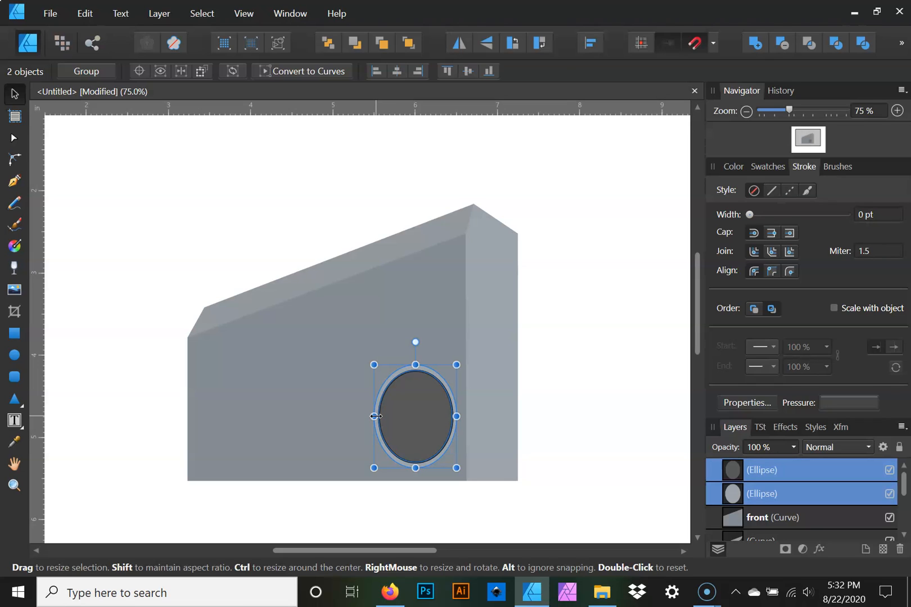
right_click(409, 415)
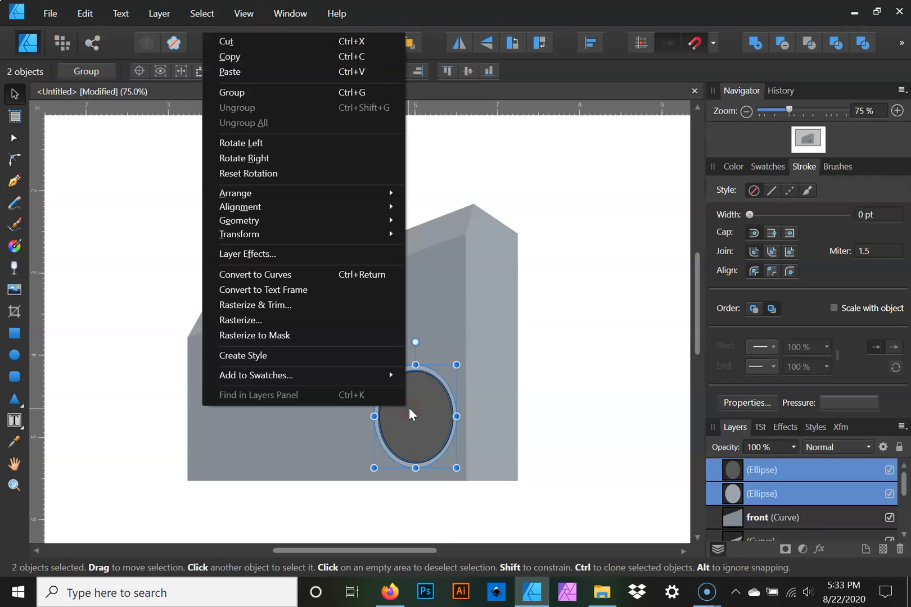
left_click(86, 13)
left_click(121, 13)
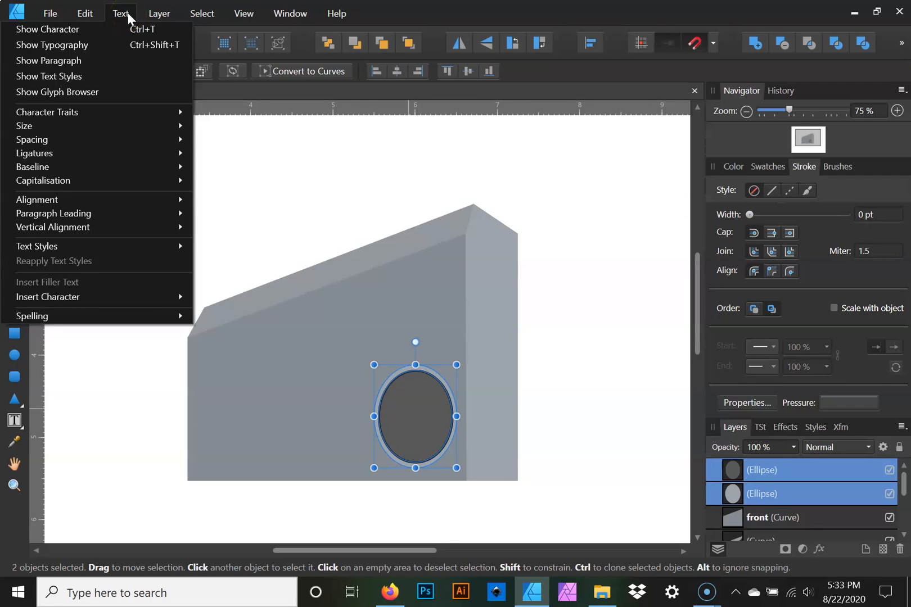
left_click(85, 14)
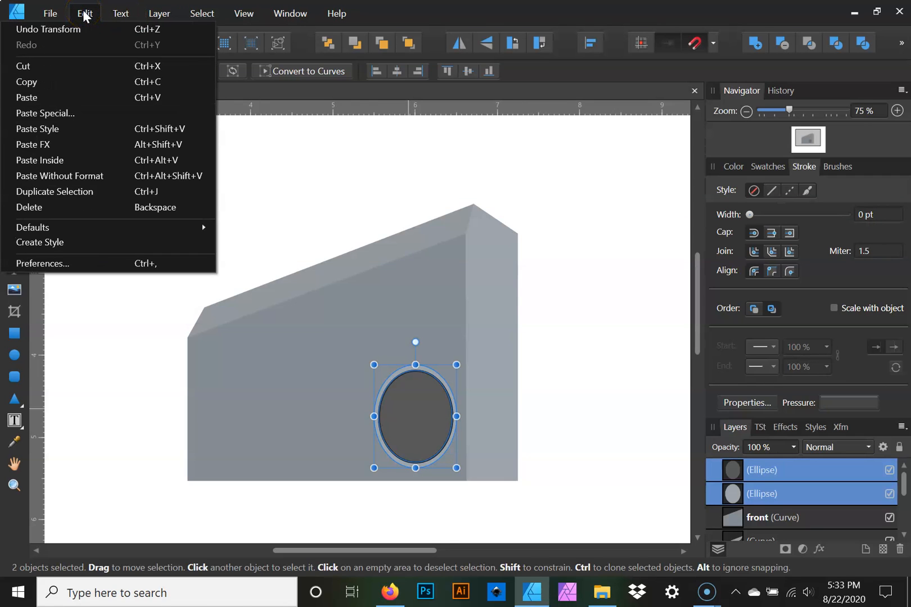
left_click(176, 18)
left_click(202, 15)
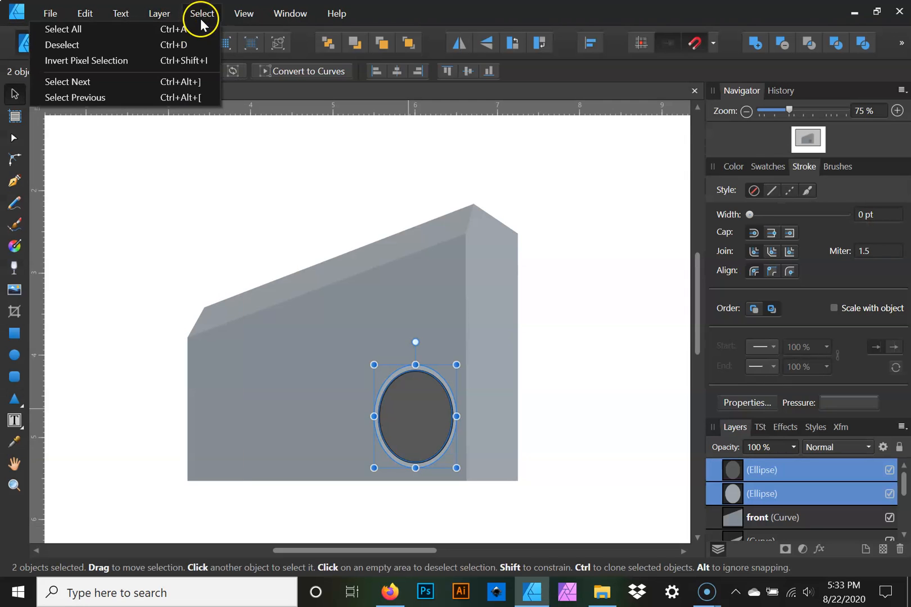
left_click(157, 16)
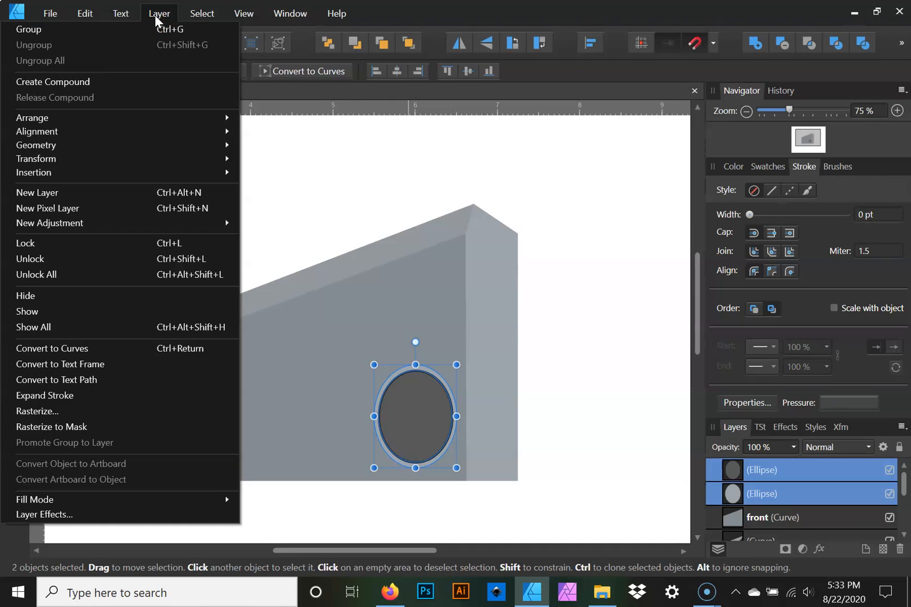
mouse_move(145, 160)
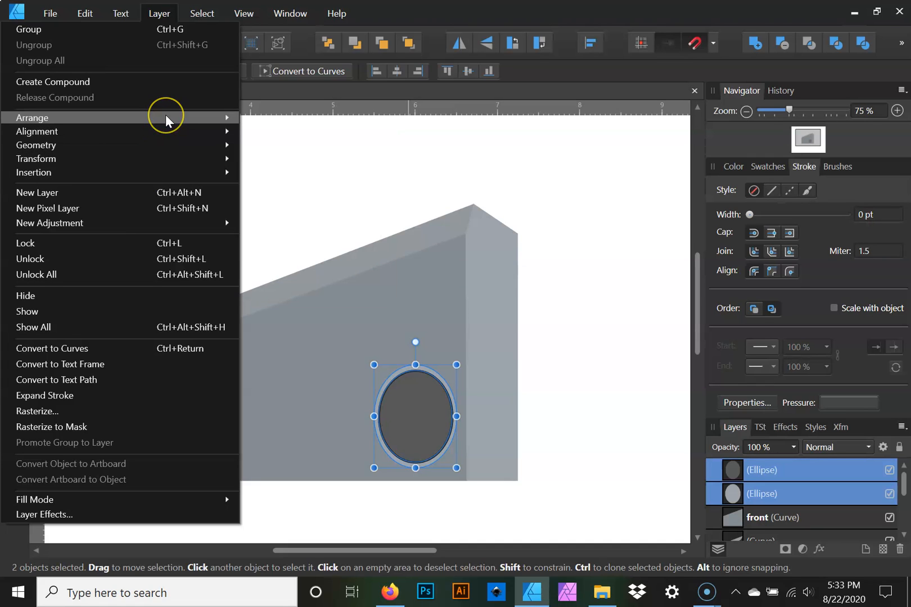
mouse_move(165, 116)
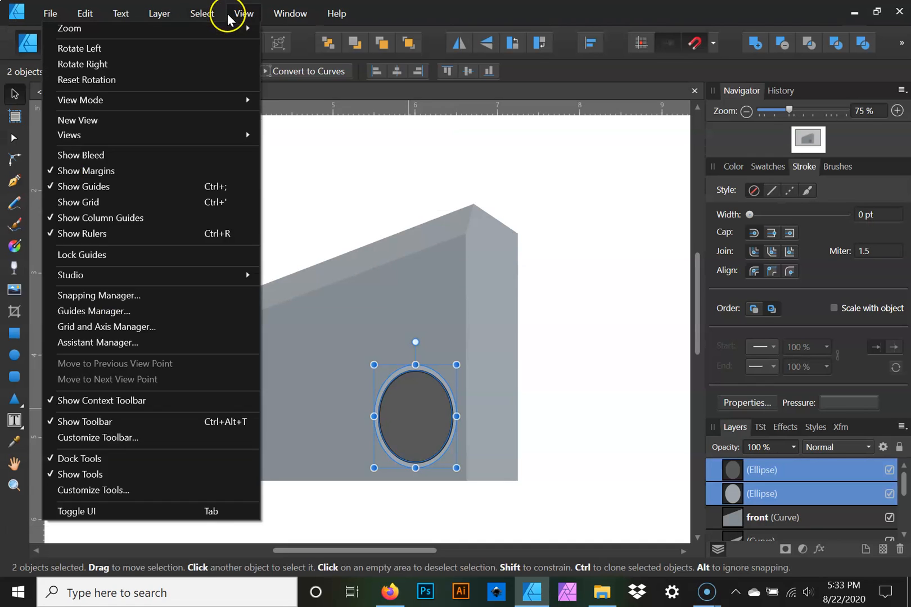
mouse_move(251, 19)
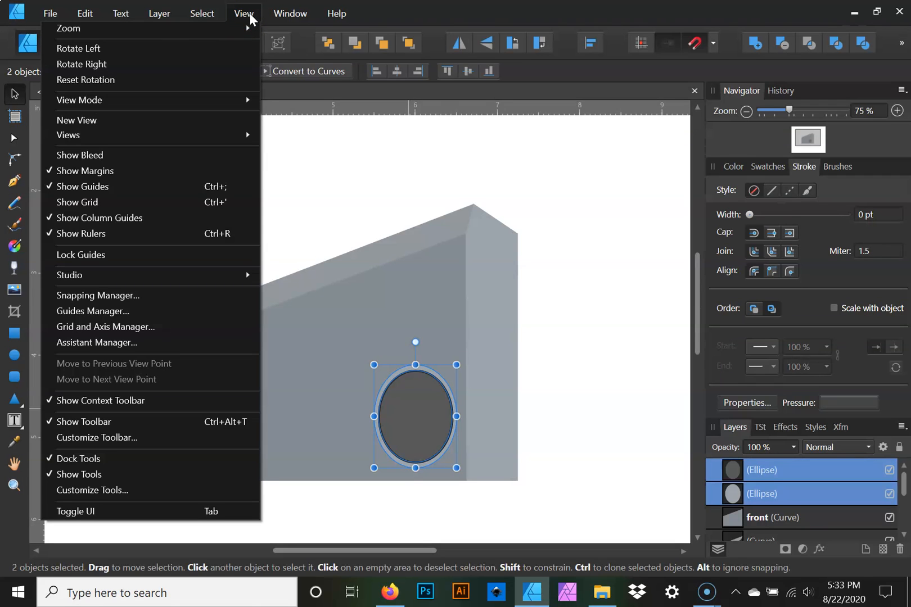
left_click(167, 16)
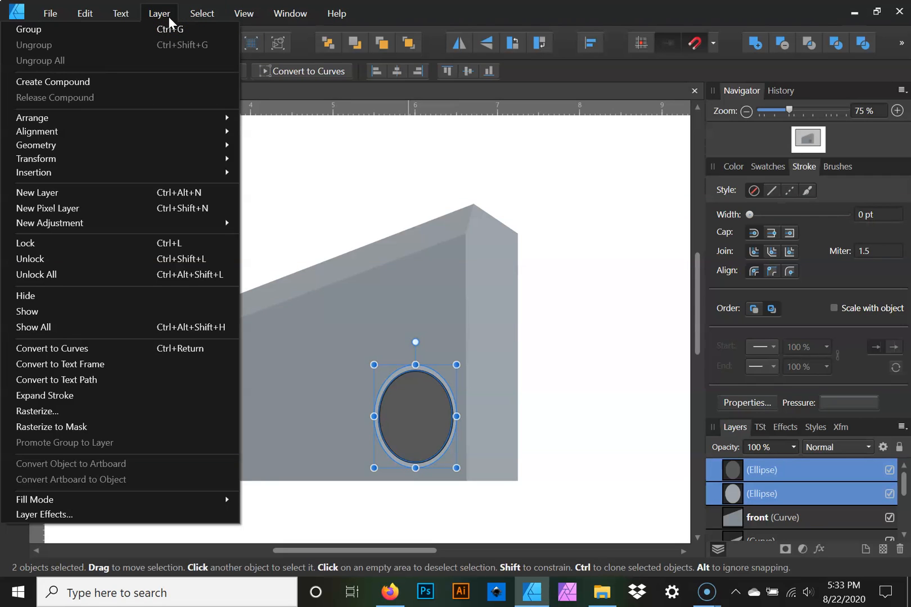
left_click(793, 6)
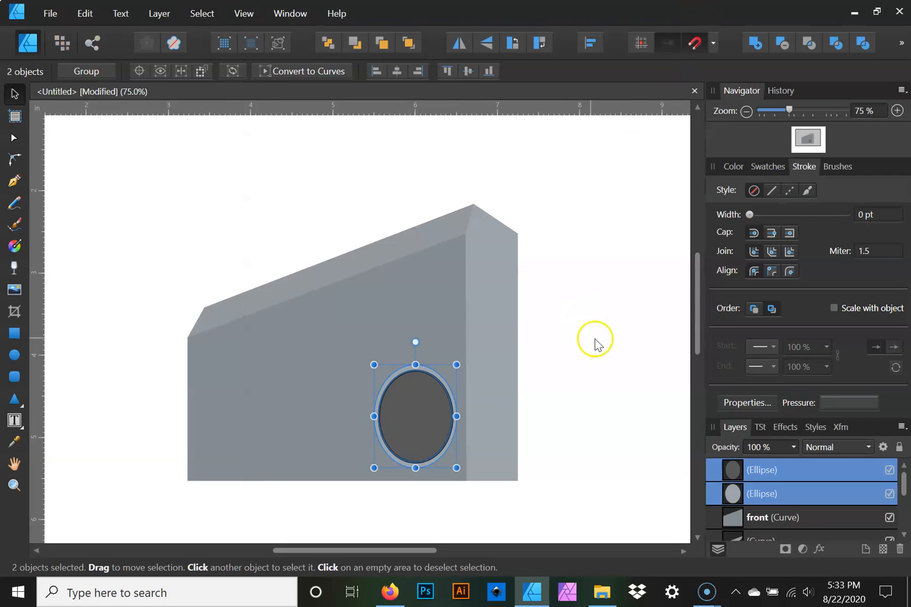
left_click(437, 418)
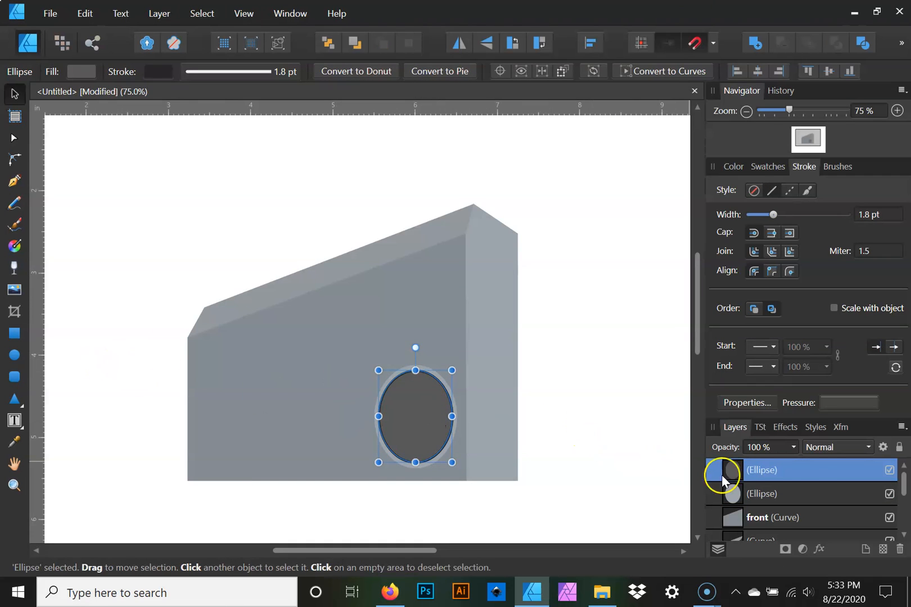
left_click(634, 459)
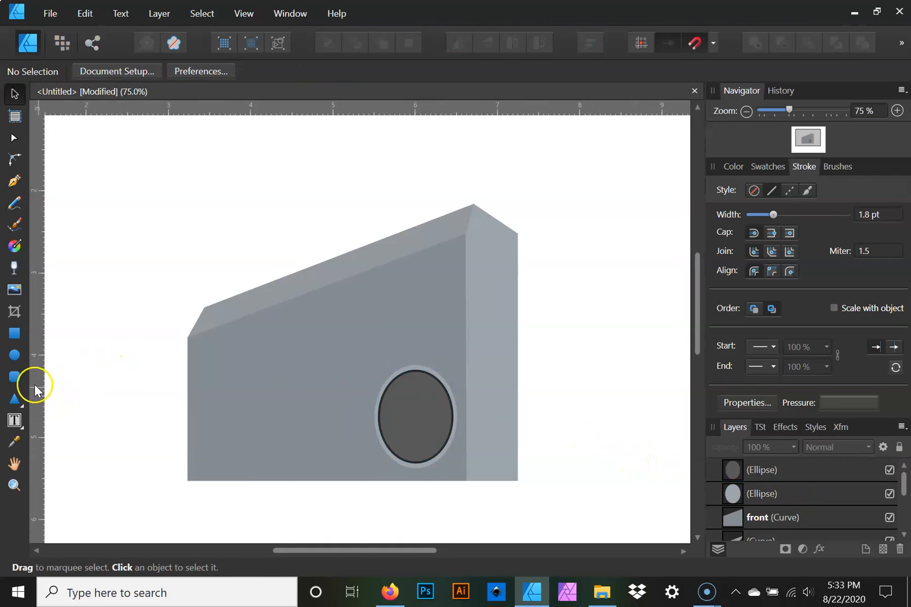
- Draw a small circle about 0.27 in across near the middle of the dark speaker ellipse and remove its stroke
left_click(15, 356)
left_click_drag(399, 399, 421, 423)
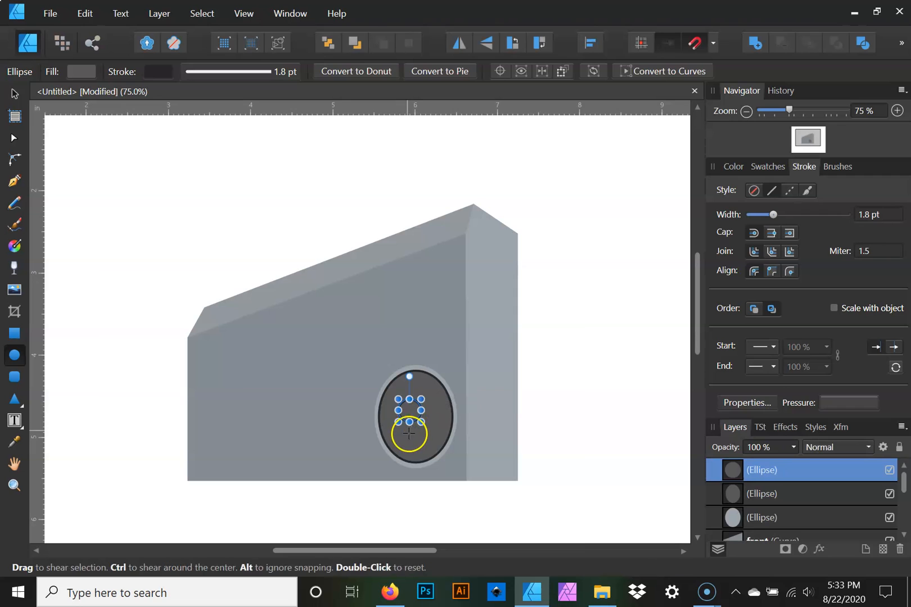
left_click(14, 94)
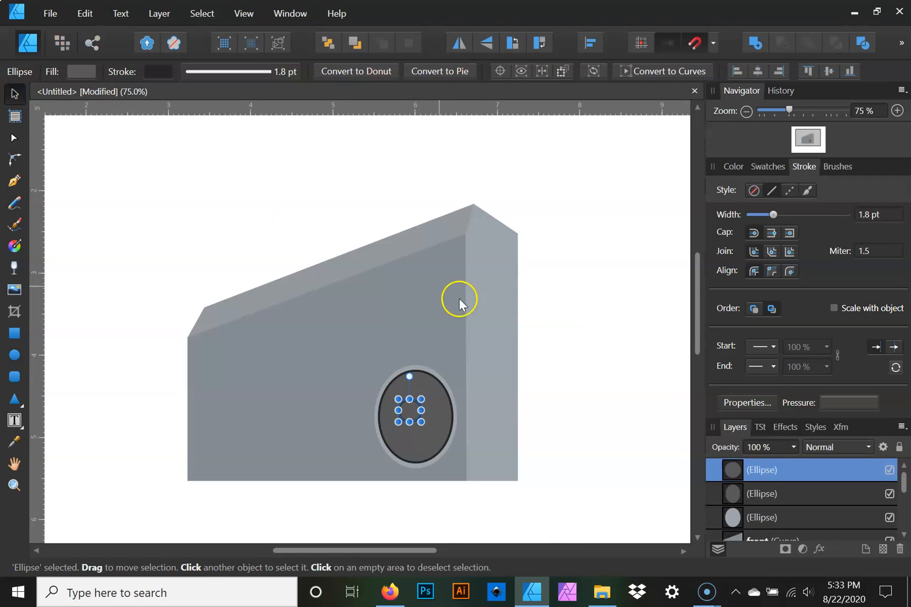
left_click(736, 166)
left_click(723, 227)
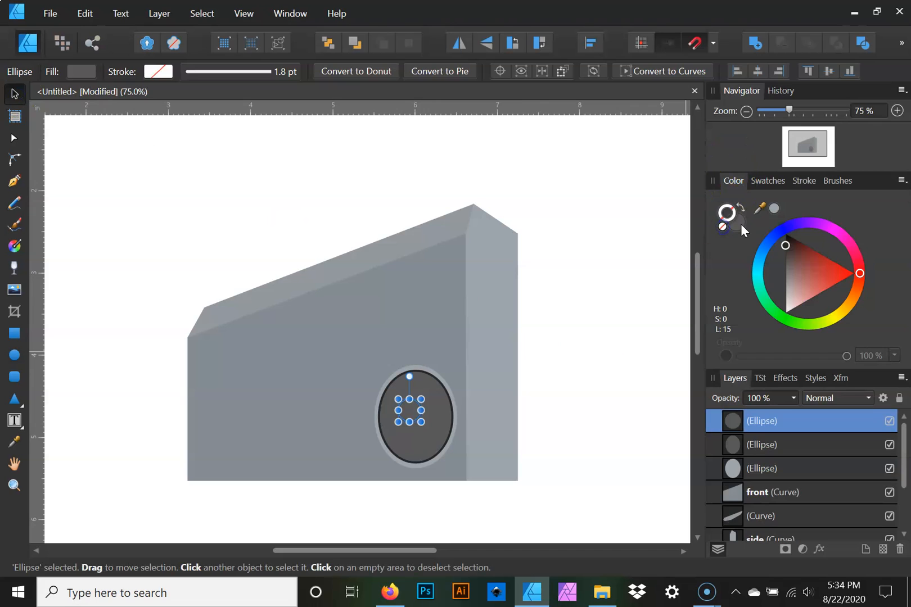
- Fill the small circle with the light blue-grey (H 210, S 8, L 64), centre it in the dark speaker ellipse, and deselect it
left_click(741, 223)
left_click(774, 209)
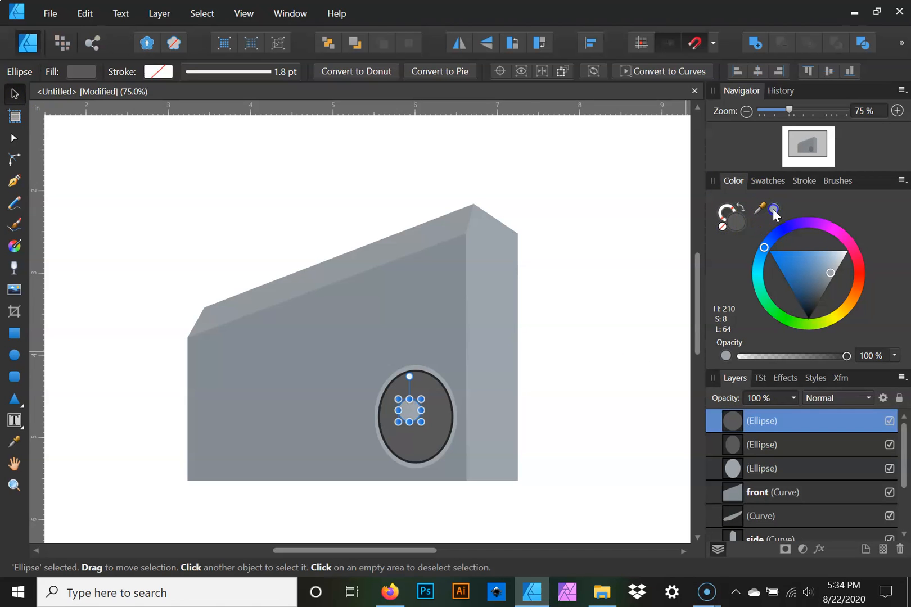
left_click_drag(417, 410, 419, 414)
left_click(541, 390)
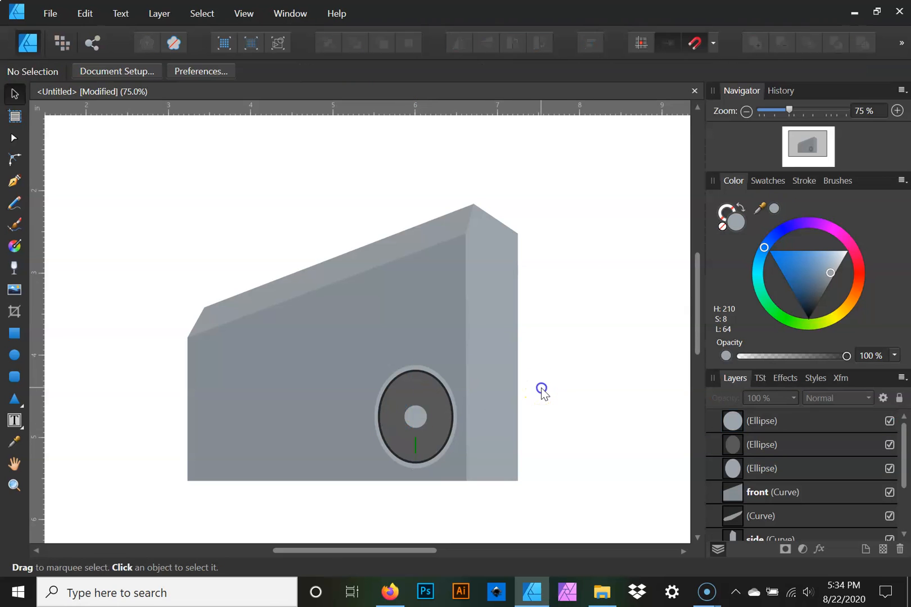
- Narrow the small circle to about 0.23 in wide and 0.26 in tall, placed slightly left of the speaker's centre
left_click(897, 111)
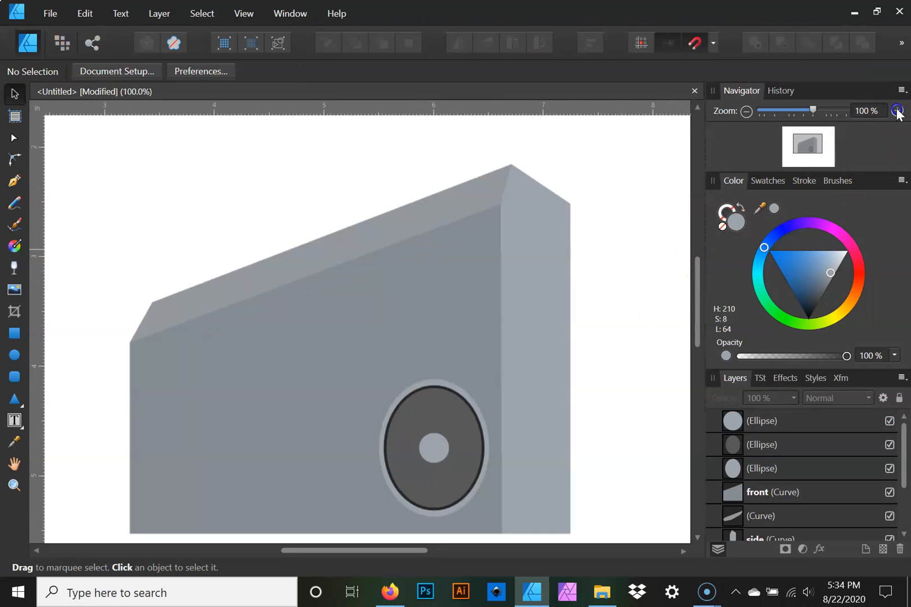
left_click(898, 111)
left_click(897, 111)
left_click_drag(440, 461, 333, 244)
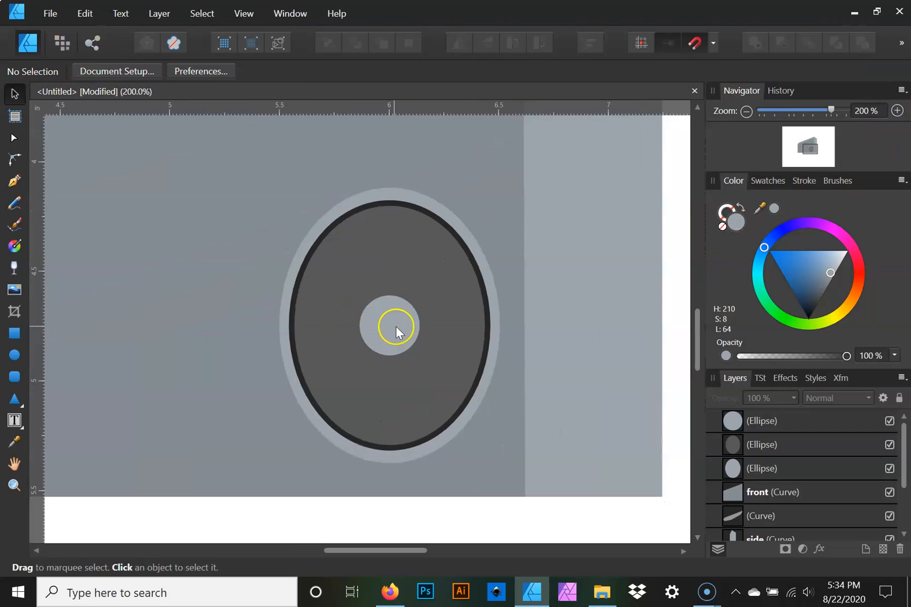
left_click(392, 325)
mouse_move(391, 322)
left_mouse_down()
mouse_move(379, 290)
mouse_move(407, 291)
mouse_move(387, 319)
left_mouse_up()
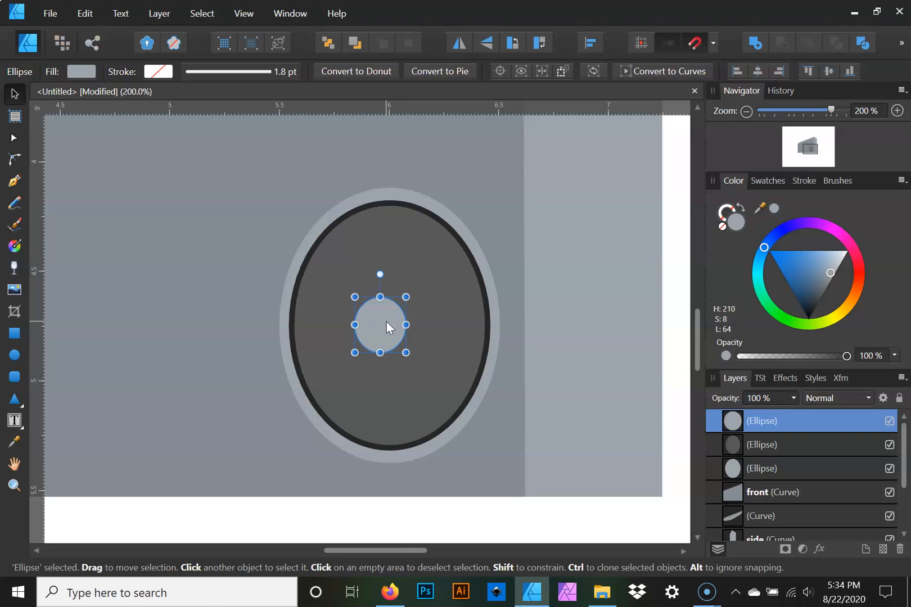
- Apply a vertical linear gradient to the dark speaker ellipse, running from grey near its upper edge to darker grey in its lower part
left_click(456, 333)
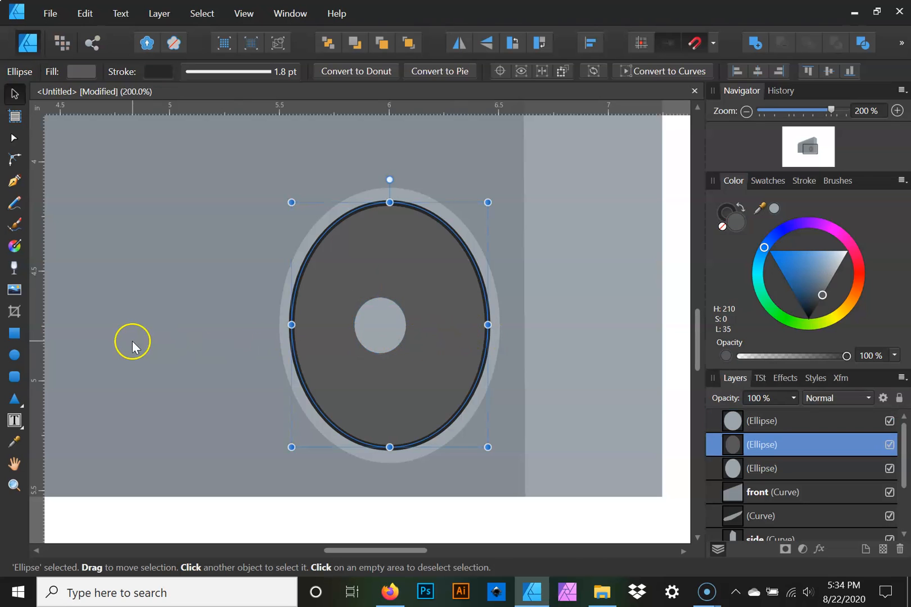
left_click(18, 248)
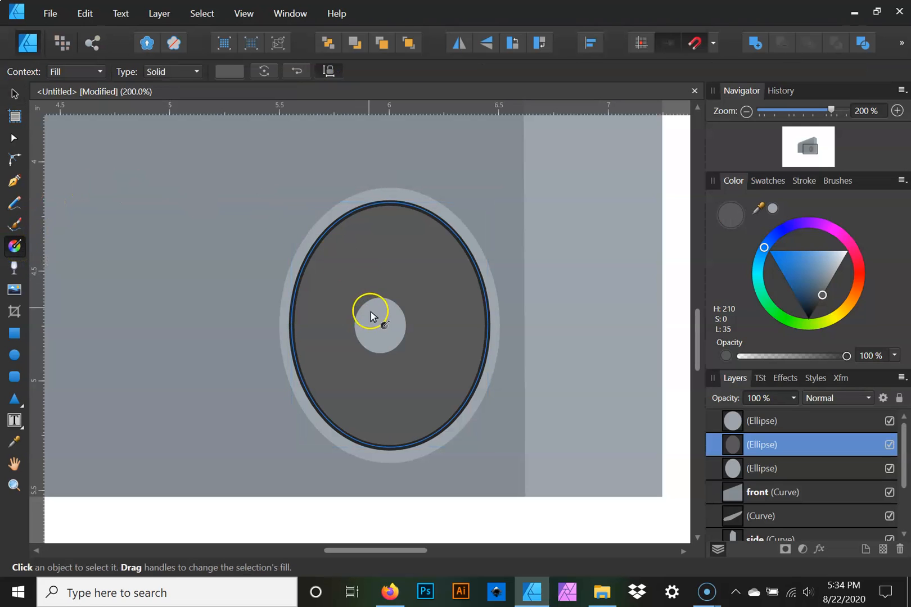
left_click(15, 94)
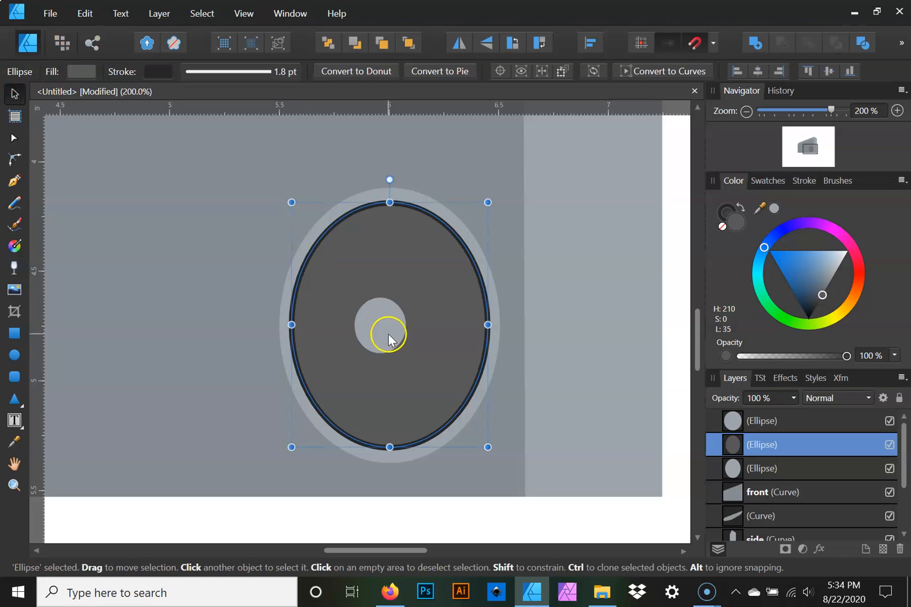
left_click(17, 248)
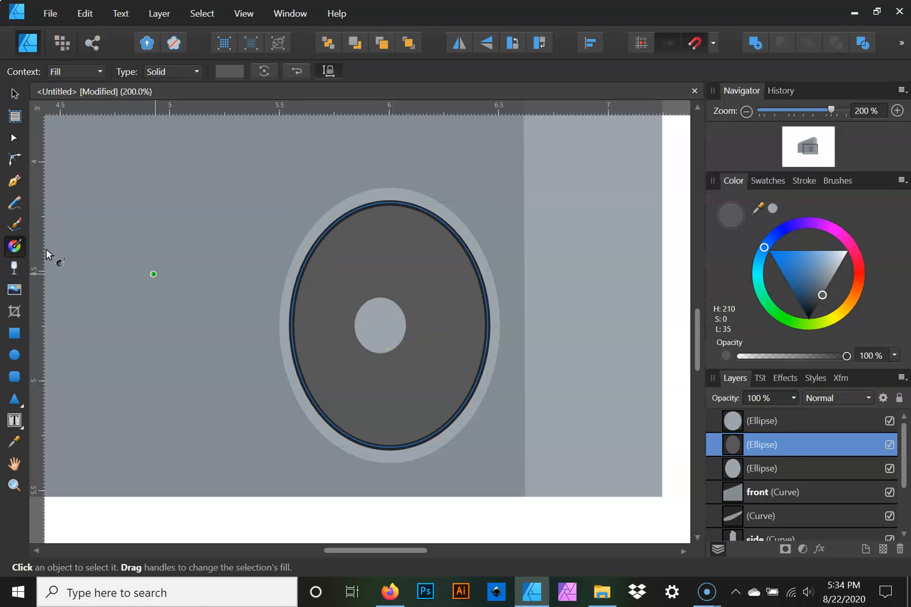
left_click_drag(323, 305, 320, 340)
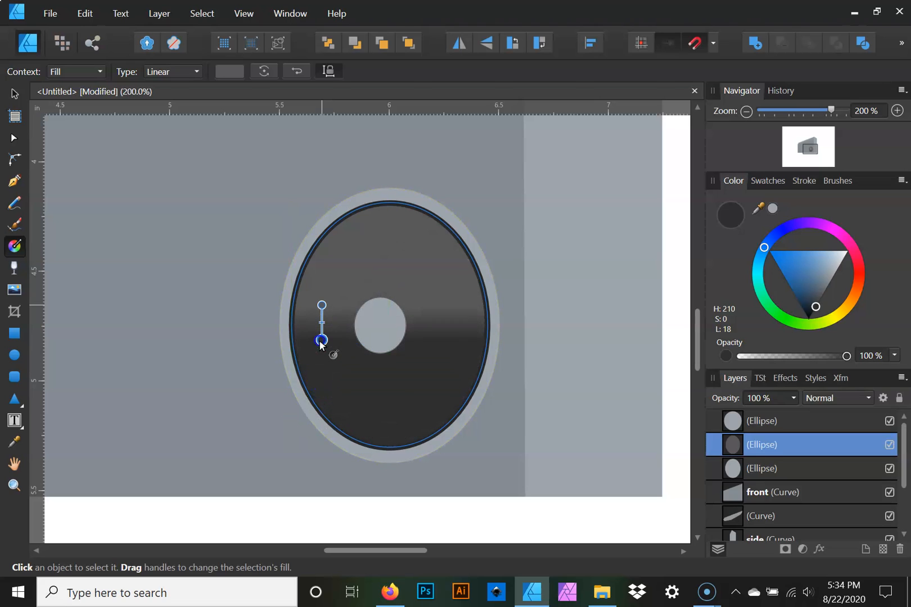
left_click_drag(321, 304, 323, 236)
left_click_drag(322, 338, 322, 354)
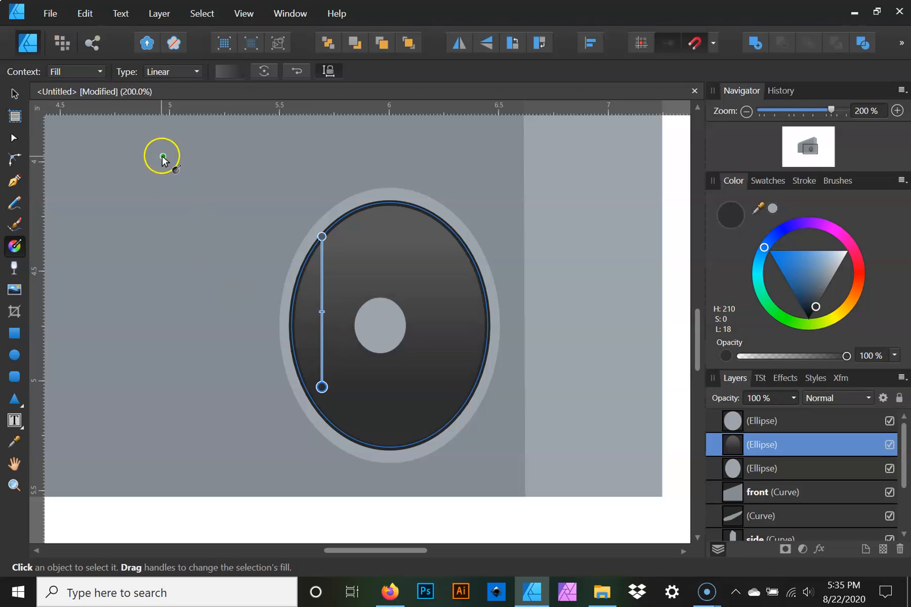
- Add a grey stop at 44% to the dark ellipse's gradient
left_click(228, 72)
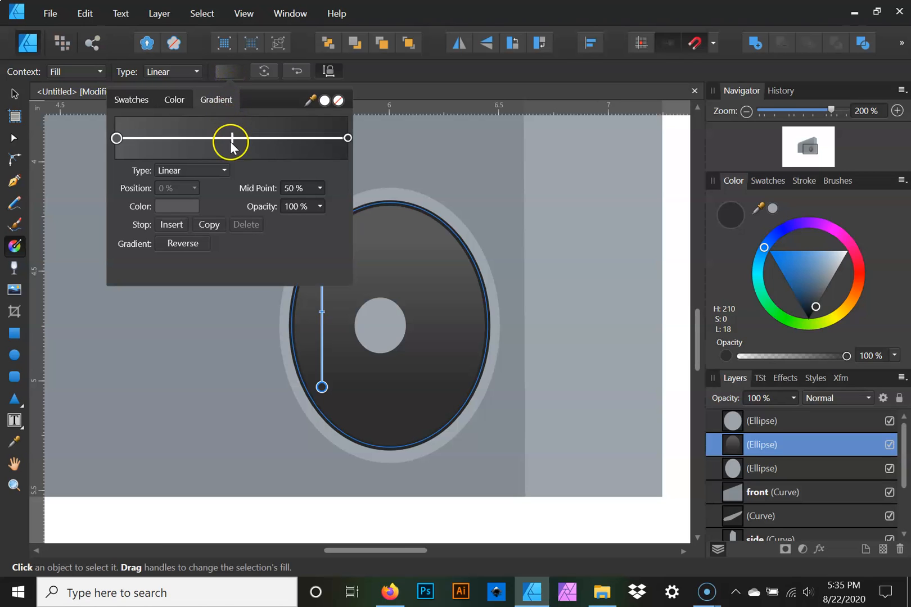
left_click_drag(116, 139, 242, 145)
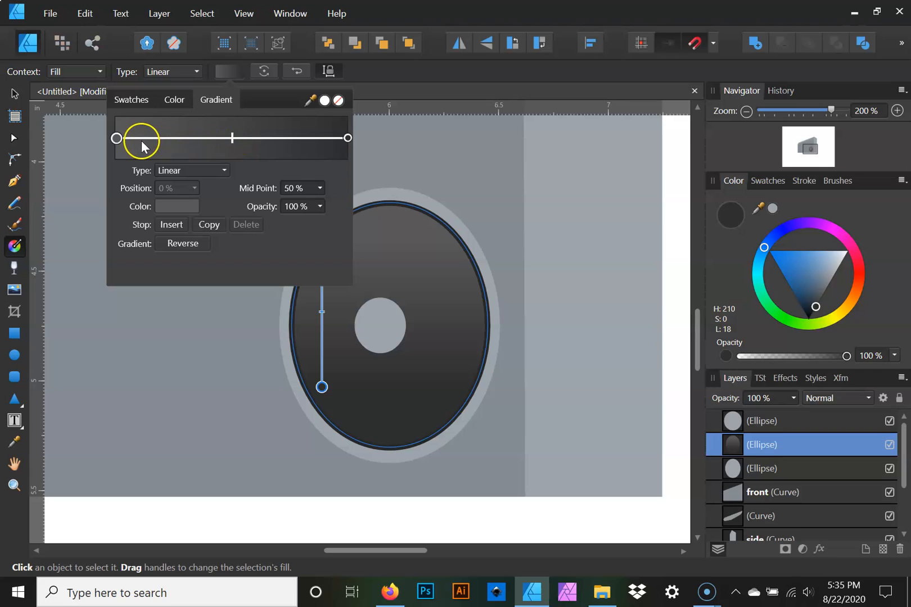
left_click_drag(128, 139, 215, 146)
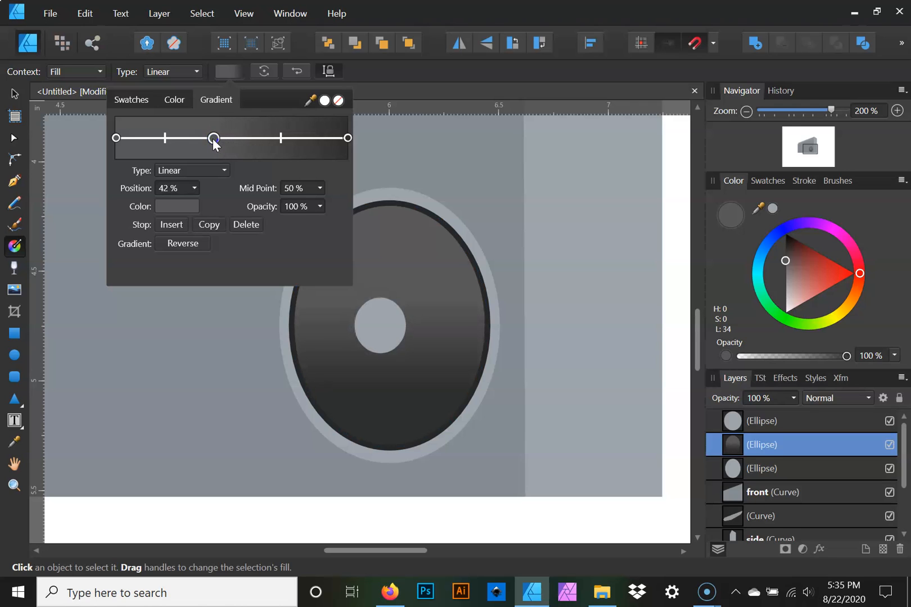
left_click(220, 139)
left_click(220, 138)
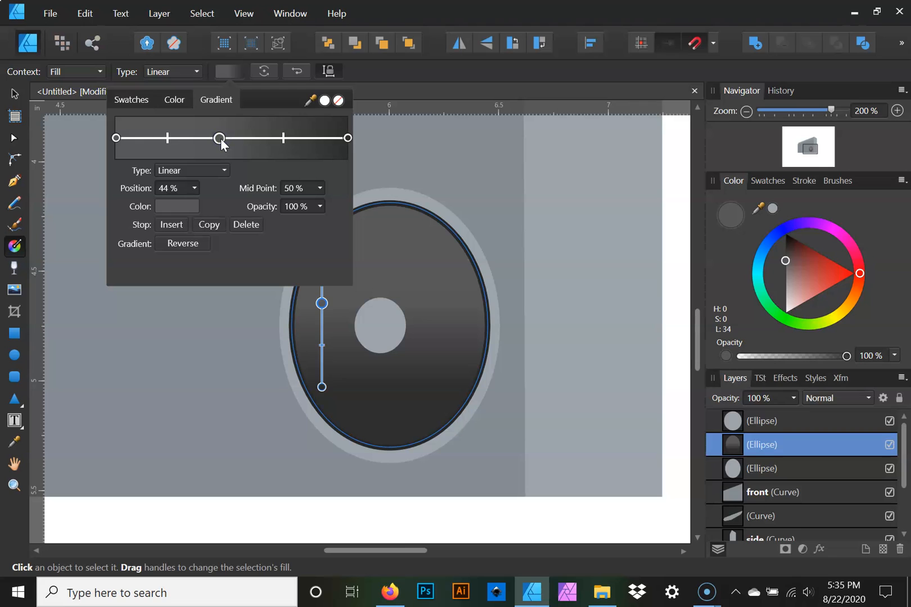
left_click(220, 139)
- Lighten the gradient's starting stop to a neutral grey with 48 lightness
left_click(116, 138)
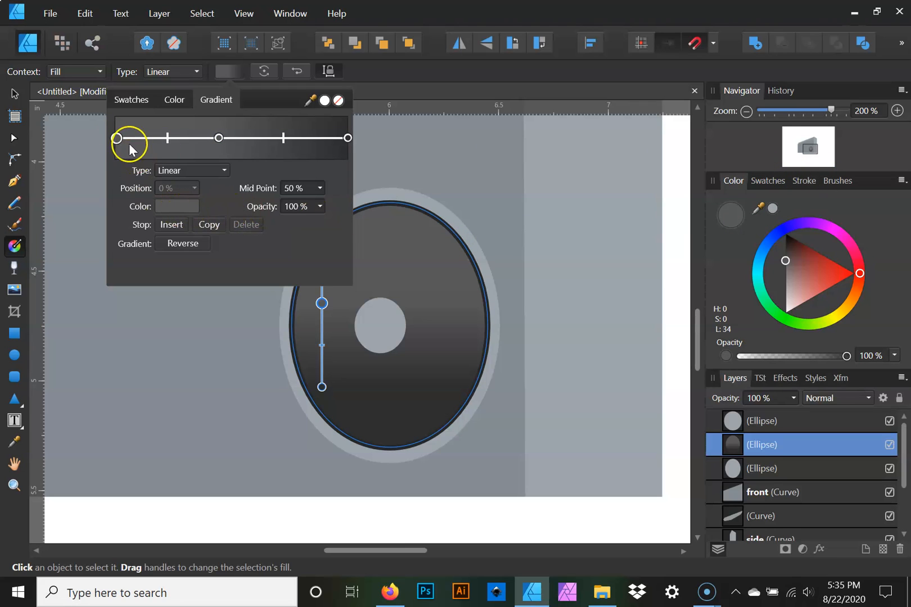
left_click(117, 138)
left_click(180, 208)
left_click(193, 325)
left_click_drag(194, 328, 201, 323)
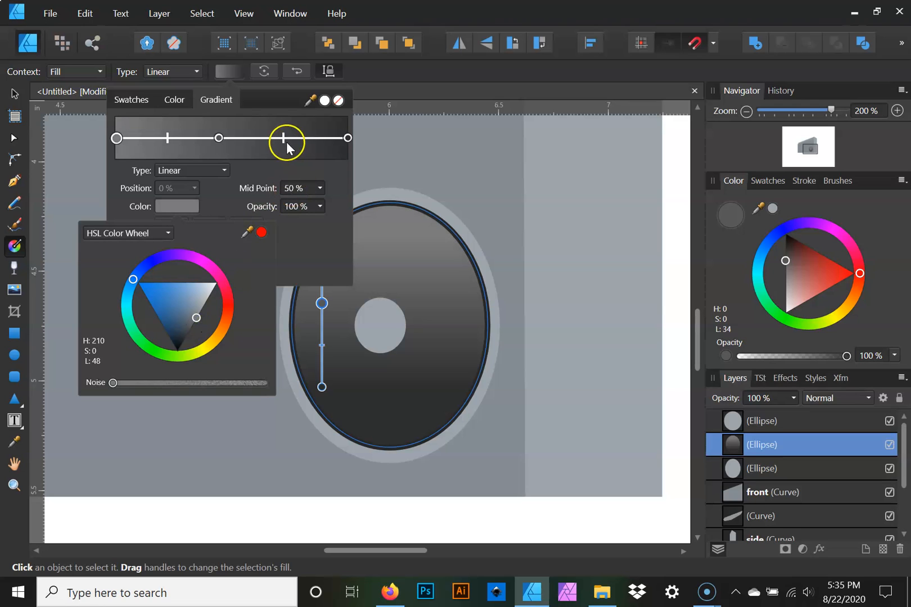
left_click(348, 139)
left_click(348, 138)
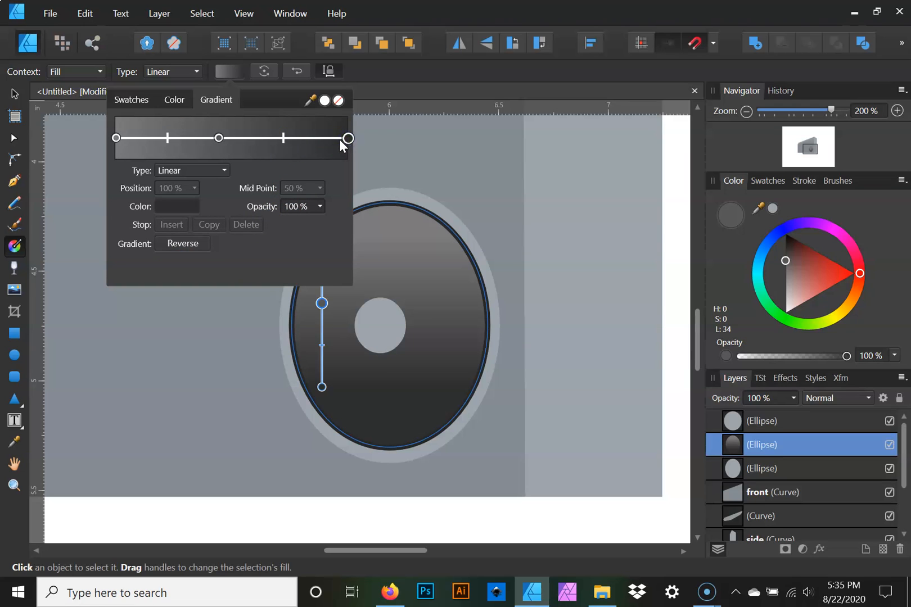
- Place the middle gradient stop at 45% and tighten the transitions around it with midpoints of 91% before and about 6% after
left_click_drag(219, 138, 224, 140)
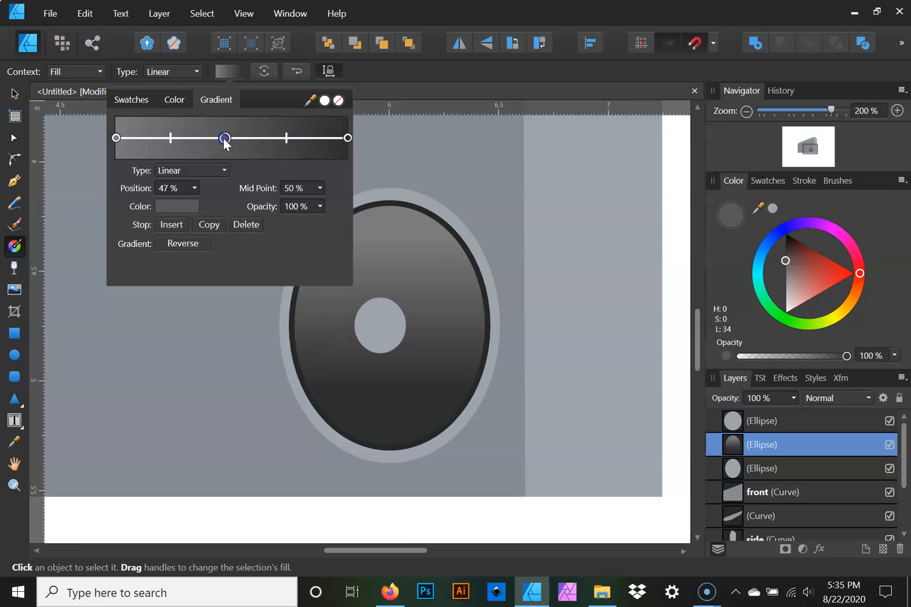
left_click_drag(169, 138, 177, 139)
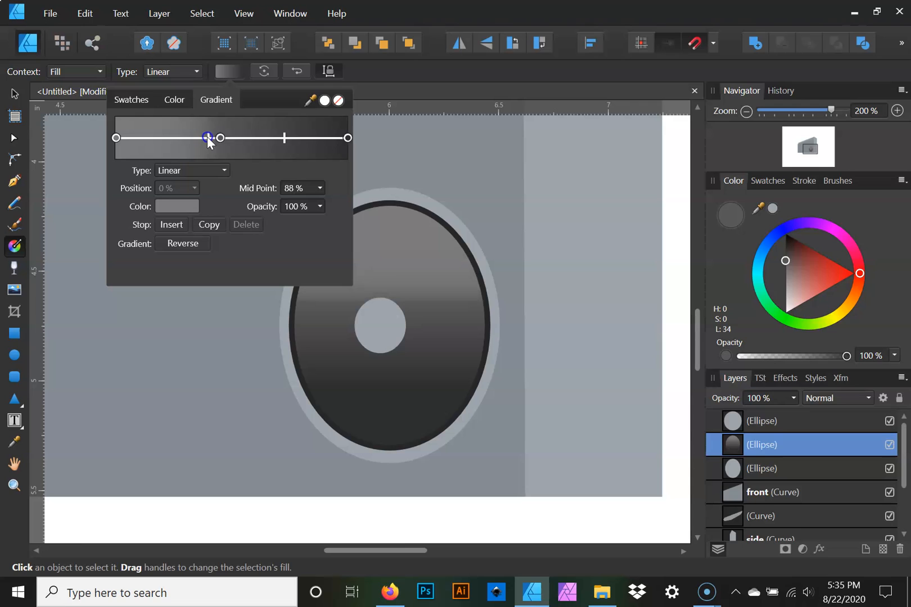
left_click(284, 138)
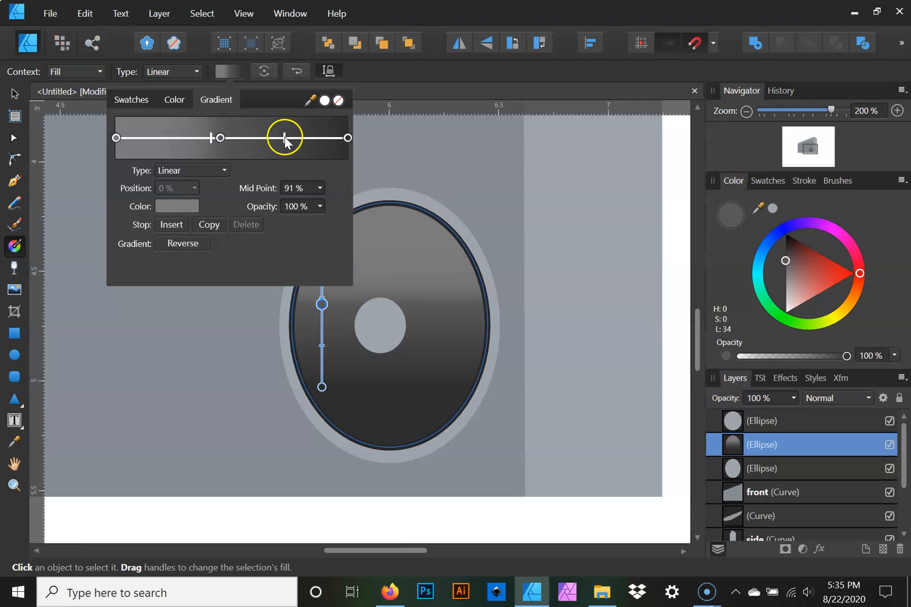
left_click_drag(285, 139, 227, 138)
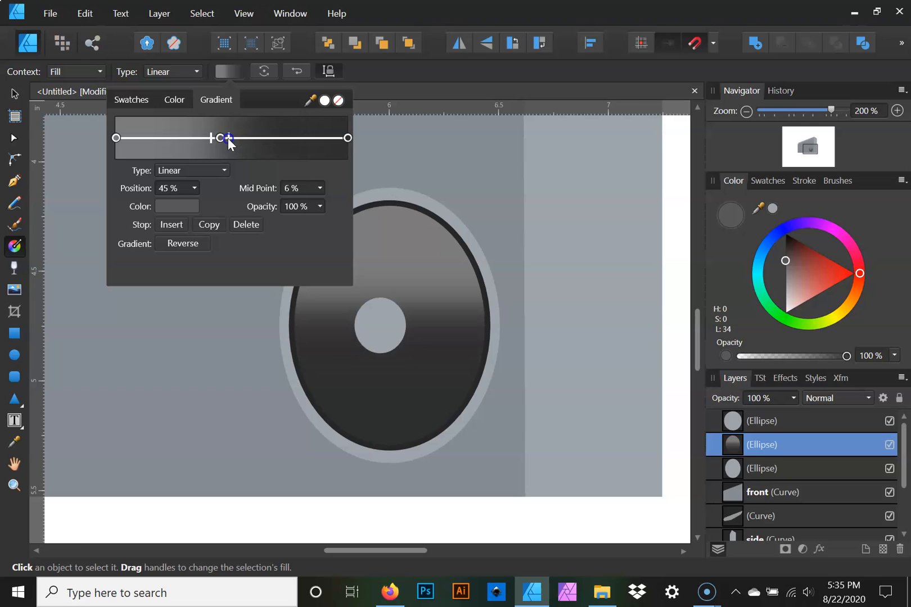
left_click_drag(228, 138, 227, 139)
left_click(211, 137)
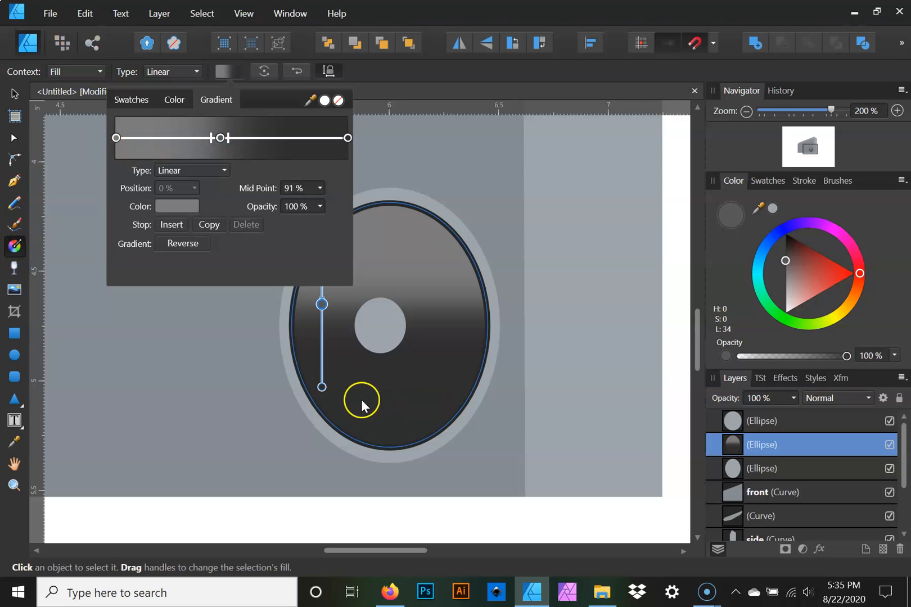
- Extend the gradient's dark end down to near the level of the speaker ellipse's bottom edge
left_click(320, 388)
left_click_drag(320, 388, 315, 442)
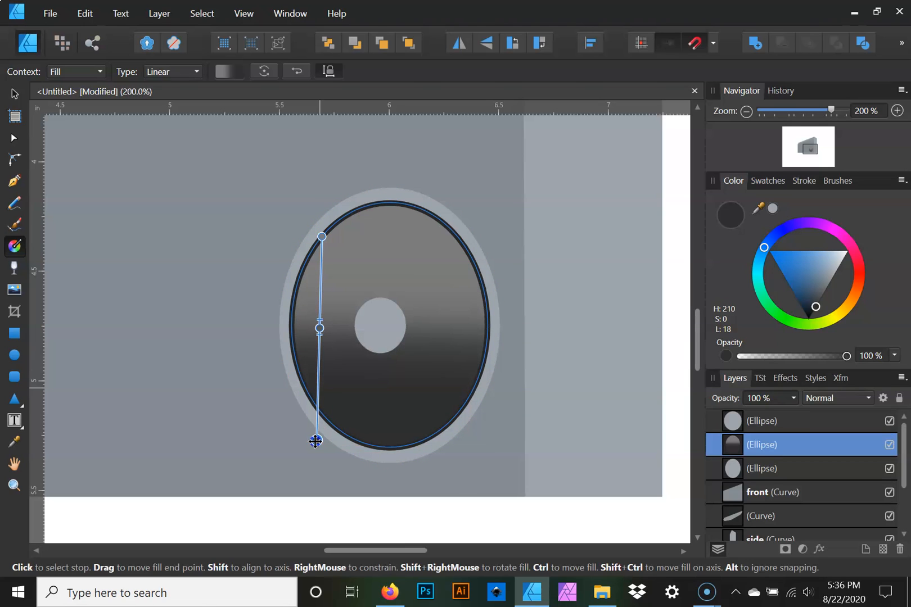
left_click(14, 138)
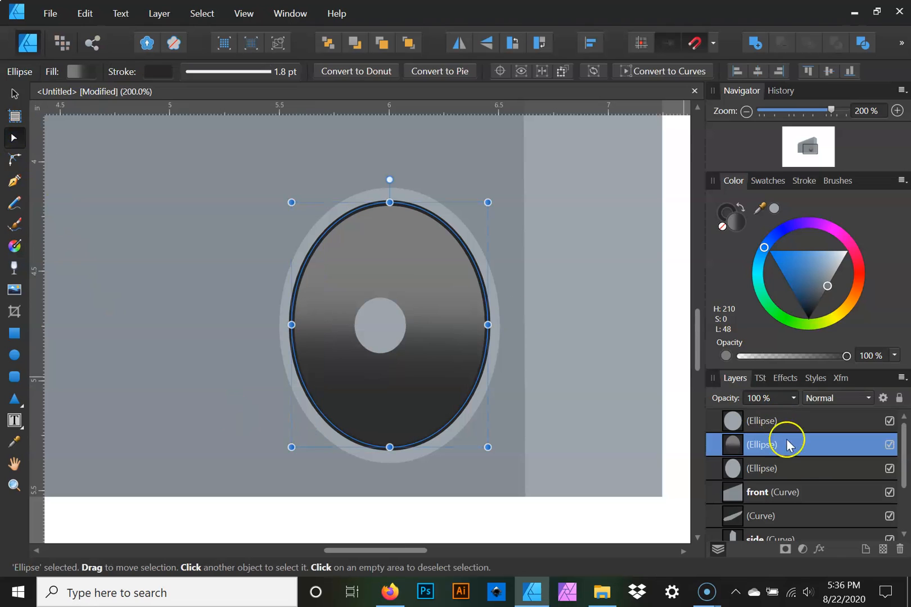
- Draw an open S-shaped curve about 0.4 in wide through the middle of the small centre ellipse, extending past both its sides
left_click(806, 429)
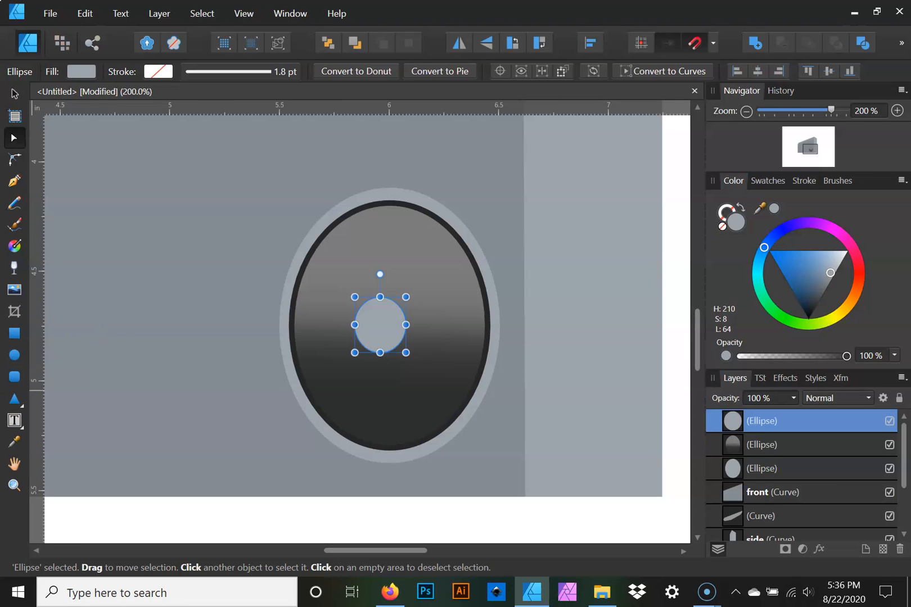
left_click(14, 181)
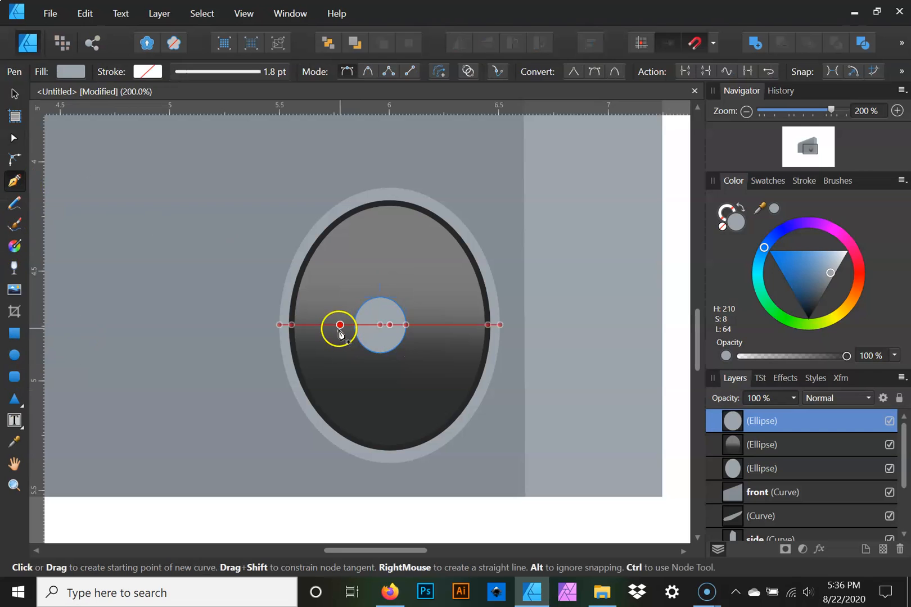
left_click(339, 335)
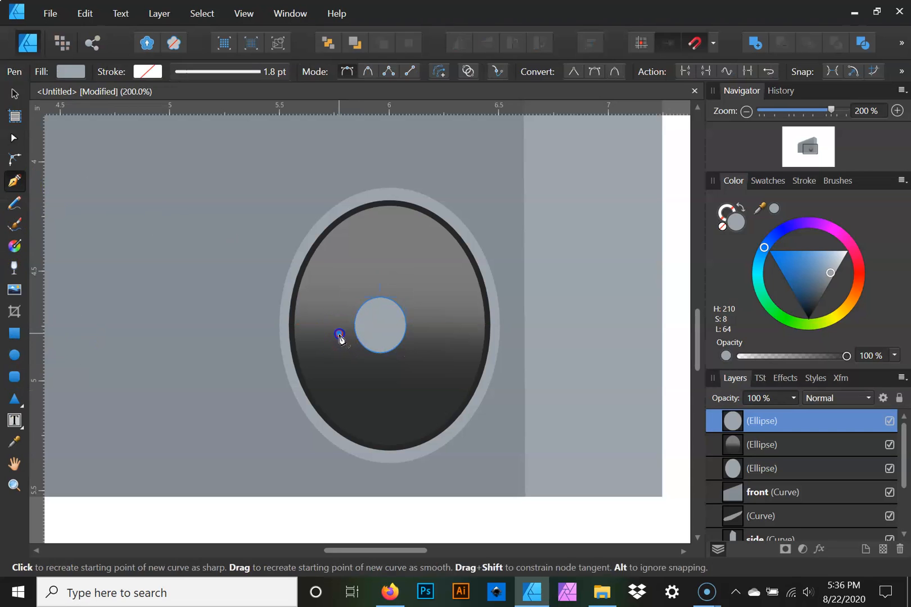
left_click_drag(379, 325, 434, 300)
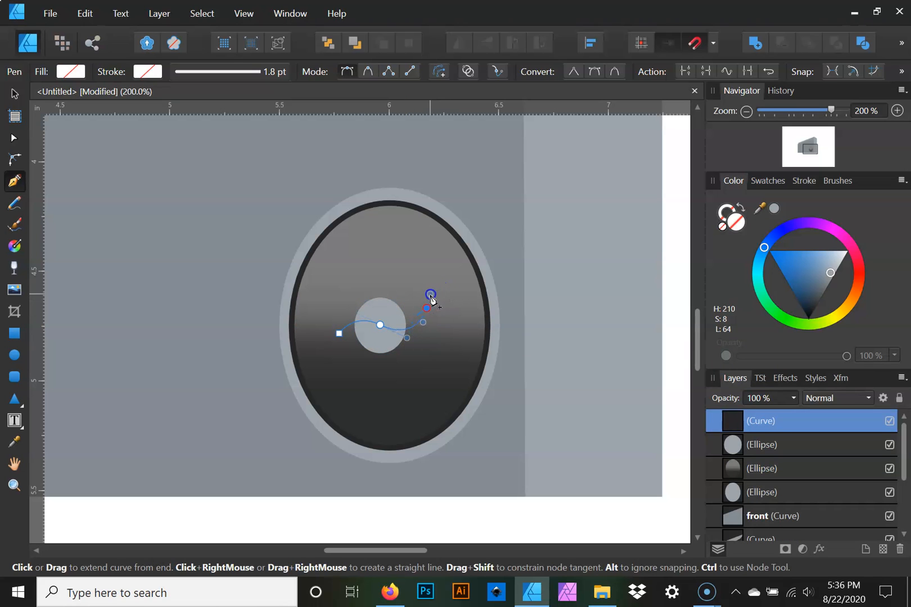
- Give the S-shaped curve a near-white stroke with 98 lightness and a width of 0.6 pt, and switch to node editing
left_click(731, 212)
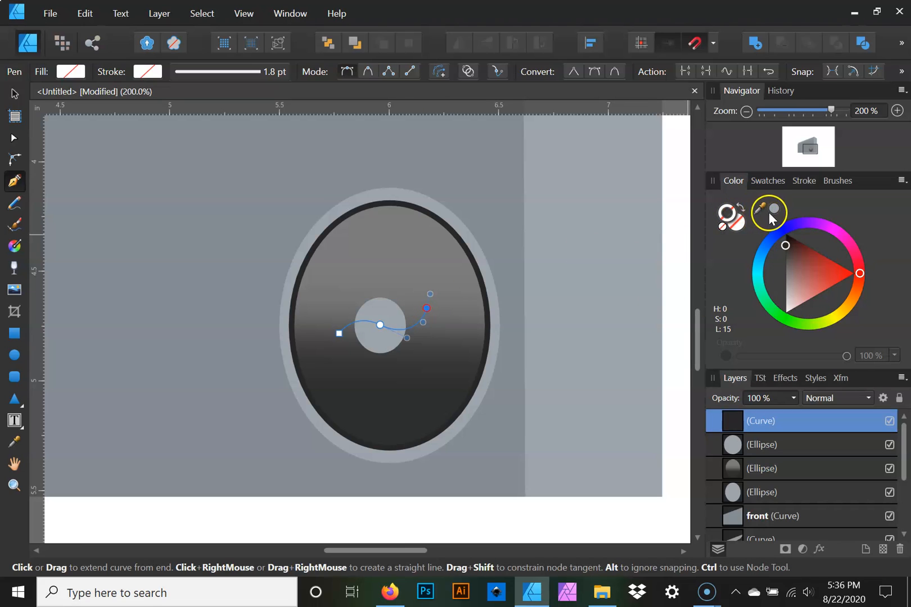
left_click(775, 209)
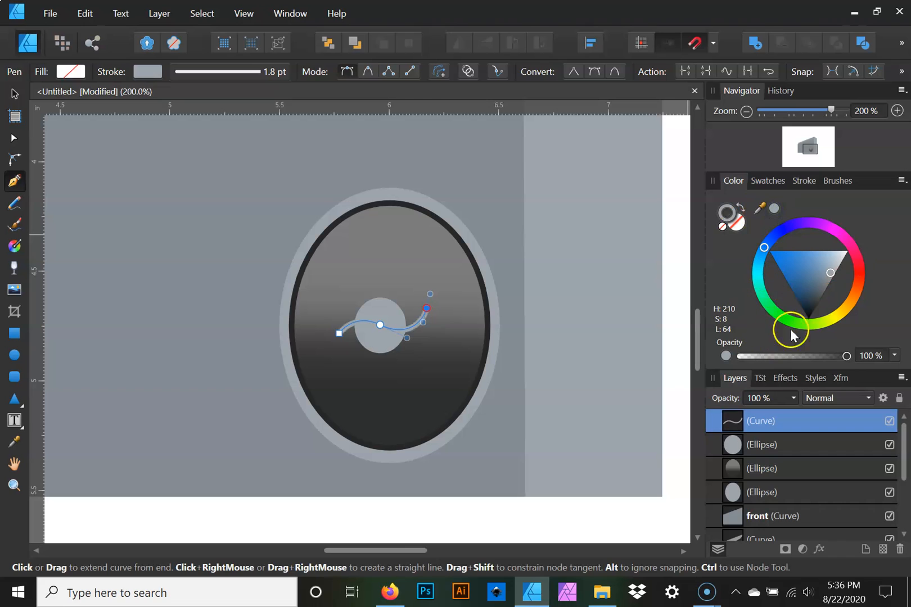
mouse_move(837, 273)
left_mouse_down()
mouse_move(857, 253)
mouse_move(848, 251)
left_mouse_up()
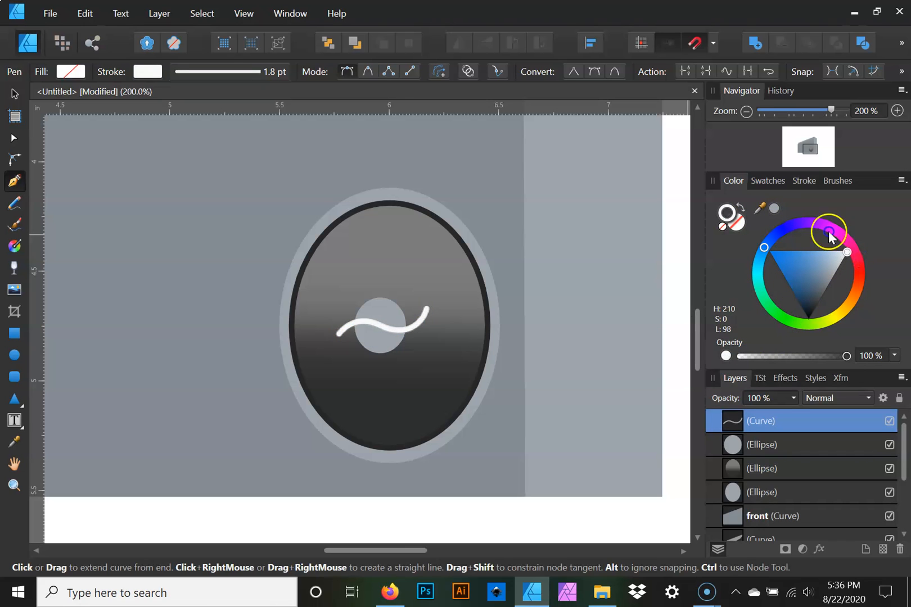
left_click(804, 181)
left_click_drag(773, 214, 762, 216)
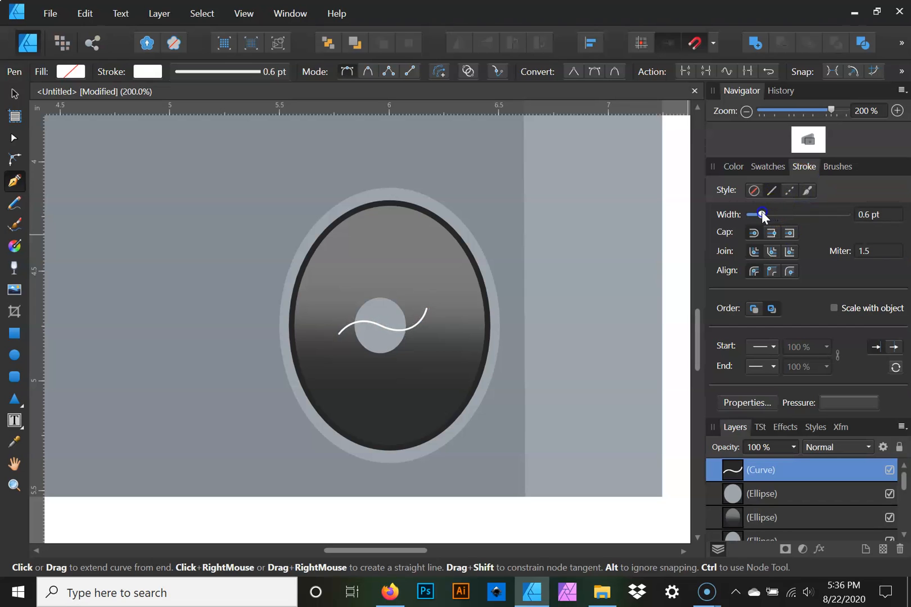
left_click_drag(758, 216, 763, 217)
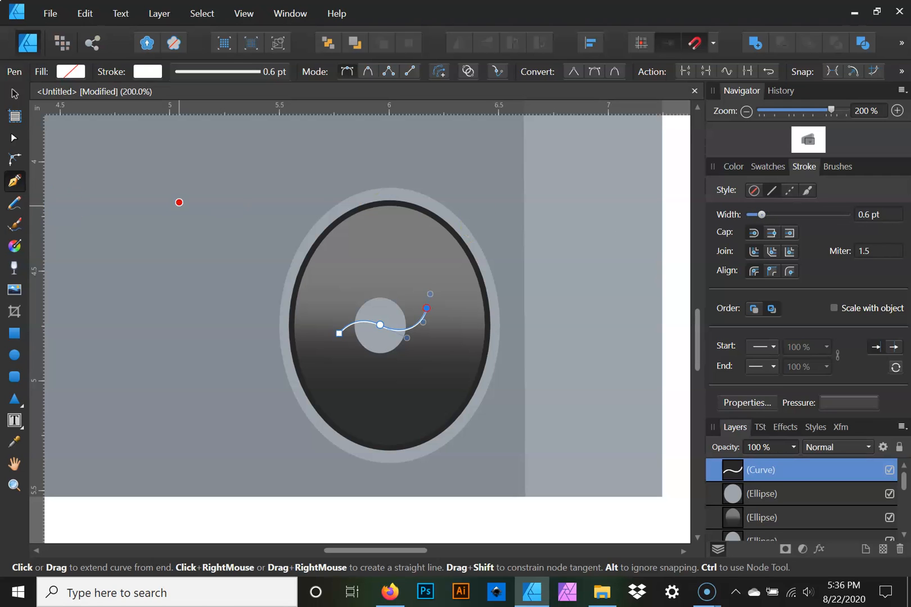
left_click(14, 139)
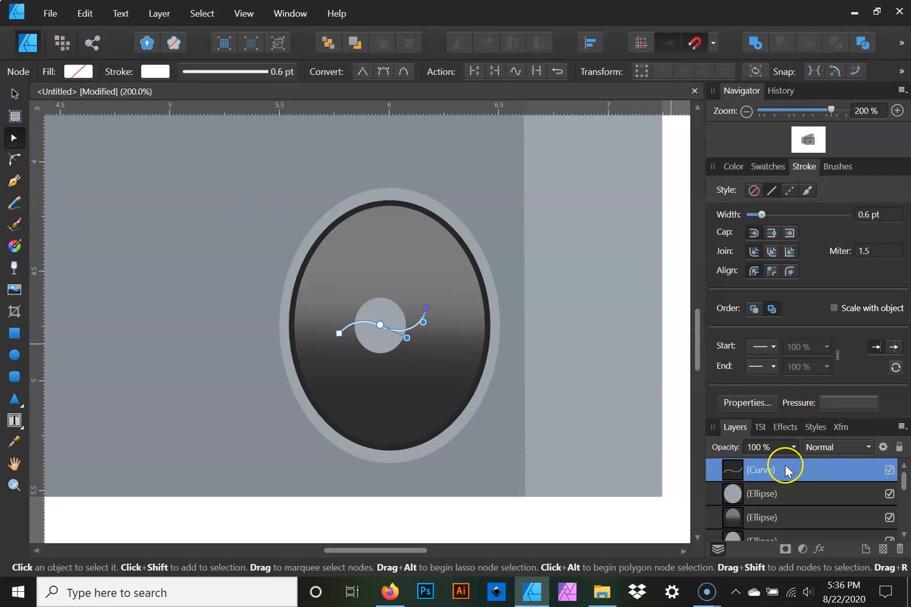
- Clip the S-shaped curve inside the small centre ellipse by nesting its layer within the ellipse
left_click_drag(785, 468, 793, 495)
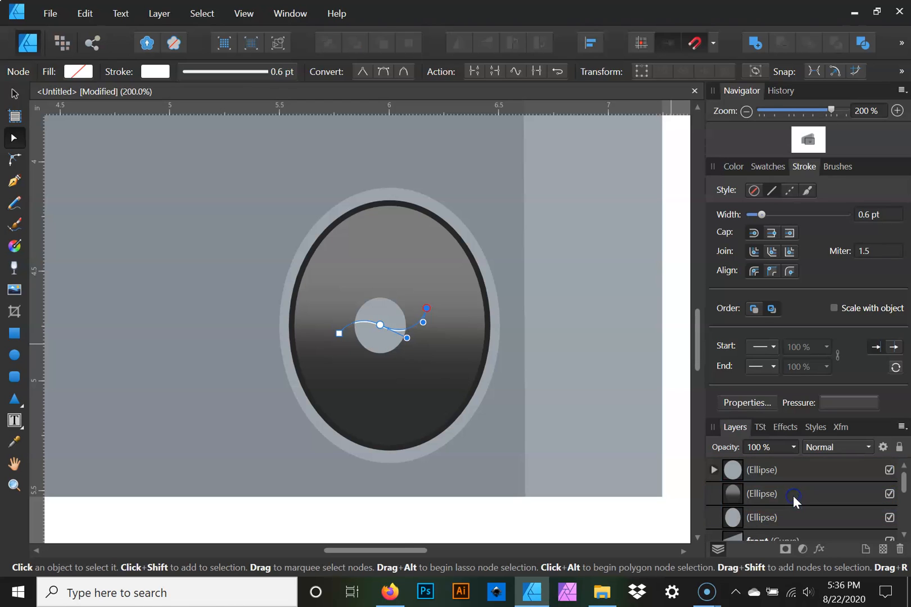
left_click(447, 369)
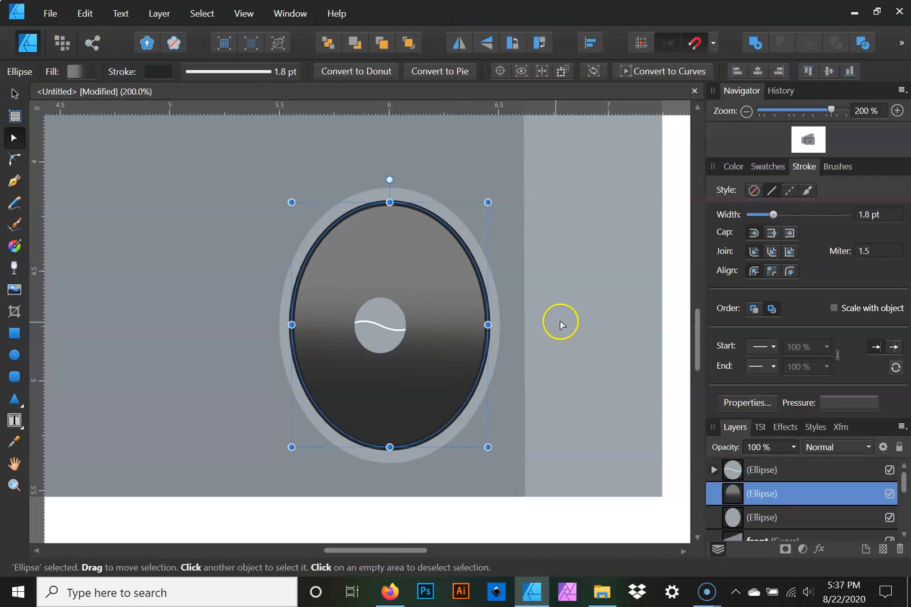
left_click(610, 317)
left_click(391, 333)
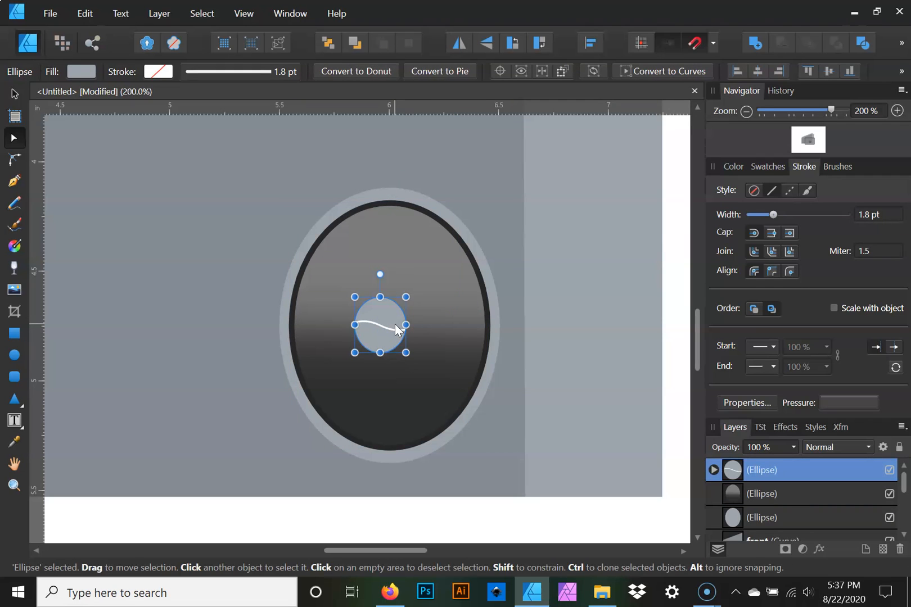
- Duplicate the S-shaped curve nested within the small centre ellipse
left_click(14, 180)
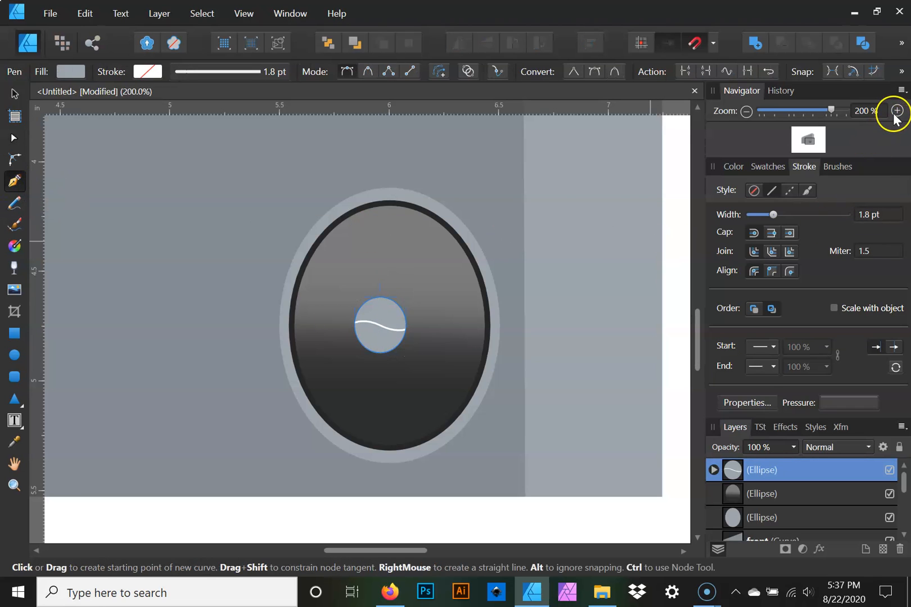
left_click(714, 469)
left_click(798, 493)
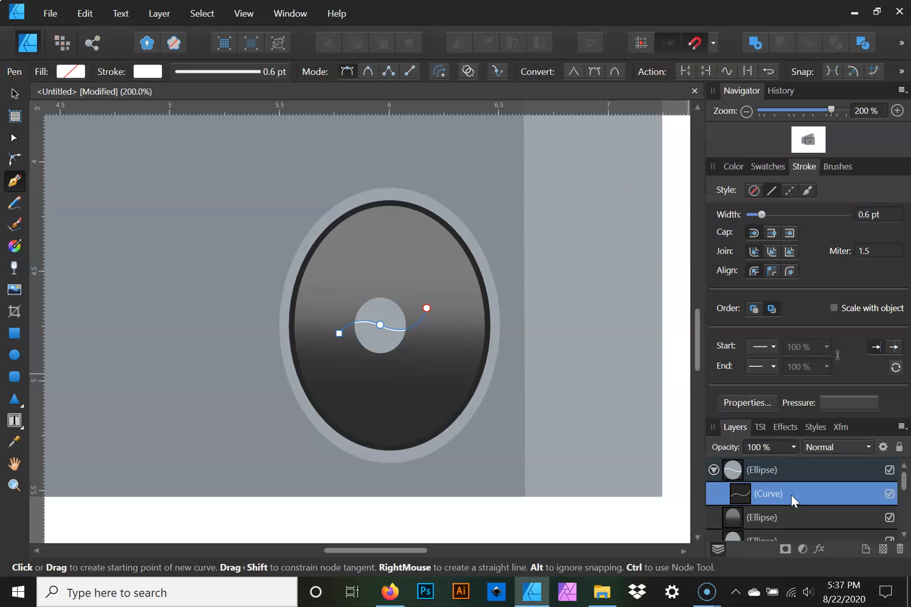
key("ctrl+j")
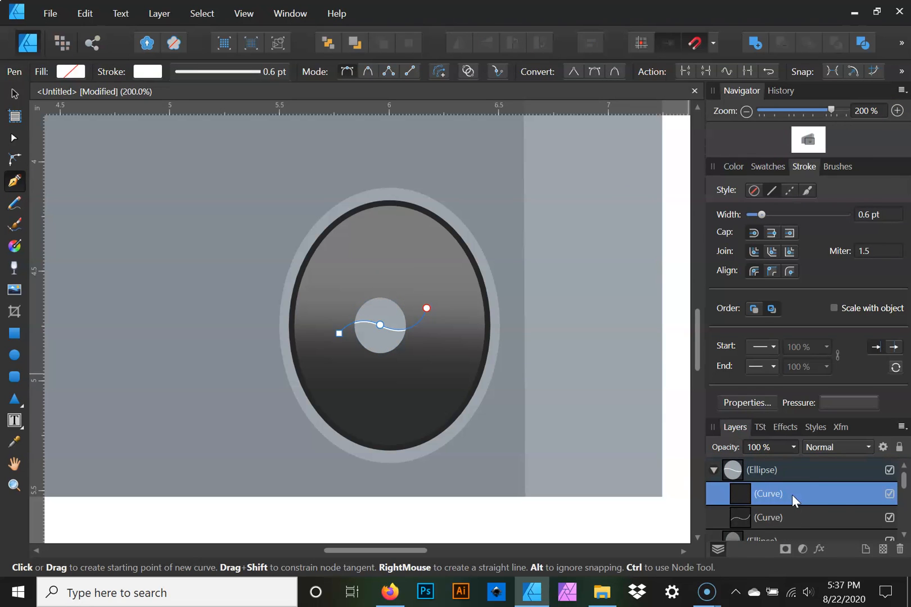
left_click(16, 138)
left_click(14, 181)
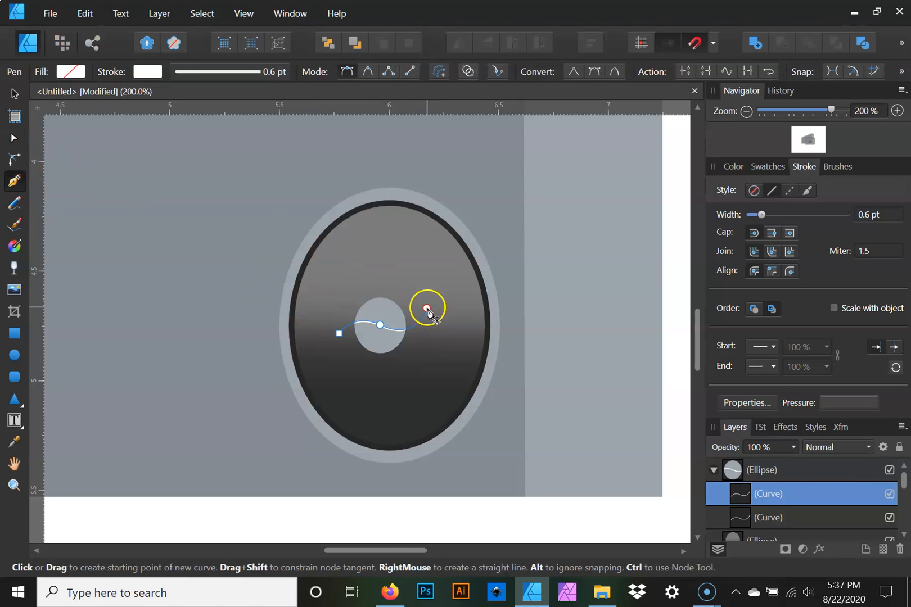
left_click(427, 310)
left_click_drag(428, 311, 427, 370)
left_click_drag(354, 325, 351, 376)
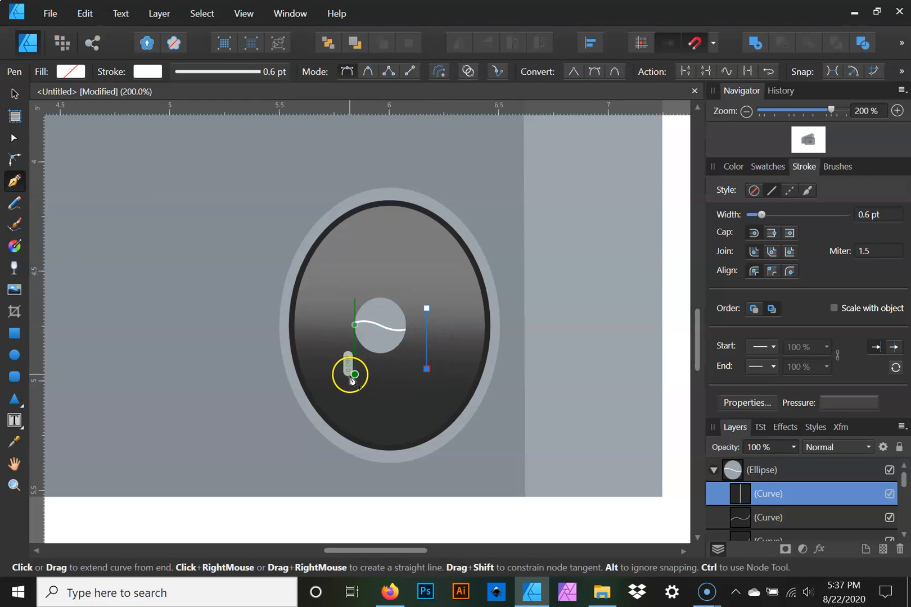
key("ctrl+z")
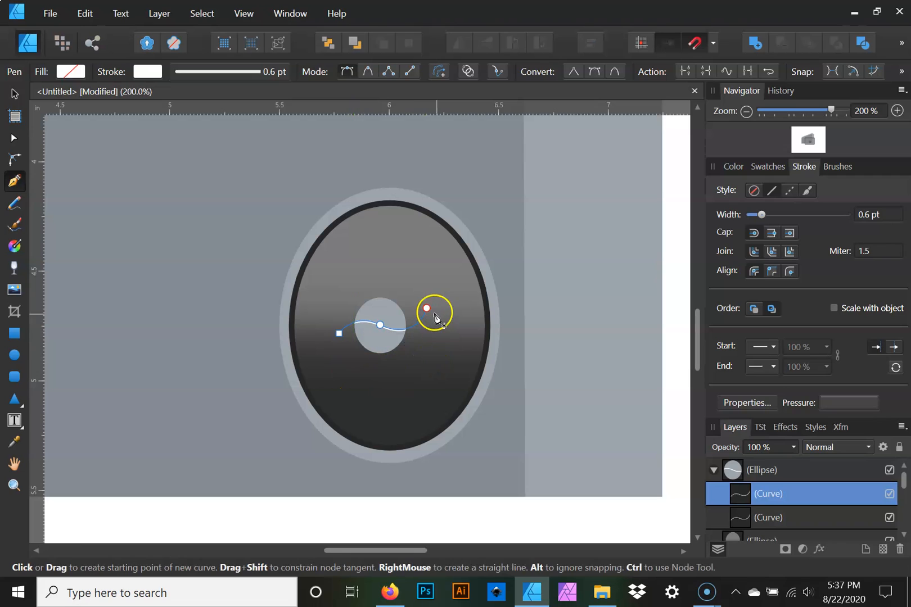
- Extend the duplicate curve from its upper end with straight segments passing below the small ellipse, and close it into a wave-topped shape
key("a")
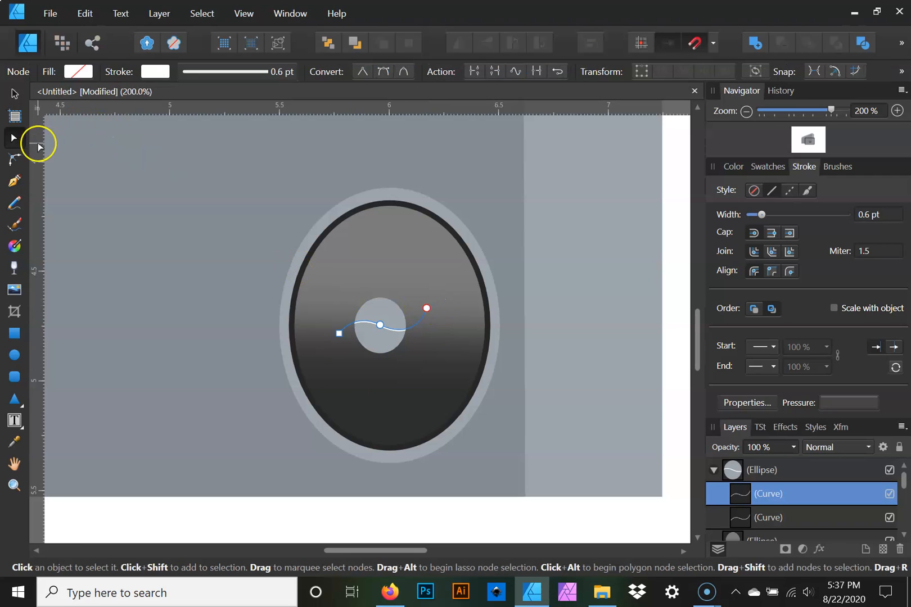
left_click(427, 308)
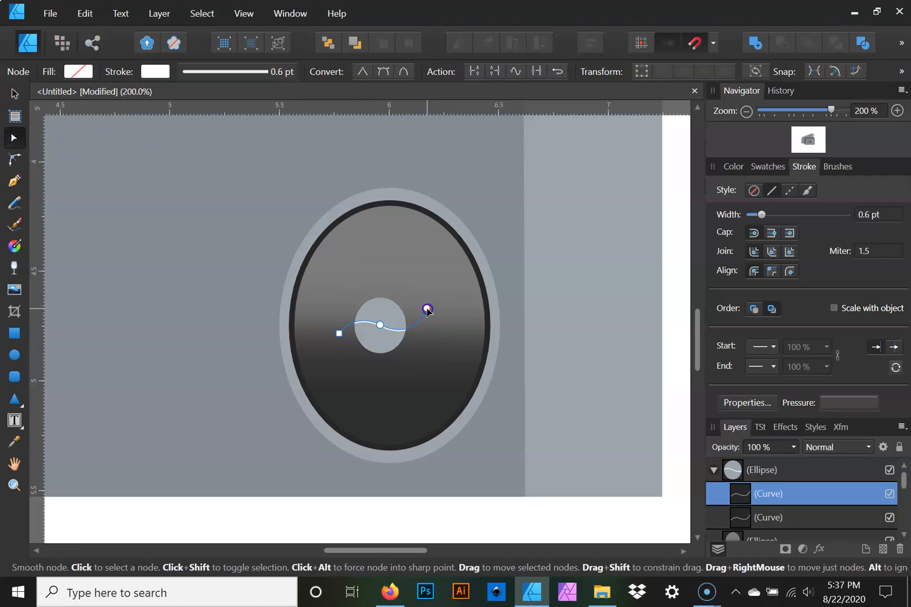
left_click(14, 181)
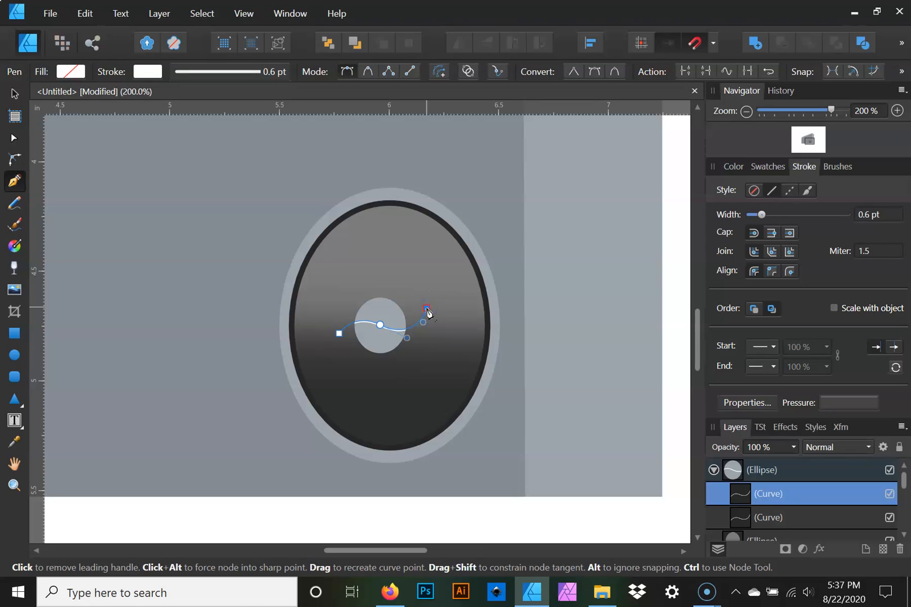
left_click_drag(428, 313, 428, 356)
left_click(389, 375)
left_click(345, 361)
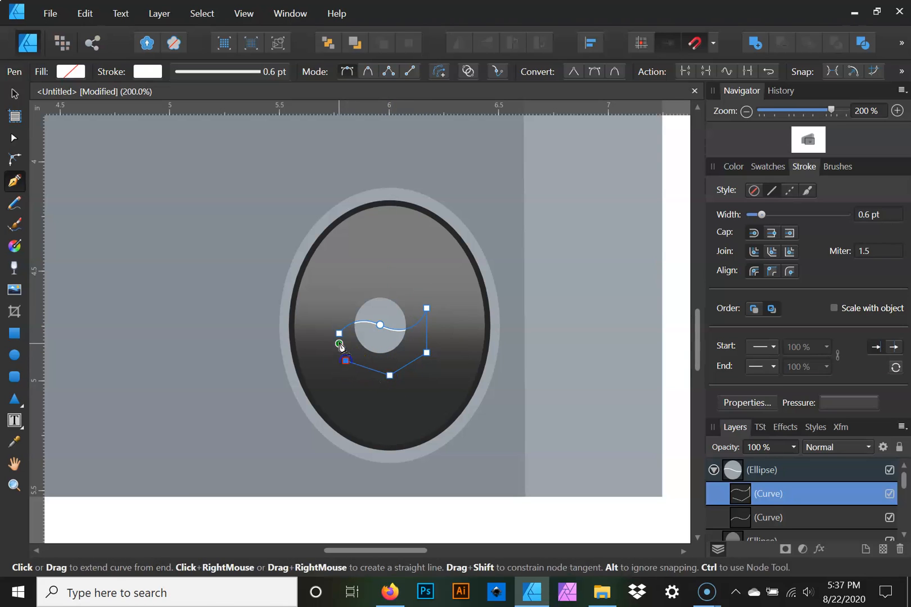
left_click(338, 338)
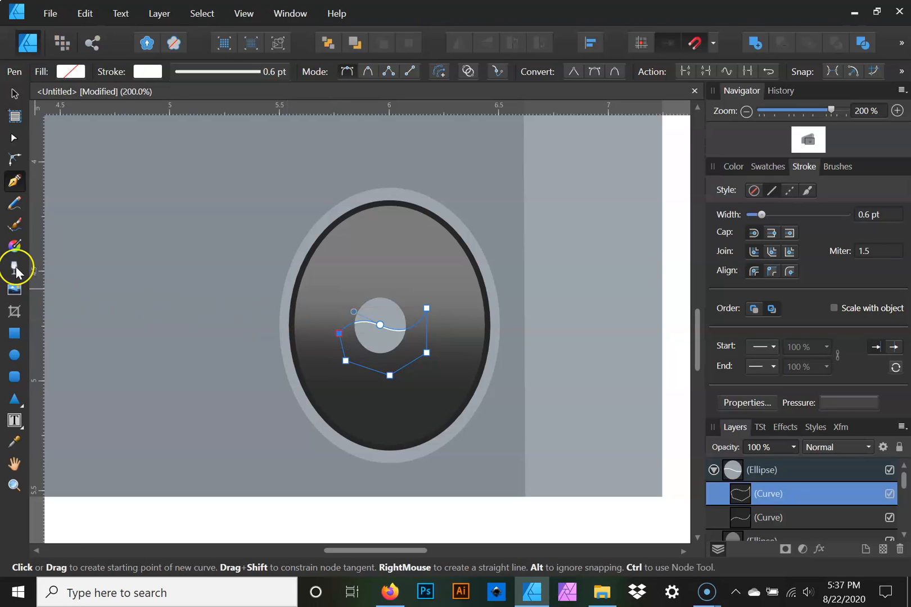
- Fill the wave-topped shape with a vertical linear gradient running from its top to near its lowest point, and reverse the gradient
left_click(16, 246)
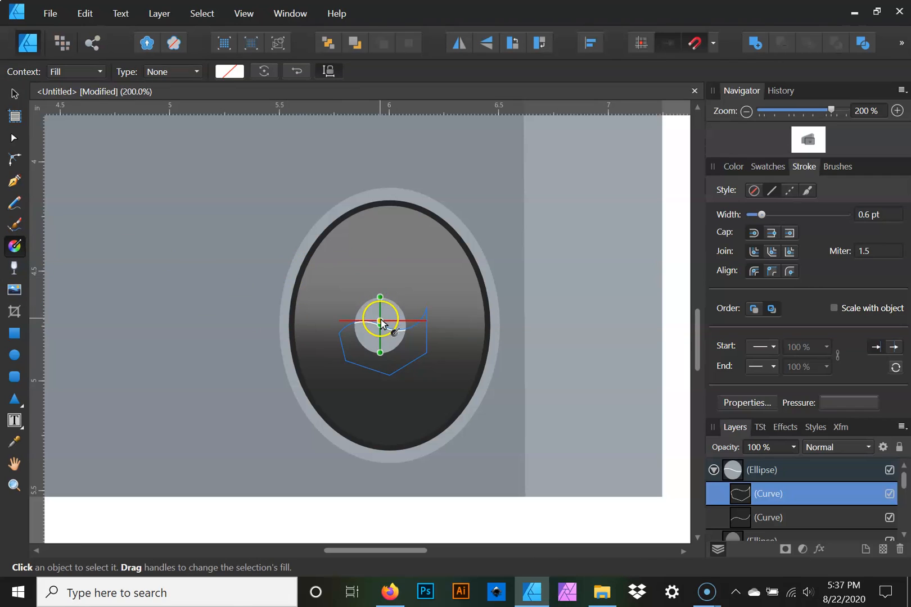
left_click(733, 167)
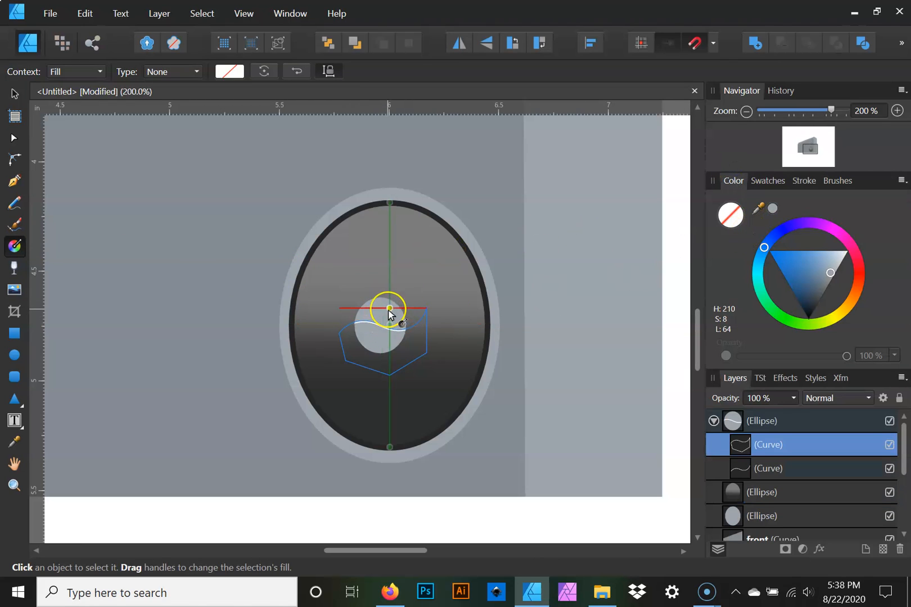
mouse_move(389, 309)
left_mouse_down()
mouse_move(380, 362)
mouse_move(400, 376)
mouse_move(390, 378)
mouse_move(394, 371)
left_mouse_up()
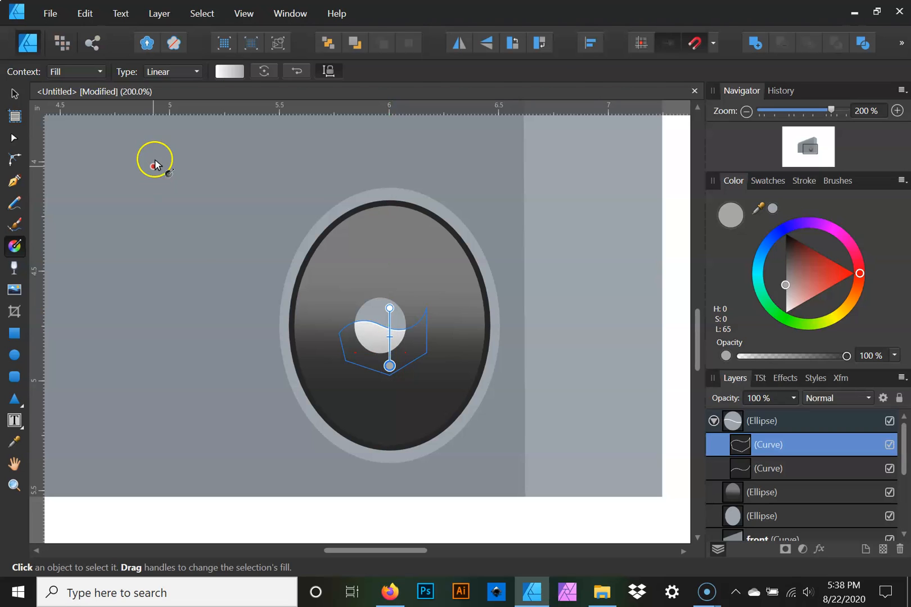
left_click(228, 72)
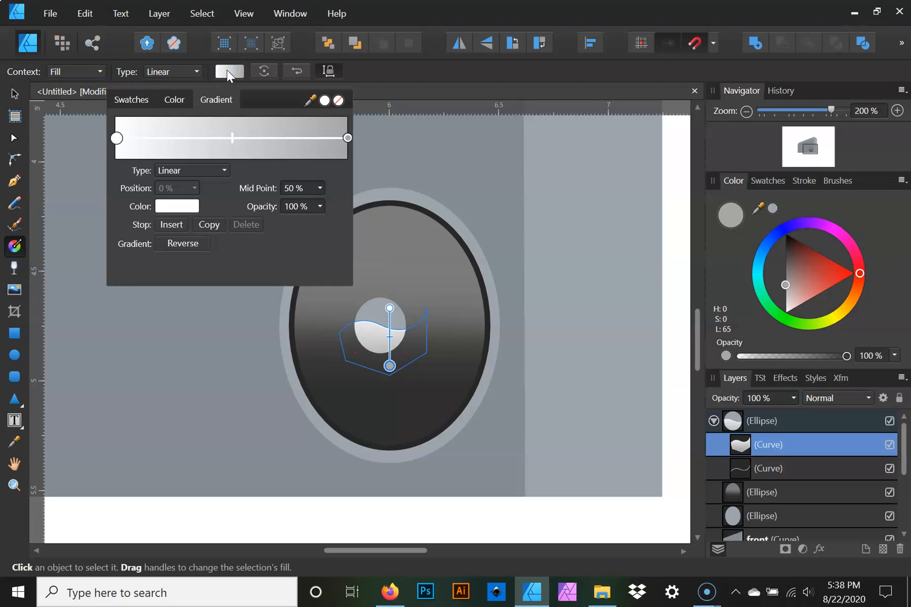
left_click(186, 244)
- Darken the gradient's start stop to a neutral grey with hue 207, saturation 0 and lightness 51
left_click(117, 138)
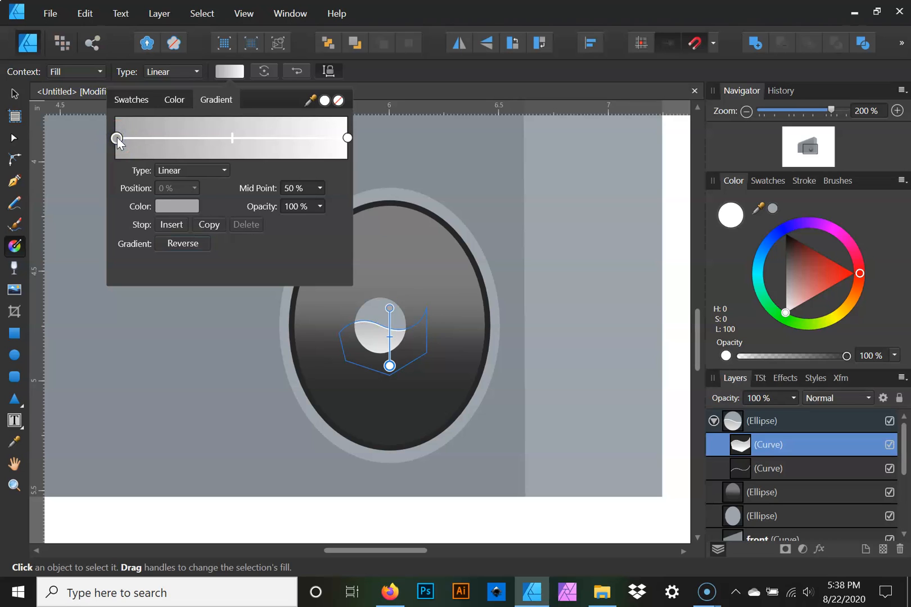
left_click(178, 206)
left_click(154, 317)
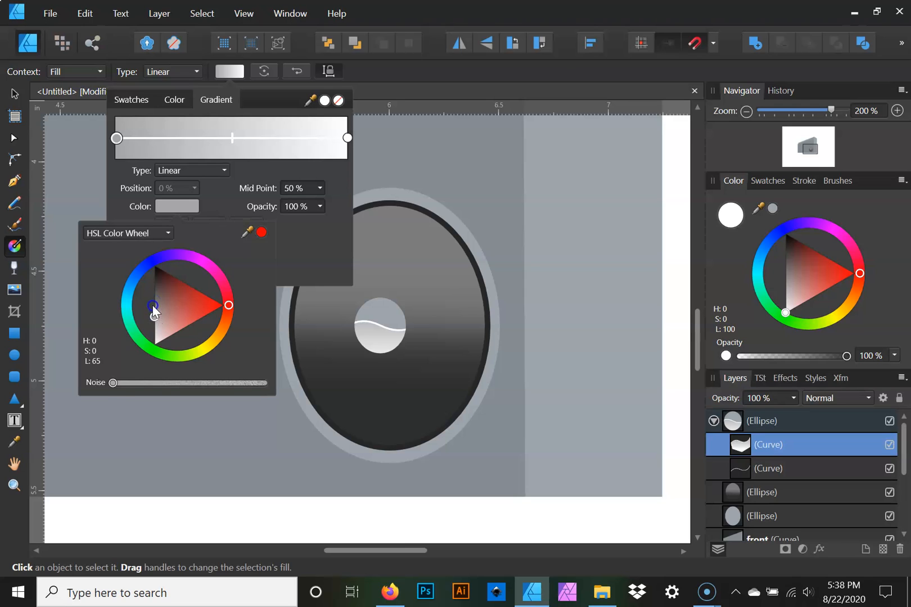
left_click(154, 316)
left_click(175, 207)
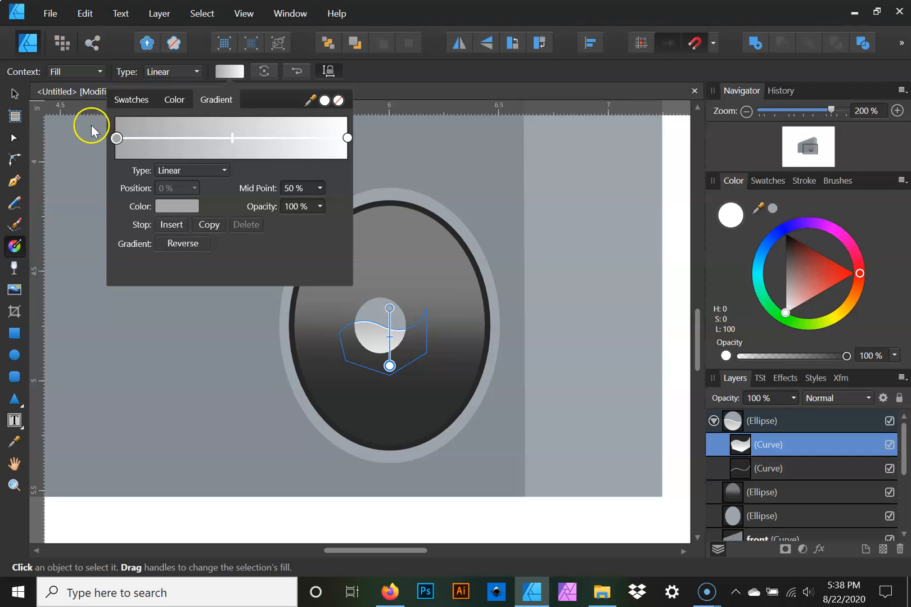
left_click(119, 140)
left_click(175, 207)
left_click(176, 206)
left_click(177, 206)
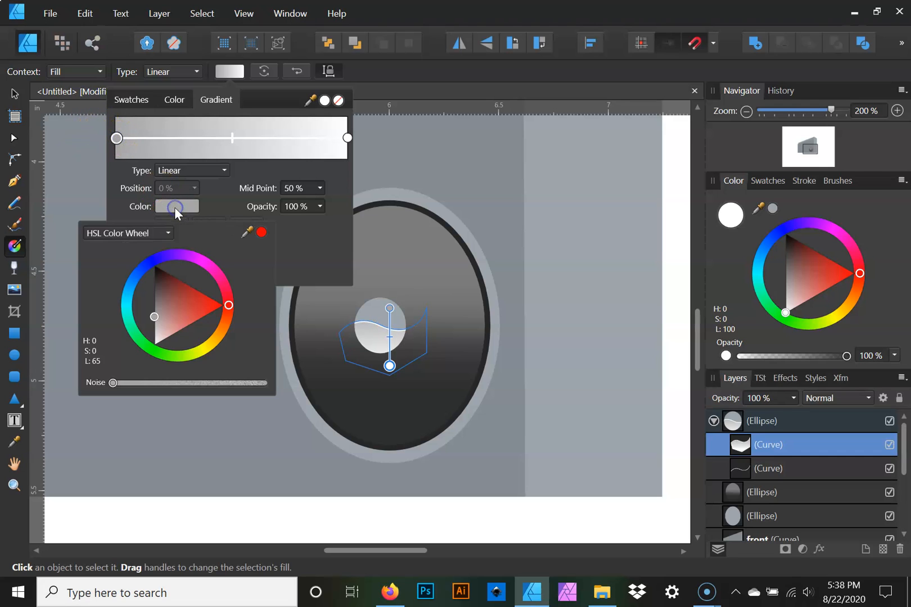
left_click(153, 303)
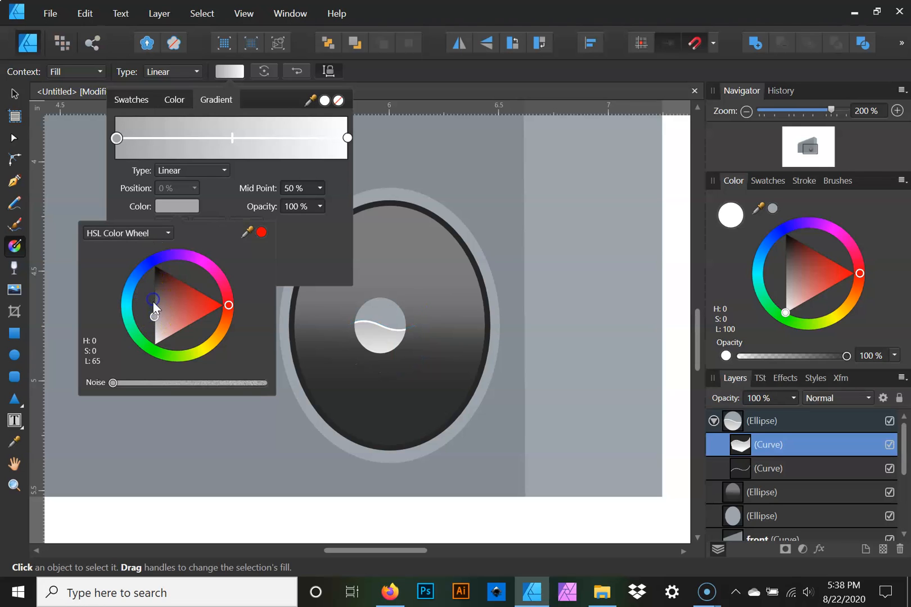
left_click(151, 299)
left_click_drag(190, 302, 153, 303)
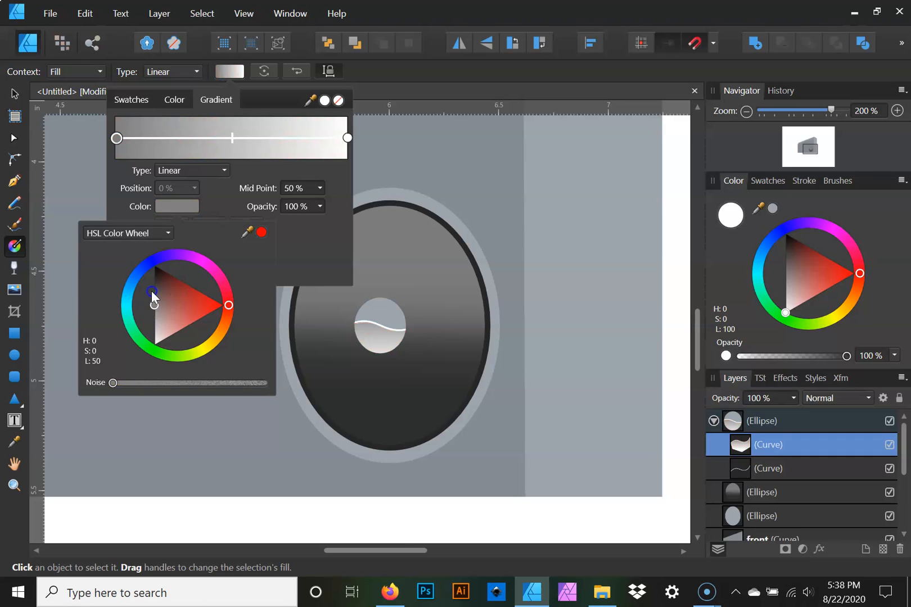
left_click(155, 296)
left_click_drag(156, 297, 203, 320)
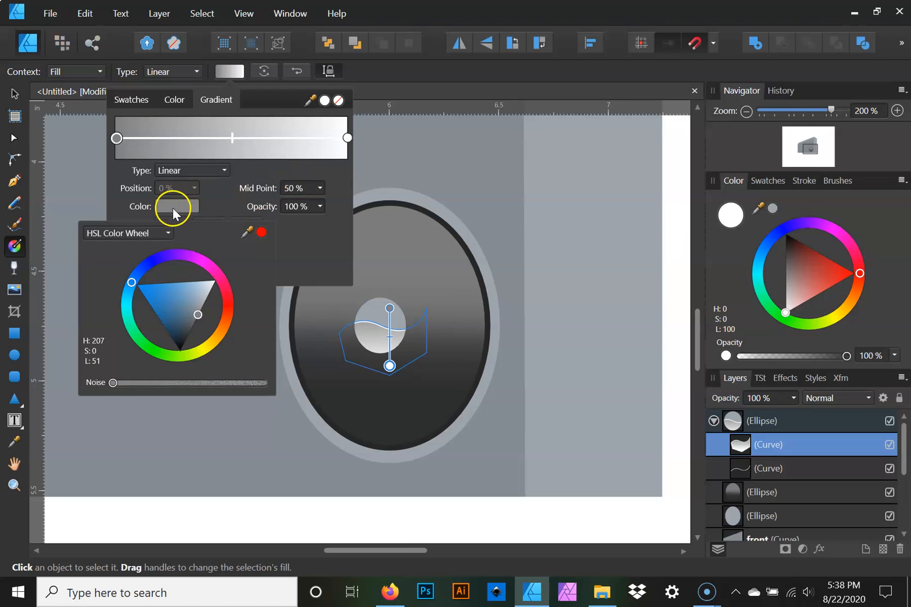
left_click(173, 207)
- Set the gradient's end stop to a light neutral grey with hue 210, saturation 0 and lightness 72
left_click(348, 138)
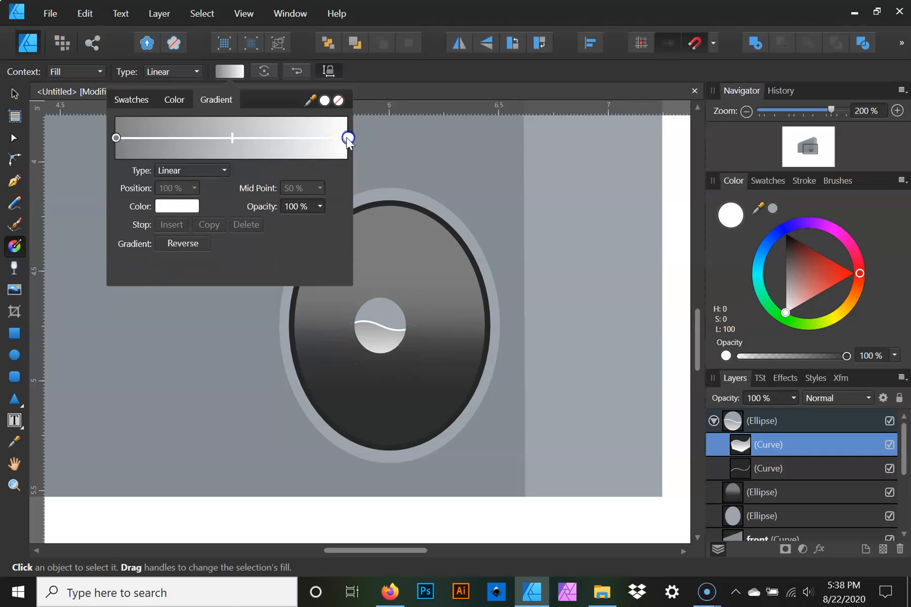
left_click(177, 205)
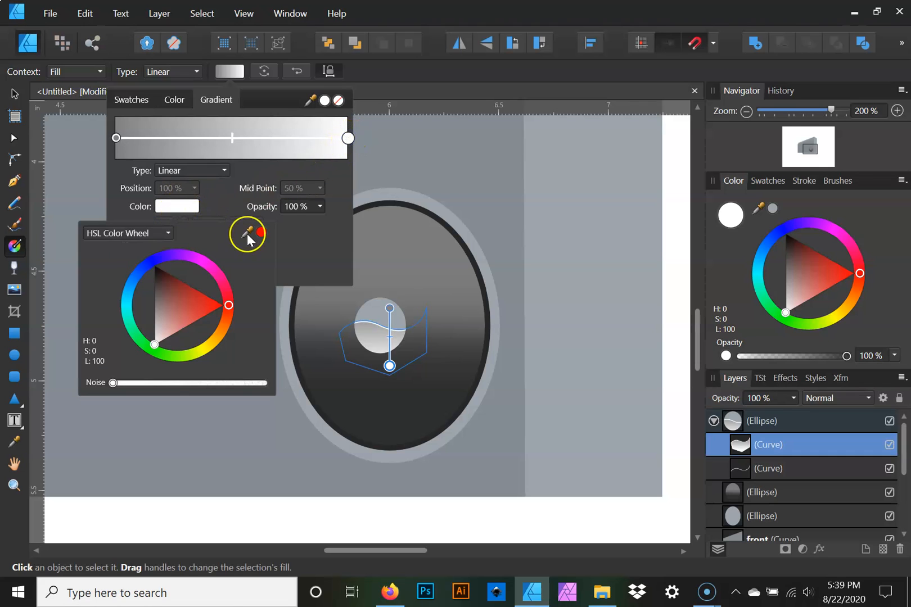
left_click_drag(261, 235, 315, 298)
left_click(262, 233)
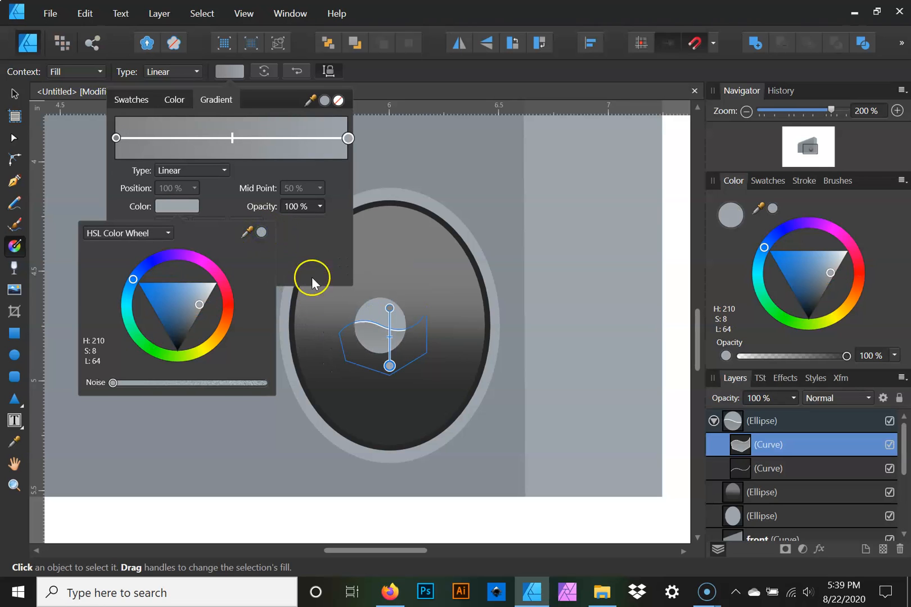
left_click_drag(199, 304, 208, 309)
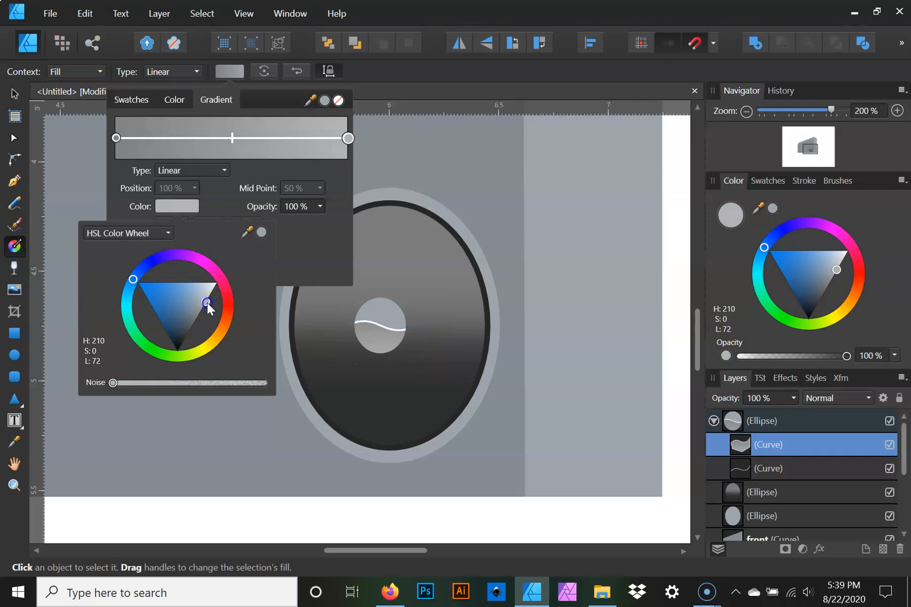
- Set the gradient's start stop to a neutral grey with 36 lightness, and switch to node editing on the boombox's lighter side face
left_click(117, 139)
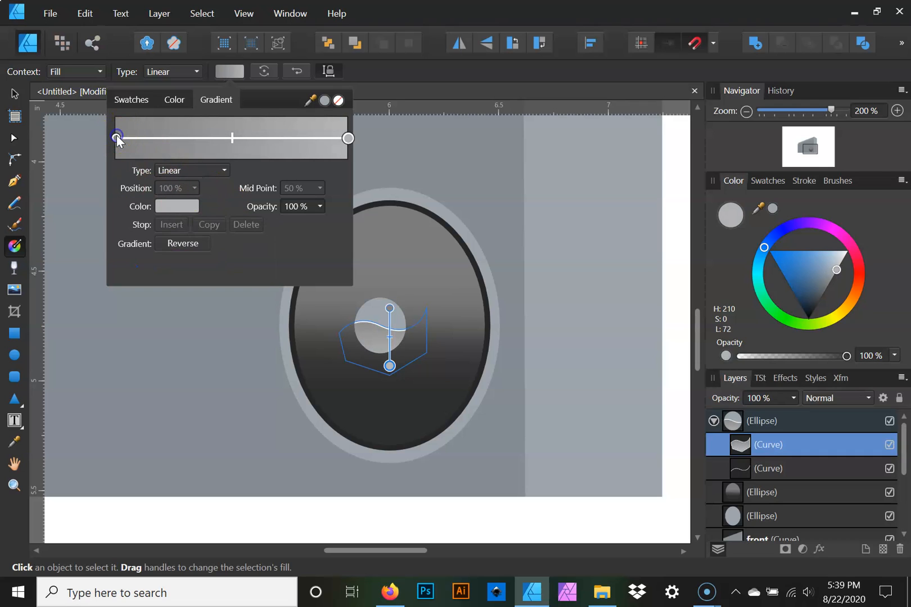
left_click(168, 207)
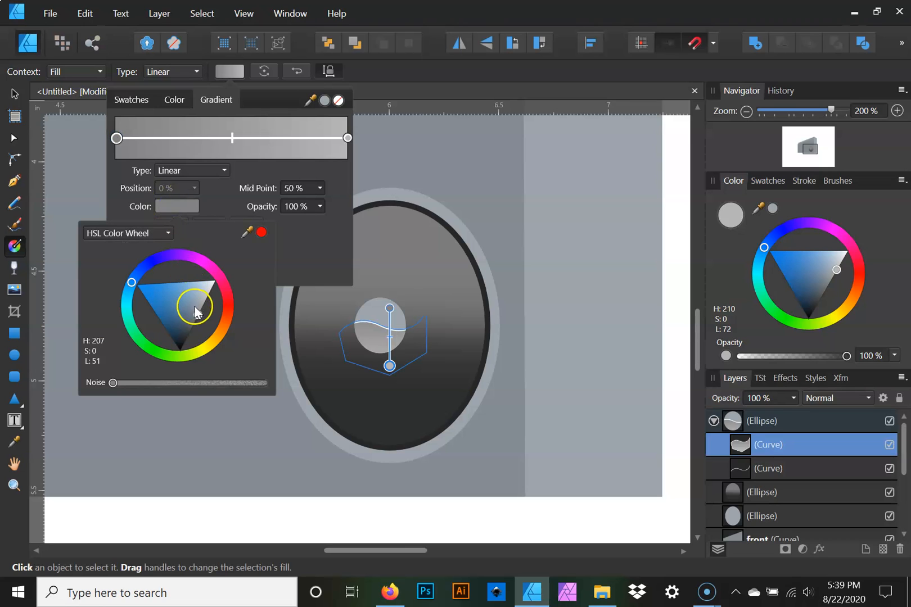
left_click(198, 306)
left_click_drag(199, 307, 194, 323)
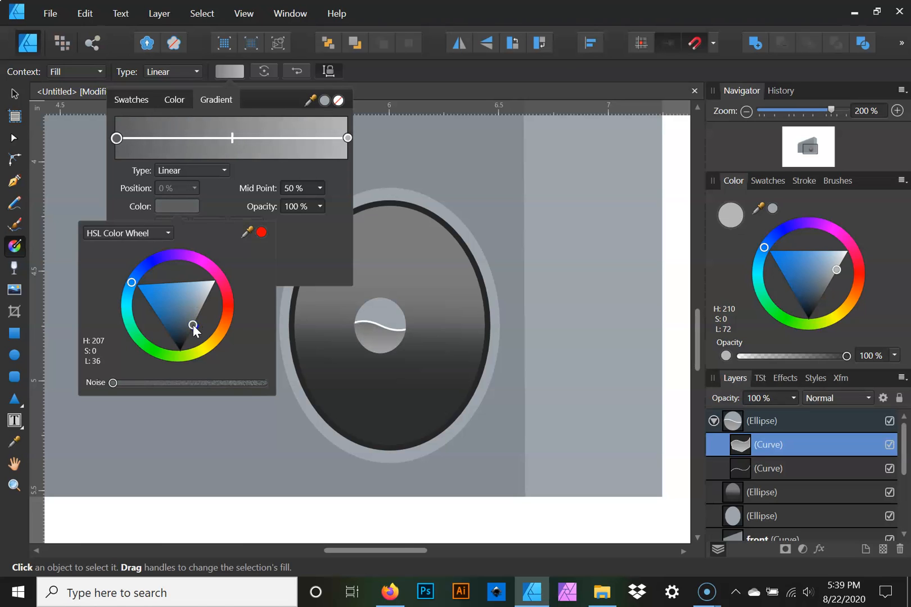
left_click_drag(193, 326, 192, 325)
left_click(14, 92)
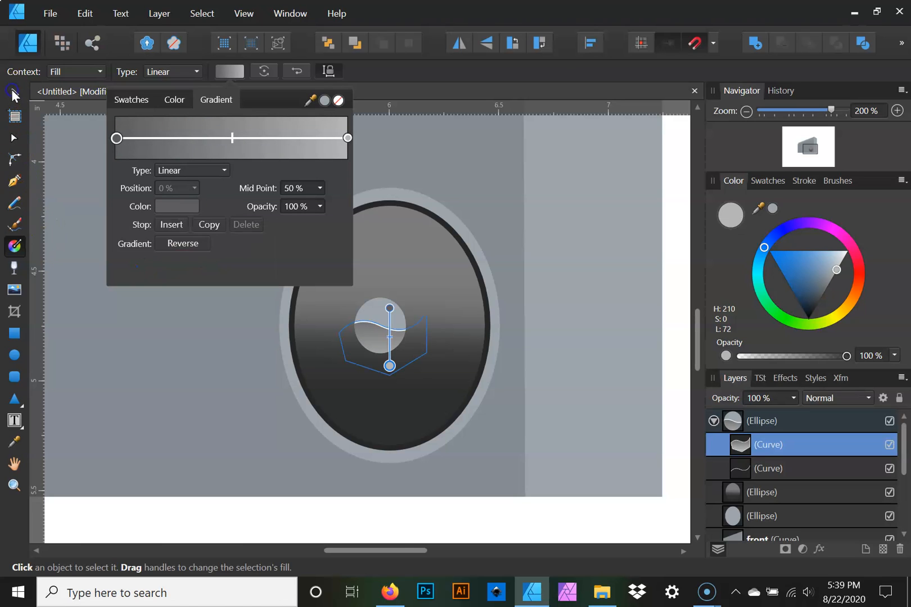
left_click(562, 242)
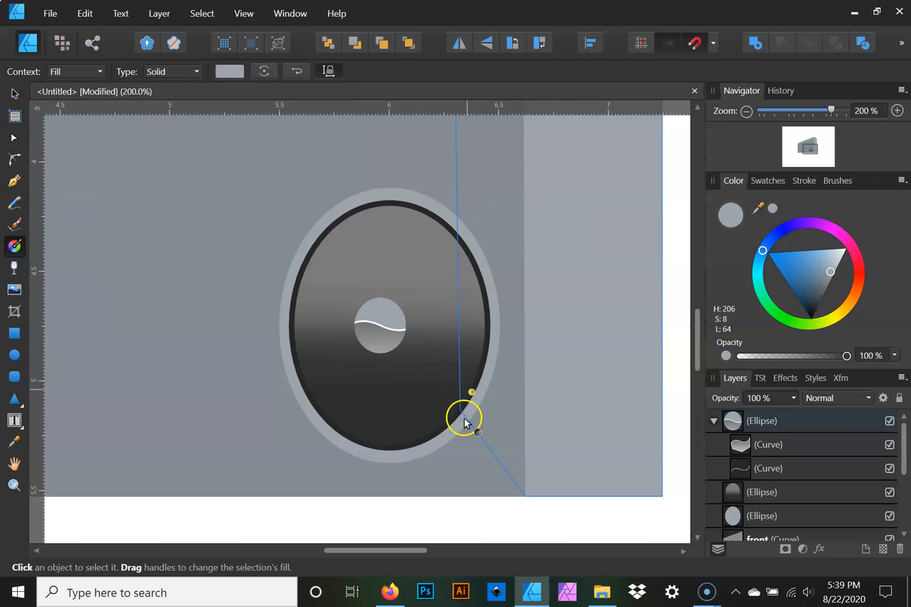
left_click(14, 138)
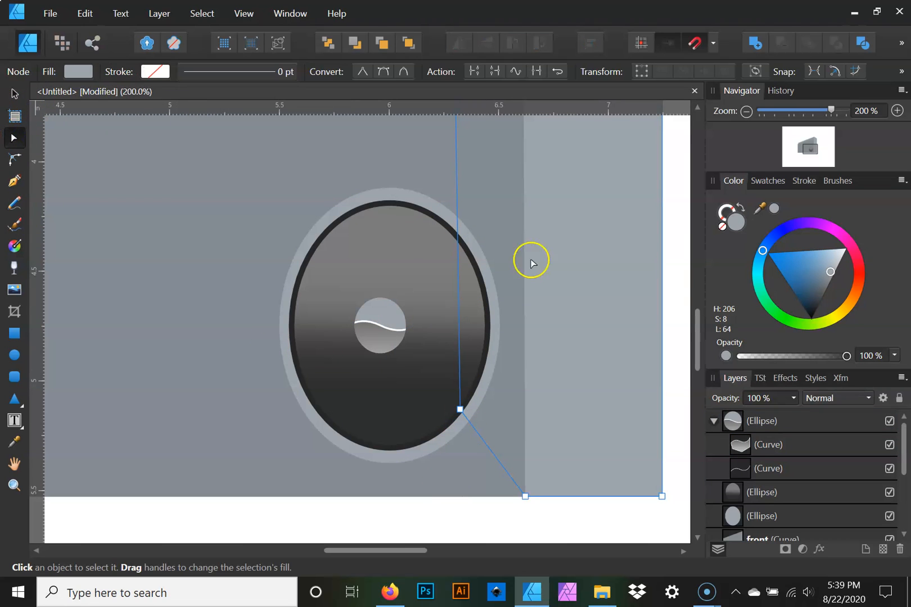
- Sharpen the light-to-dark transition in the dark speaker ellipse's gradient, with the first midpoint at 99% and a dark stop at 49%
left_click(745, 112)
left_click(746, 112)
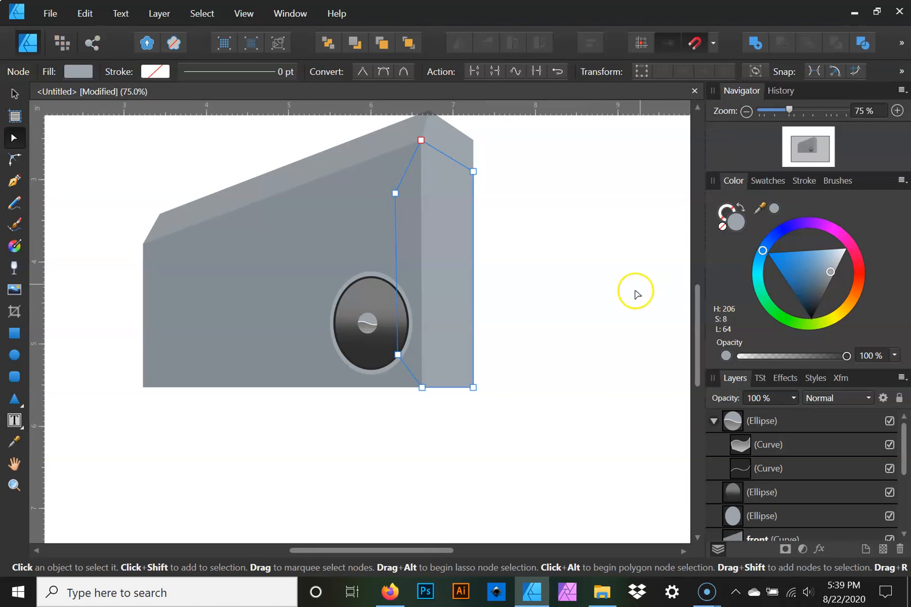
left_click(371, 344)
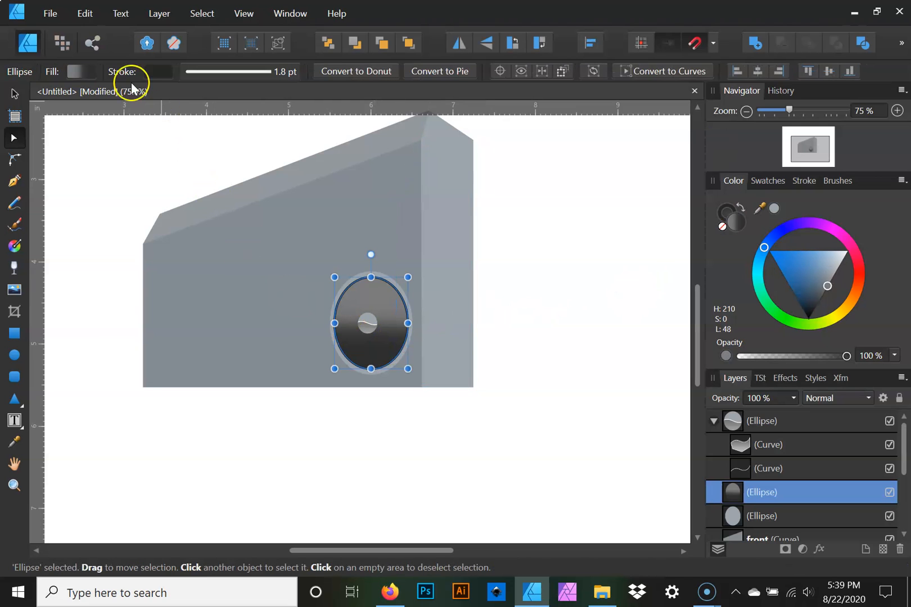
left_click(73, 72)
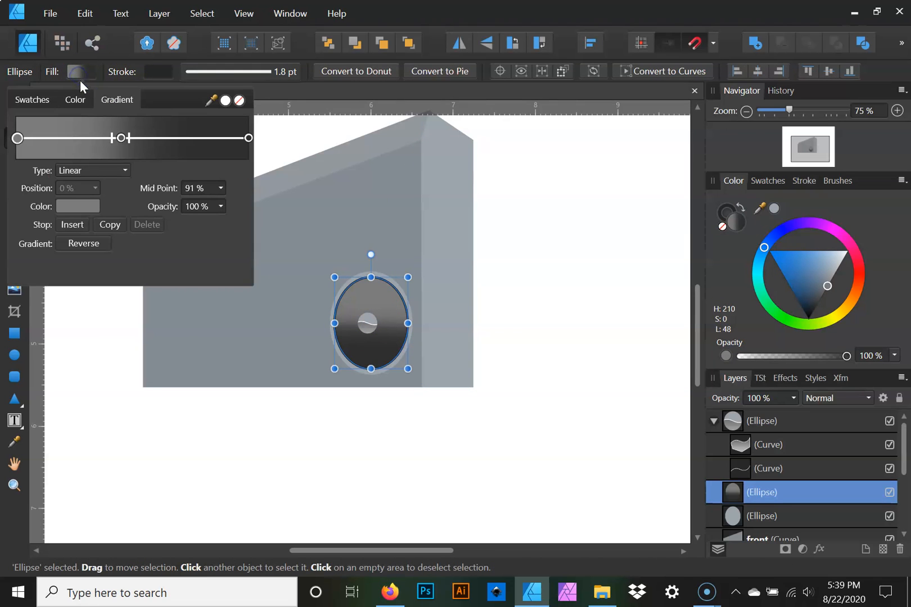
mouse_move(131, 138)
left_mouse_down()
mouse_move(112, 138)
mouse_move(122, 143)
left_mouse_up()
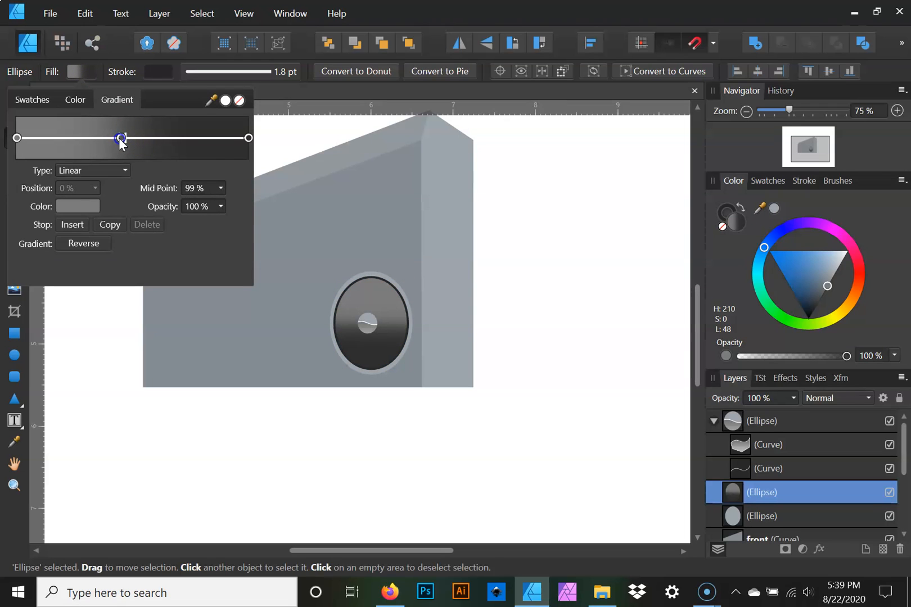
left_click(120, 138)
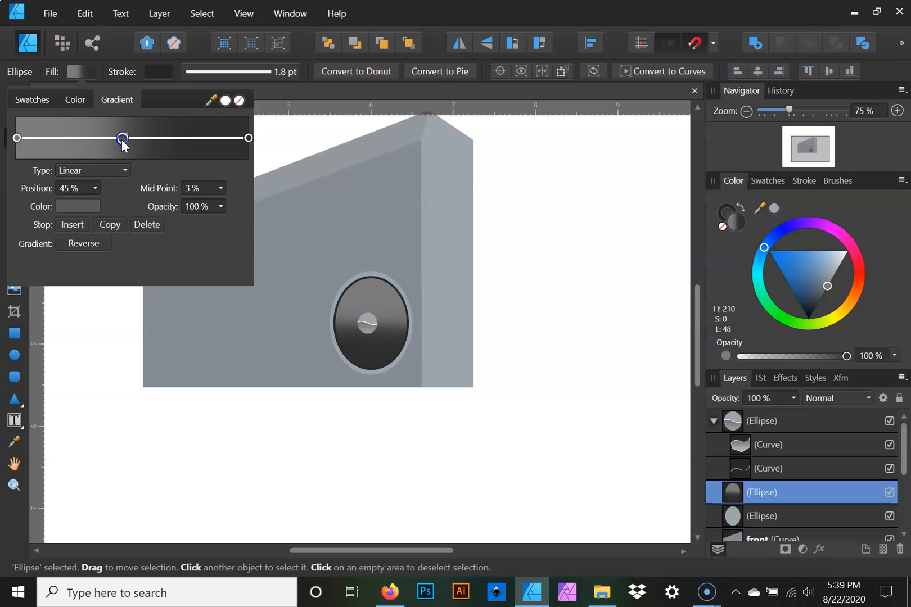
left_click_drag(122, 138, 132, 141)
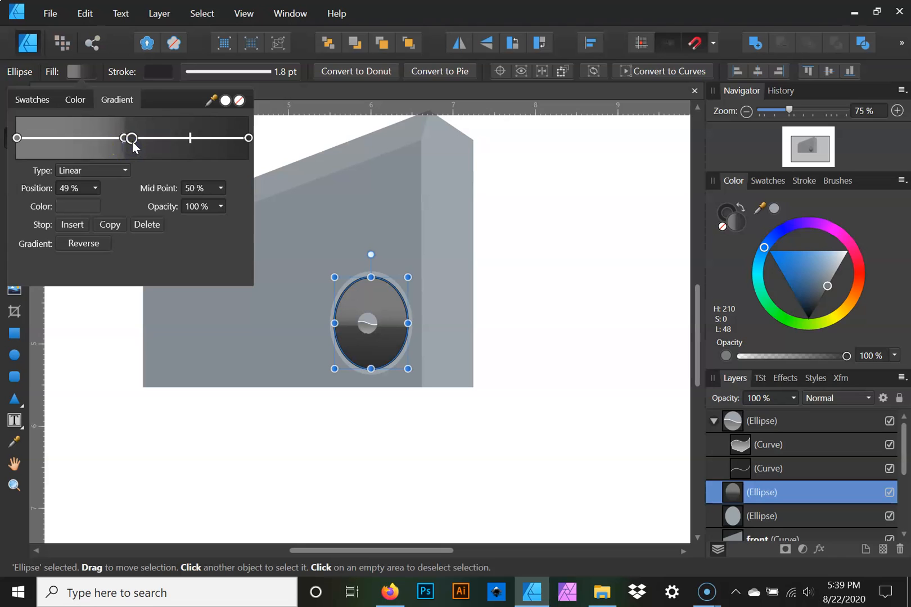
left_click(126, 140)
key("Escape")
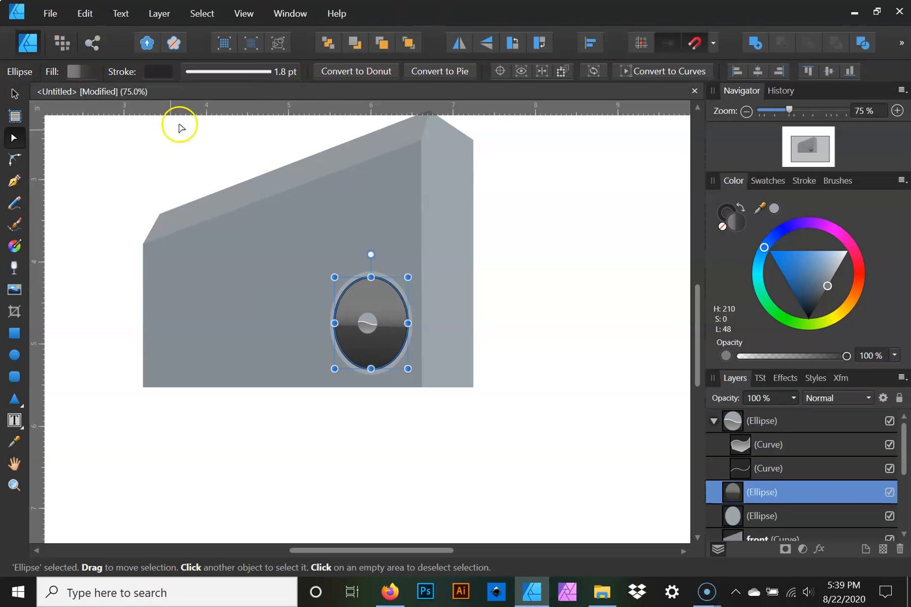
- Tilt the dark ellipse's linear gradient slightly by moving its light upper end outward to the ellipse's left edge
left_click(16, 248)
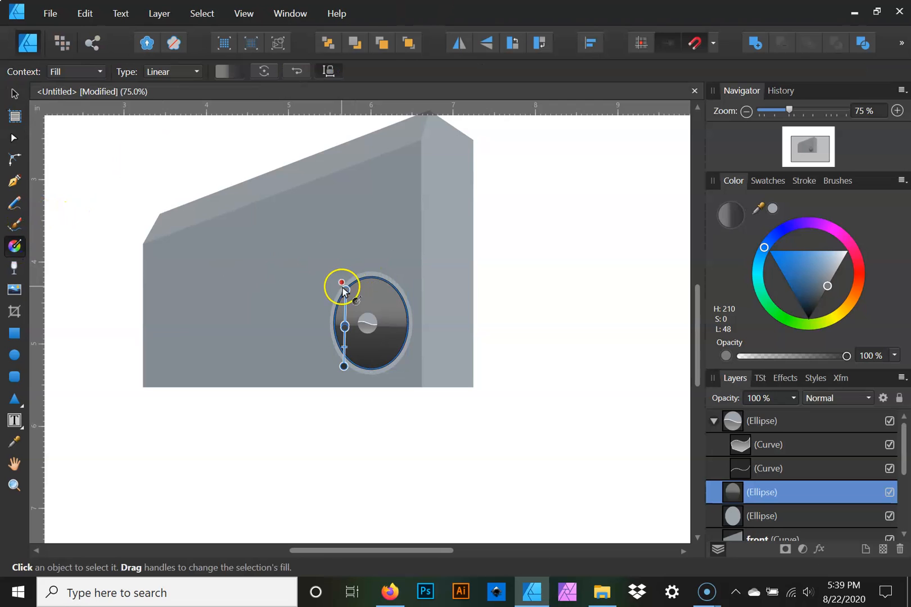
left_click_drag(344, 289, 339, 289)
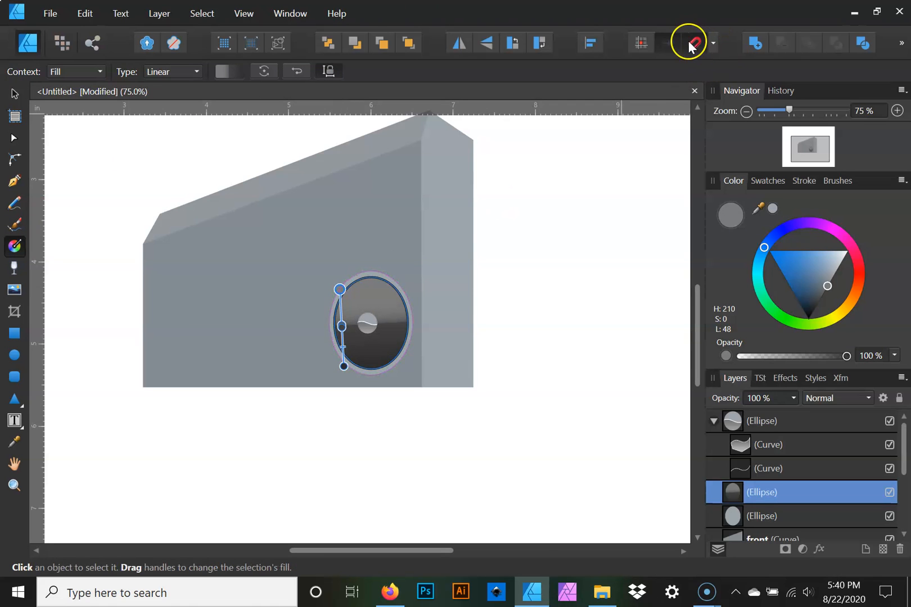
mouse_move(341, 288)
left_mouse_down()
mouse_move(348, 286)
mouse_move(337, 291)
left_mouse_up()
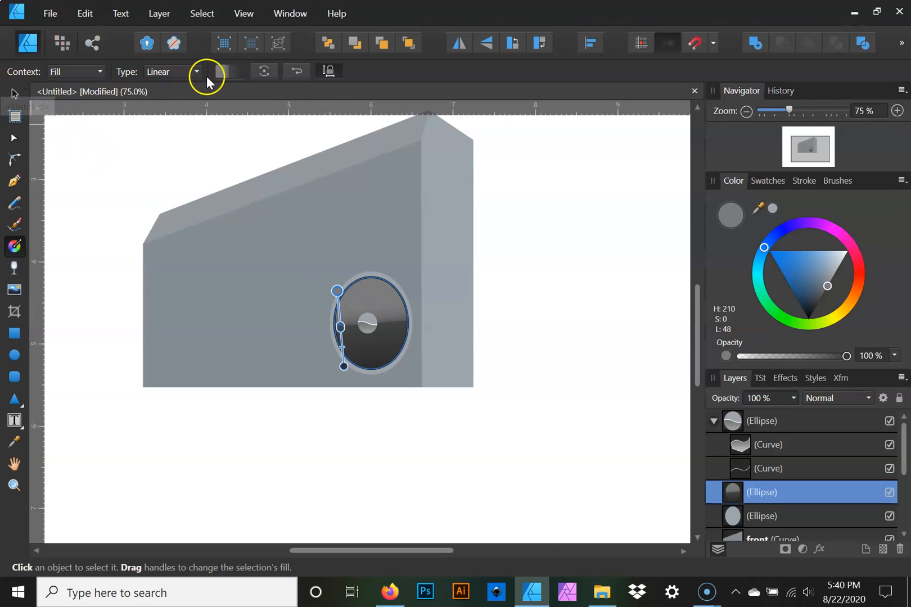
- Add noise to the gradient's light start stop, at roughly a quarter of the full noise range
left_click(222, 70)
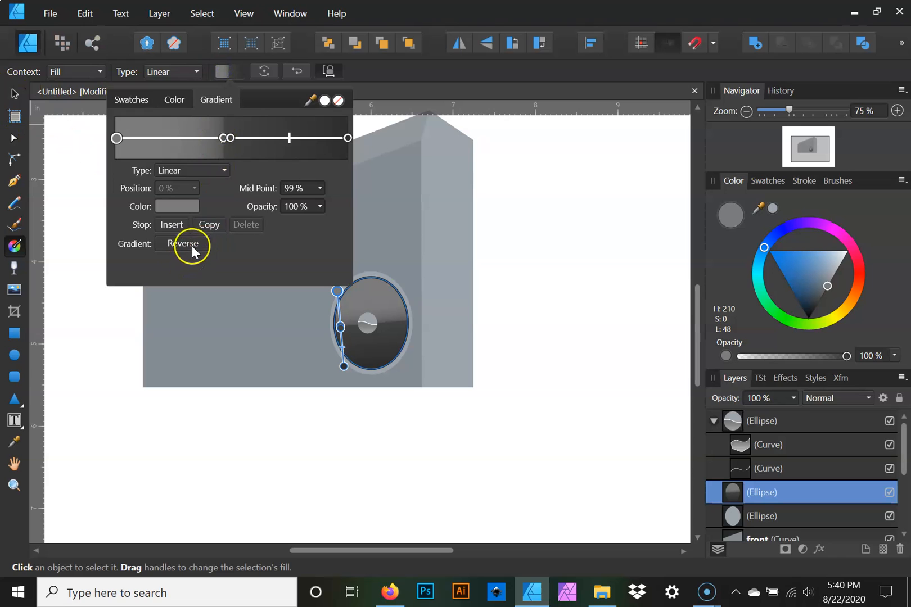
left_click(117, 140)
left_click(117, 139)
left_click(117, 140)
left_click(176, 206)
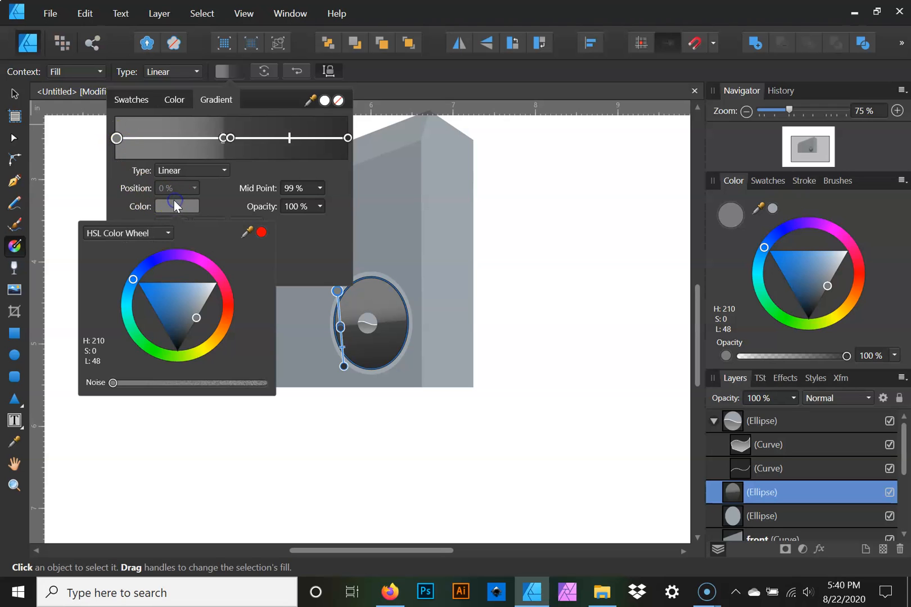
left_click(114, 384)
mouse_move(135, 390)
left_mouse_down()
mouse_move(163, 392)
mouse_move(149, 392)
left_mouse_up()
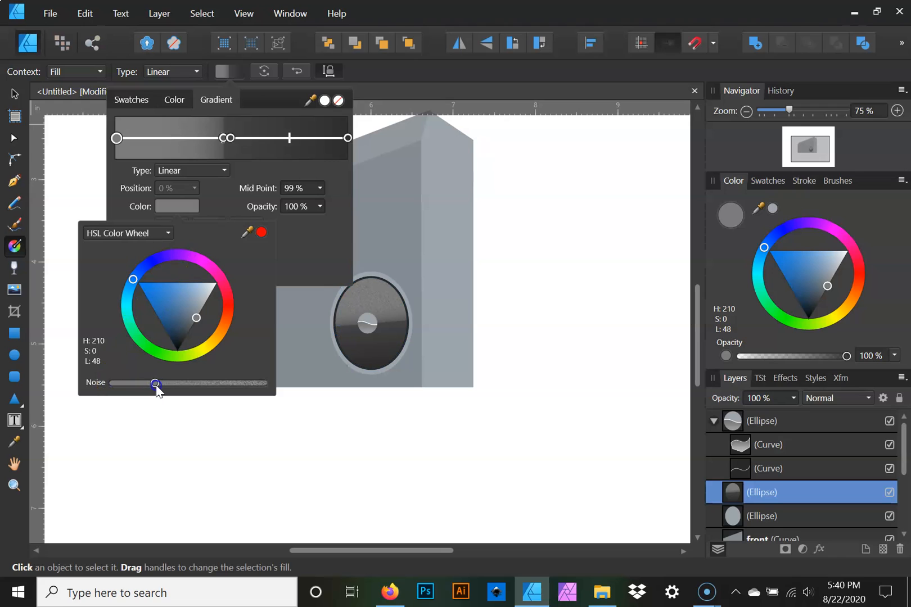
left_click(219, 139)
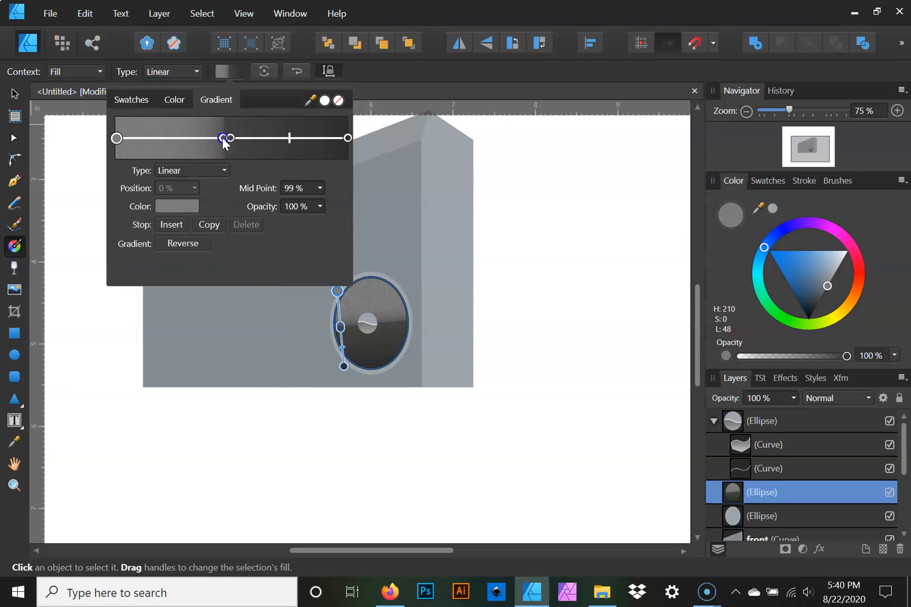
- Add noise to the colours of the 46% and 49% gradient stops on the dark speaker ellipse
left_click(225, 140)
left_click(178, 214)
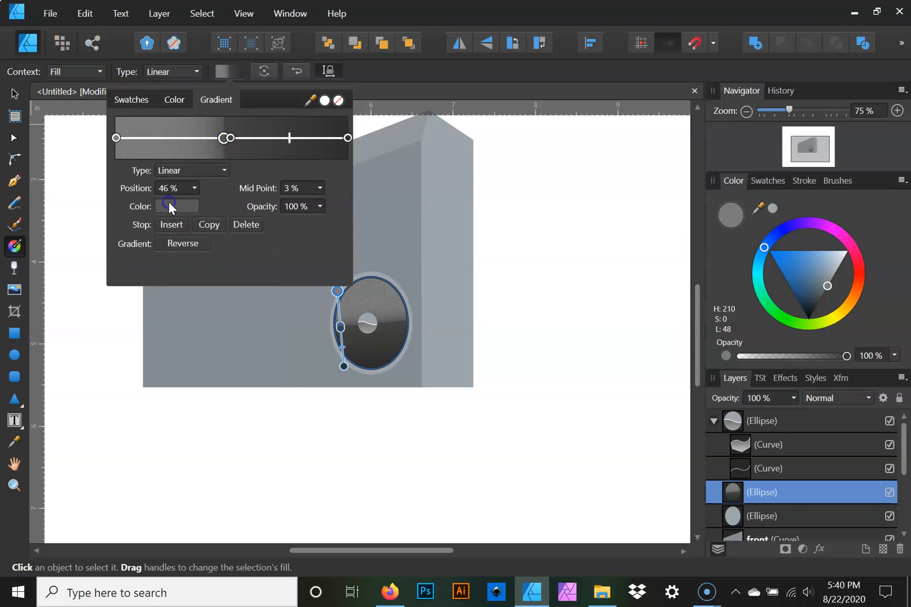
left_click_drag(113, 383, 143, 385)
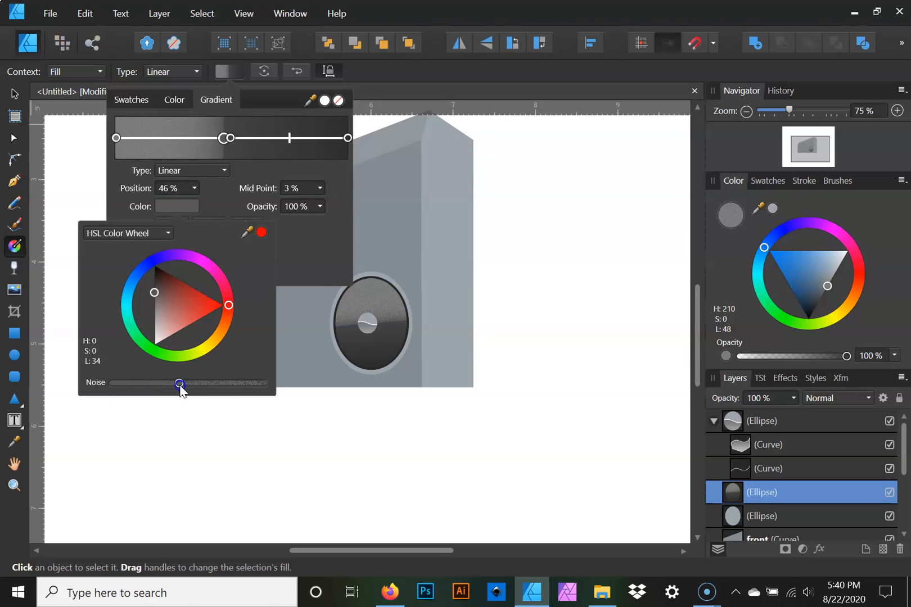
left_click(230, 138)
left_click(174, 206)
left_click_drag(114, 383, 123, 384)
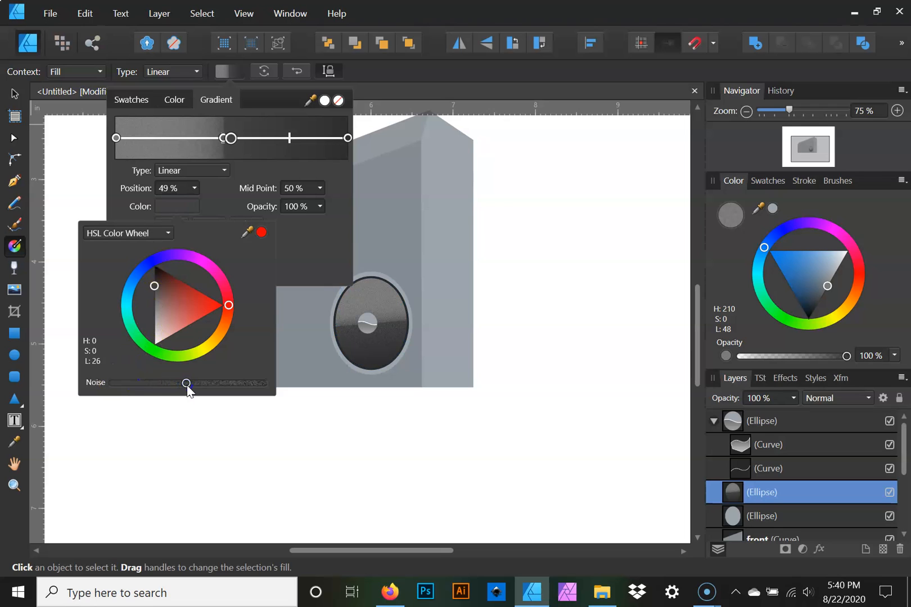
left_click_drag(191, 392, 192, 389)
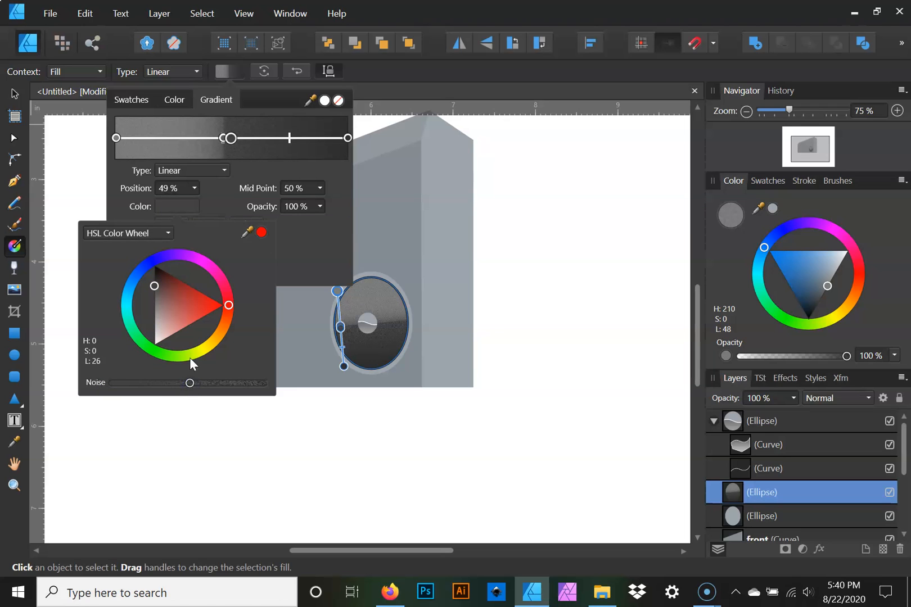
- Reduce the noise on the 0% stop of the dark ellipse's gradient, then deselect the ellipse
left_click(116, 137)
left_click(185, 209)
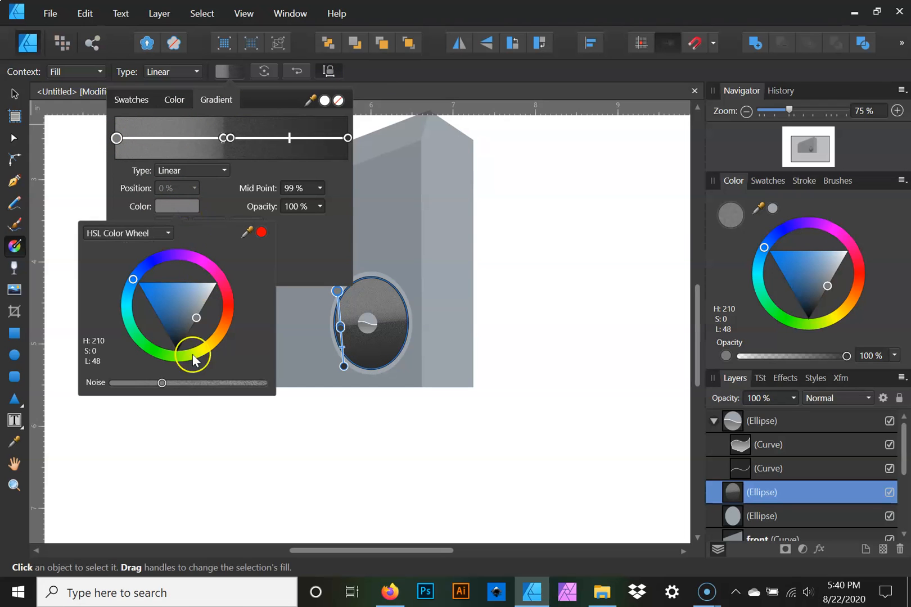
left_click(160, 384)
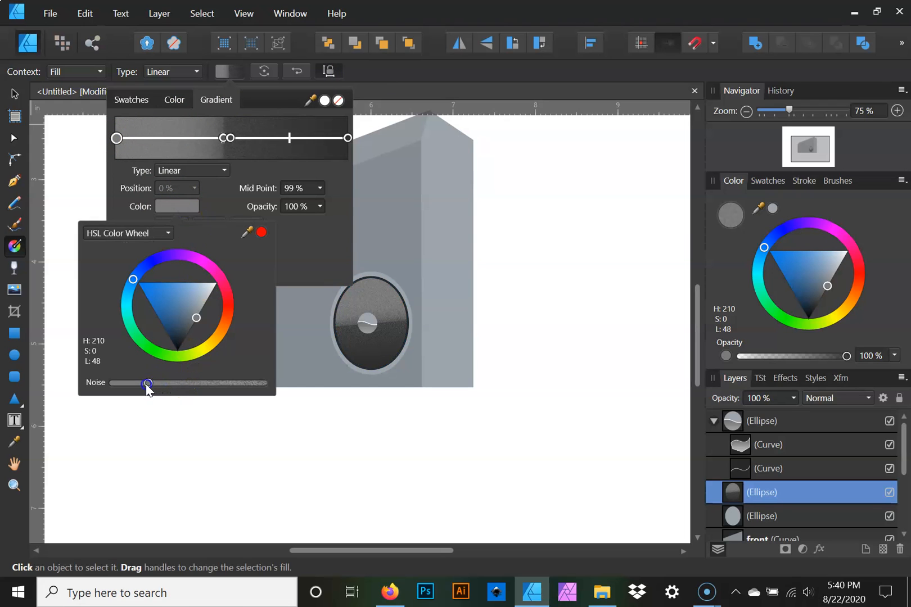
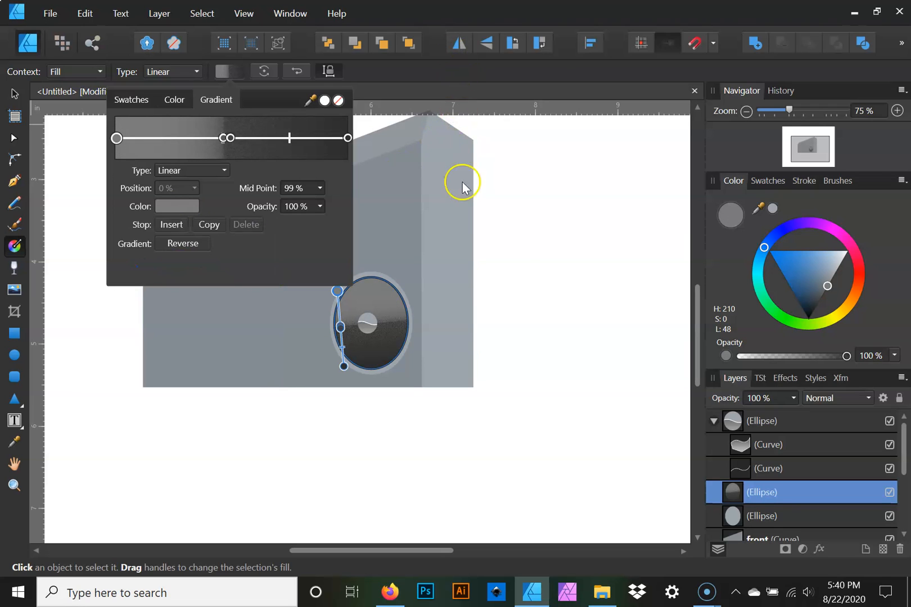
left_click(547, 266)
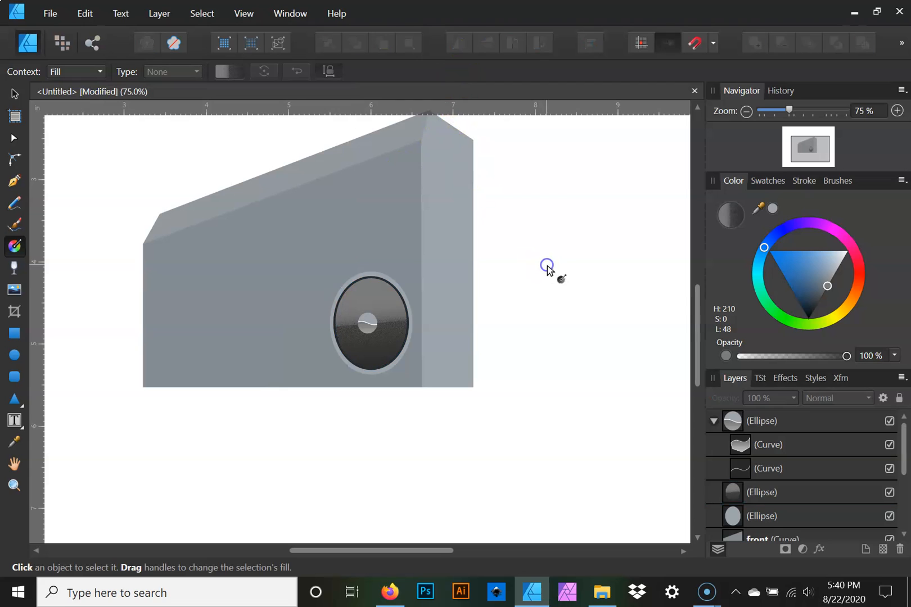
- Draw a straight Pen line from the front panel's upper inner corner diagonally across to the side panel's outer edge
left_click(14, 135)
scroll(493, 274, "down", 1)
scroll(495, 275, "up", 2)
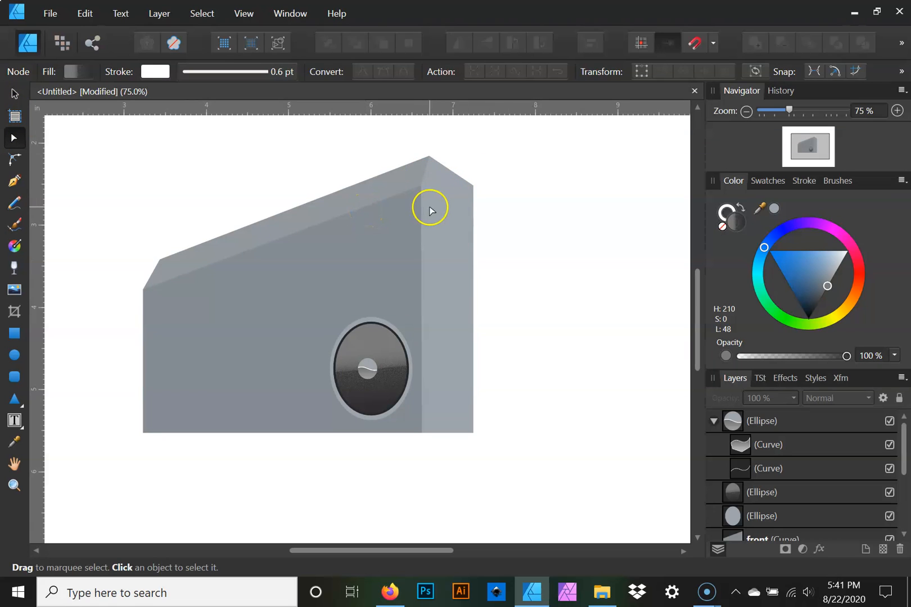
left_click(20, 181)
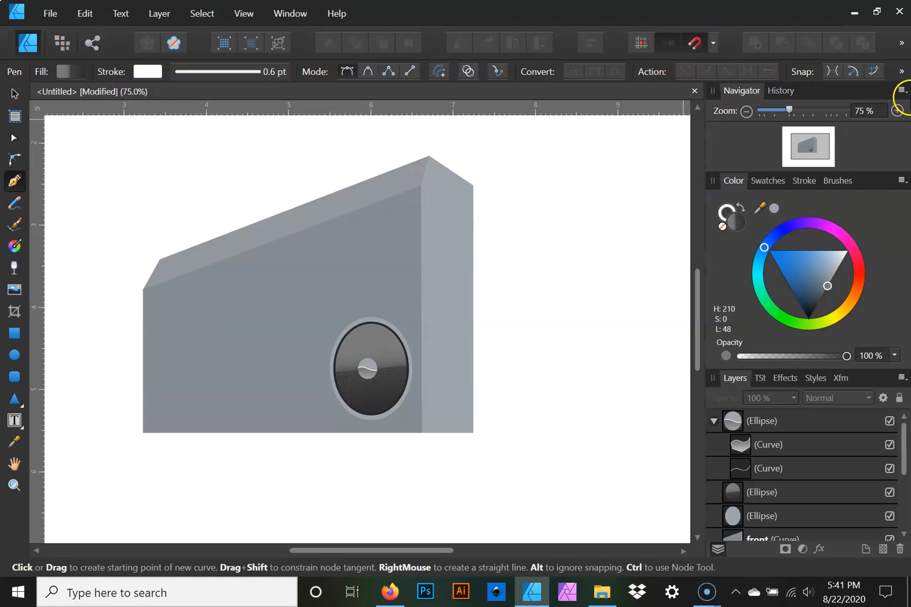
left_click(899, 110)
left_click(897, 112)
left_click_drag(448, 180, 386, 301)
left_click(382, 223)
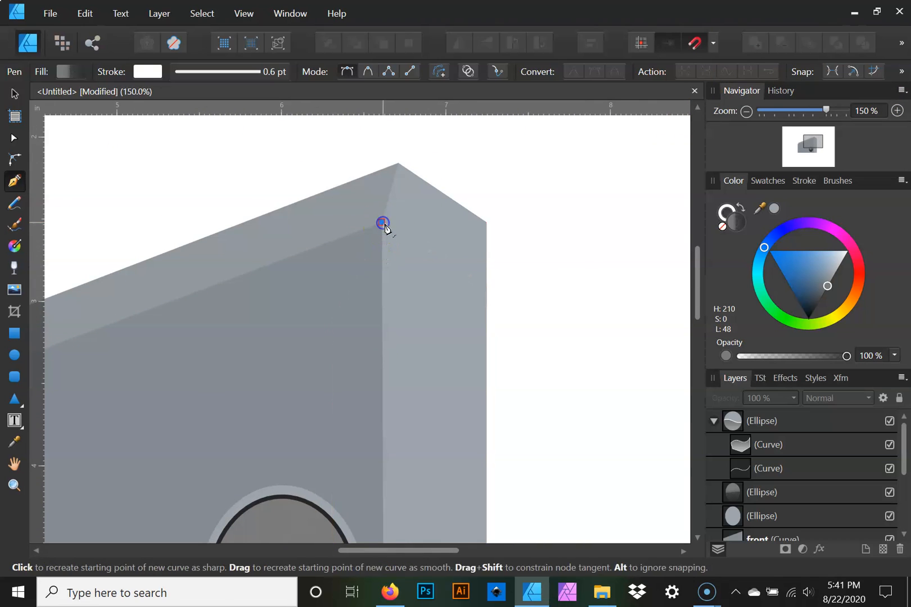
left_click(487, 277)
left_click(489, 278)
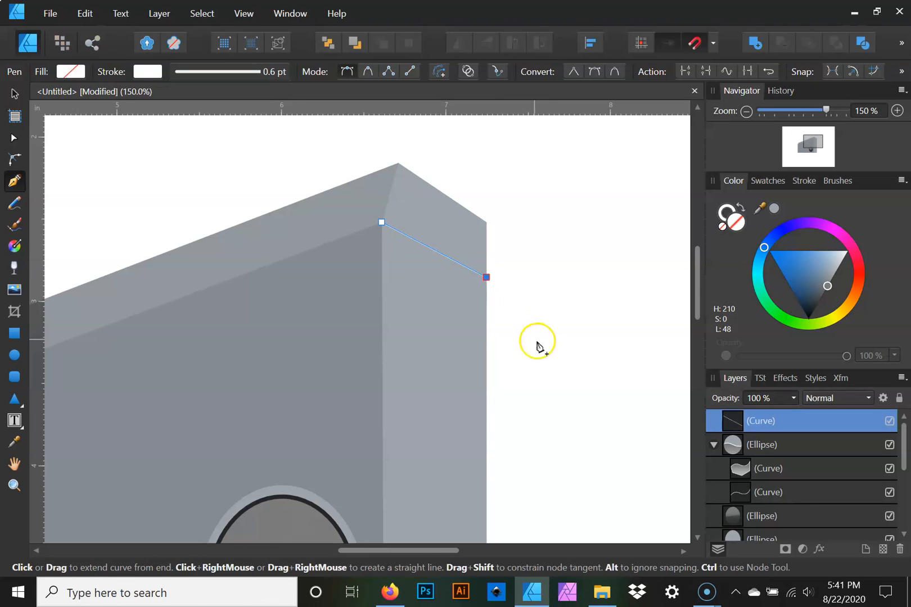
- Give the diagonal line no fill and a grey stroke of H 210, S 2, L 53
left_click(772, 210)
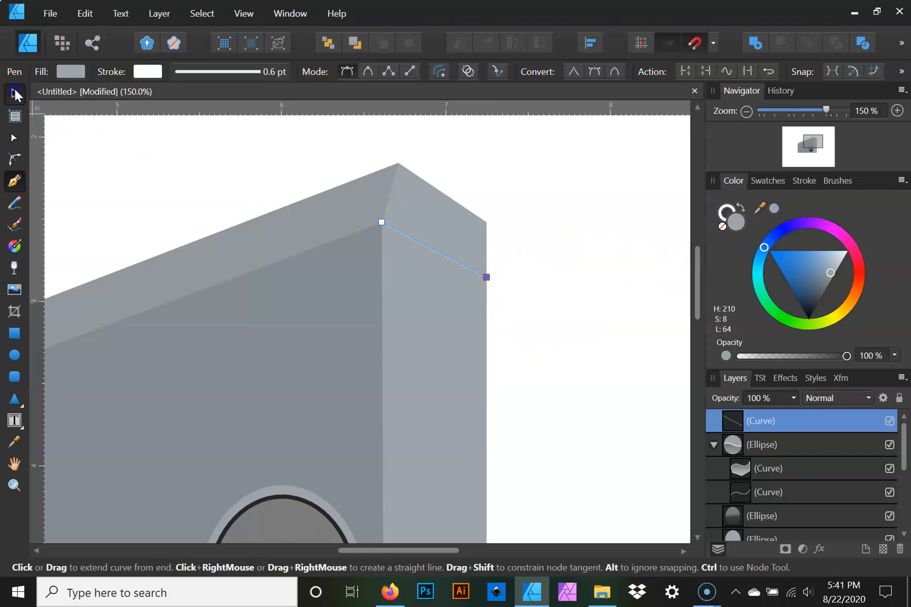
left_click(14, 93)
left_click(741, 212)
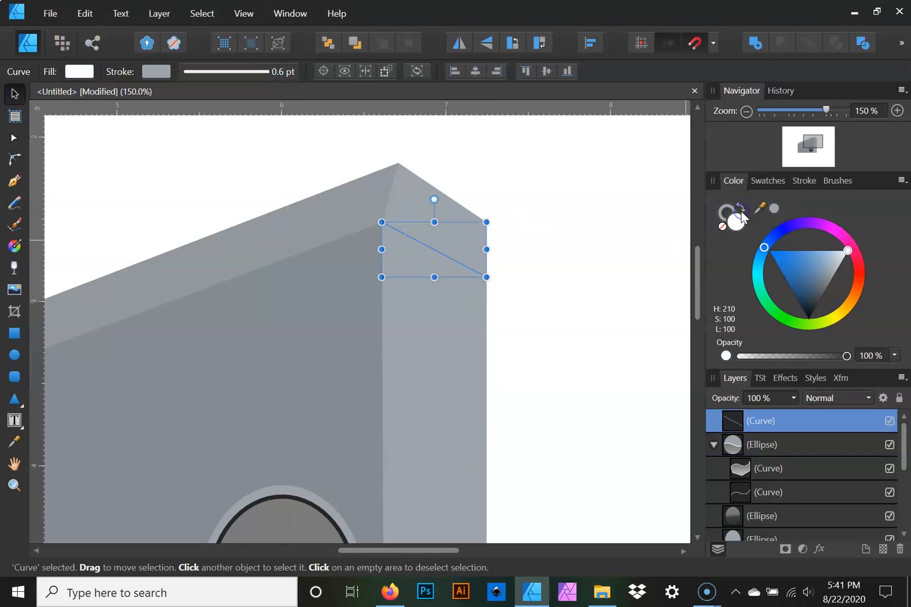
left_click(724, 227)
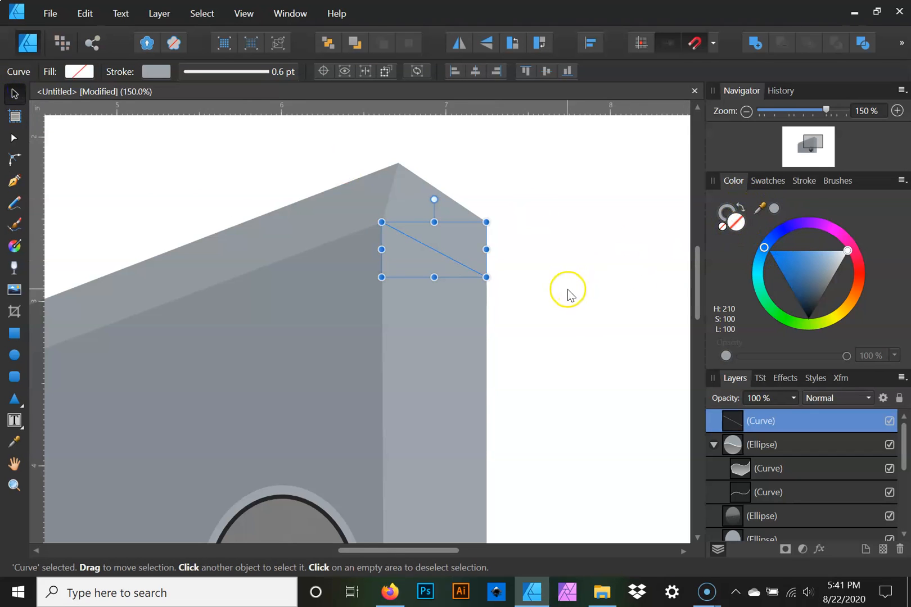
left_click(725, 217)
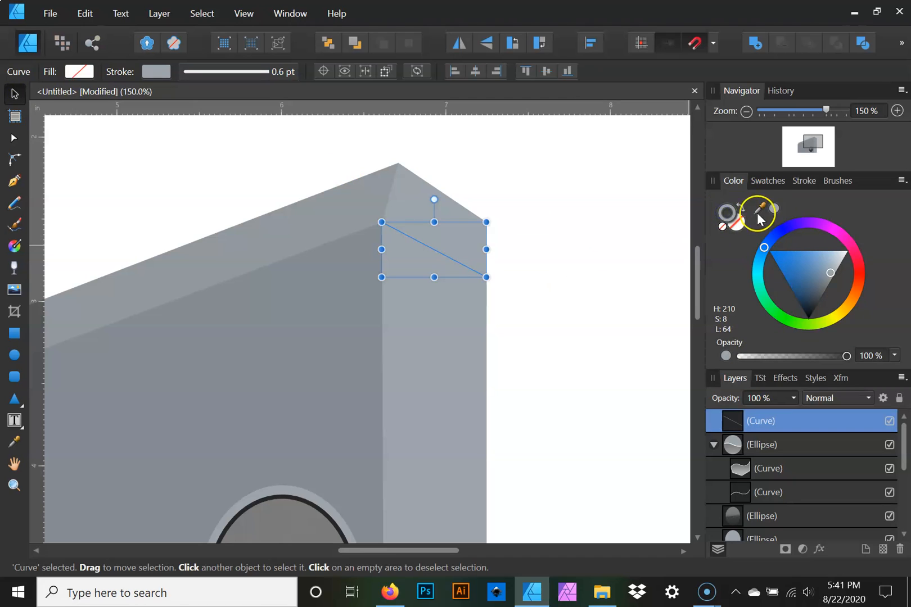
left_click_drag(835, 271, 830, 286)
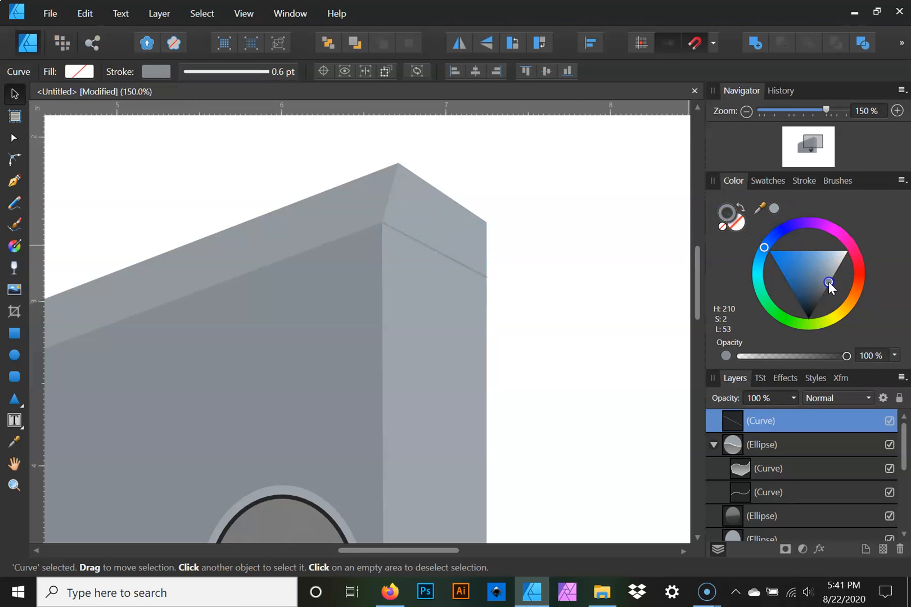
- Try to extend the diagonal line along the front panel's sloped upper edge
key("space")
mouse_move(415, 335)
left_mouse_down()
mouse_move(498, 239)
mouse_move(574, 306)
mouse_move(622, 294)
mouse_move(588, 304)
mouse_move(612, 294)
mouse_move(643, 258)
mouse_move(592, 268)
left_mouse_up()
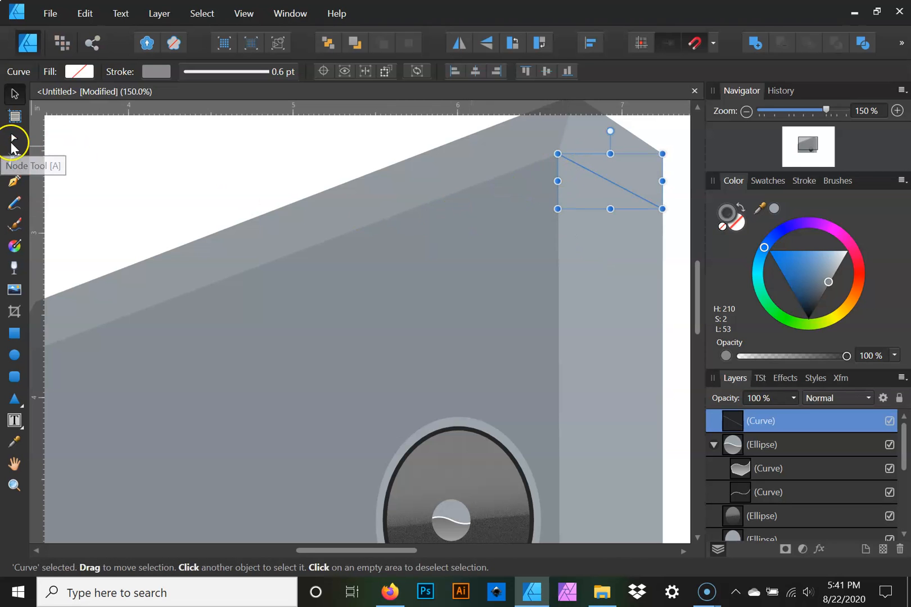
left_click(14, 181)
left_click_drag(448, 222, 412, 233)
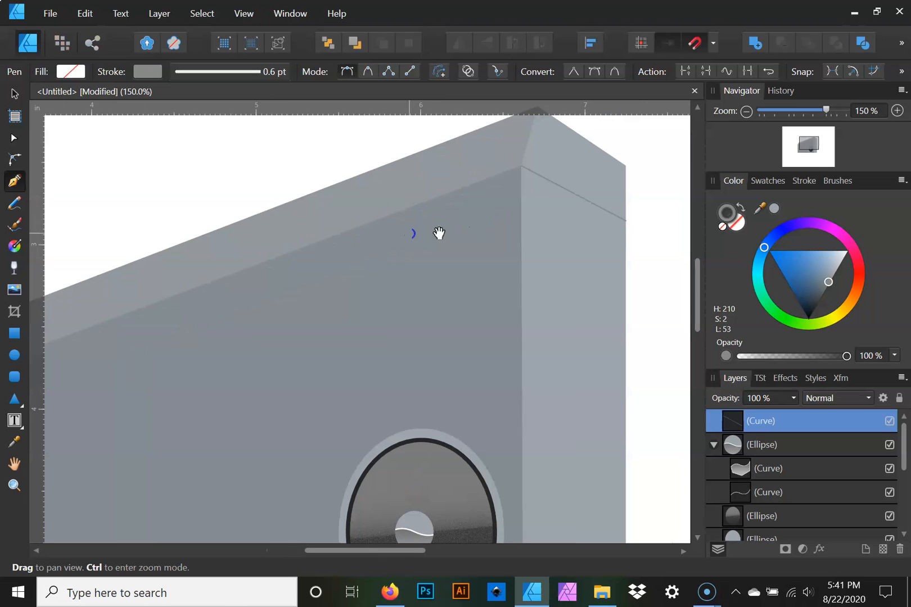
left_click(520, 167)
key("space")
left_click_drag(356, 220, 487, 191)
left_click(92, 342)
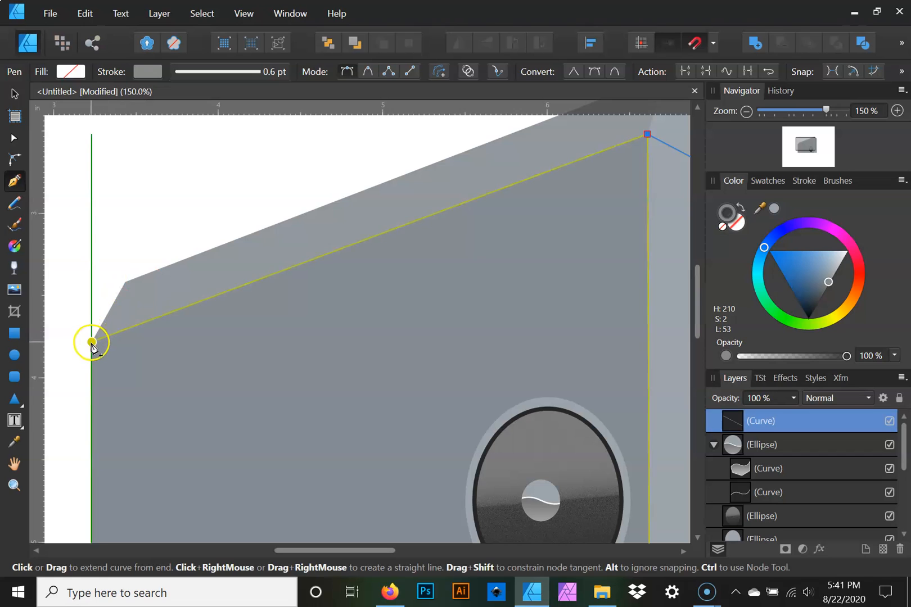
left_click(91, 342)
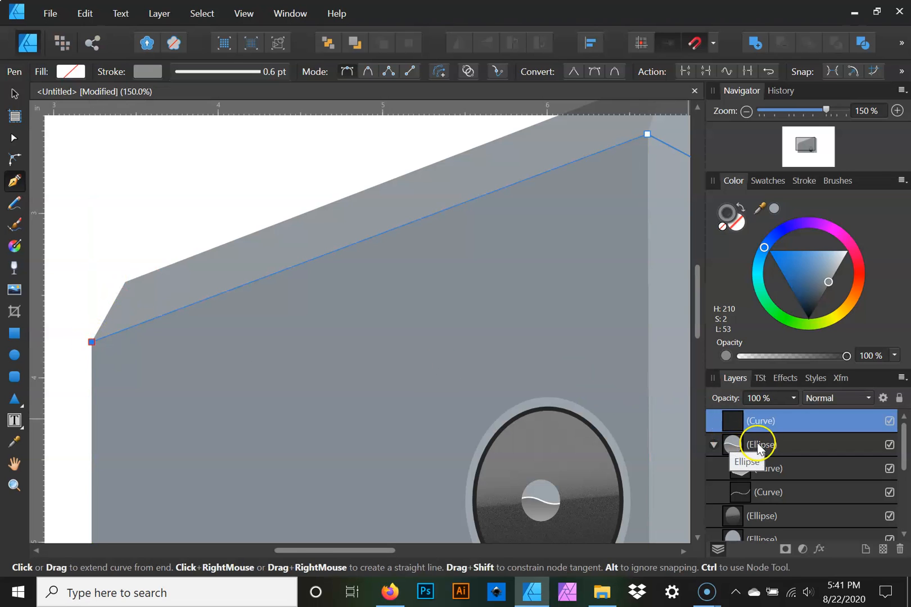
key("ctrl+z")
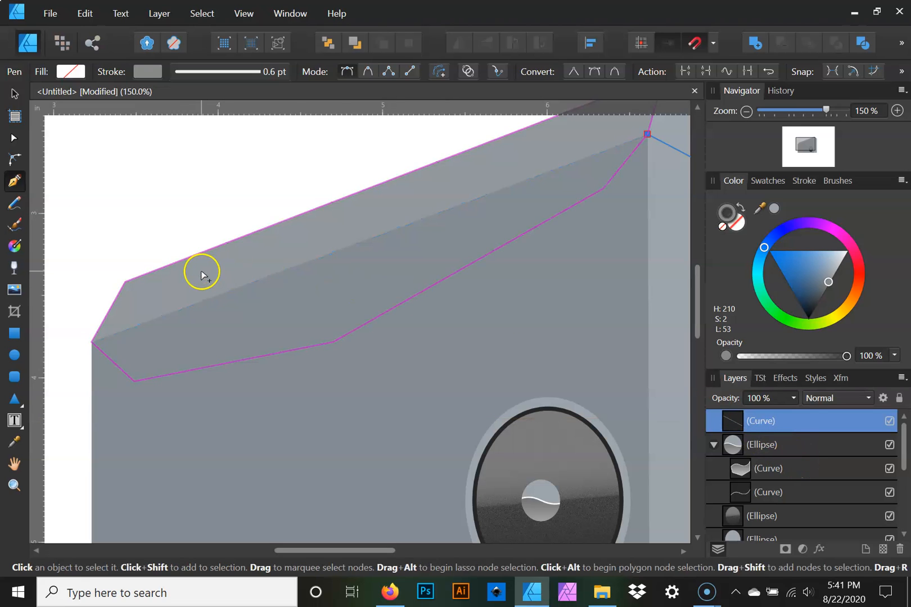
left_click(90, 345)
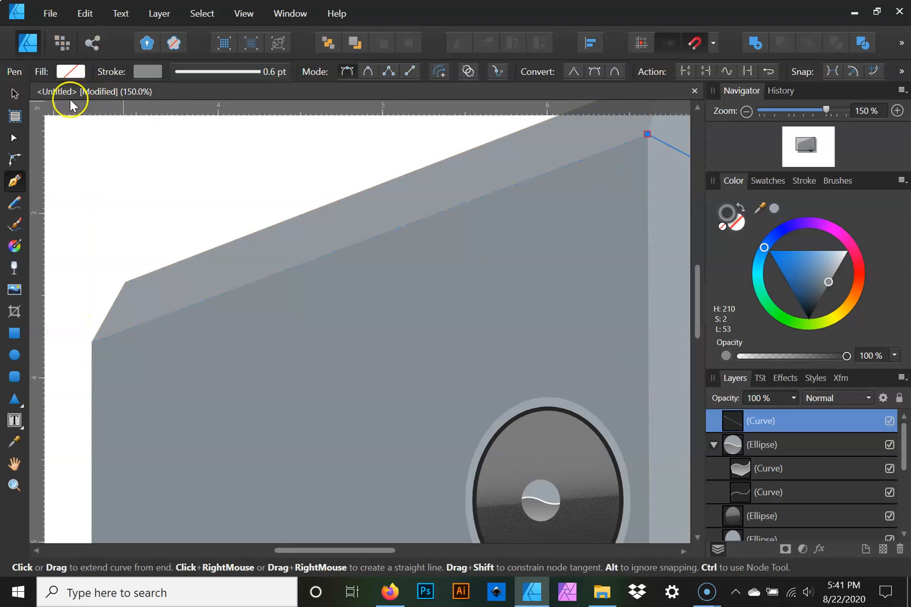
- Draw a separate line along the front panel's sloped upper edge, corner to corner, with a light grey stroke of H 210, S 2, L 72
left_click(10, 93)
left_click(89, 168)
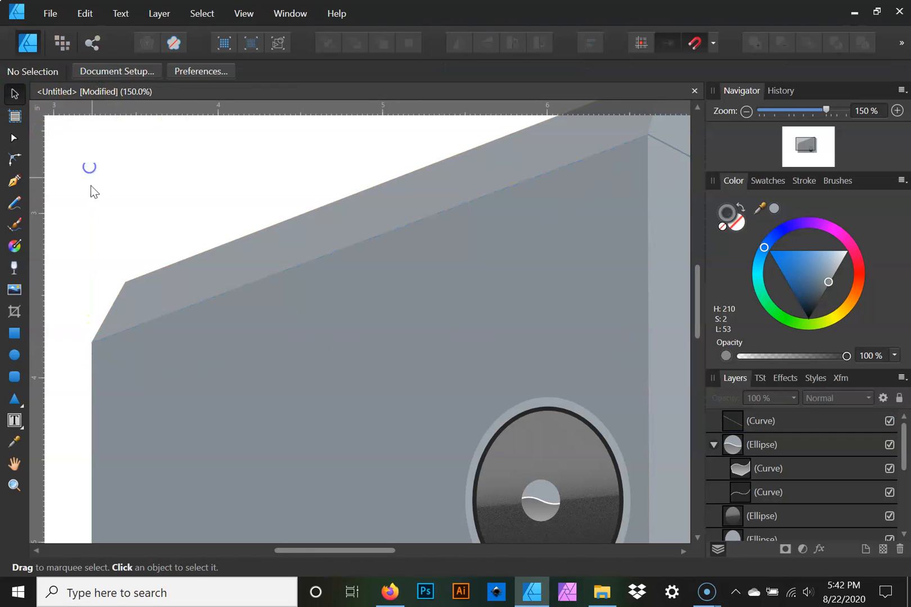
left_click(91, 342)
left_click(538, 175)
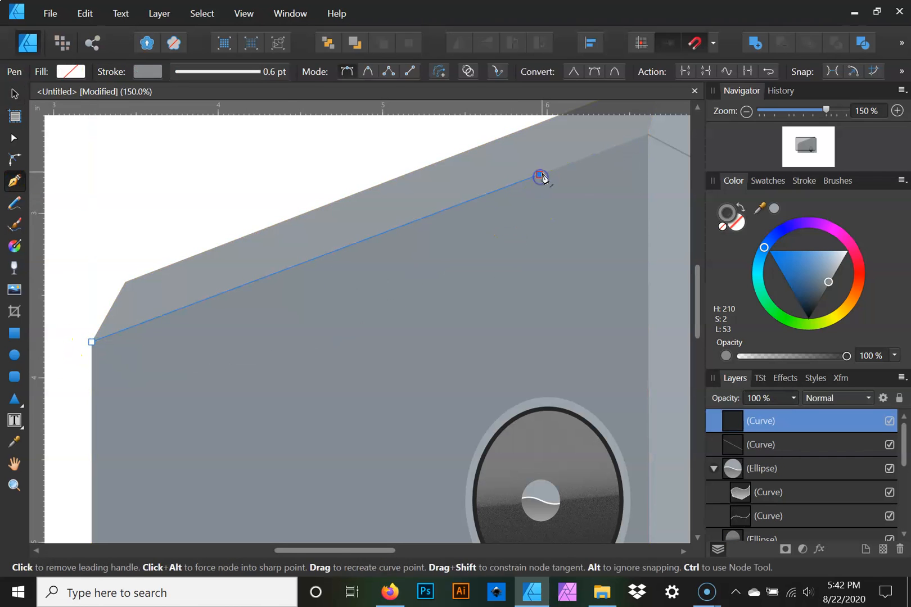
key("a")
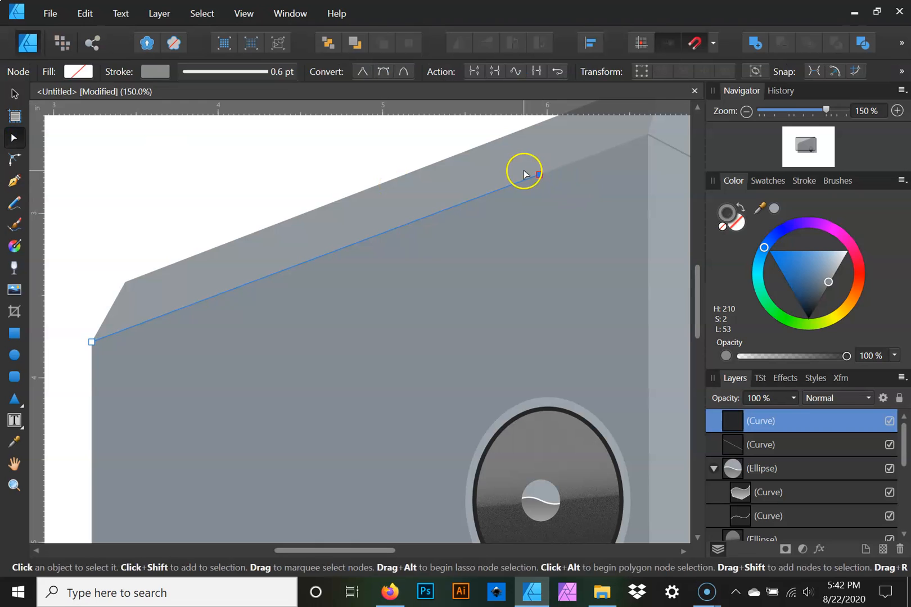
left_click_drag(538, 174, 650, 135)
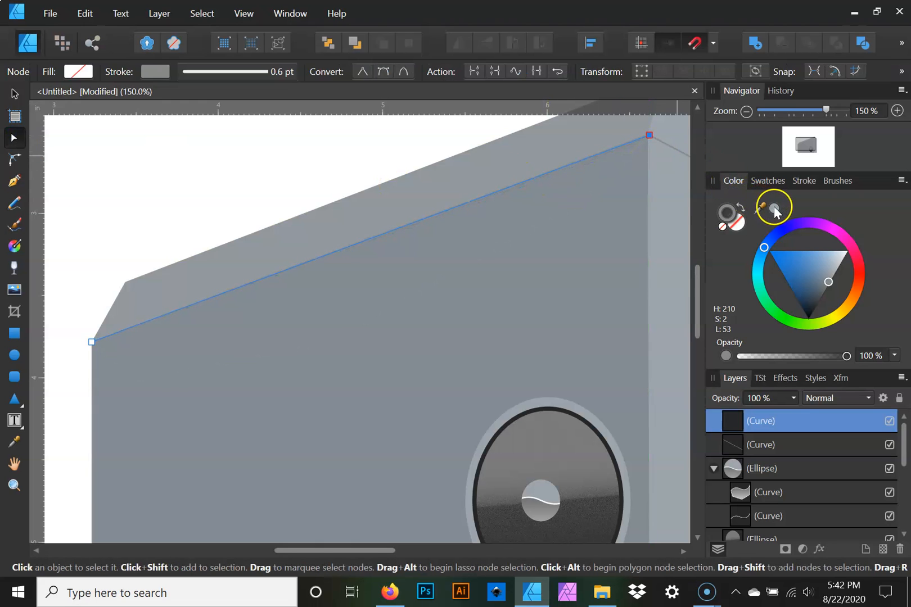
left_click(775, 210)
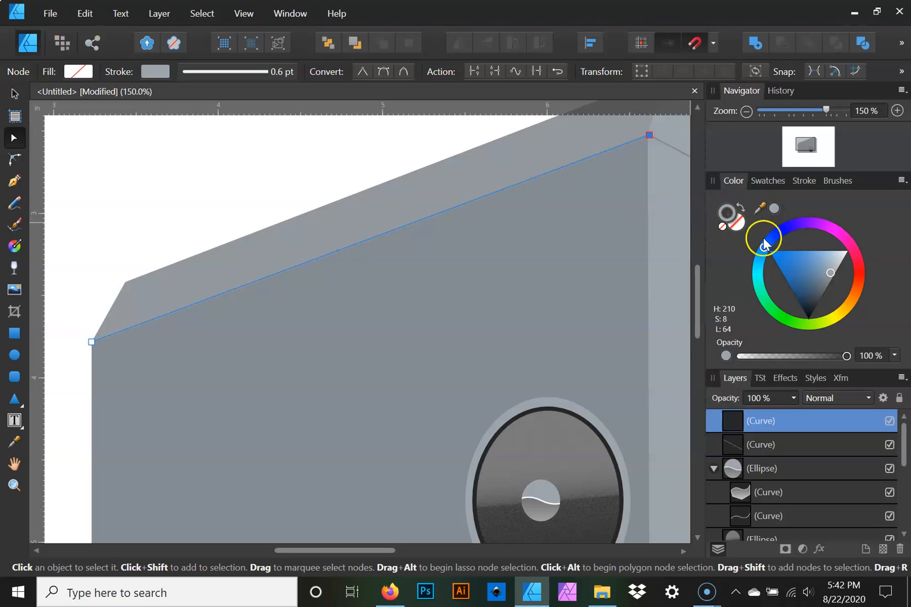
left_click_drag(833, 275, 836, 273)
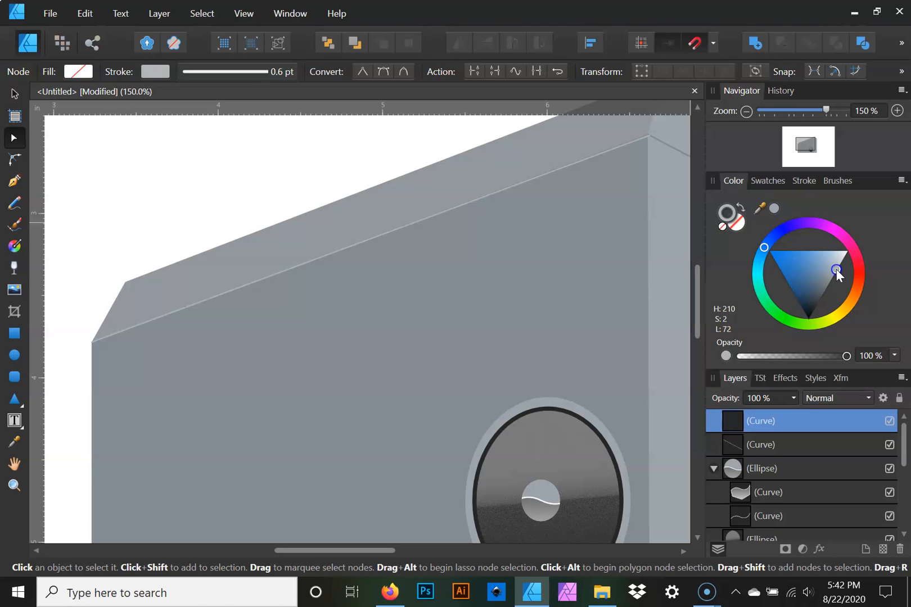
- Move the light line's upper end node exactly onto the corner where the darker side line starts, then deselect it
left_click_drag(605, 240, 423, 380)
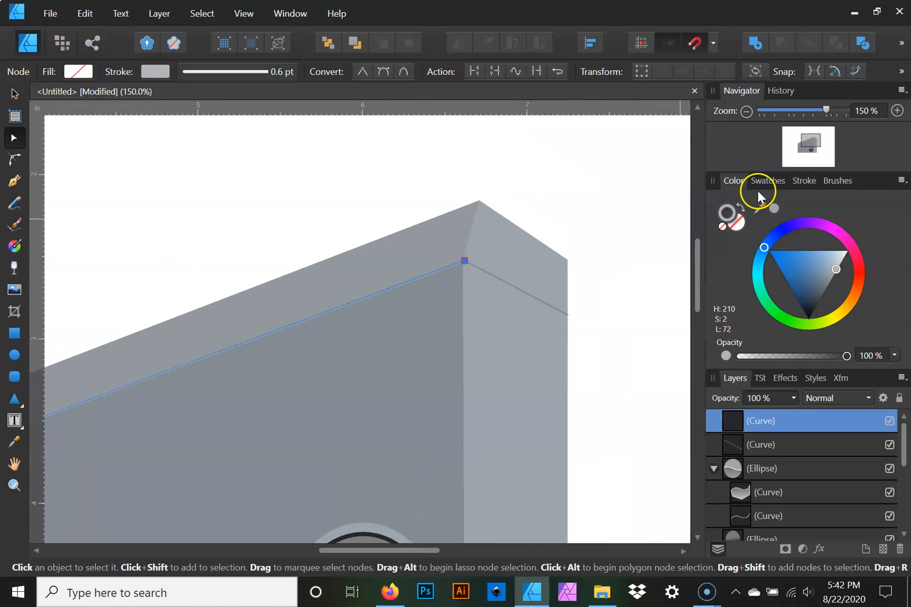
left_click(898, 111)
left_click(898, 111)
left_click_drag(565, 187, 386, 273)
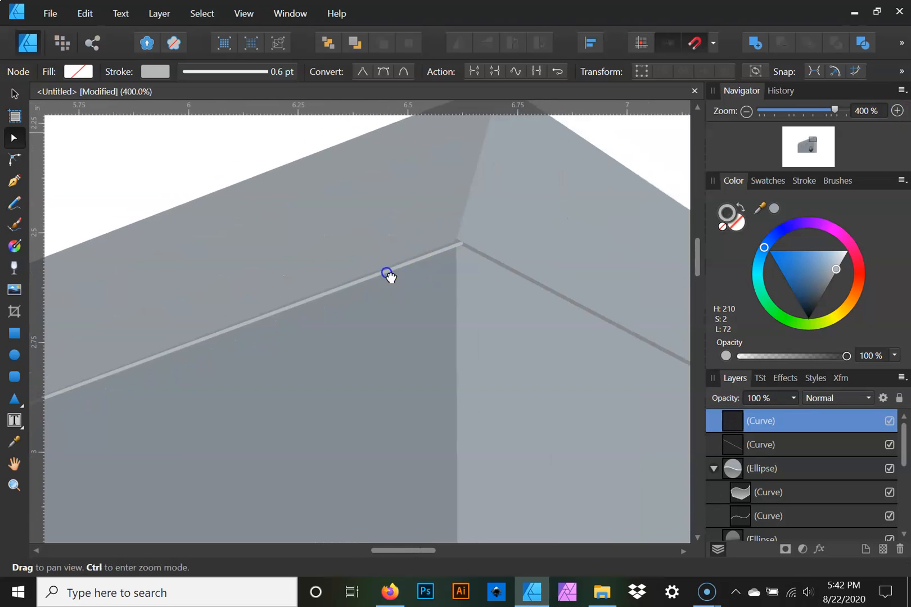
left_click_drag(461, 243, 456, 242)
left_click(616, 144)
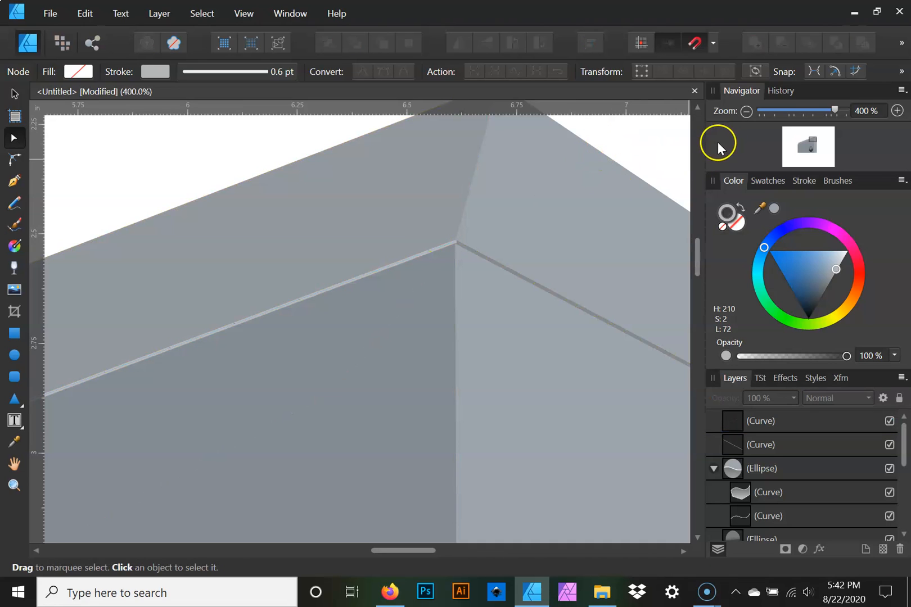
- Set the light edge line's stroke cap to Butt Cap
left_click(457, 242)
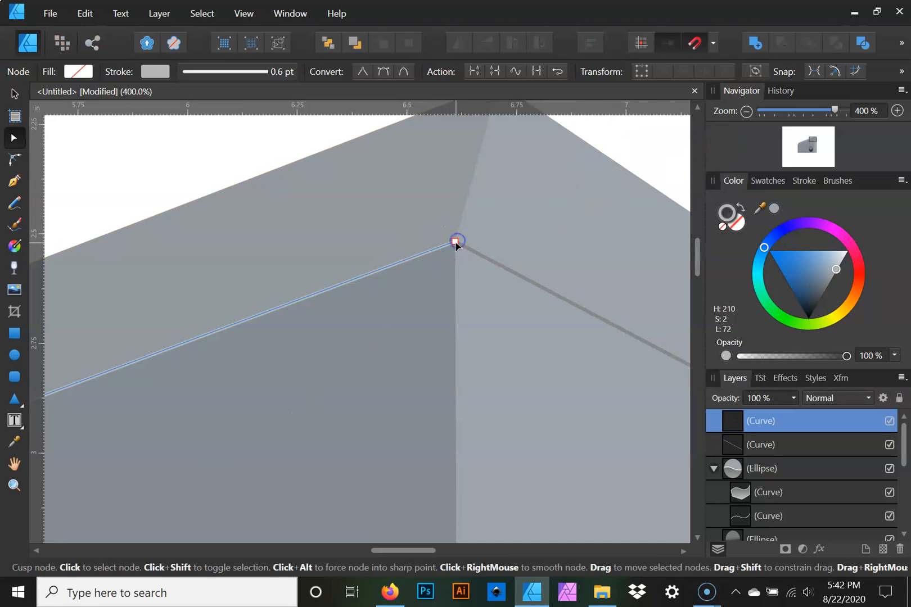
left_click(803, 180)
left_click(785, 231)
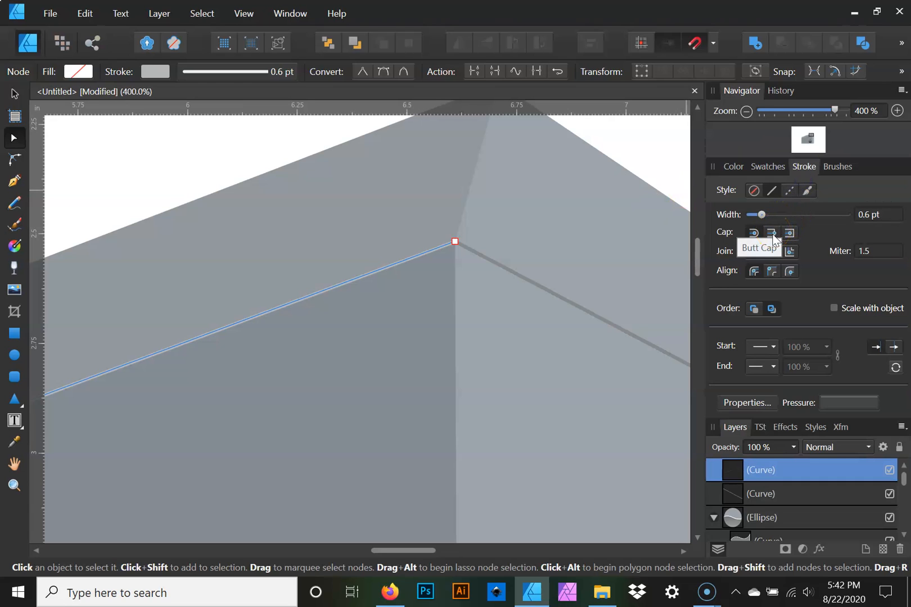
left_click(771, 236)
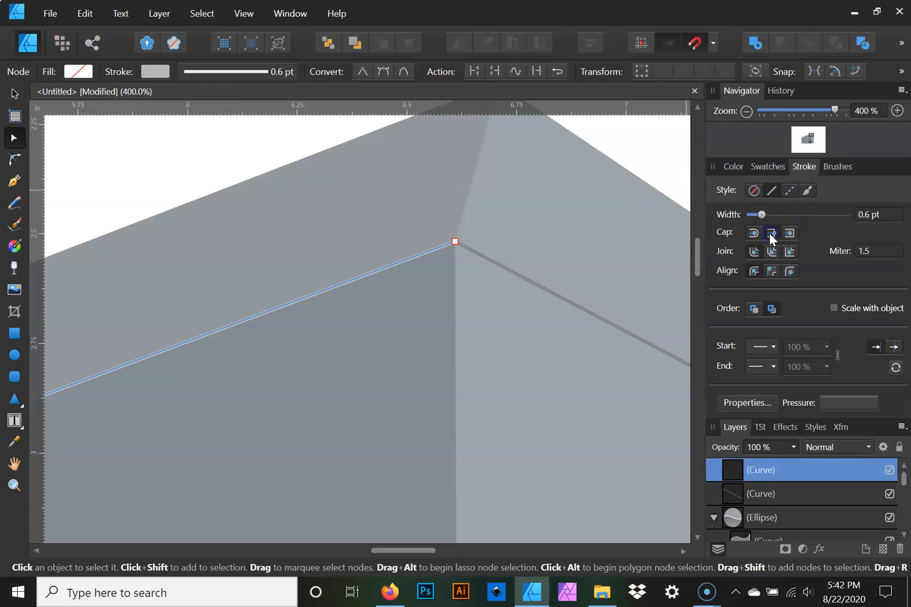
- Examine the light edge line from the upper corner to its lower end and the illustration as a whole
left_click(502, 272)
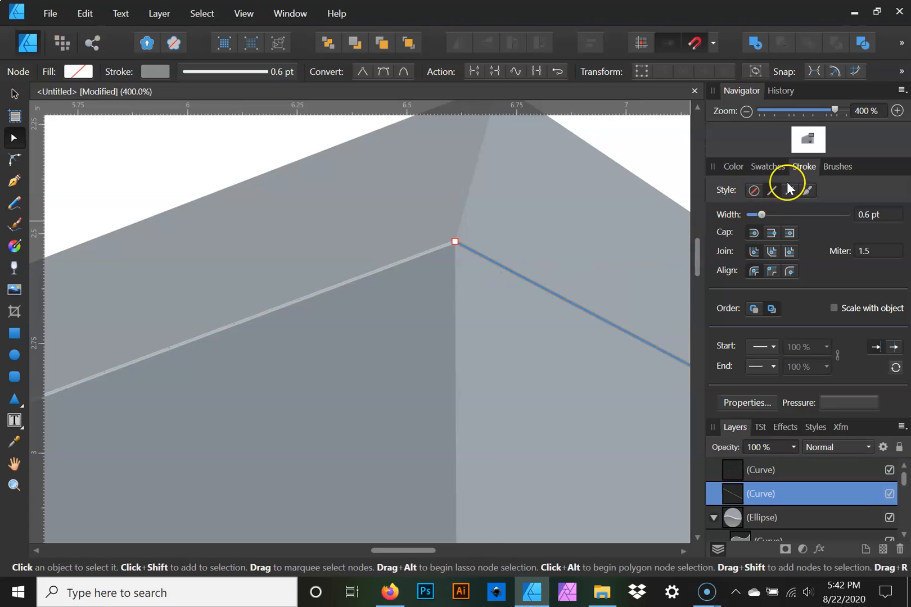
left_click(283, 137)
key("space")
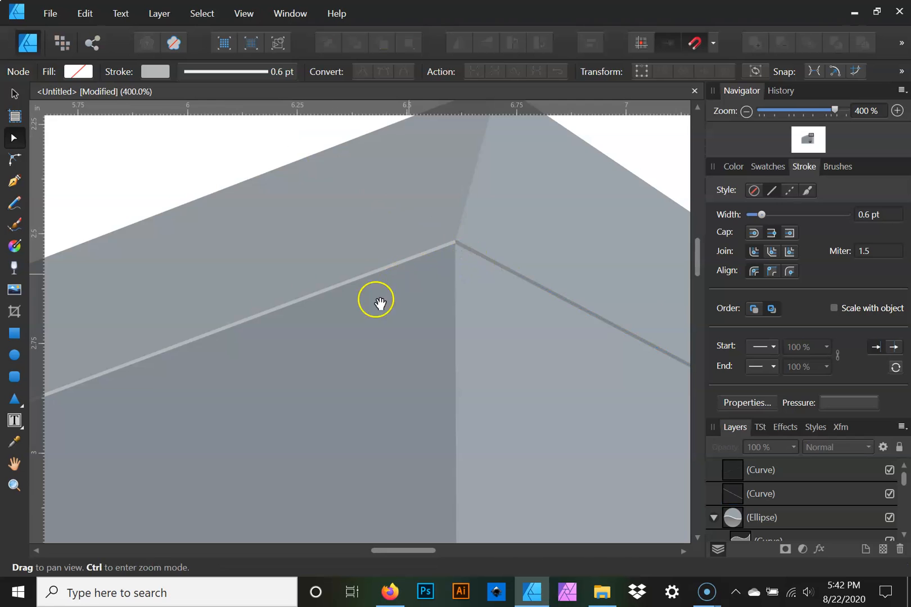
left_click_drag(253, 338, 601, 245)
mouse_move(62, 318)
left_mouse_down()
mouse_move(485, 173)
mouse_move(417, 197)
left_mouse_up()
left_click_drag(202, 276, 442, 184)
left_click_drag(394, 212, 396, 164)
mouse_move(356, 209)
left_mouse_down()
mouse_move(152, 205)
mouse_move(126, 246)
mouse_move(116, 315)
left_mouse_up()
left_click_drag(204, 305, 152, 254)
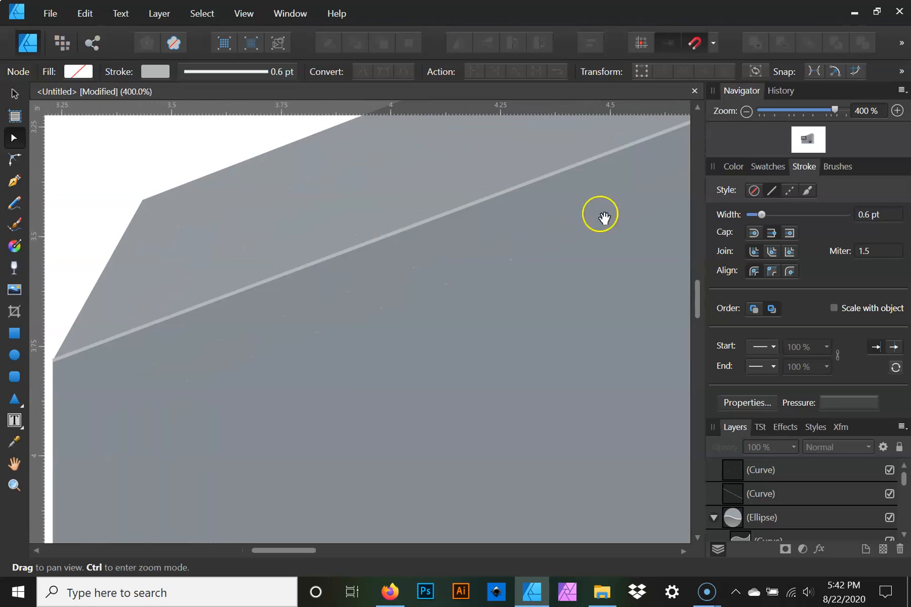
left_click(747, 111)
left_click(747, 111)
left_click(747, 111)
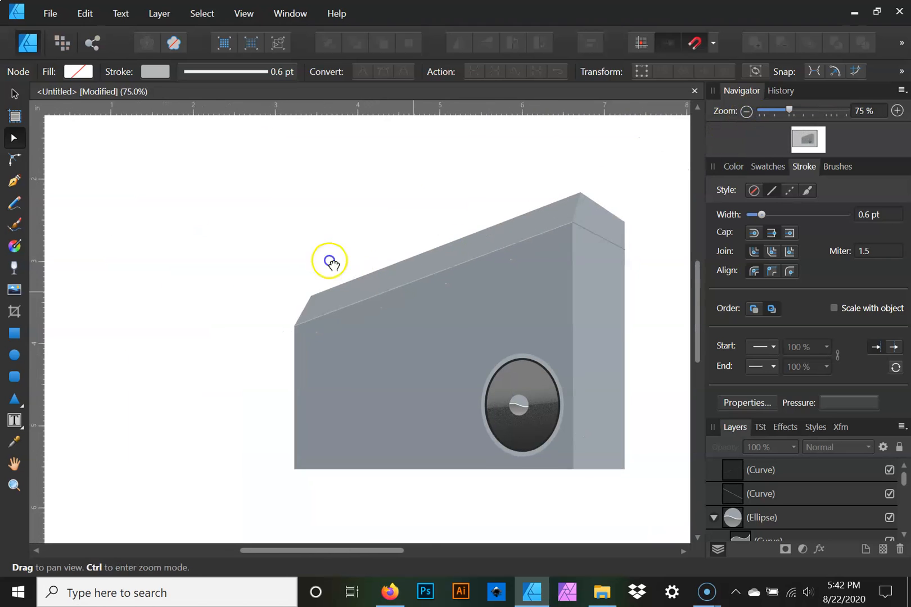
left_click_drag(329, 260, 247, 227)
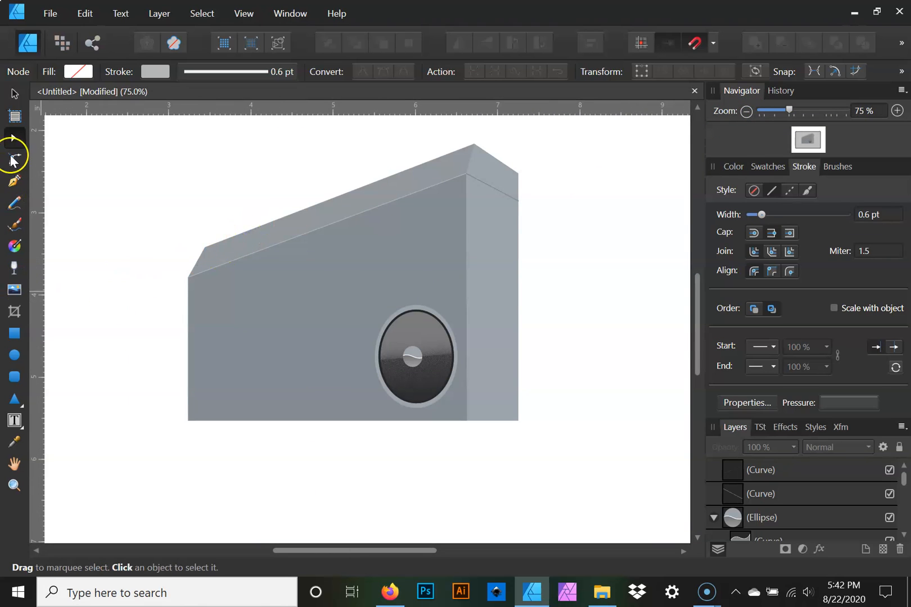
- Try to draw a straight horizontal line across the cabinet just above its bottom edge
left_click(17, 188)
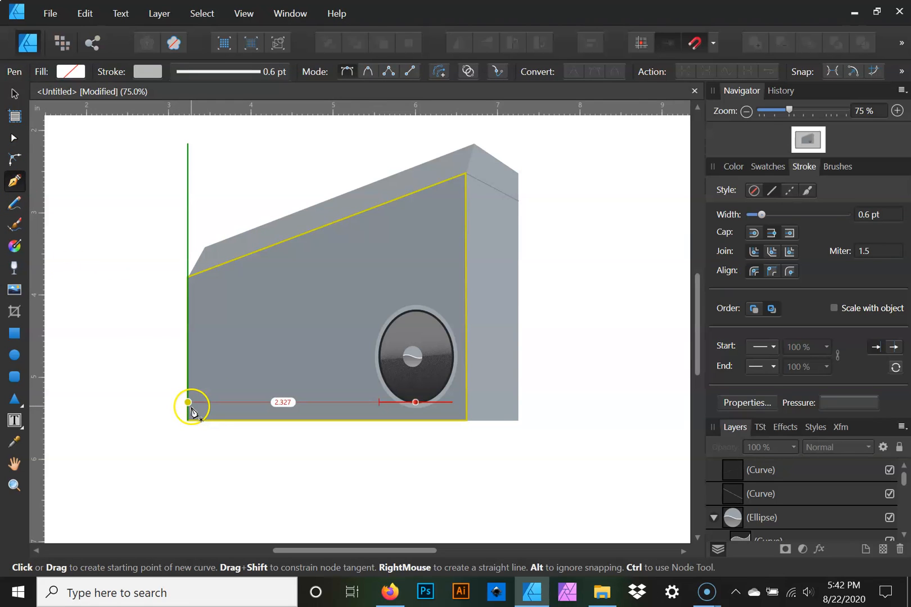
left_click(189, 411)
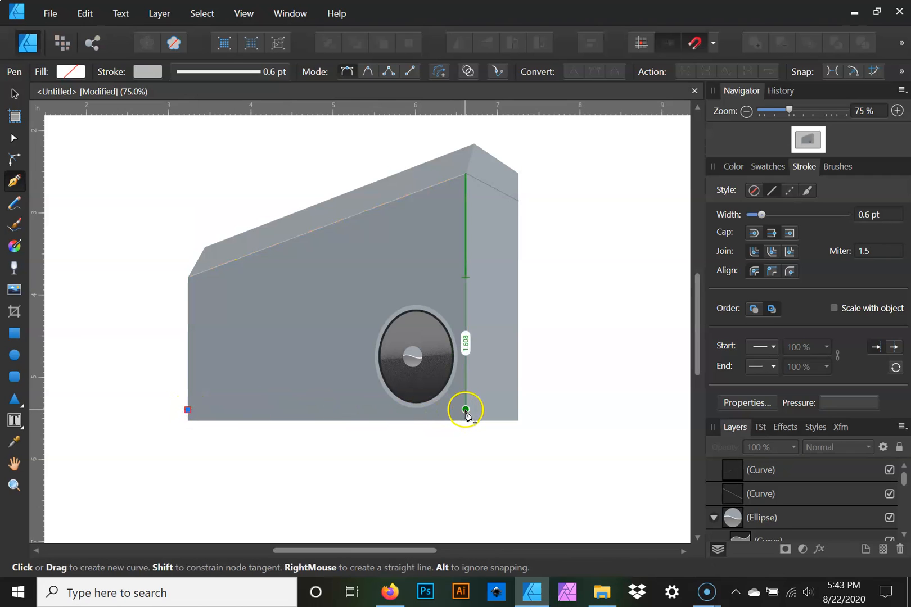
left_click(466, 410)
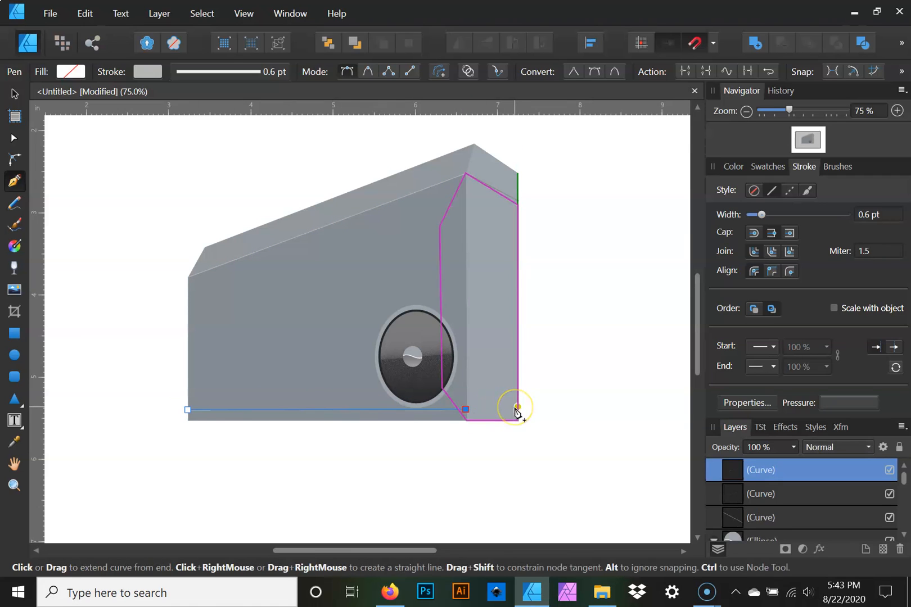
key("ctrl+z")
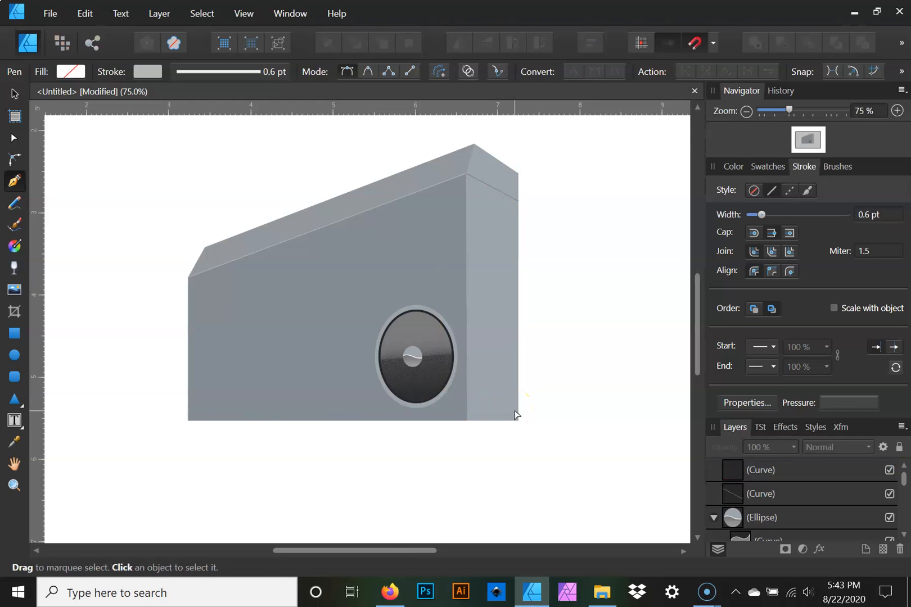
left_click(517, 411)
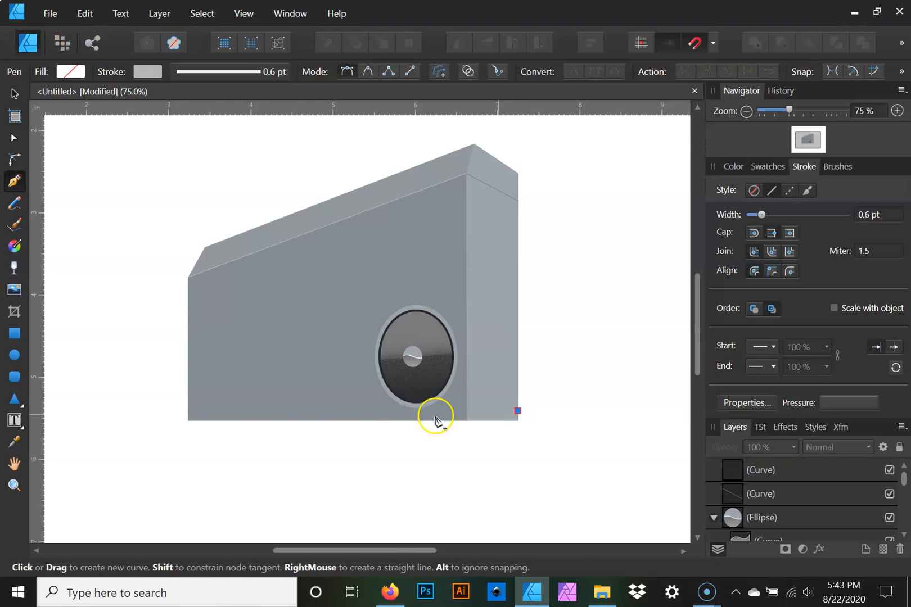
left_click(188, 409)
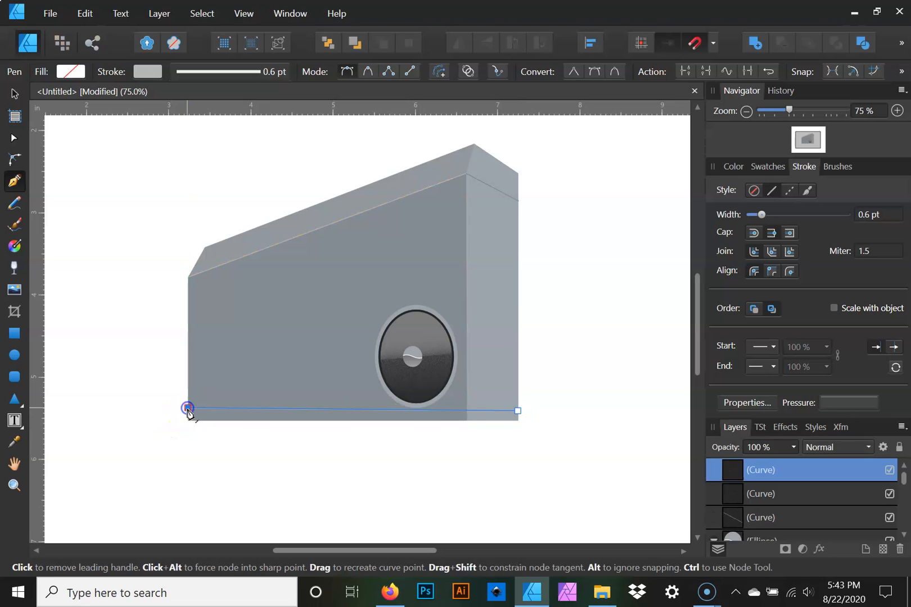
key("ctrl+z")
- Draw a level line about 4 in long across the front and side panels, about 0.15 in above the cabinet's bottom edge
left_click(188, 408)
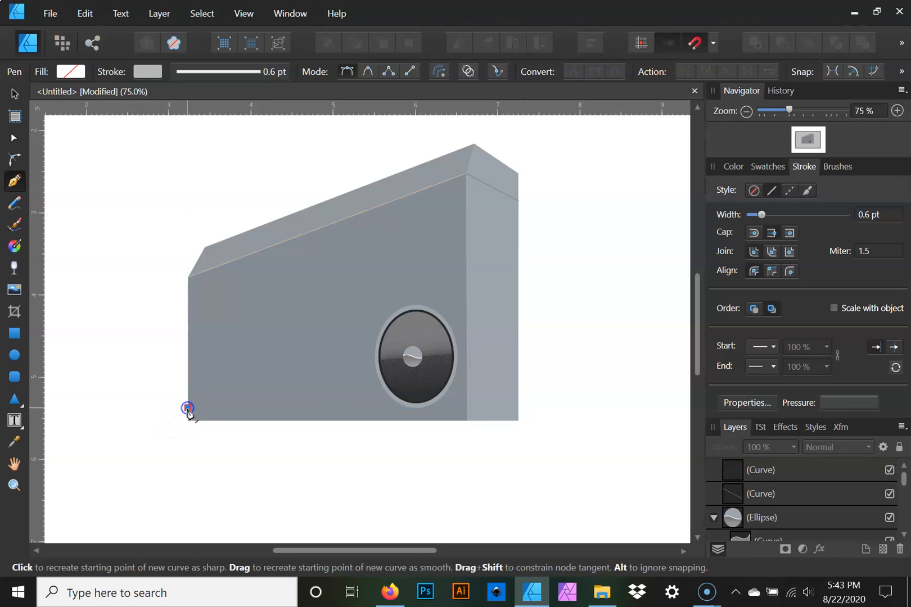
left_click(518, 408)
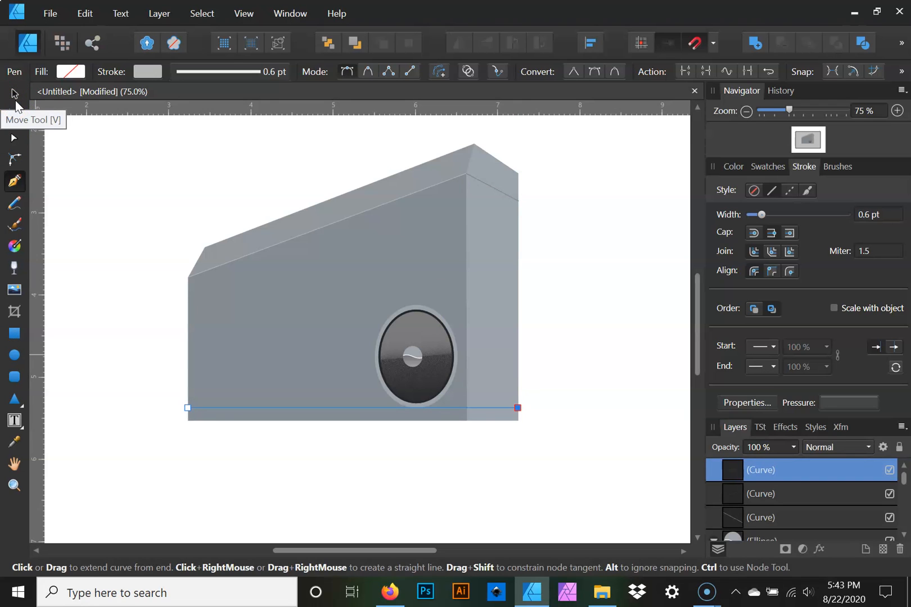
left_click(15, 96)
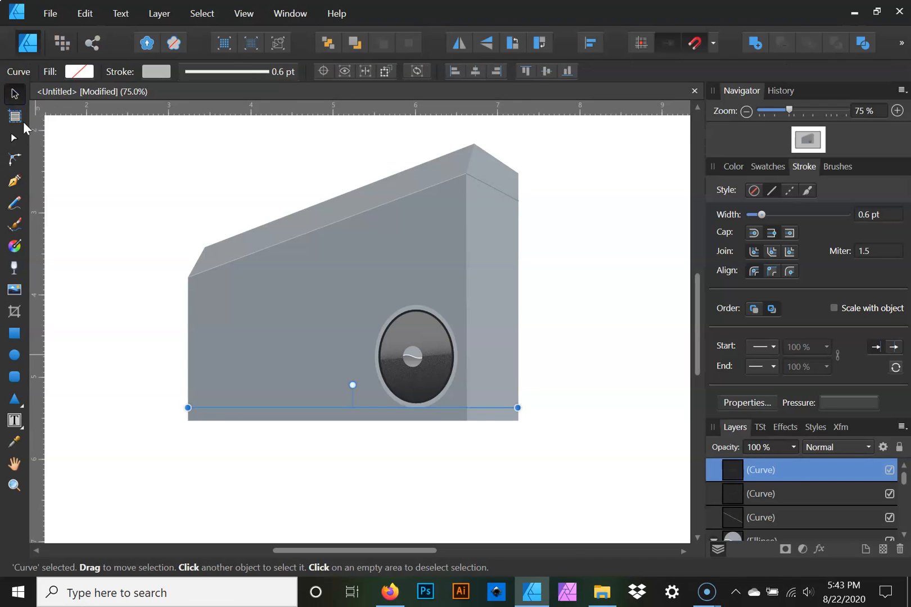
- Sample the side panel's dark diagonal line colour (H 210, S 2, L 53) and apply it to the horizontal line's stroke
left_click(499, 197)
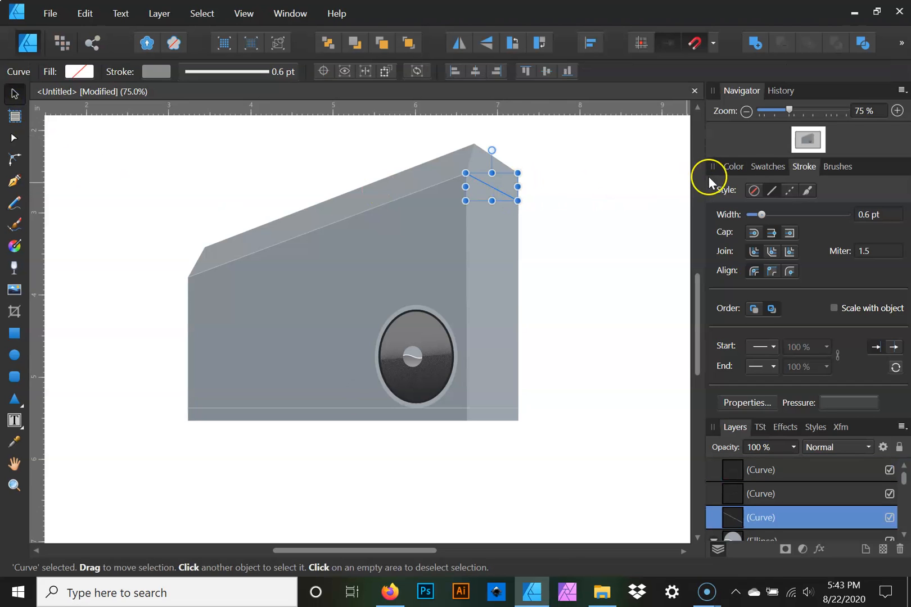
left_click(728, 167)
left_click_drag(773, 209, 734, 210)
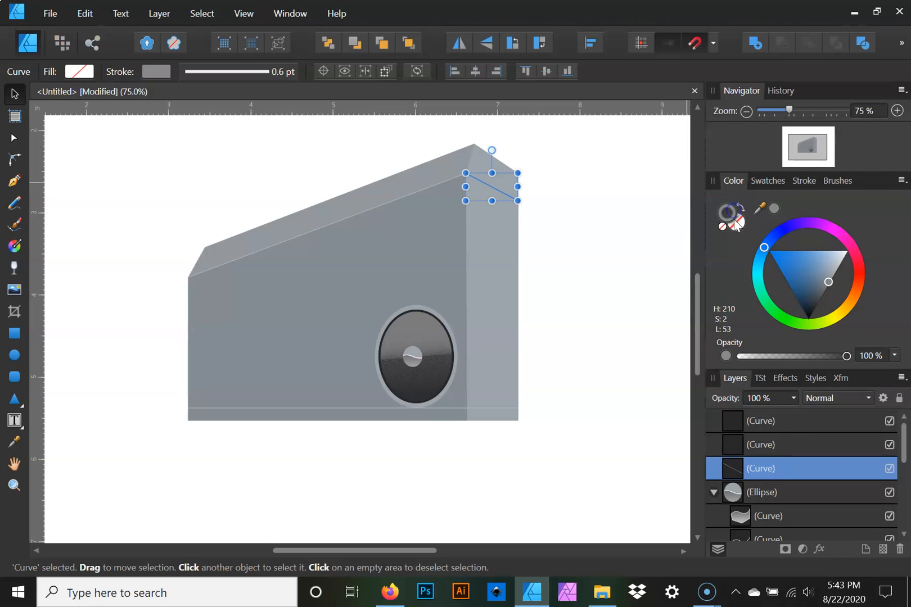
left_click(779, 421)
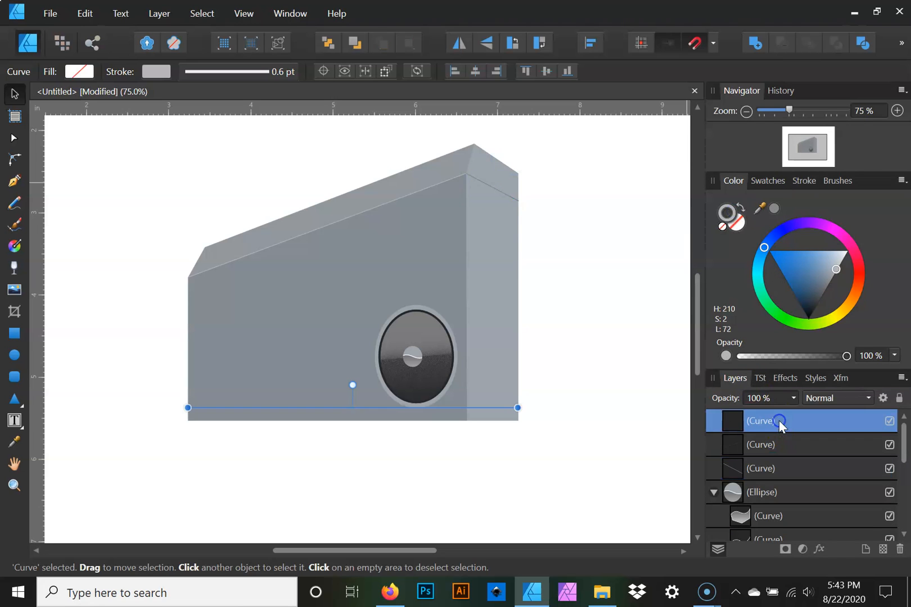
left_click(775, 209)
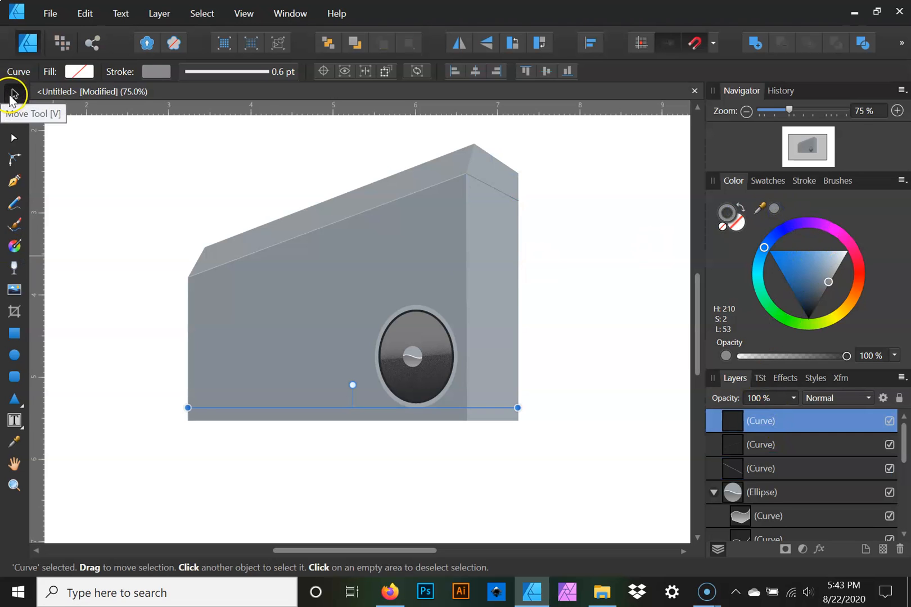
- Group the three ellipses that form the speaker and move the group straight up about 0.1 in on the front panel
left_click(804, 181)
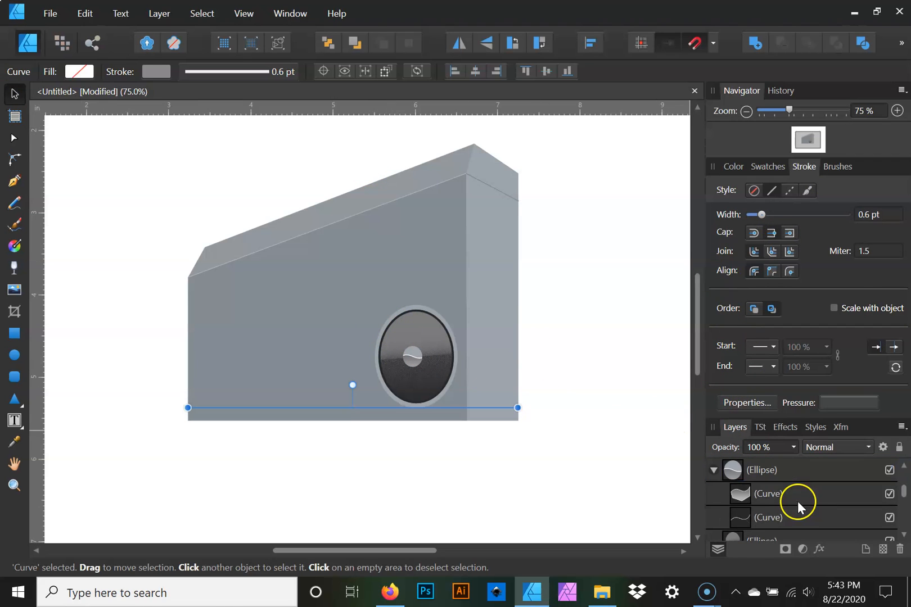
left_click(785, 475)
scroll(790, 492, "down", 2)
left_click(792, 494)
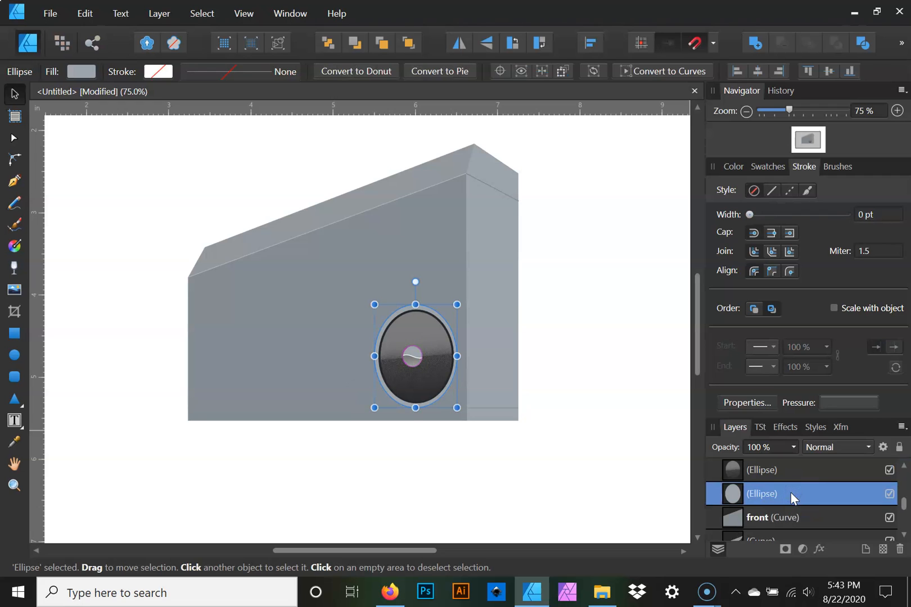
scroll(790, 493, "up", 3)
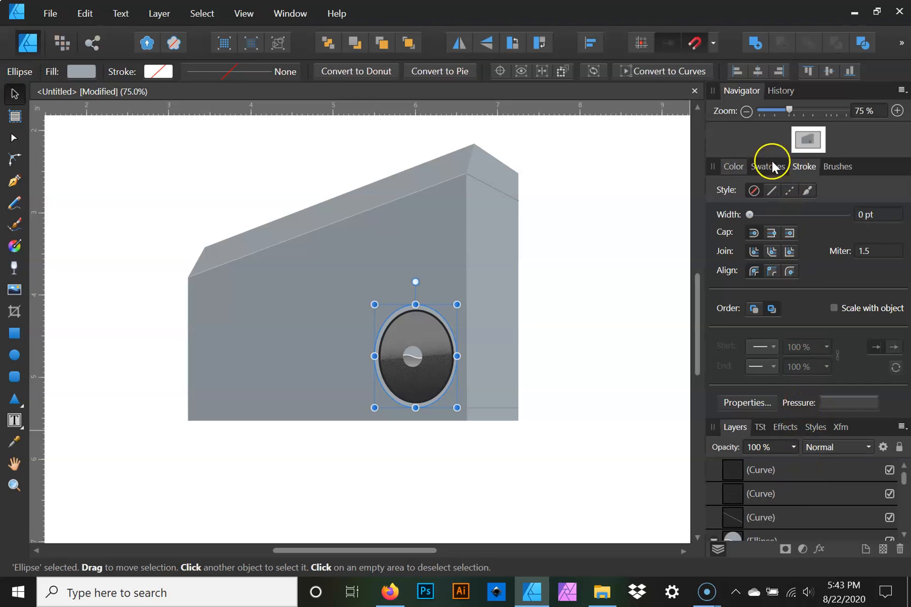
left_click(731, 165)
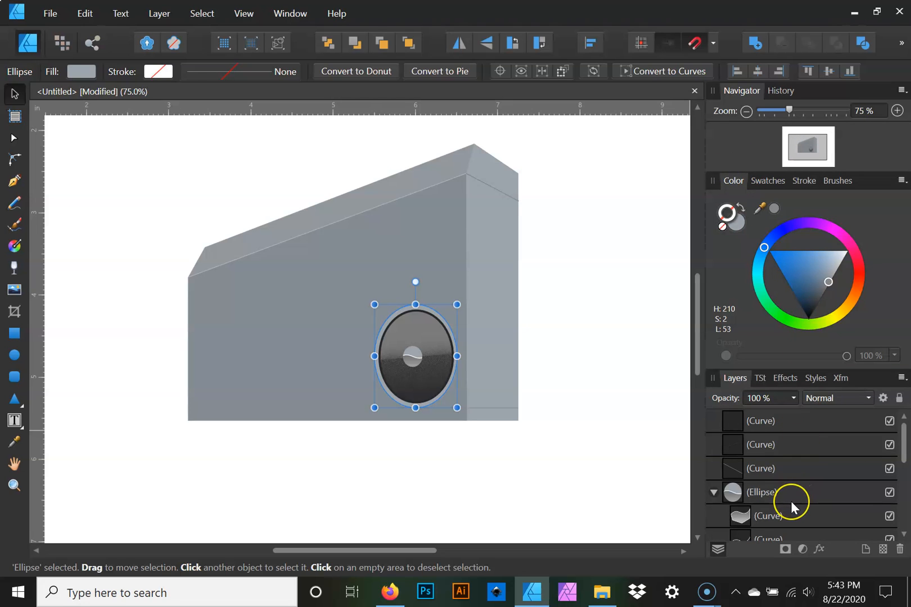
scroll(791, 501, "down", 1)
scroll(791, 501, "down", 1)
scroll(791, 501, "up", 1)
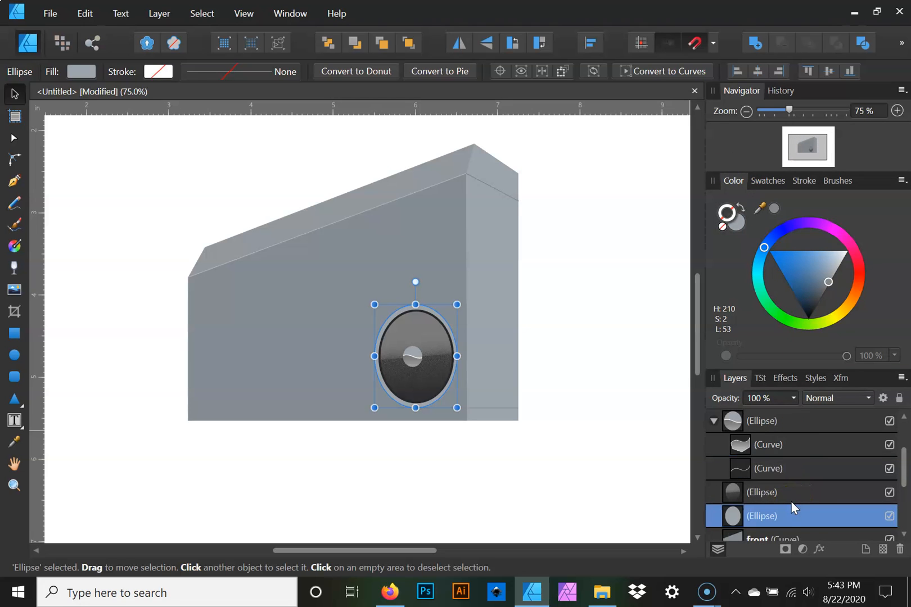
left_click(785, 422, "shift")
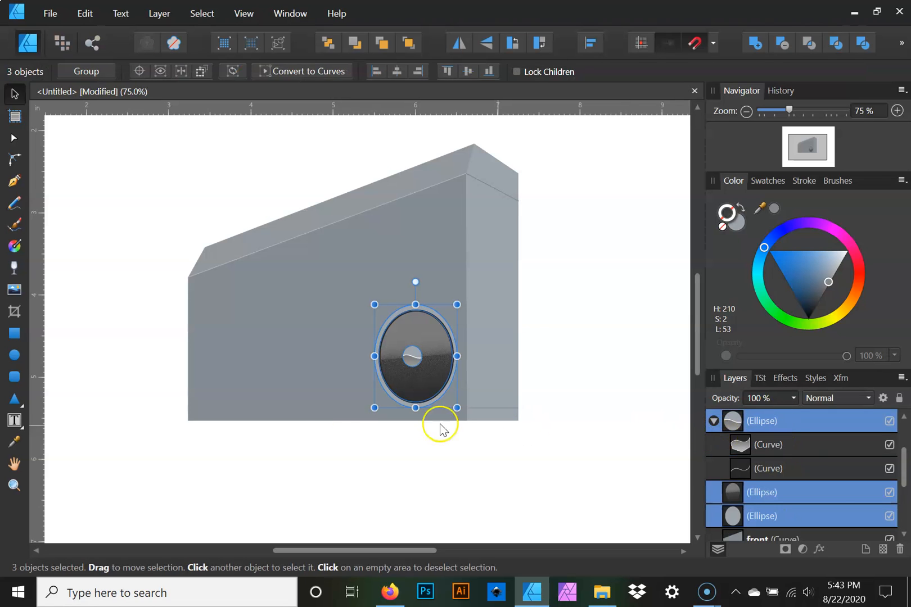
right_click(433, 331)
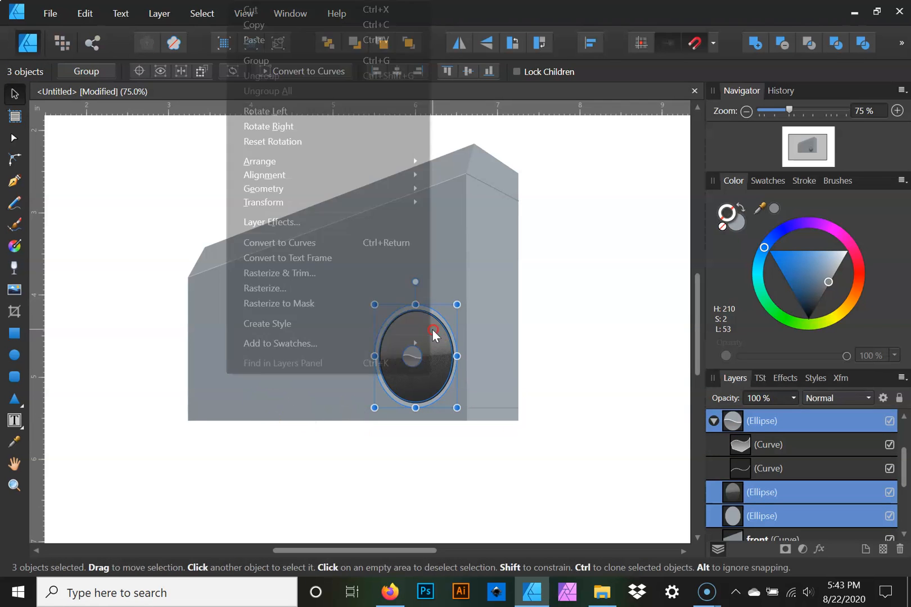
left_click(804, 413)
right_click(820, 412)
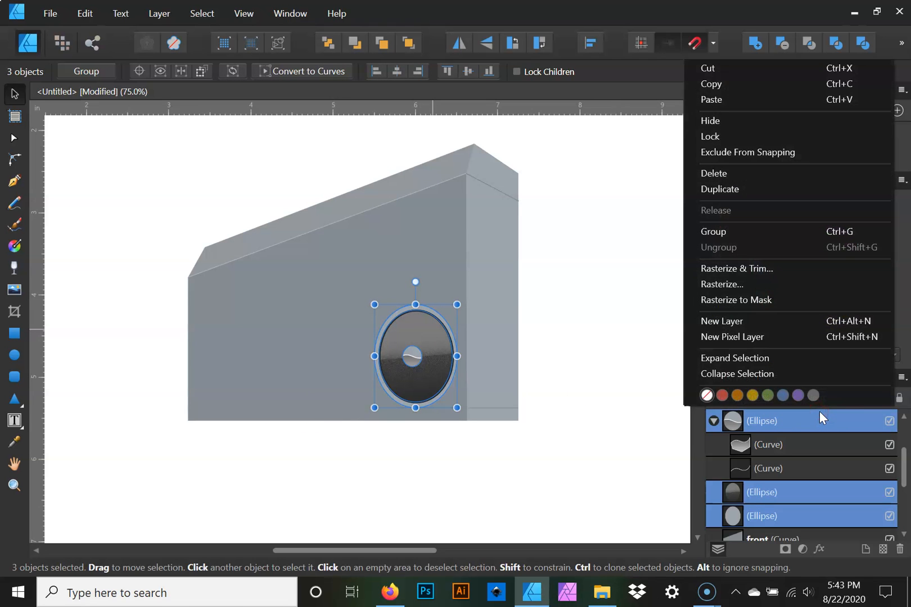
right_click(424, 328)
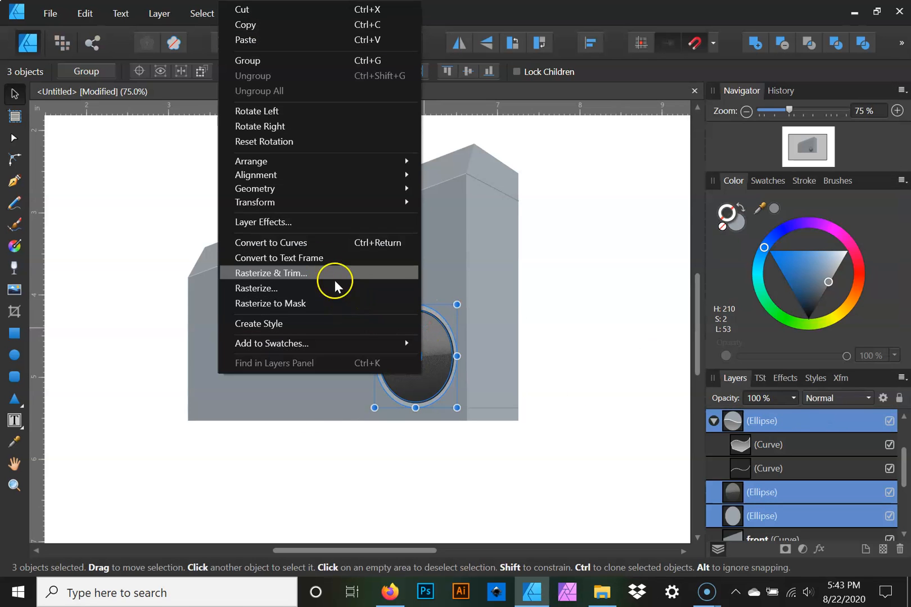
left_click(301, 61)
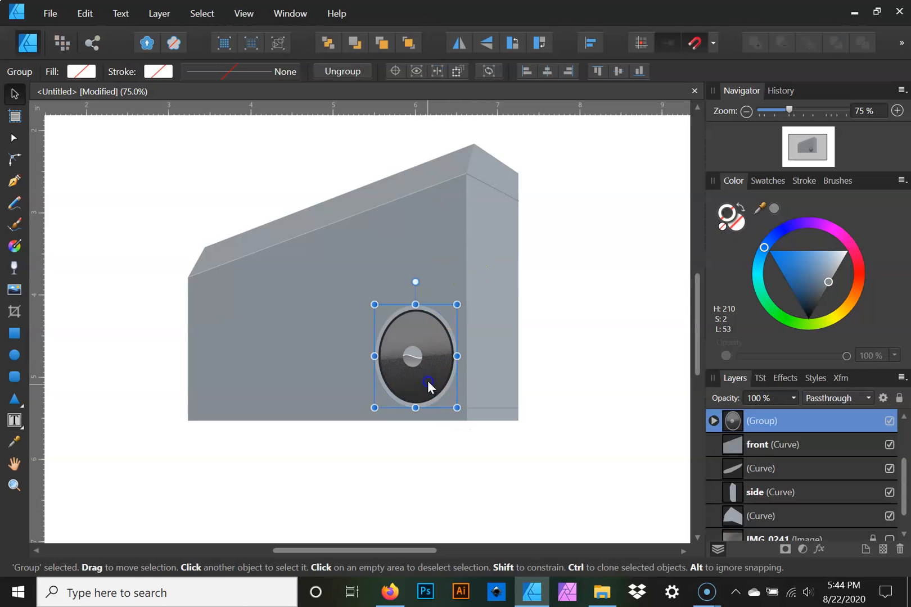
left_click_drag(428, 382, 428, 378)
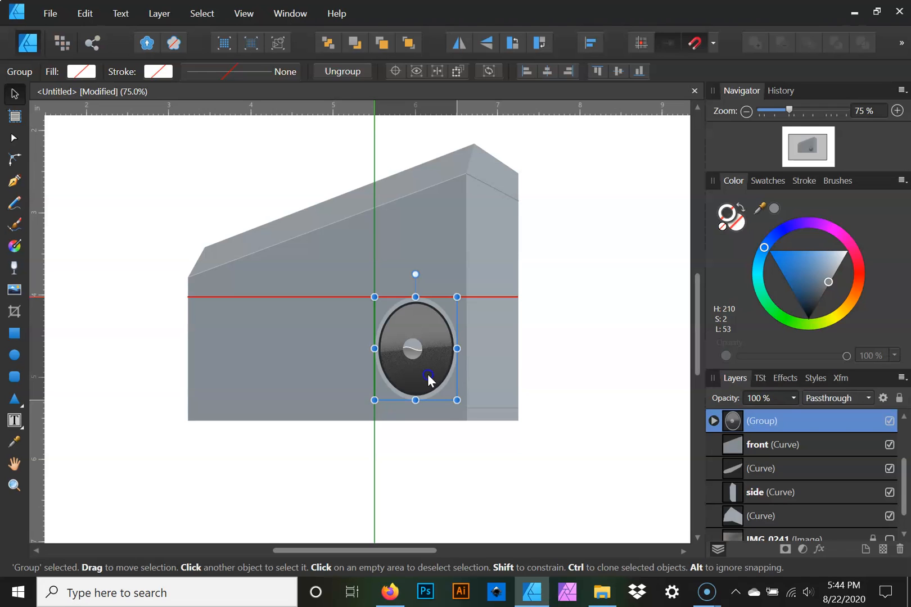
left_click_drag(429, 381, 430, 382)
- Darken the horizontal line's stroke colour to H 210, S 0, L 41
left_click(442, 408)
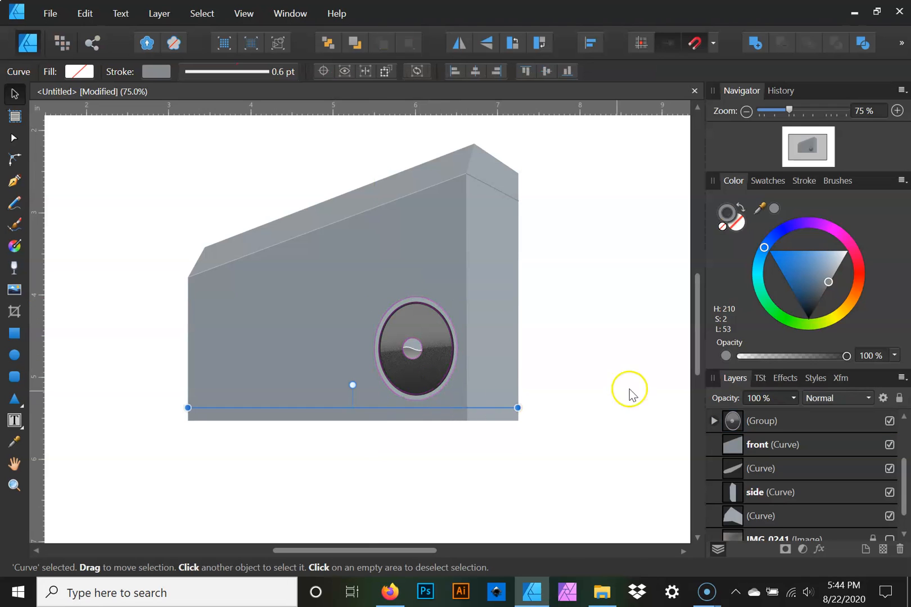
mouse_move(829, 284)
left_mouse_down()
mouse_move(824, 300)
mouse_move(827, 289)
left_mouse_up()
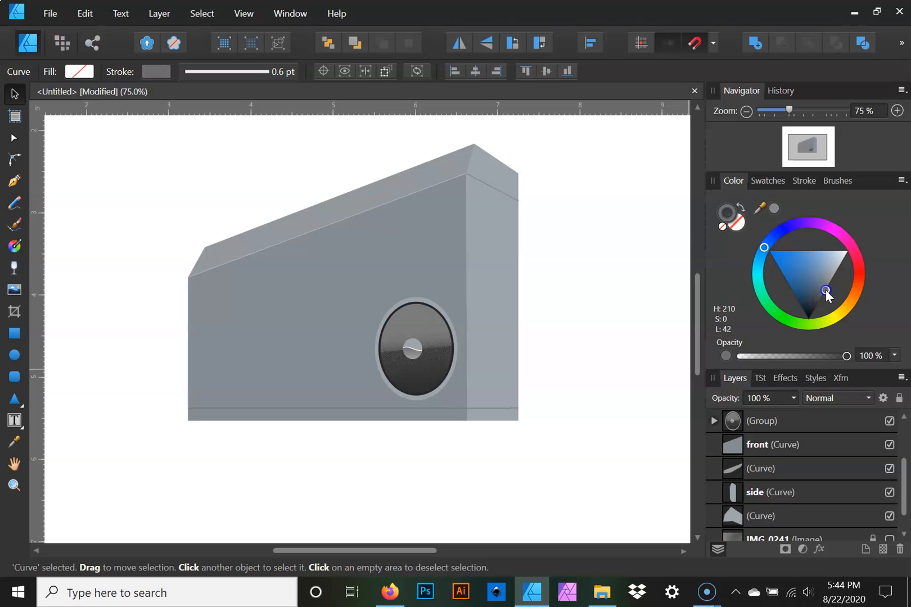
left_click_drag(826, 290, 825, 290)
- Move the horizontal line straight down about 0.05 in, closer to the cabinet's bottom edge, and deselect it
left_click(896, 113)
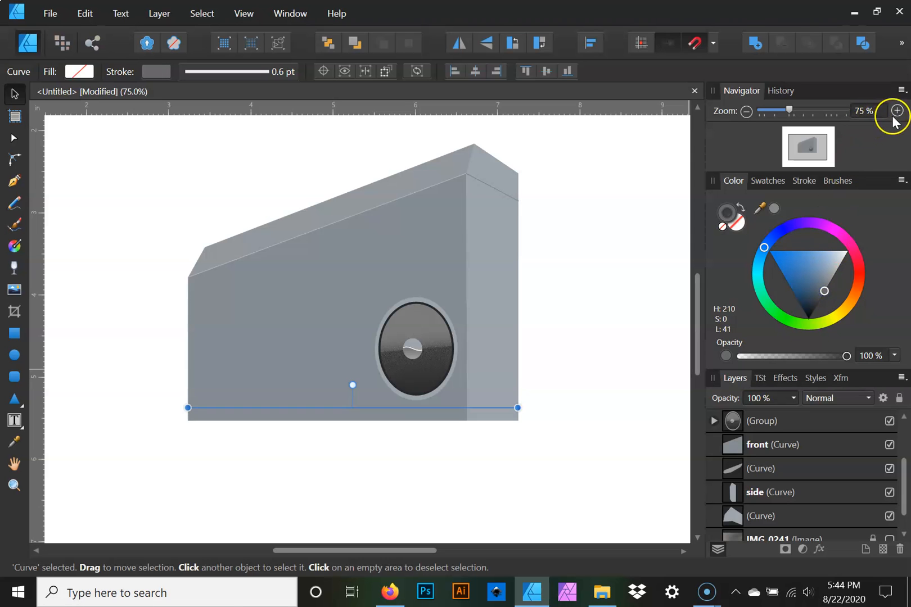
left_click(895, 113)
left_click(895, 113)
key("space")
left_click_drag(425, 410, 230, 184)
left_click_drag(269, 329, 280, 301)
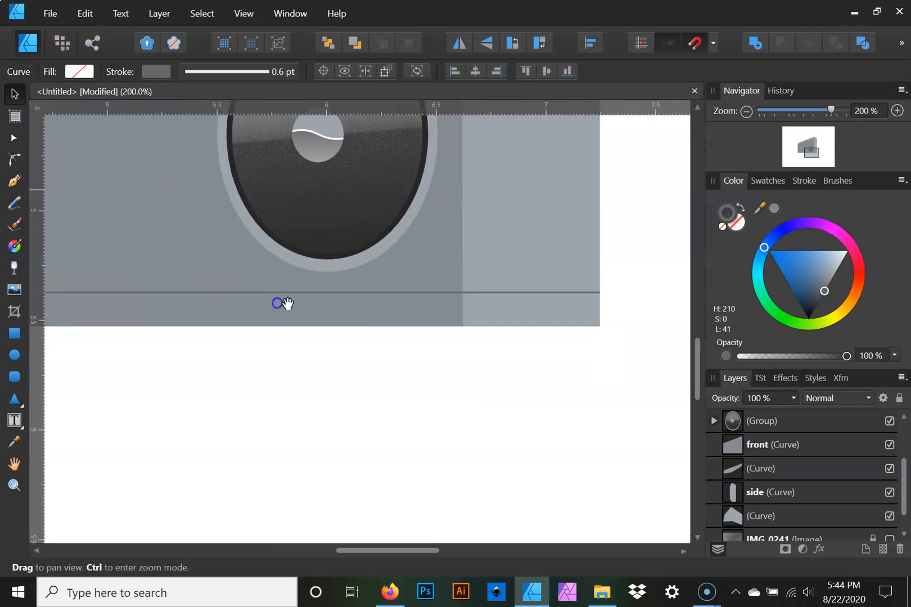
left_click_drag(398, 293, 397, 307)
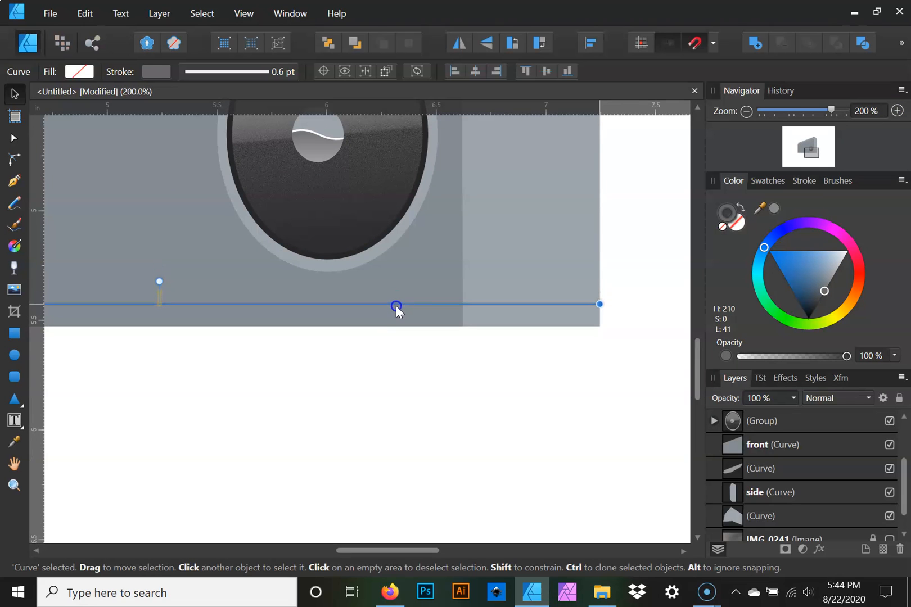
left_click(391, 360)
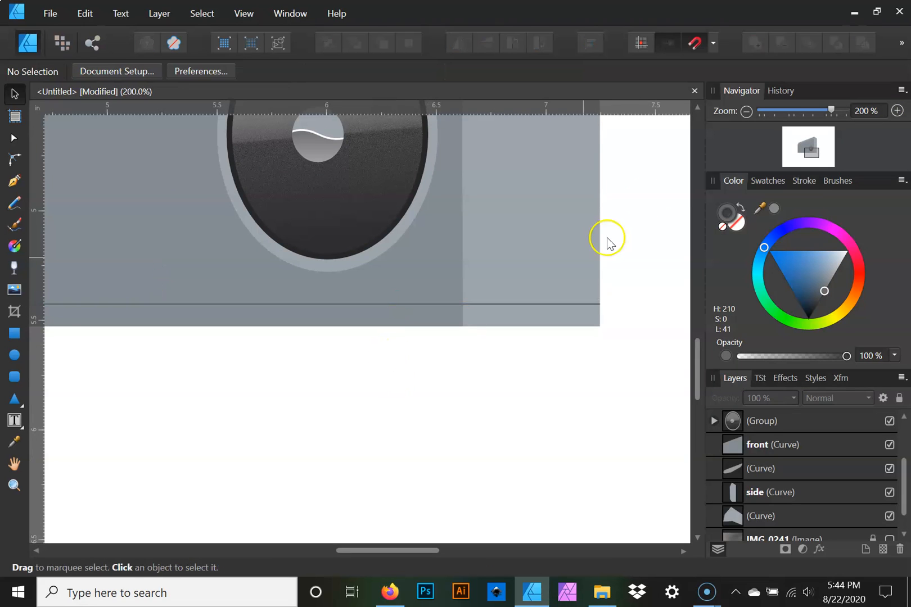
- Duplicate the speaker group to the front panel's lower-left corner and scale the copy down to about 0.5 in wide by 0.8 in tall
left_click(747, 111)
left_click(746, 111)
left_click(746, 112)
key("space")
left_click_drag(463, 403, 540, 477)
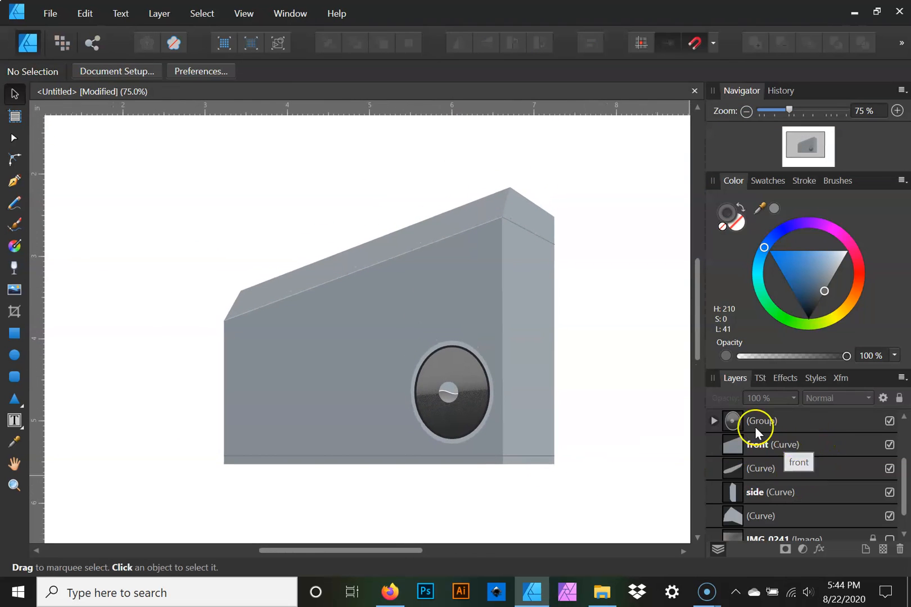
left_click(804, 422)
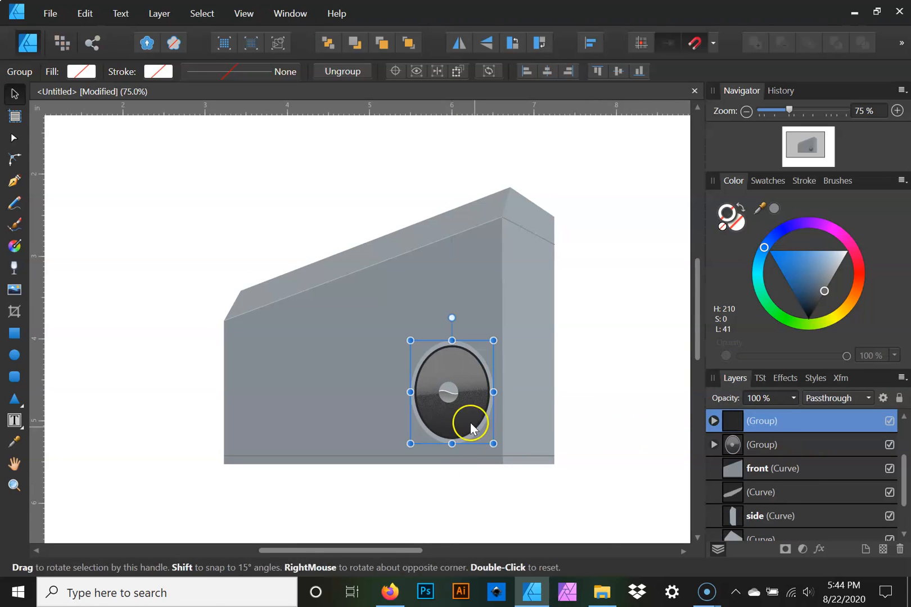
mouse_move(474, 383)
left_mouse_down()
mouse_move(436, 396)
mouse_move(285, 400)
left_mouse_up()
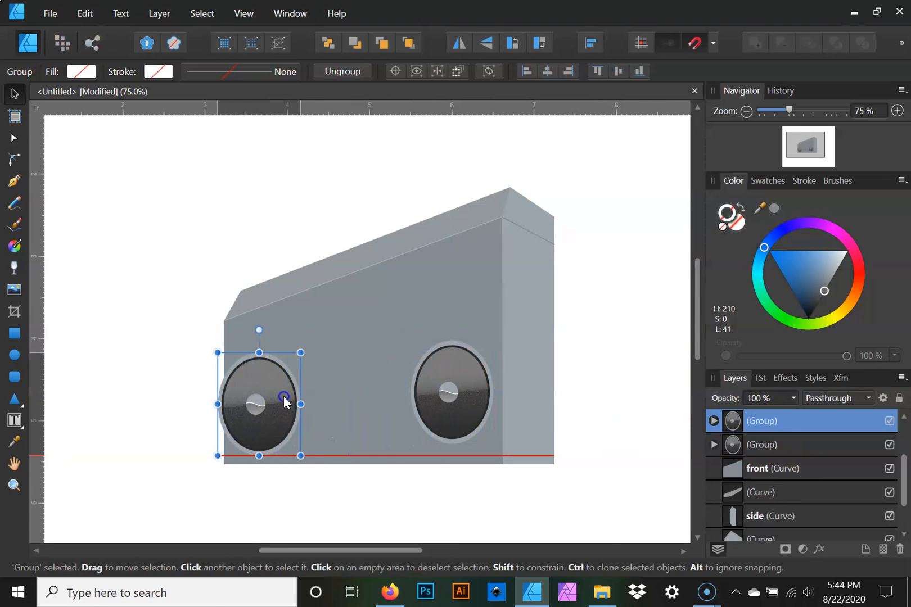
mouse_move(305, 356)
left_mouse_down()
mouse_move(278, 379)
mouse_move(268, 424)
mouse_move(260, 404)
mouse_move(255, 414)
left_mouse_up()
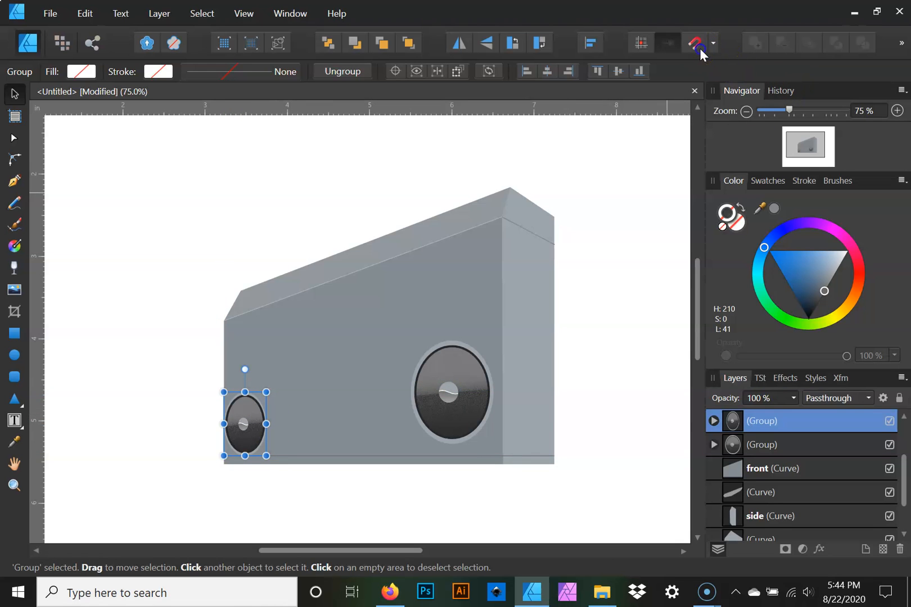
- Move the small speaker slightly up and right so it sits just inside the front panel's left edge and above the base line
left_click(897, 113)
left_click(897, 113)
key("space")
left_click_drag(325, 378, 430, 227)
left_click_drag(242, 394, 265, 368)
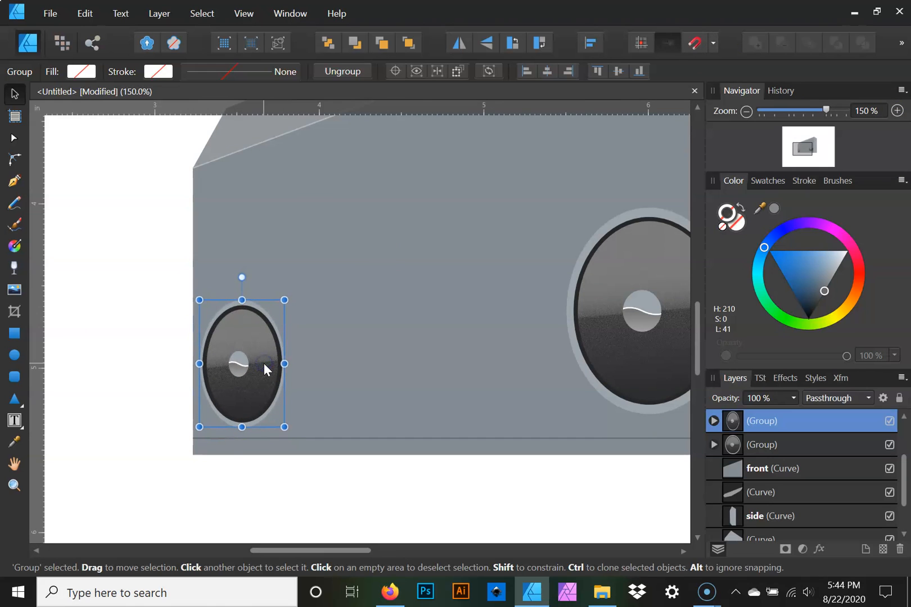
key("space")
left_click_drag(595, 259, 501, 339)
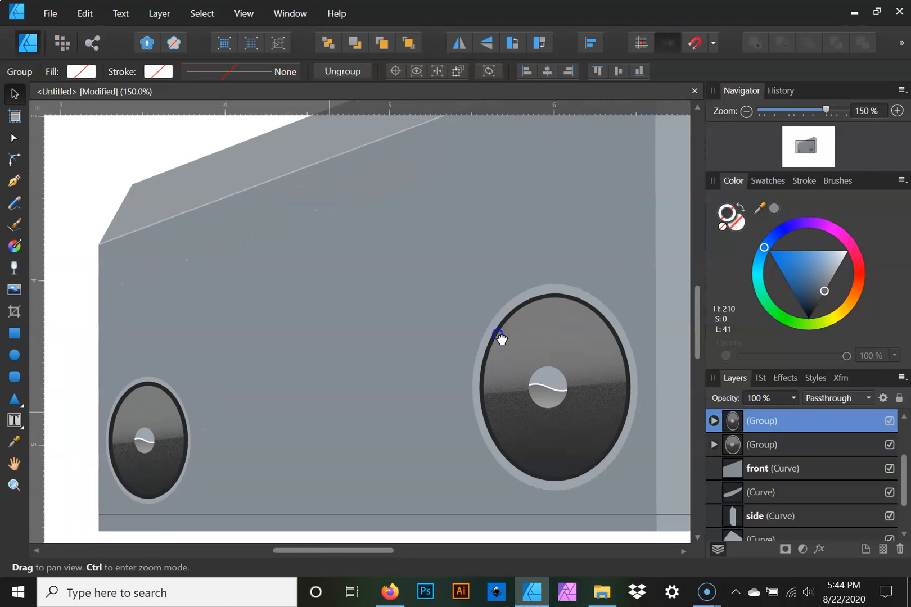
- Draw a vertical line about 2.4 in long with the Pen tool, from the light diagonal edge down to the base line, left of the large speaker
left_click(747, 111)
left_click(14, 182)
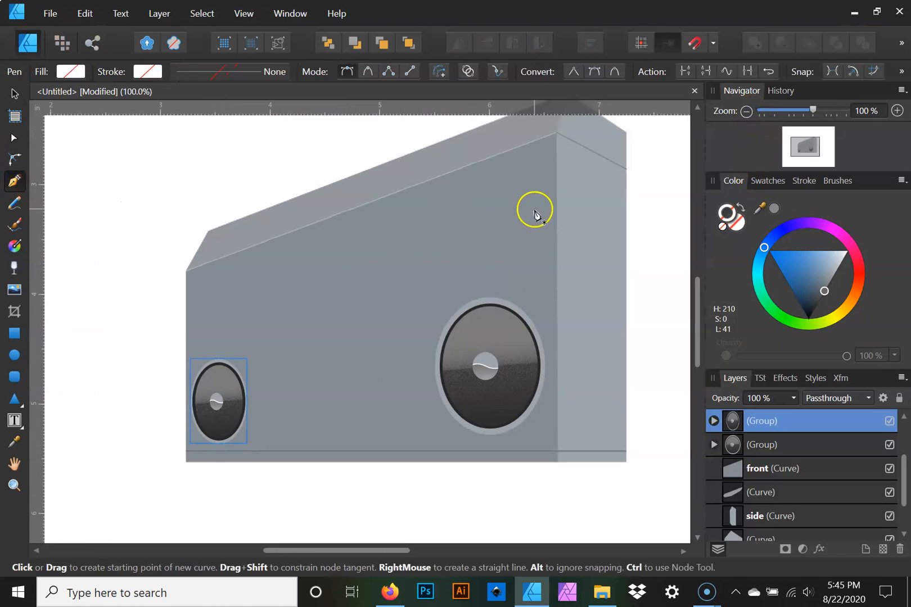
left_click(422, 185)
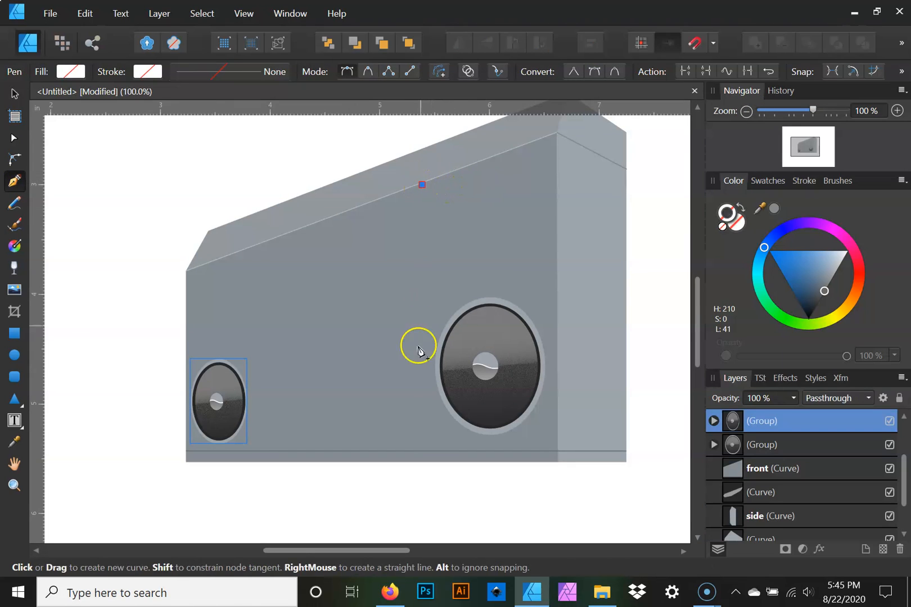
left_click(422, 449)
key("Escape")
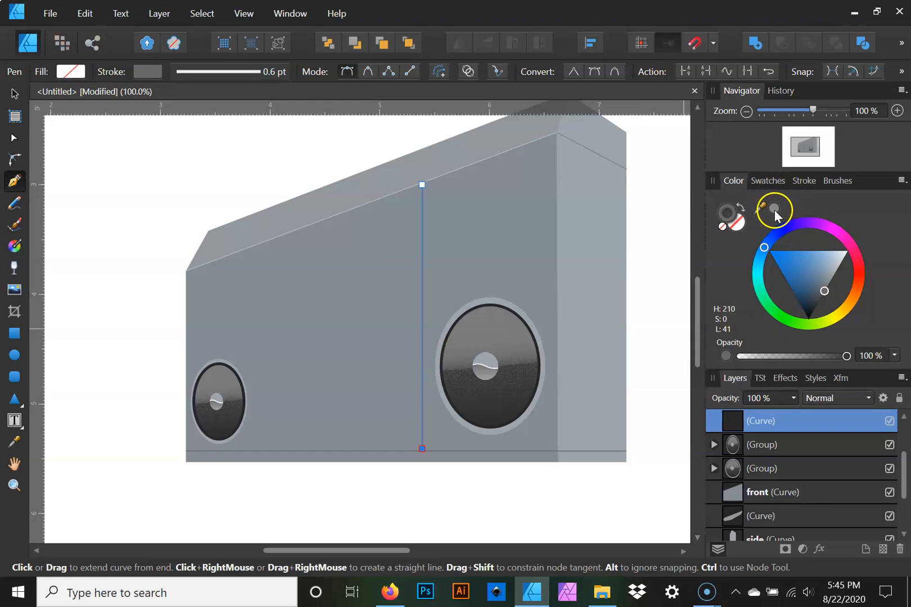
key("ctrl")
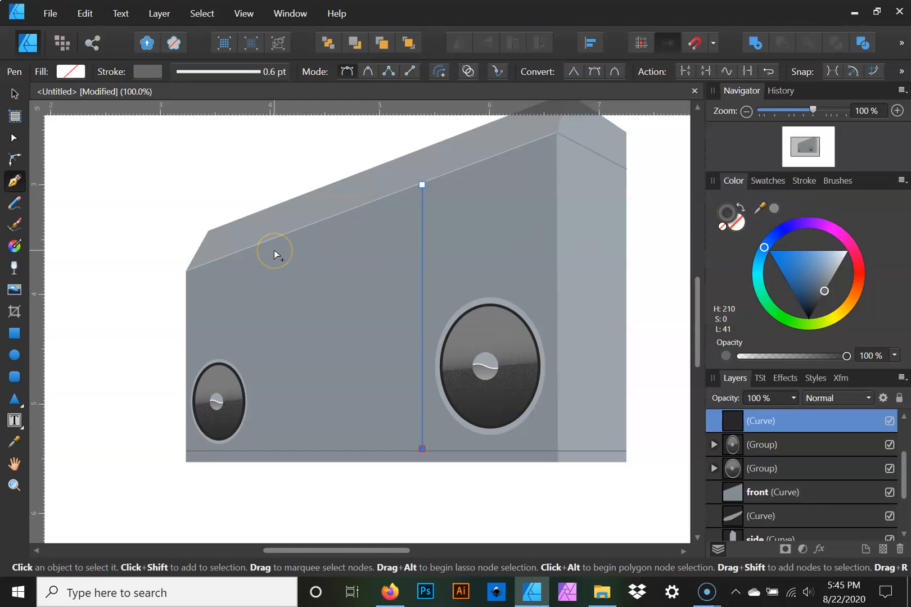
left_click(199, 16)
left_click(171, 45)
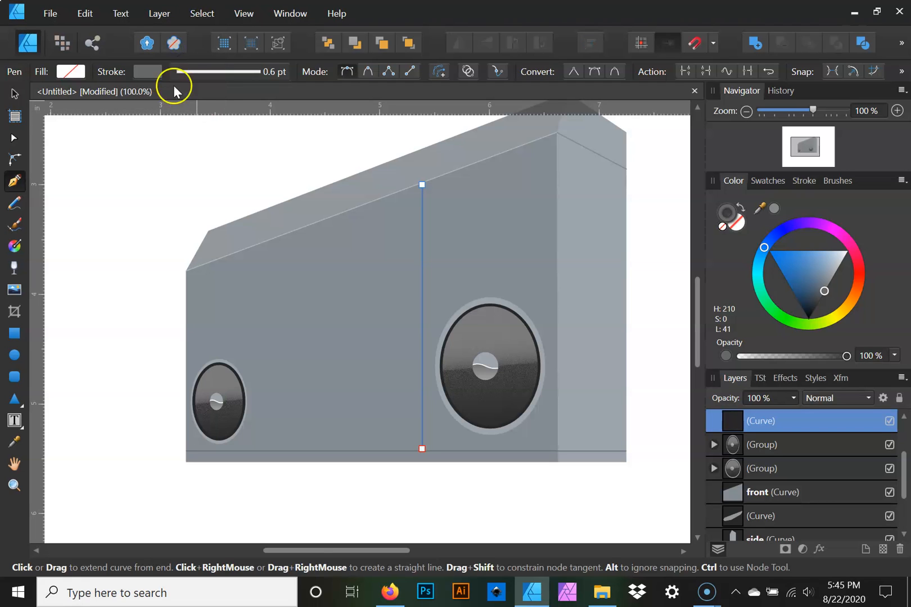
left_click(14, 94)
left_click(102, 168)
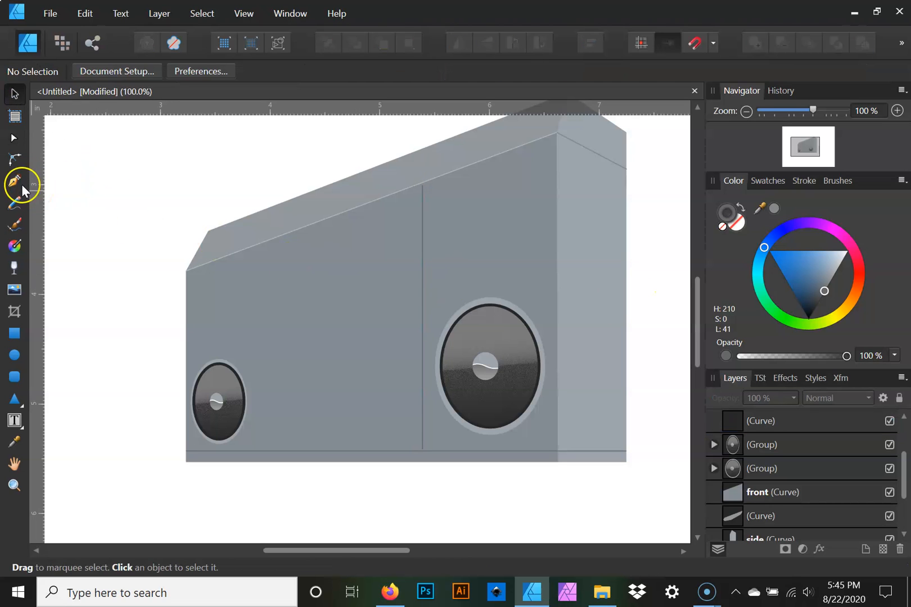
- Duplicate the vertical line about 1.5 in to the left, just right of the small speaker, and deselect the copy
left_click(14, 138)
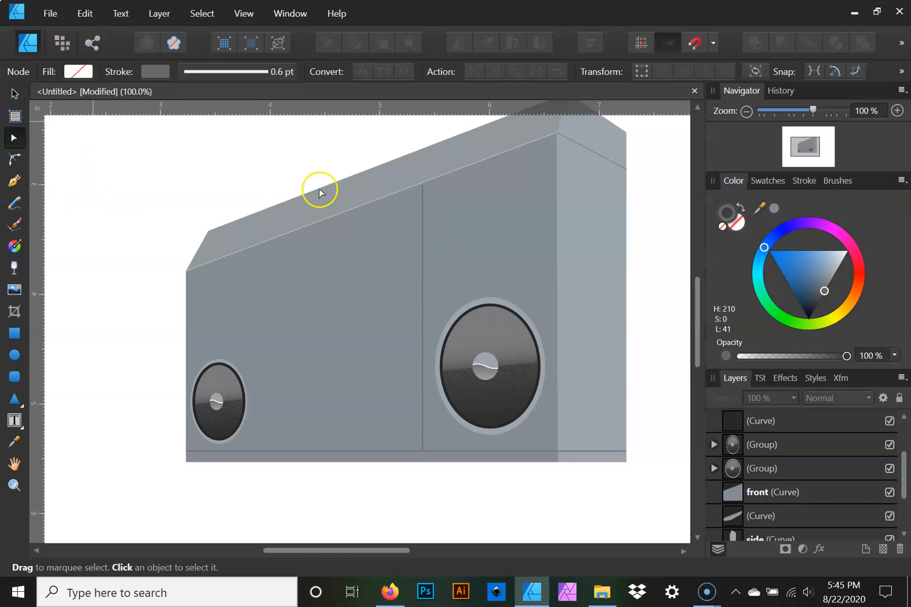
key("v")
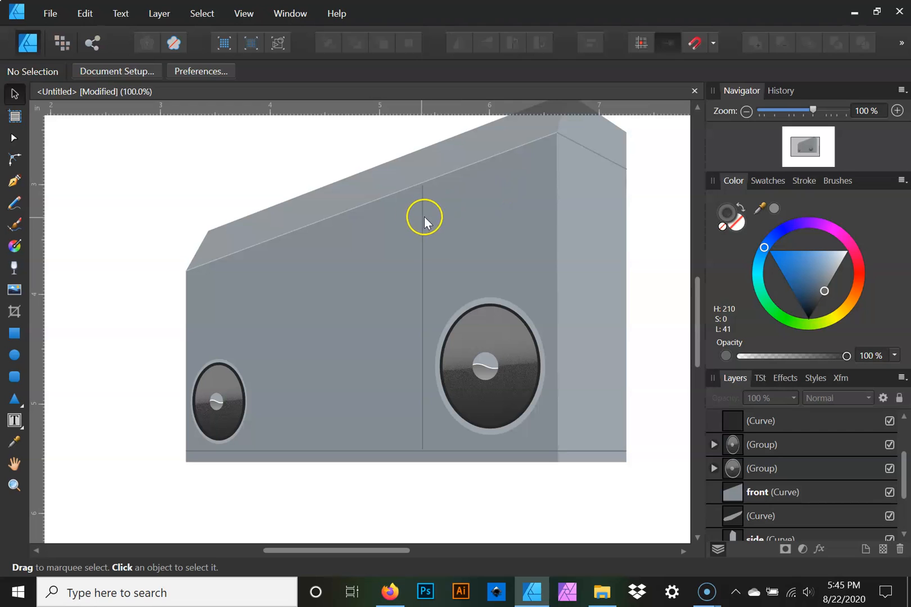
left_click(424, 216)
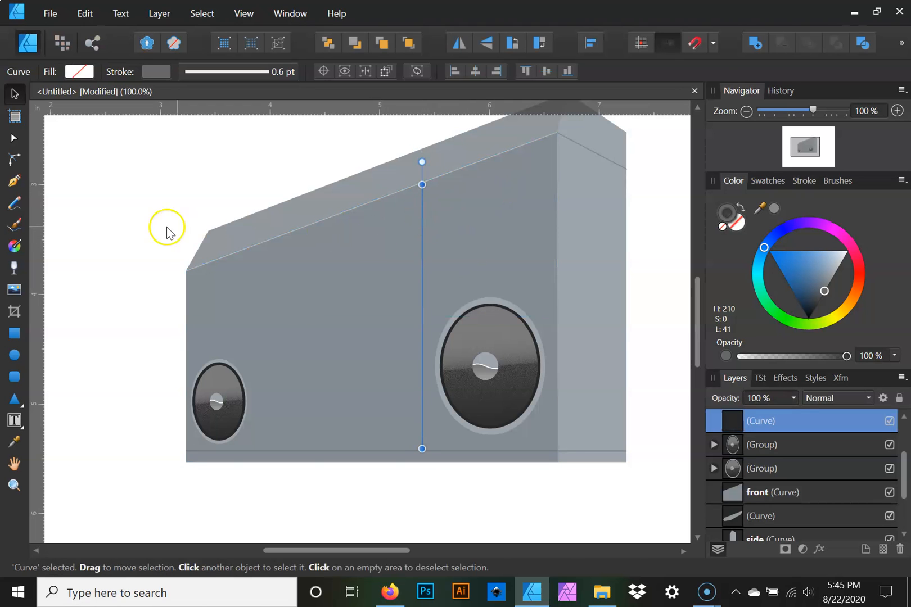
key("a")
left_click(423, 186)
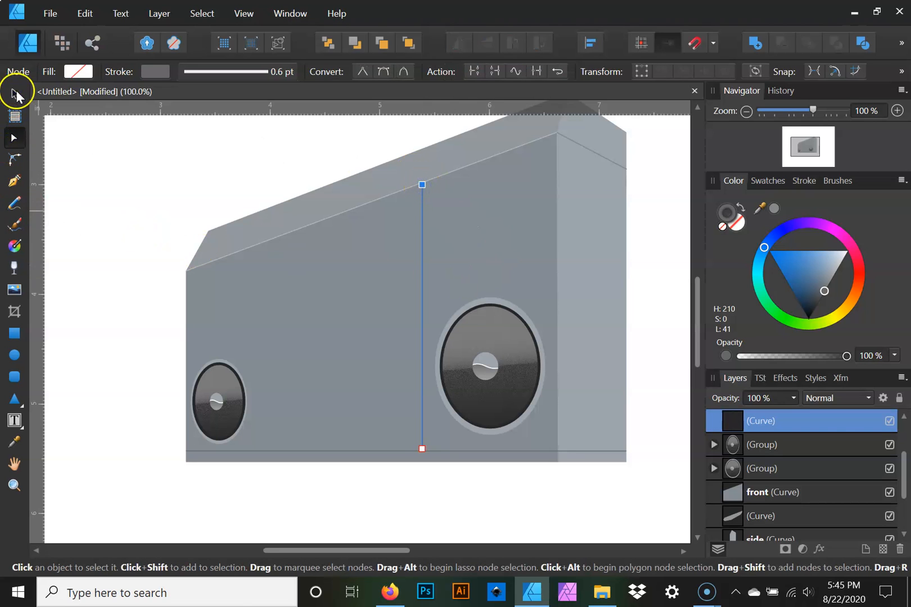
left_click(15, 92)
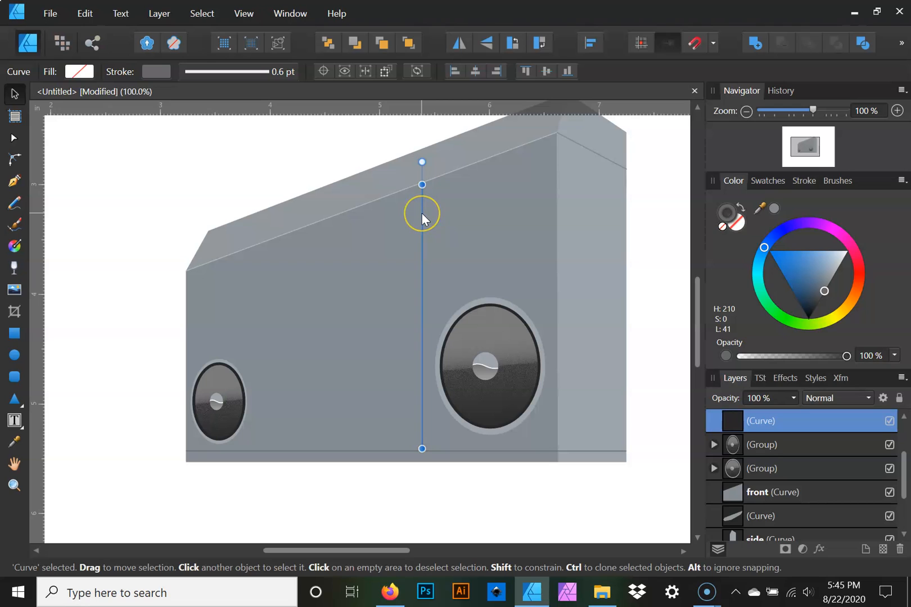
left_click_drag(423, 219, 256, 237)
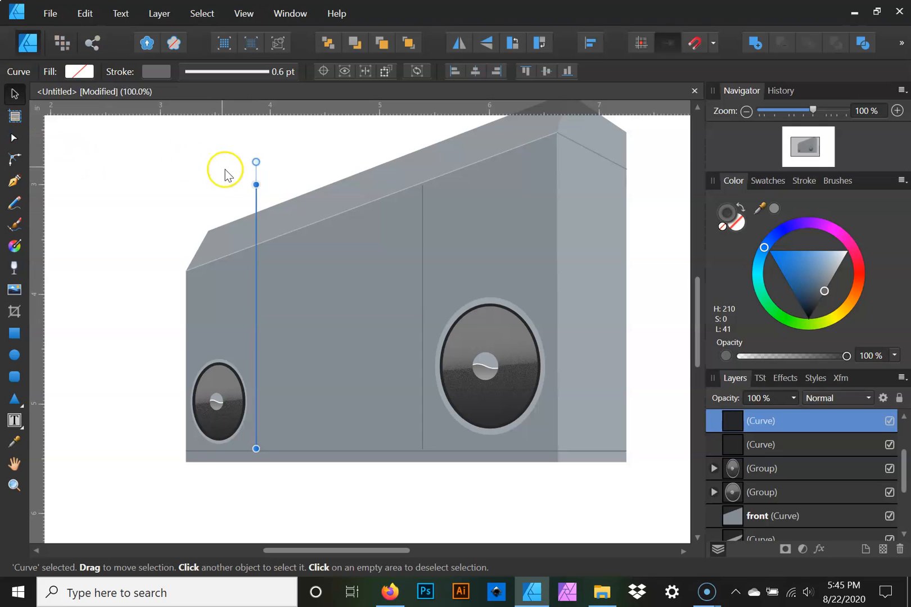
left_click(192, 169)
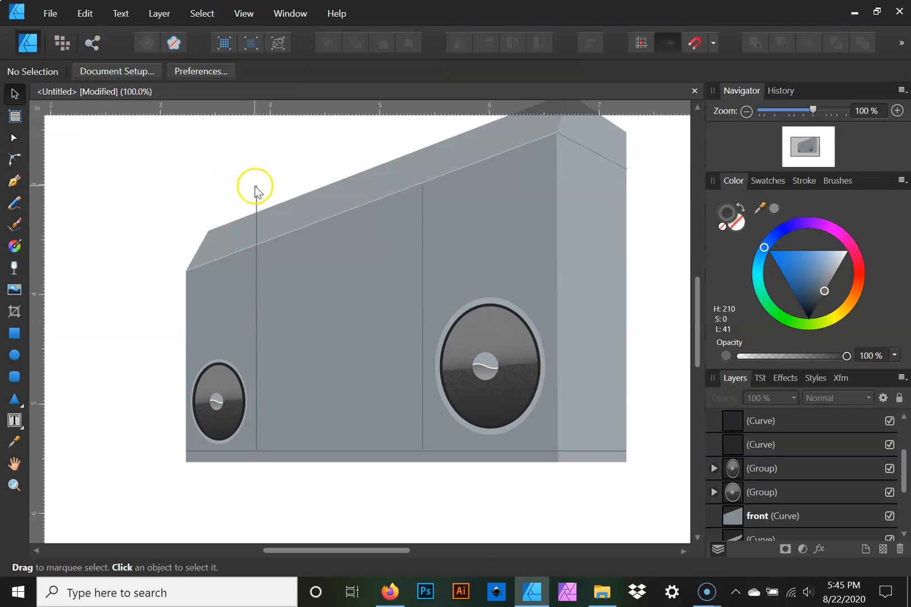
left_click(256, 186)
left_click(256, 228)
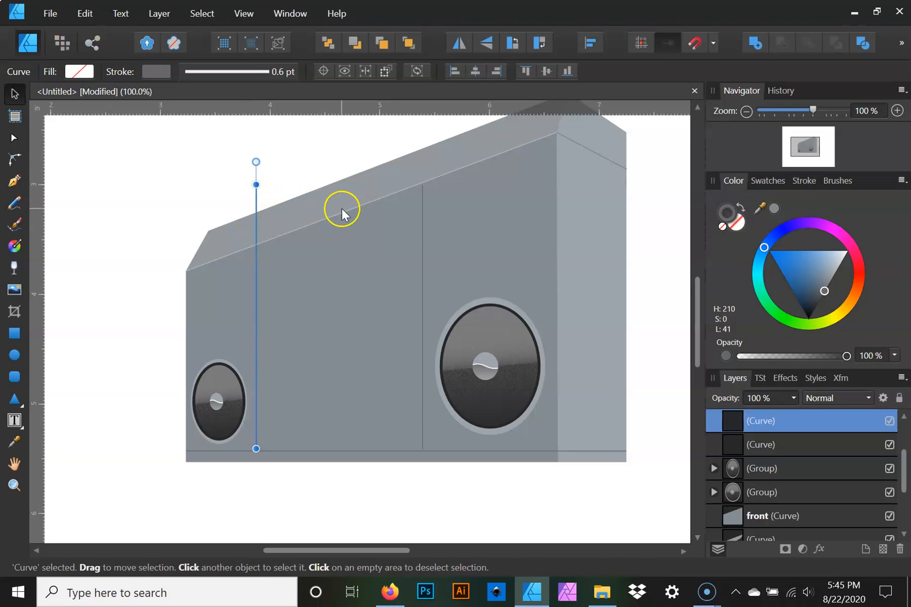
left_click(426, 187)
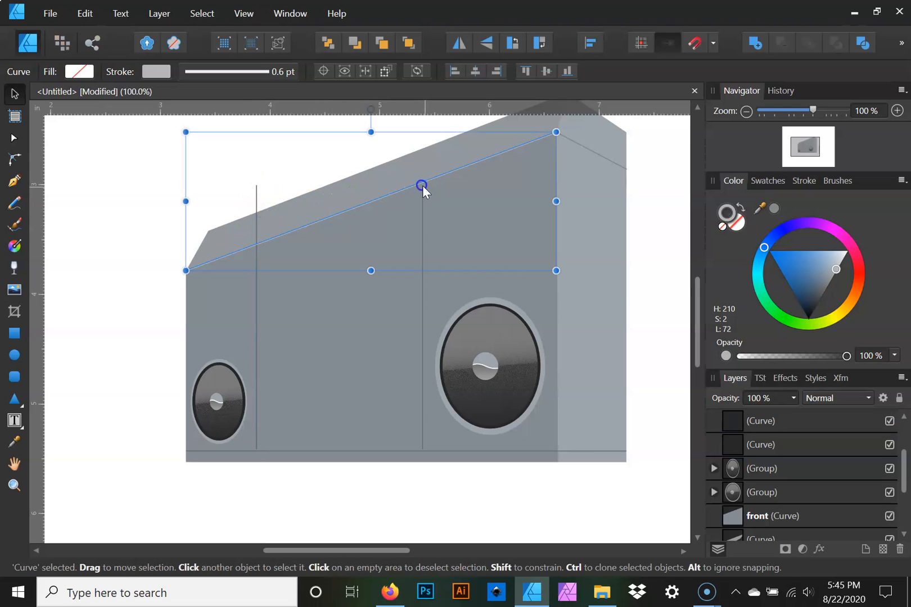
left_click(898, 111)
key("space")
left_click_drag(277, 230, 344, 383)
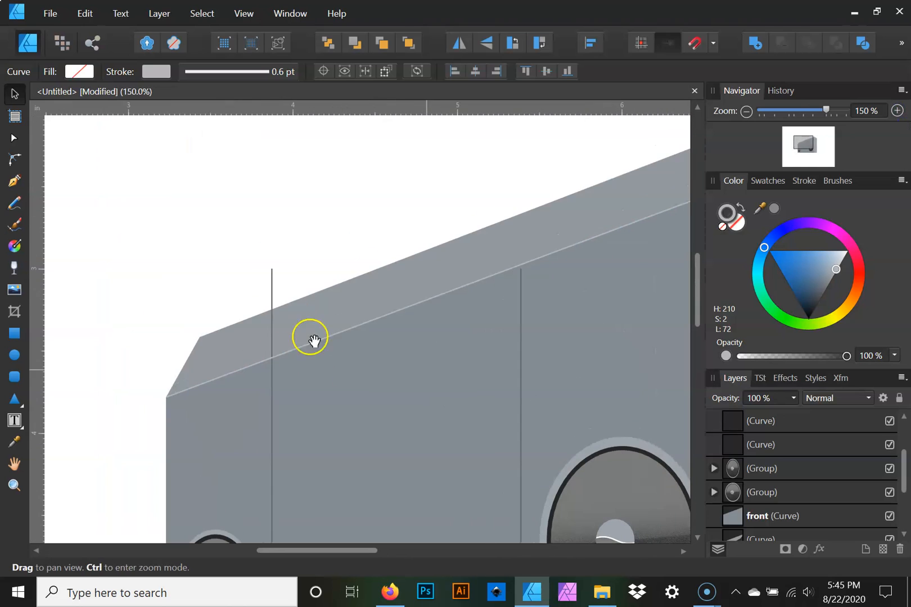
left_click(271, 271)
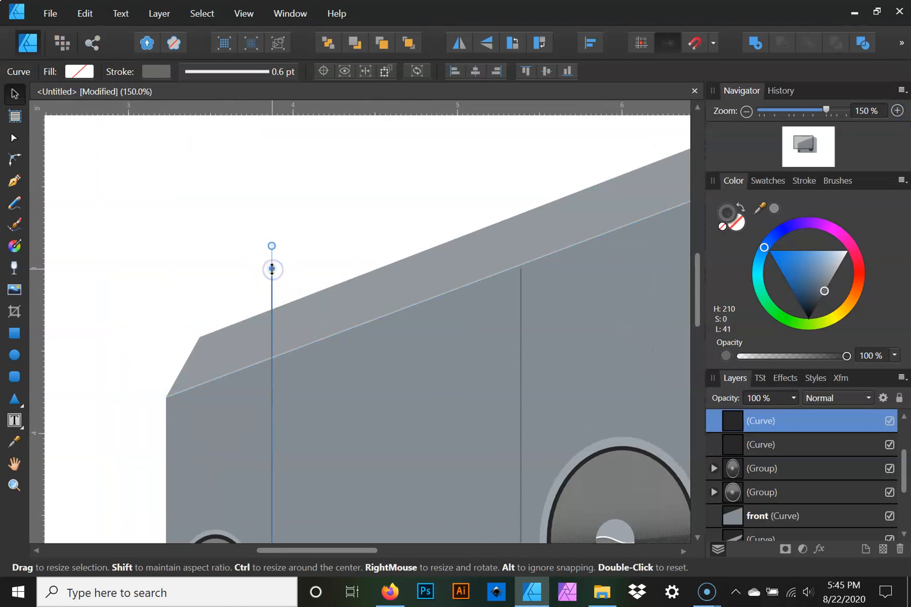
scroll(799, 451, "up", 1)
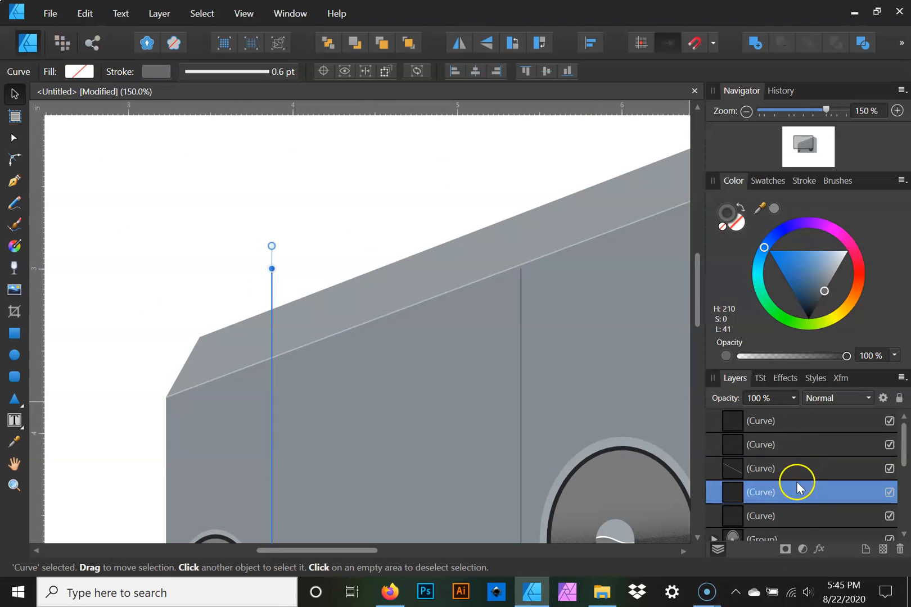
left_click(796, 512, "shift")
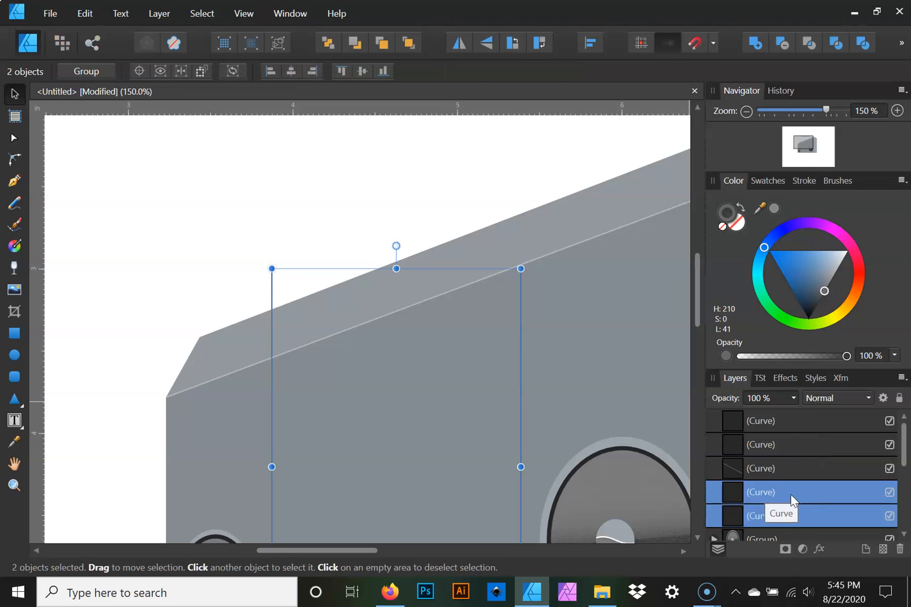
left_click(274, 230)
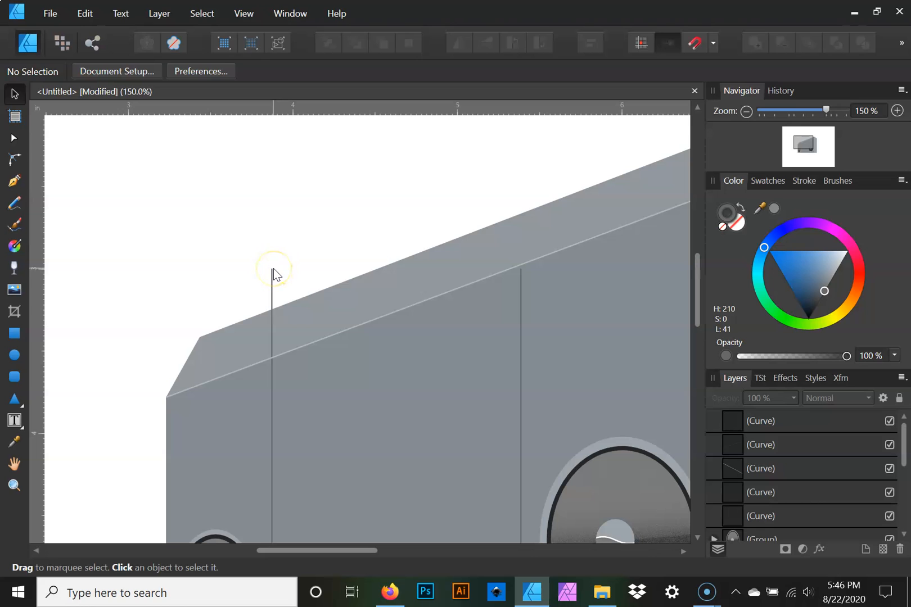
left_click(272, 273)
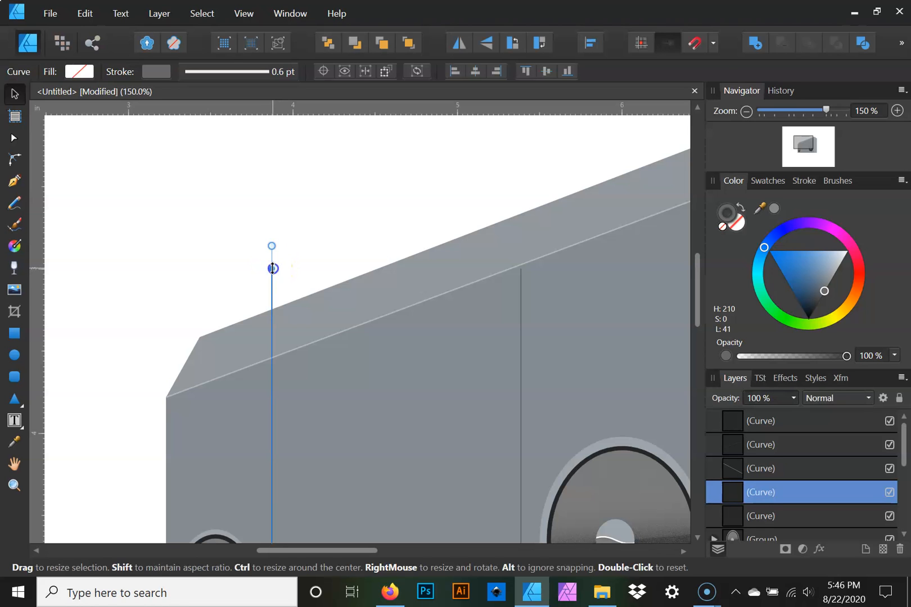
double_click(273, 269)
left_click(274, 269)
left_click(12, 143)
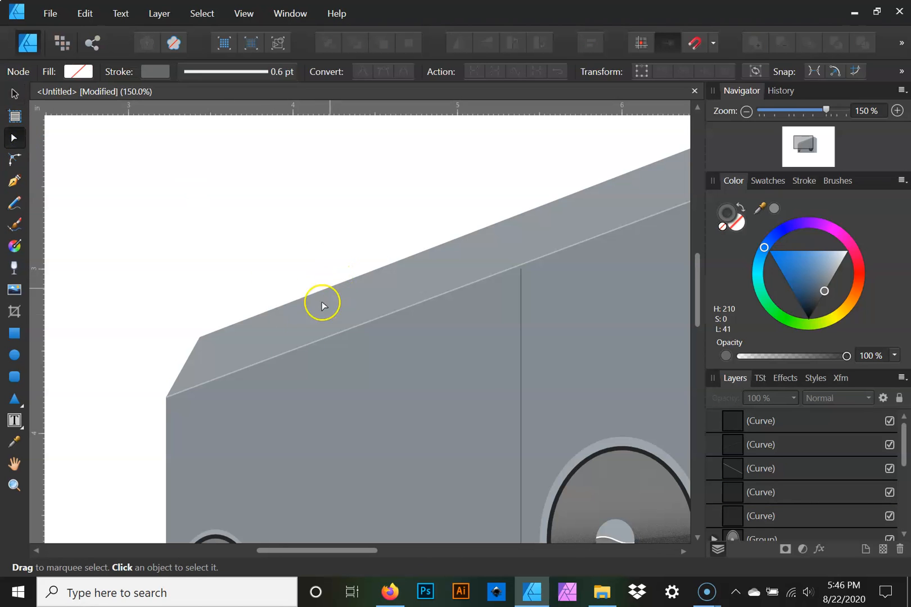
left_click(292, 391)
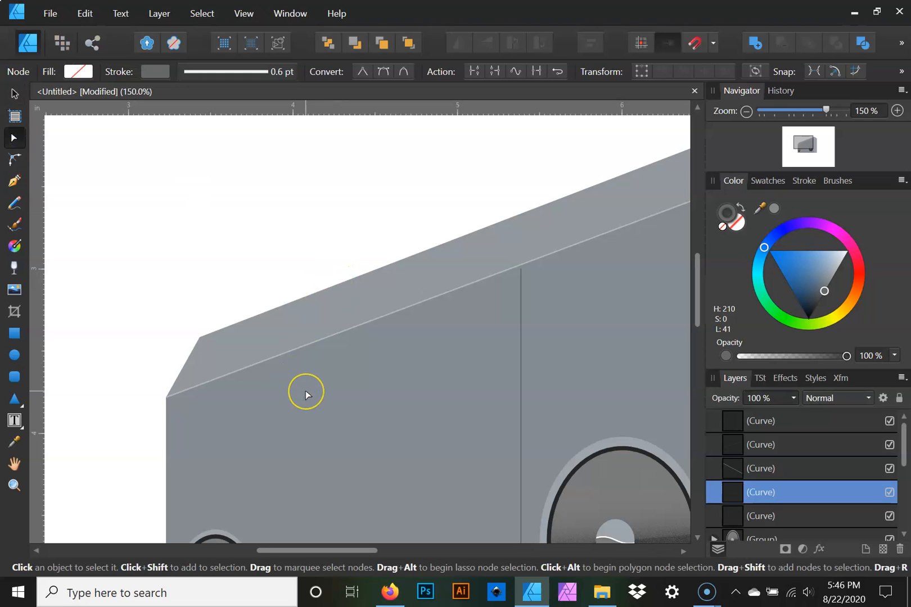
key("ctrl+z")
left_click(296, 251)
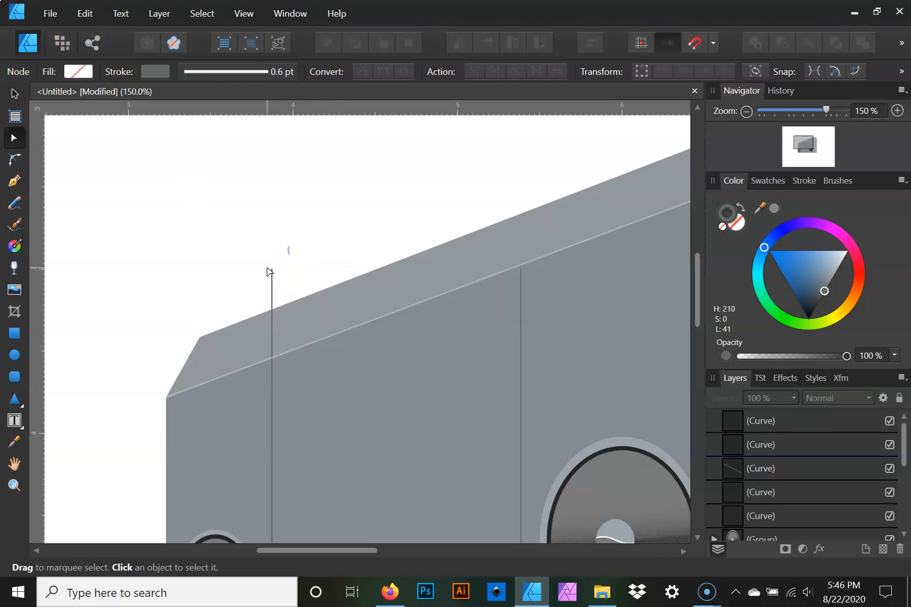
- Lower the top node of the left vertical line so the line ends at the light diagonal edge
left_click(273, 271)
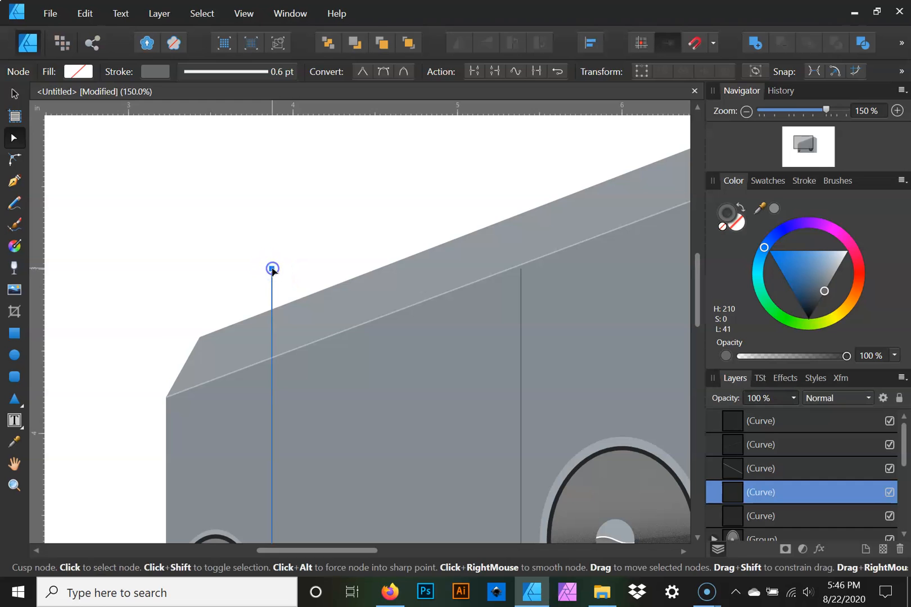
left_click_drag(285, 368, 299, 224)
left_click(289, 129)
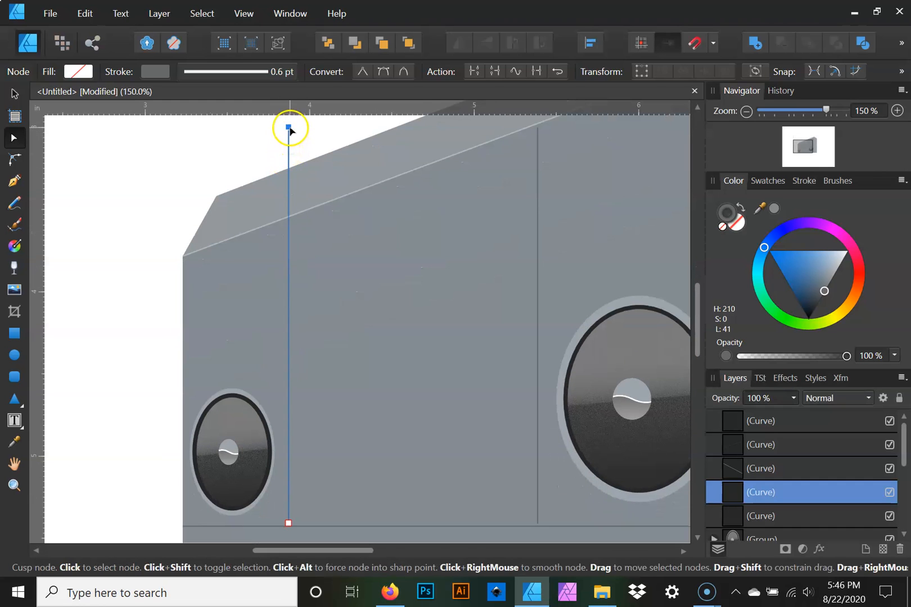
left_click_drag(291, 131, 284, 220)
- Raise the top node of the vertical line beside the large speaker to meet the light diagonal edge
left_click_drag(456, 207, 390, 330)
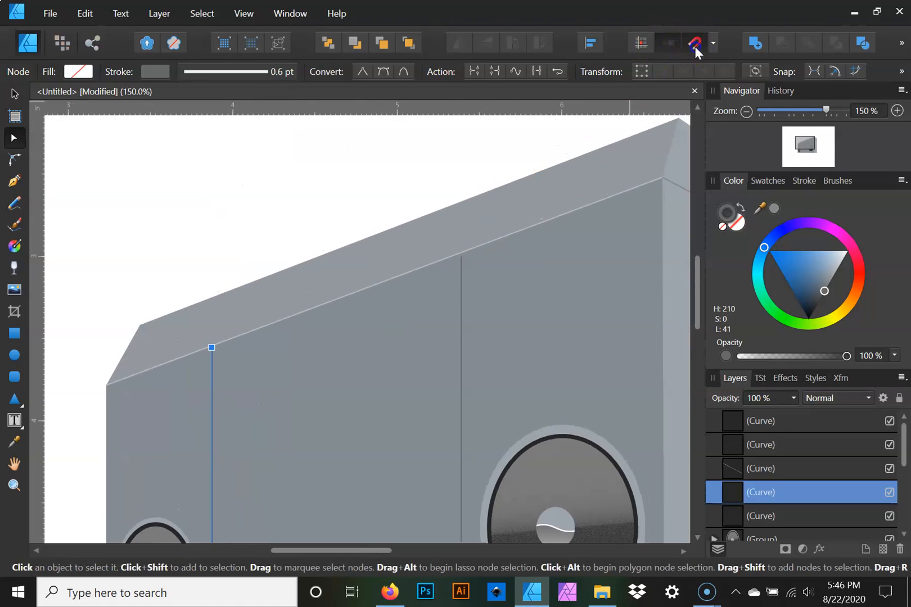
left_click(898, 112)
left_click(897, 111)
left_click(898, 111)
left_click_drag(475, 227, 266, 369)
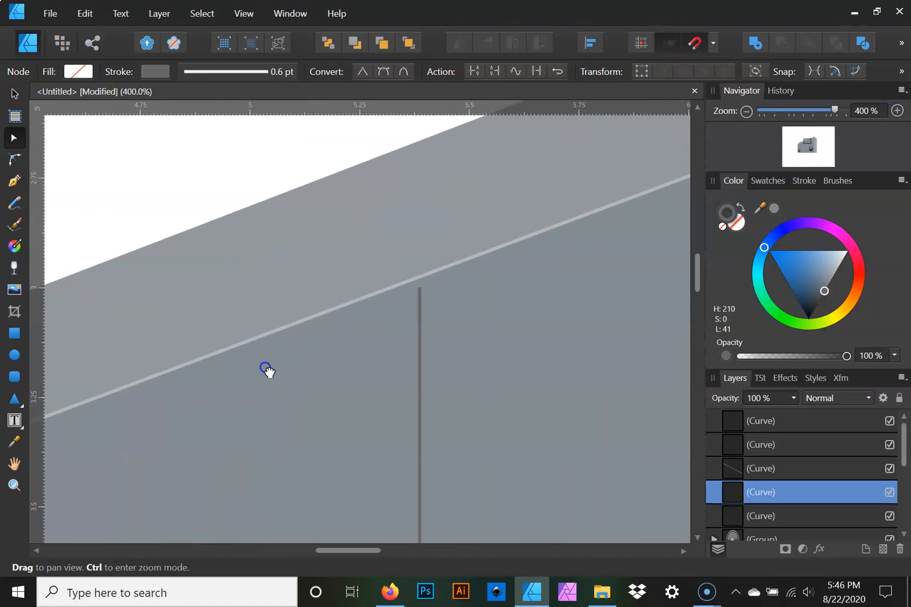
left_click(421, 291)
left_click_drag(420, 288, 421, 280)
left_click_drag(188, 373, 603, 171)
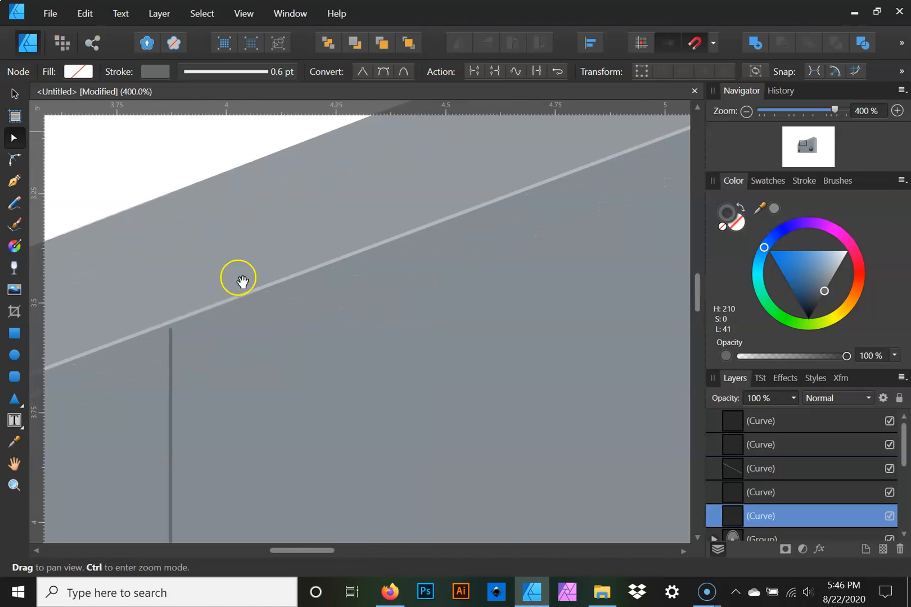
- Raise the top node of the vertical line beside the small speaker to meet the light diagonal edge, and deselect the line
left_click_drag(240, 280, 440, 251)
left_click(370, 306)
mouse_move(370, 300)
left_mouse_down()
mouse_move(369, 292)
mouse_move(364, 322)
mouse_move(368, 295)
left_mouse_up()
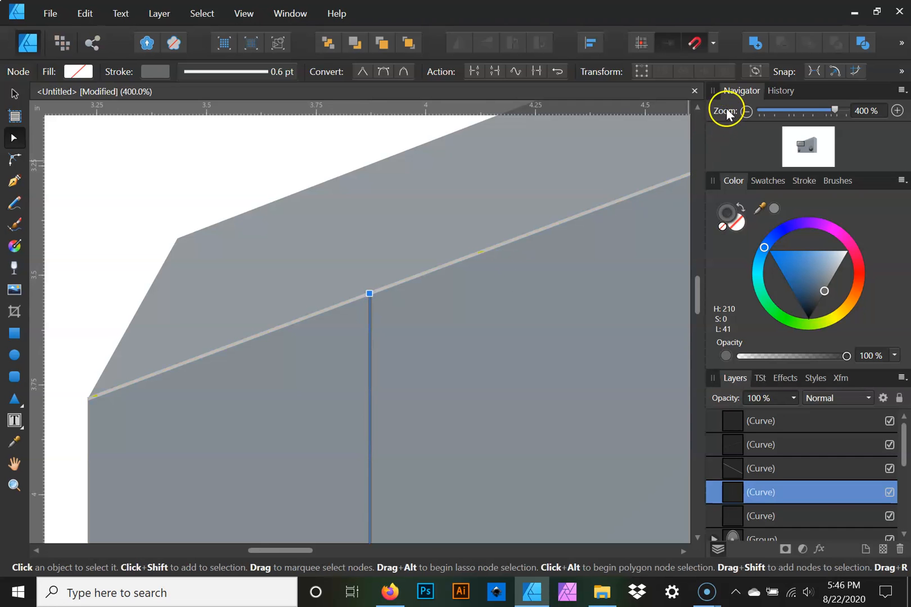
left_click(747, 112)
left_click(747, 111)
mouse_move(455, 201)
left_mouse_down()
mouse_move(362, 207)
mouse_move(242, 187)
mouse_move(281, 210)
mouse_move(303, 244)
mouse_move(333, 227)
left_mouse_up()
left_click(557, 275)
mouse_move(575, 374)
left_mouse_down()
mouse_move(556, 339)
mouse_move(527, 318)
mouse_move(527, 372)
mouse_move(507, 280)
mouse_move(585, 337)
mouse_move(567, 354)
left_mouse_up()
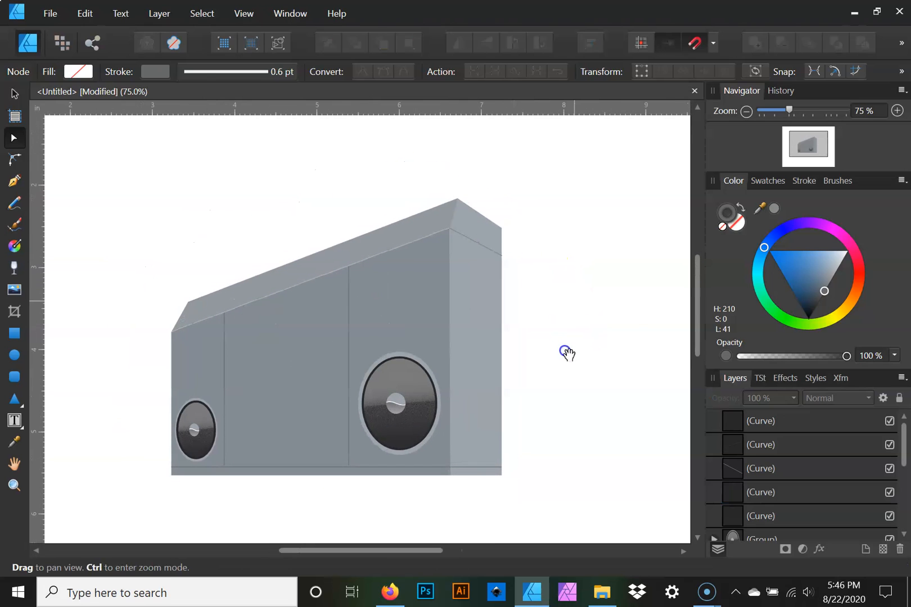
- Shift the outer upper corner node of the top bevel's end face inward about 0.1 in and deselect the shape
left_click(503, 230)
left_click_drag(502, 230, 497, 230)
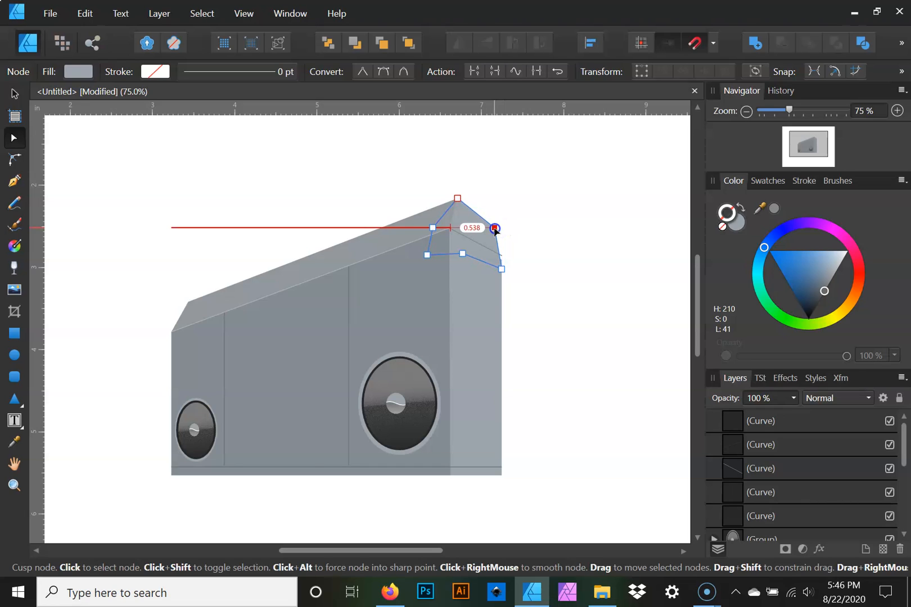
left_click_drag(495, 230, 495, 229)
left_click(535, 291)
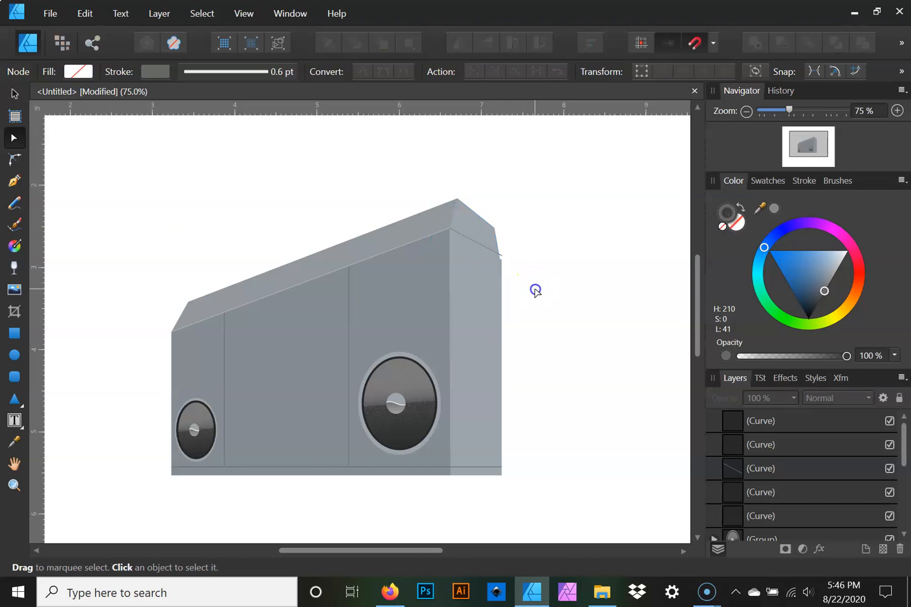
- Raise the bevel end face's lower outer node onto the side panel's upper outer corner, where the dark seam line ends
left_click(496, 264)
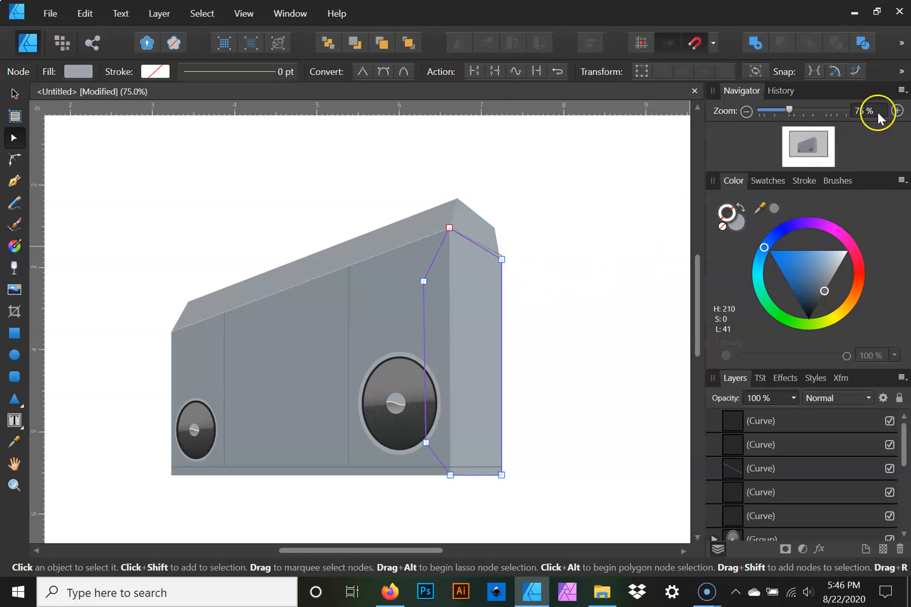
left_click(899, 111)
left_click(899, 111)
left_click(900, 111)
key("space")
left_click_drag(549, 226, 237, 283)
left_click_drag(426, 216, 430, 204)
key("space")
left_click_drag(445, 162, 447, 211)
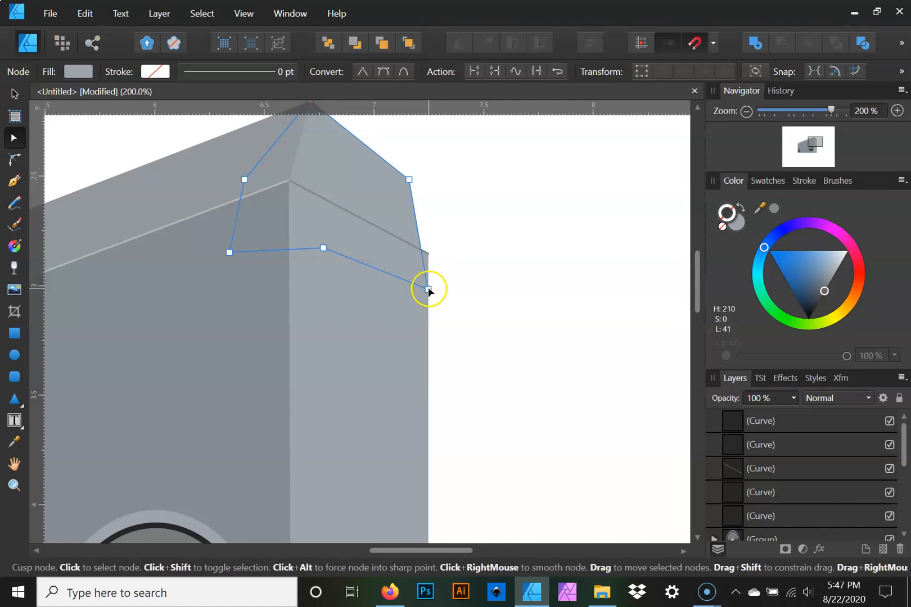
left_click_drag(428, 289, 428, 253)
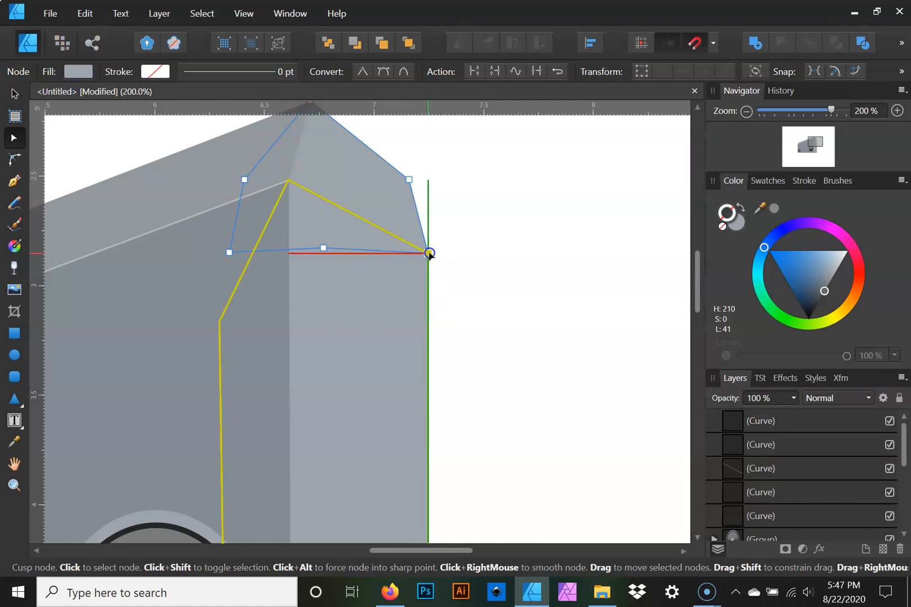
left_click(470, 260)
left_click_drag(453, 297, 577, 362)
left_click_drag(375, 351, 409, 360)
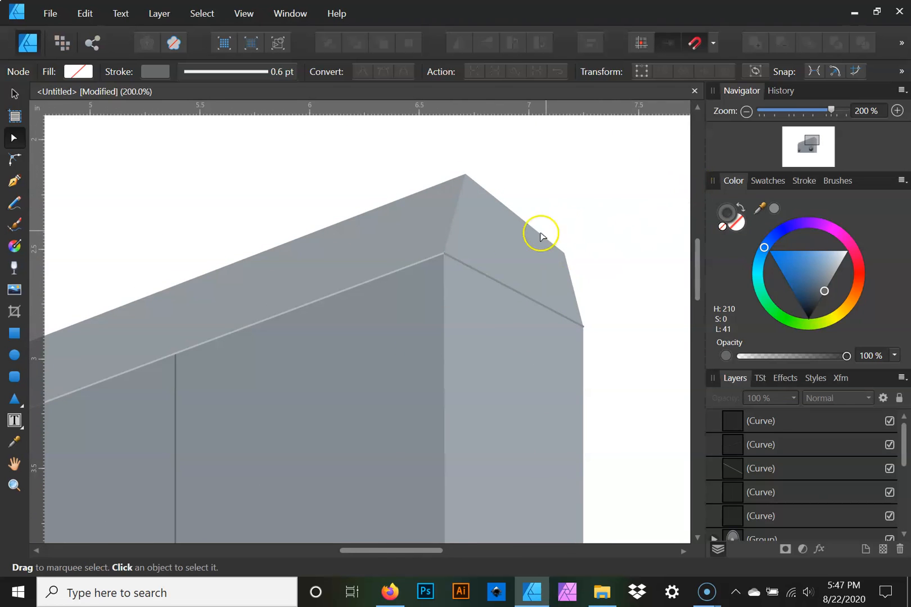
- Lighten the fill of the top bevel's end face to H 210, S 9, L 71 and deselect it
left_click(14, 96)
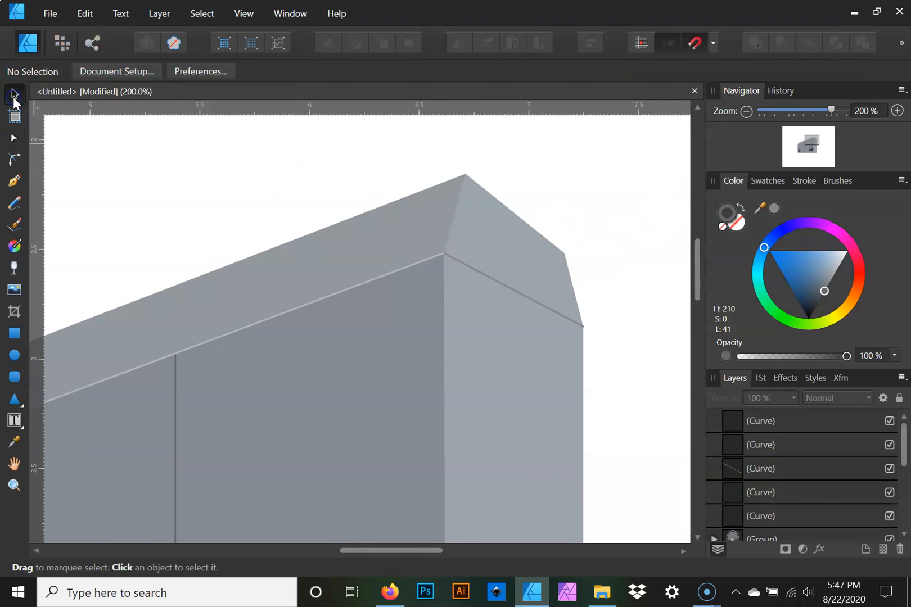
left_click_drag(566, 173, 428, 292)
left_click(429, 291)
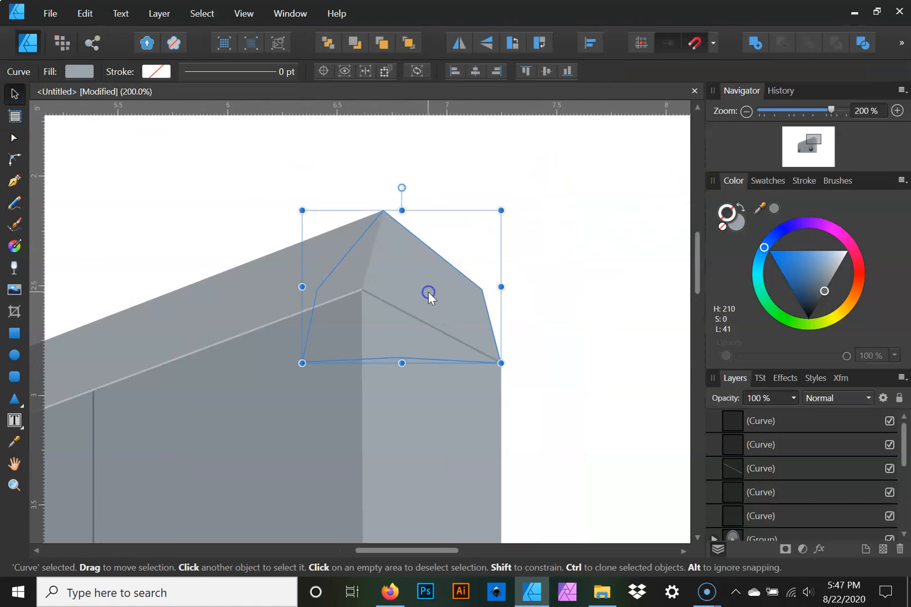
left_click(731, 219)
left_click_drag(810, 261, 834, 279)
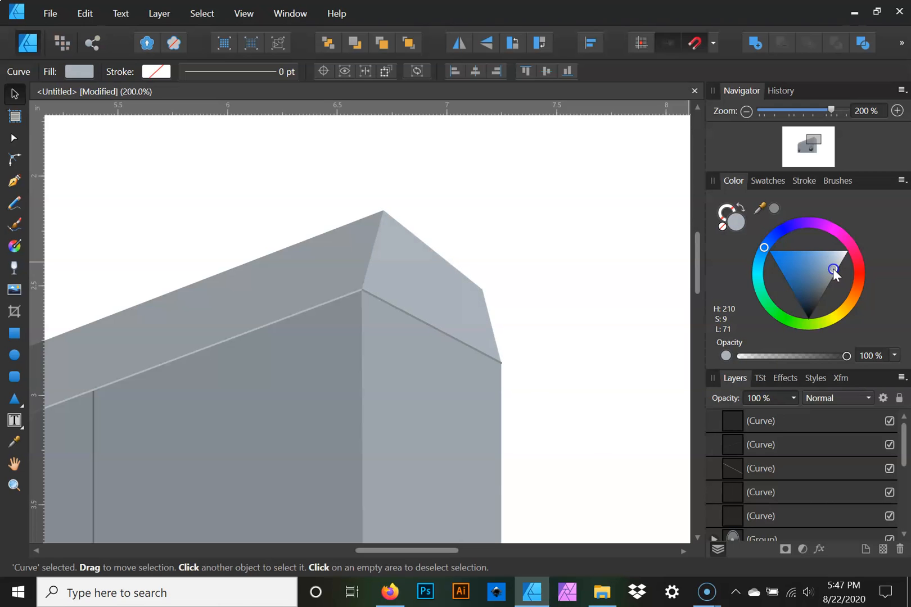
left_click(593, 333)
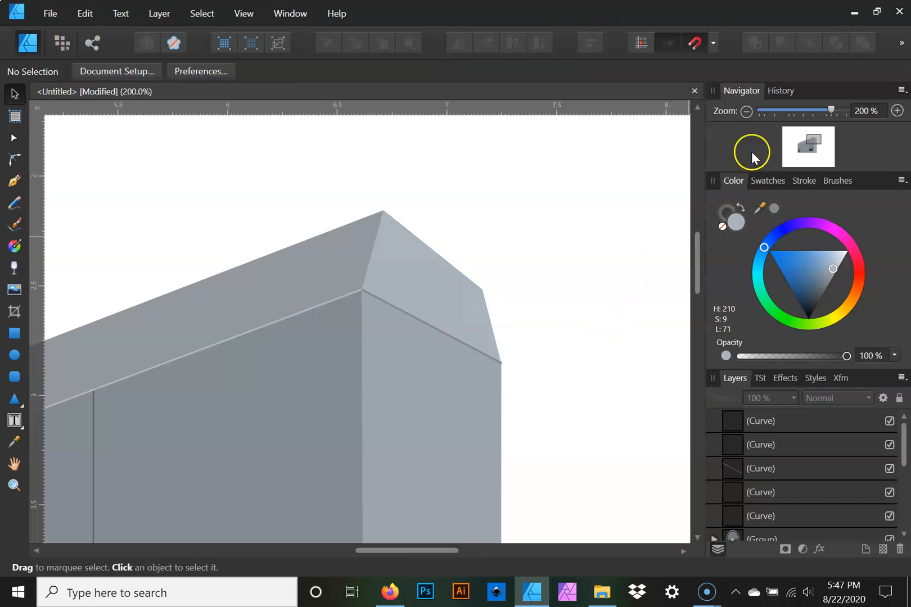
left_click(746, 111)
left_click(746, 111)
left_click(746, 111)
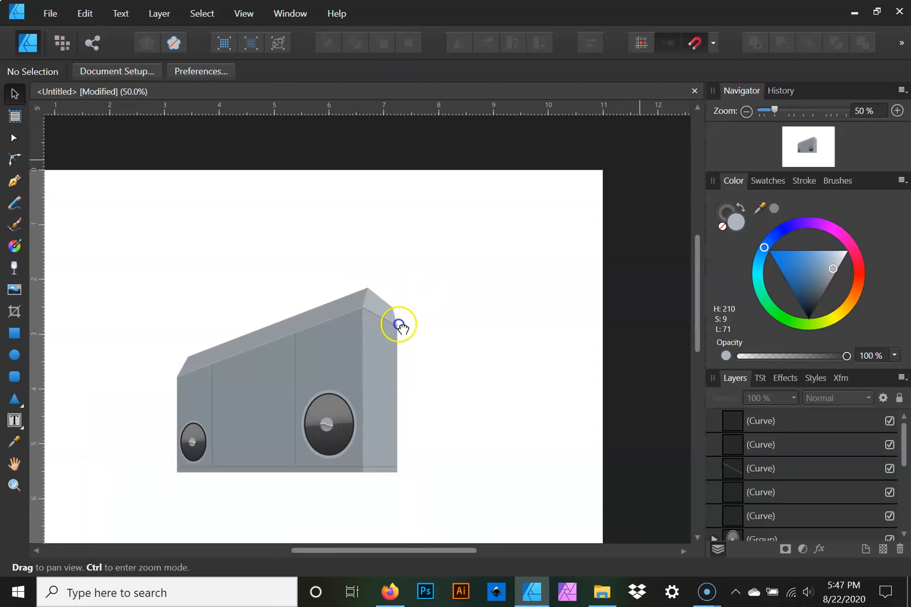
left_click_drag(397, 321, 463, 270)
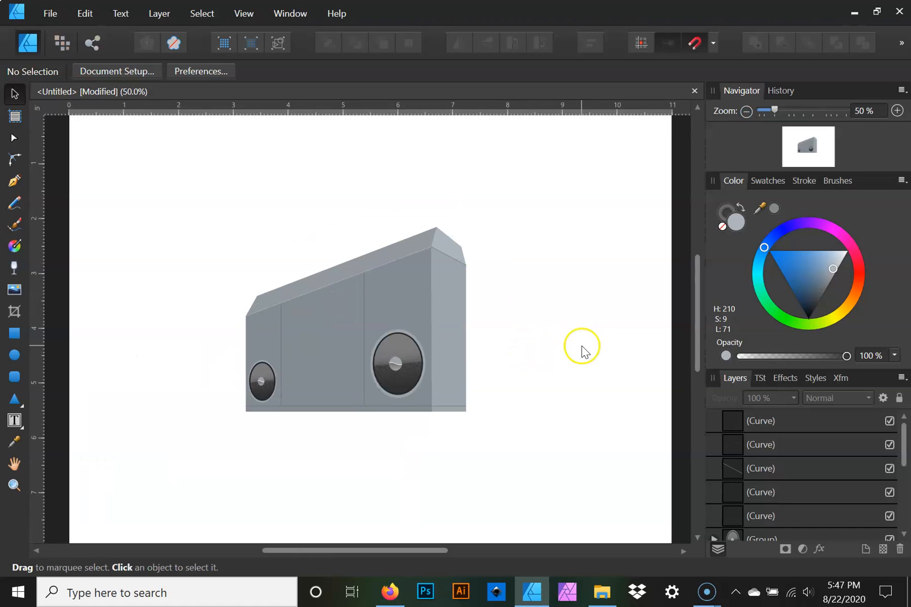
- Draw a vertical Pen segment about 0.16 in long on the top bevel, directly above the panel line beside the small speaker
left_click(897, 110)
left_click(897, 111)
left_click(898, 111)
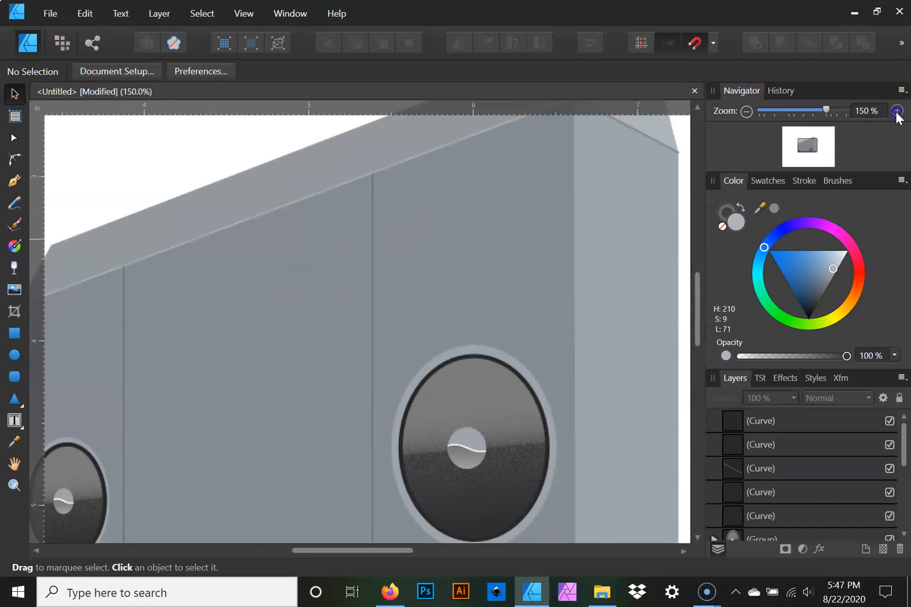
left_click(897, 111)
left_click_drag(273, 278, 514, 412)
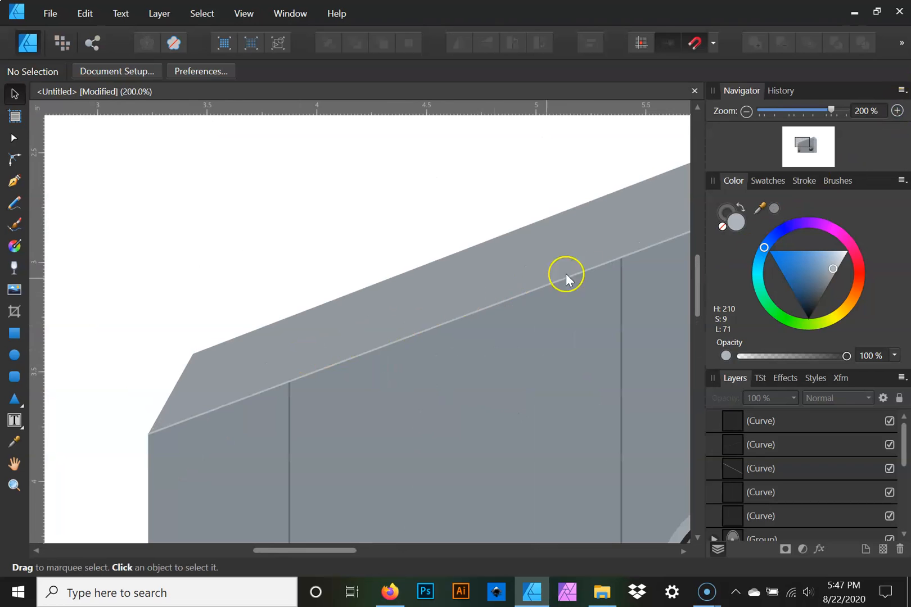
left_click(897, 111)
left_click(897, 111)
left_click_drag(346, 224, 417, 326)
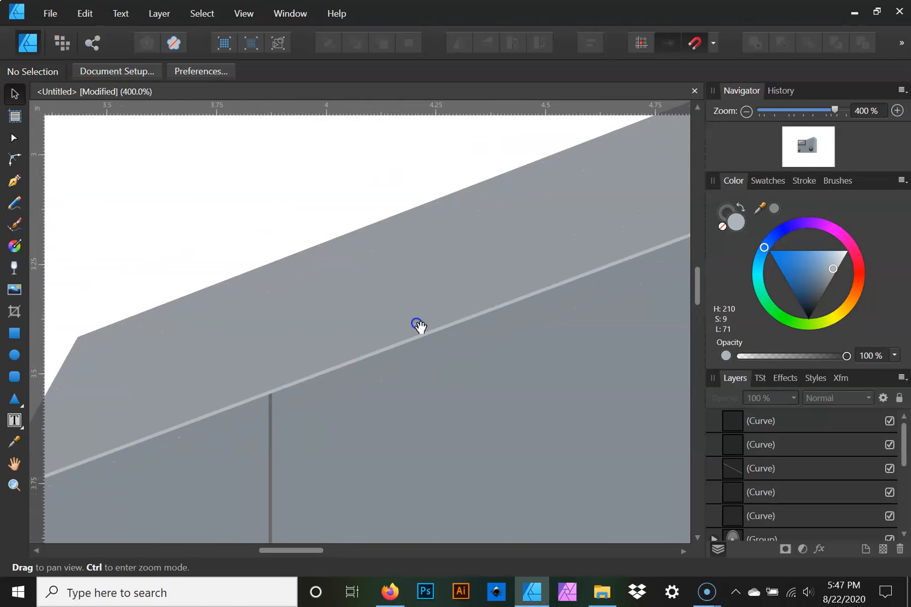
left_click(15, 183)
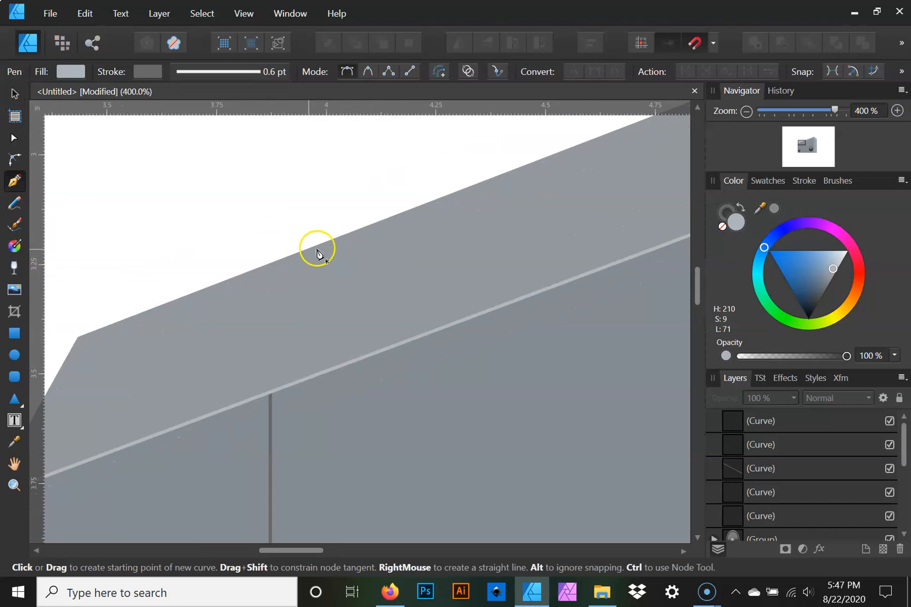
left_click_drag(448, 247, 534, 246)
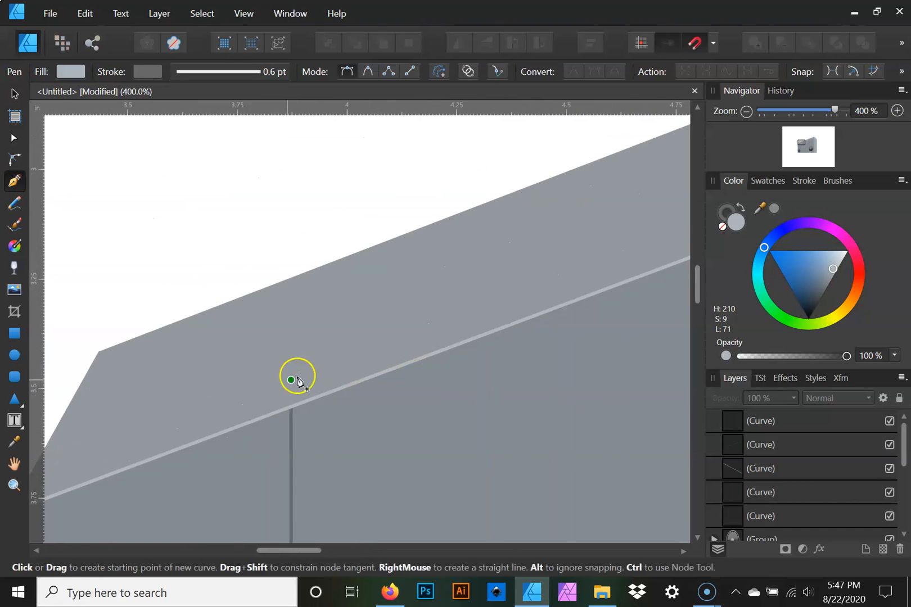
left_click(291, 406)
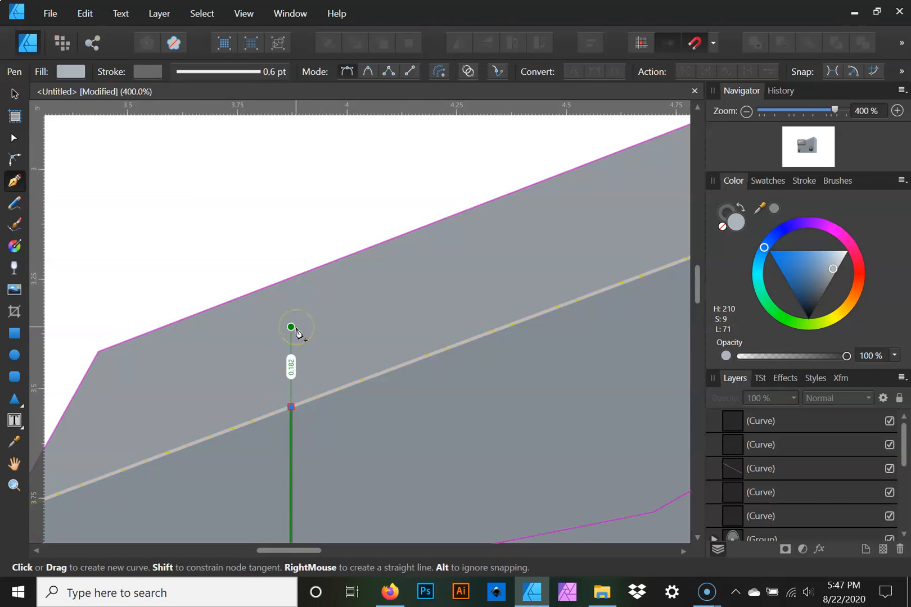
key("Escape")
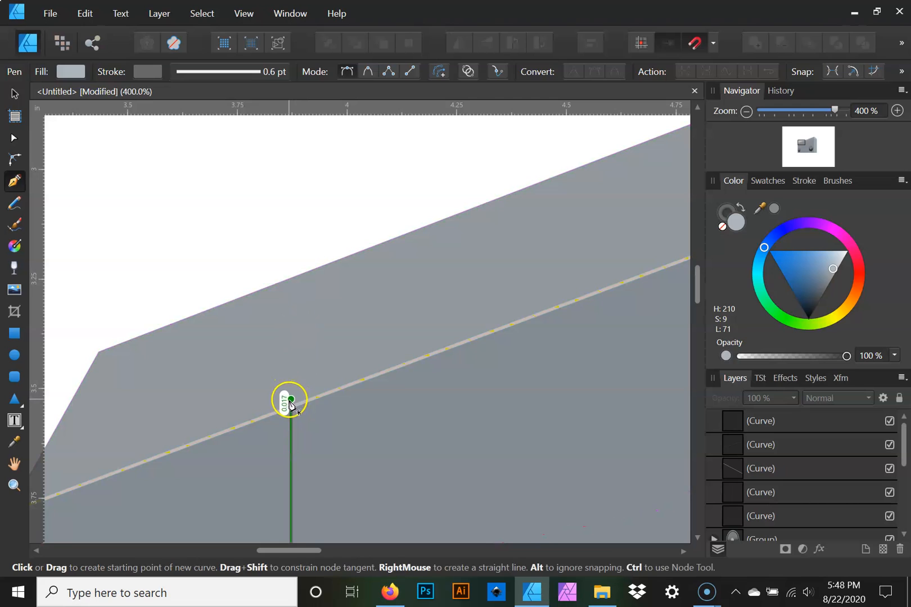
left_click(290, 399)
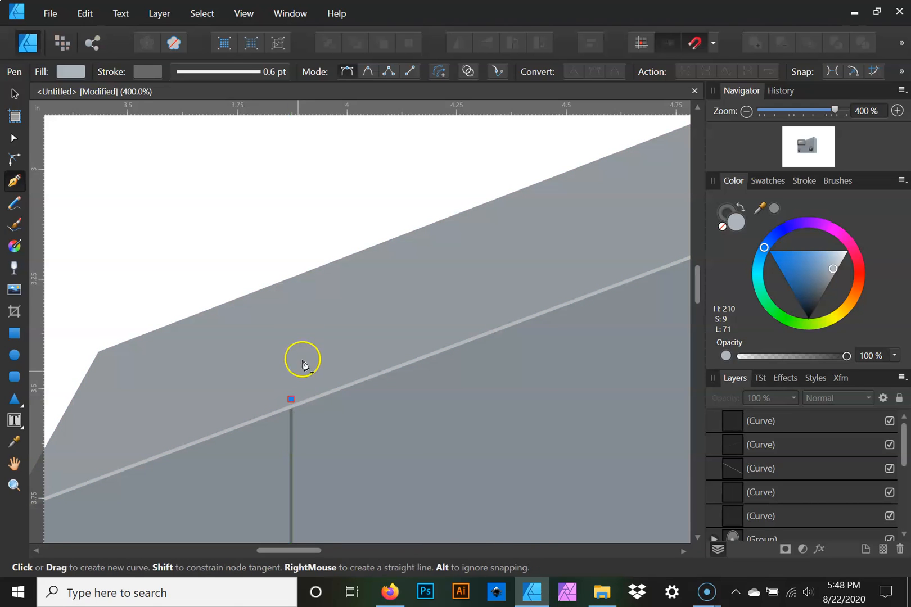
left_click(297, 329)
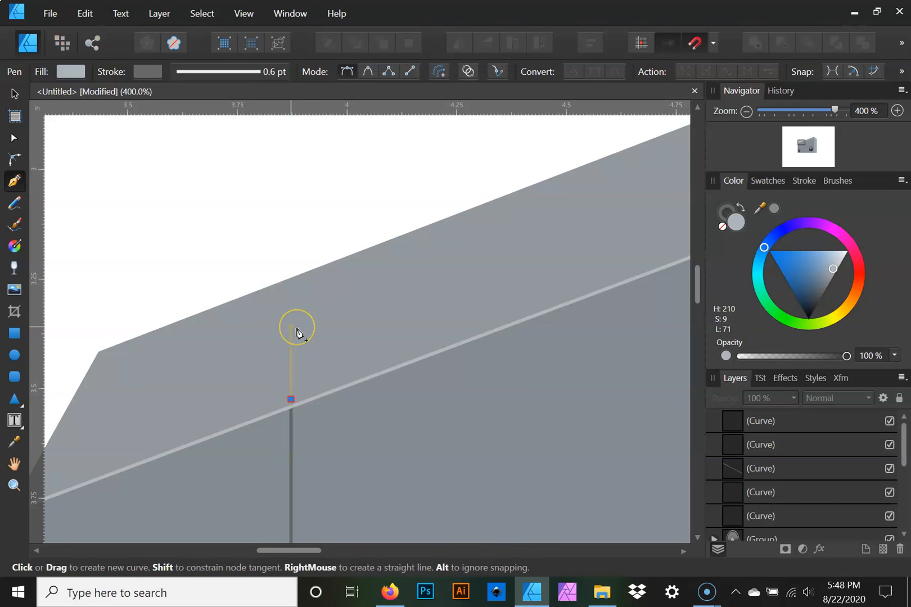
- Extend the curve along the top bevel, parallel to the light diagonal edge, to slightly past the panel line beside the large speaker
left_click_drag(466, 285, 329, 318)
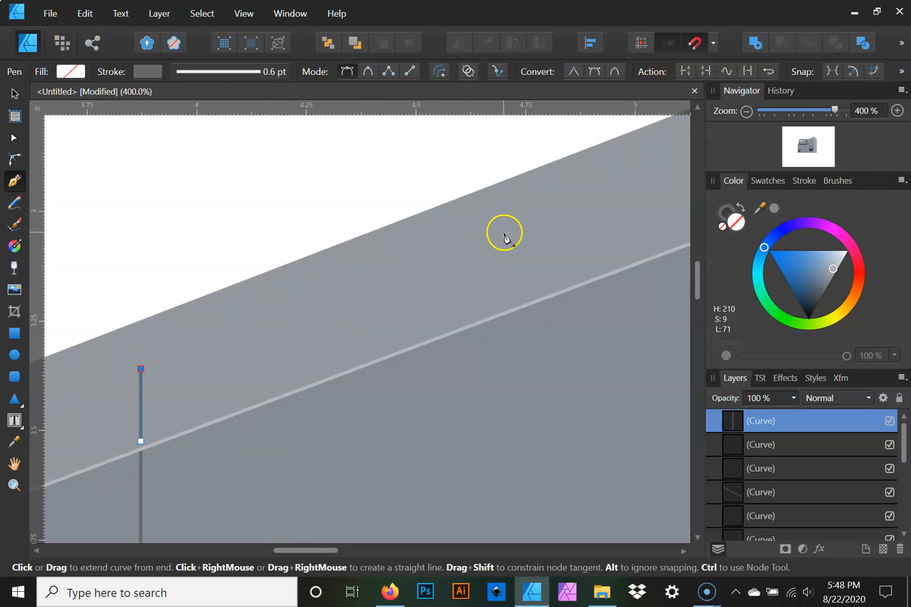
left_click_drag(515, 228, 170, 370)
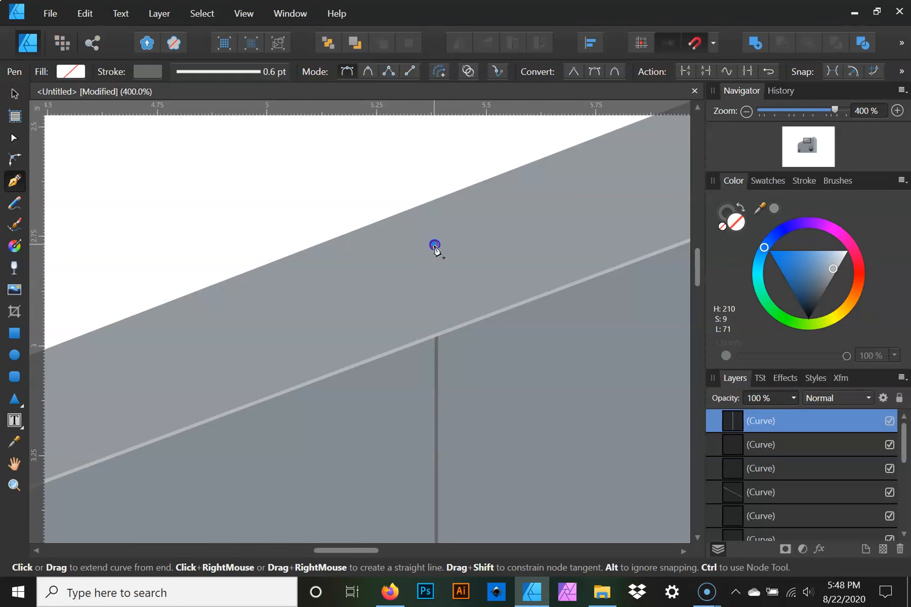
left_click(434, 246)
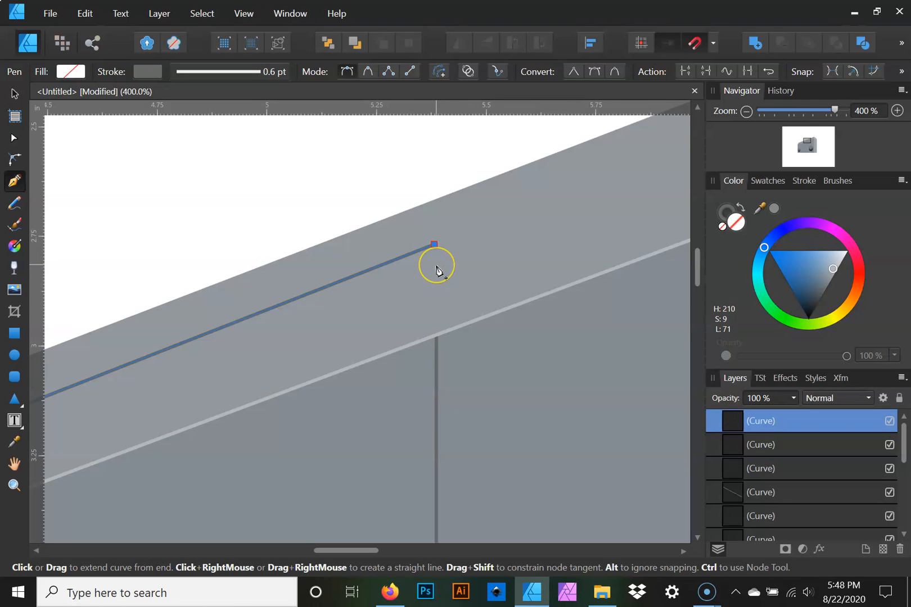
key("a")
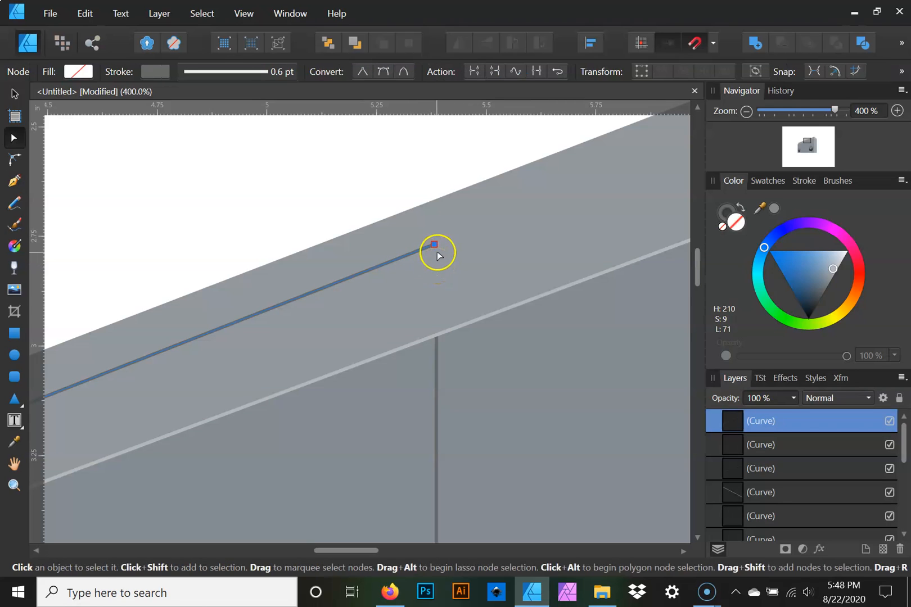
left_click_drag(438, 243, 455, 237)
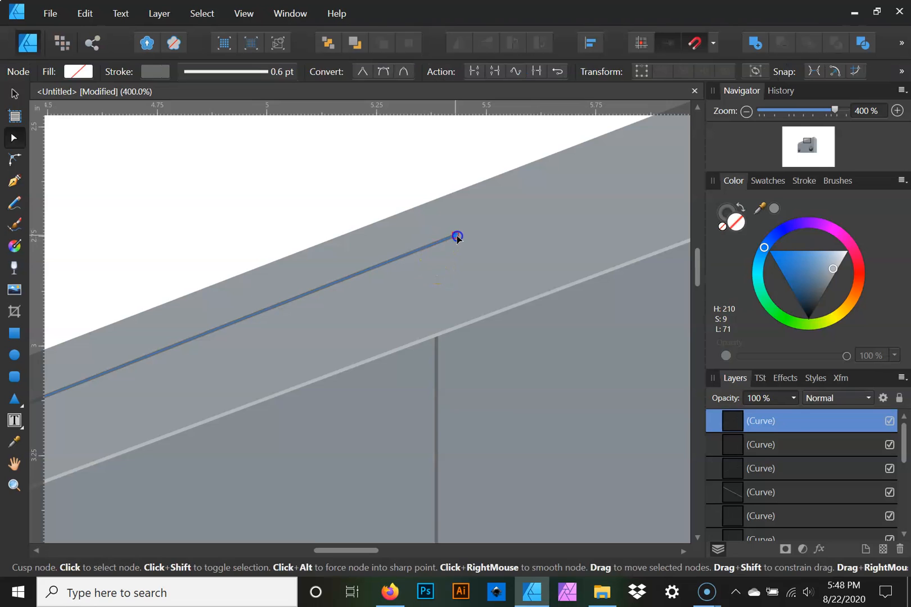
- Continue the outline down to the light diagonal edge above the large speaker's panel line and back to its start, closing the shape
left_click(15, 180)
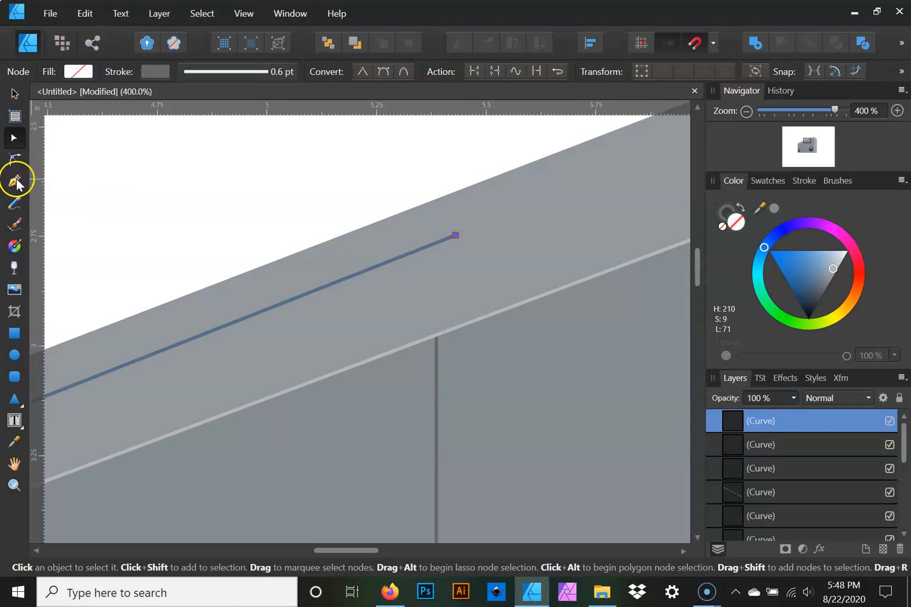
left_click(456, 235)
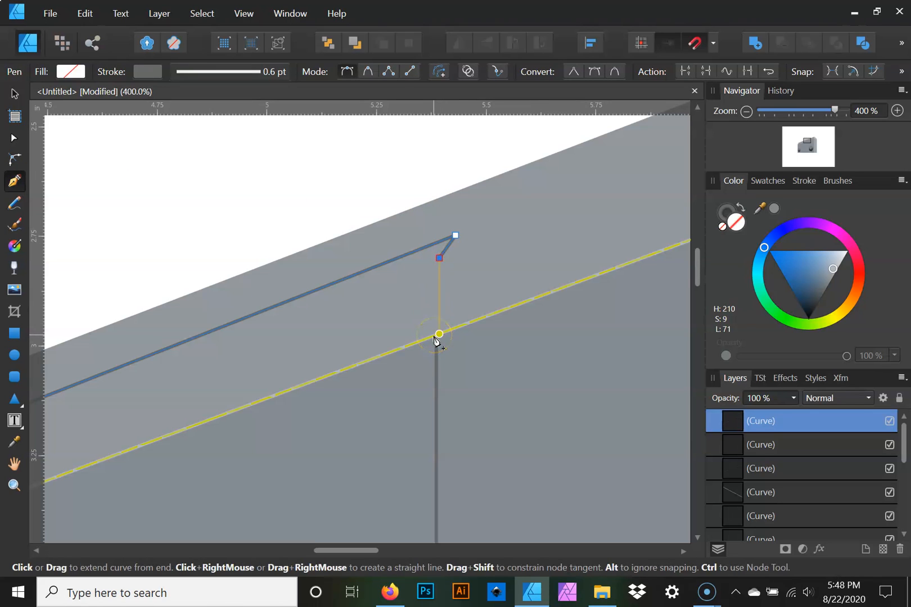
left_click(435, 336)
key("space")
left_click_drag(272, 367, 579, 226)
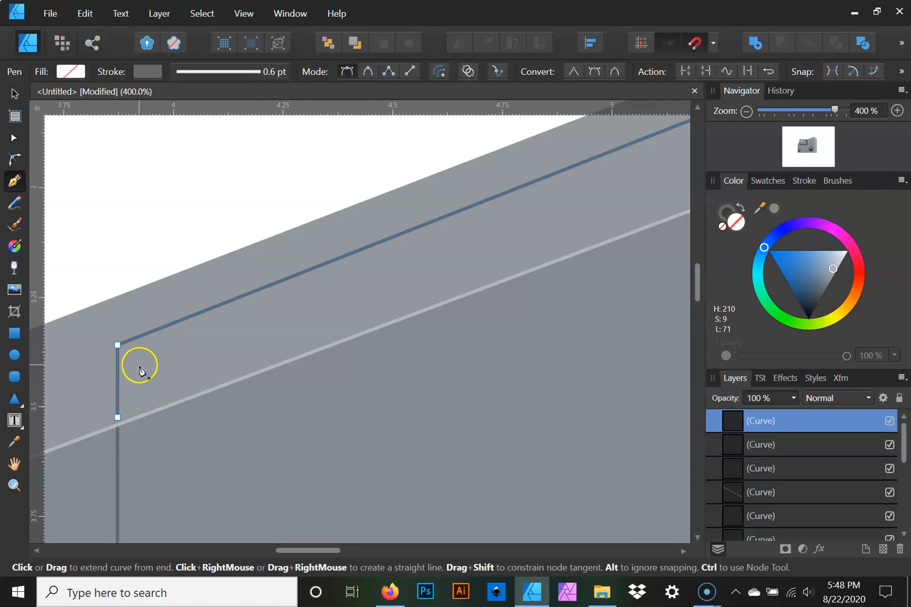
left_click(118, 417)
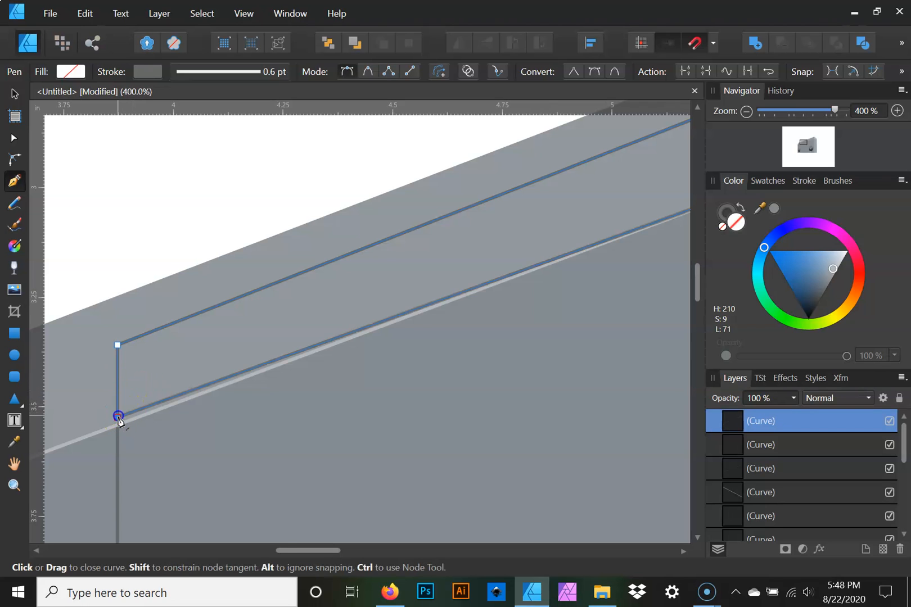
key("space")
mouse_move(426, 317)
left_mouse_down()
mouse_move(175, 409)
mouse_move(125, 451)
left_mouse_up()
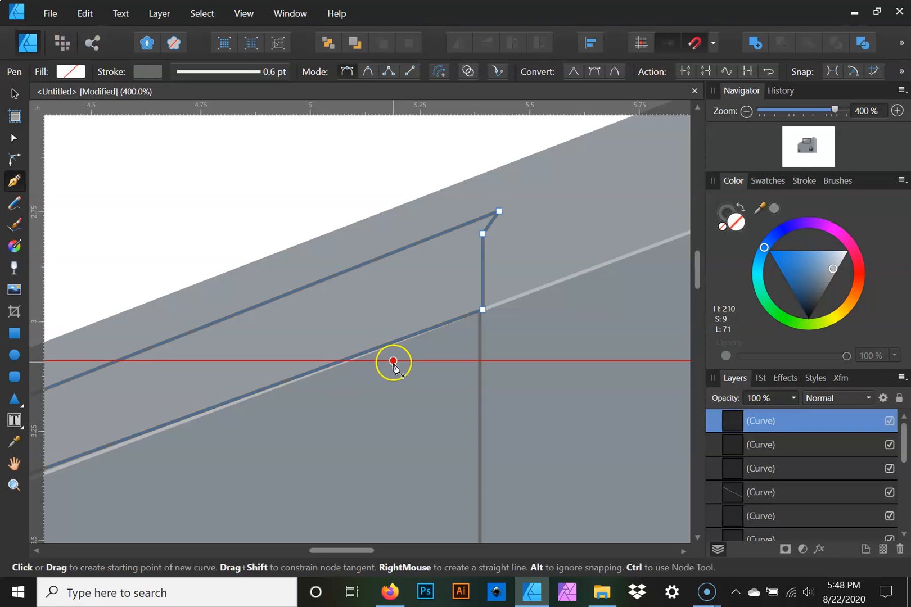
- Move the outline's lower node above the small speaker's panel line down onto the light diagonal edge
key("space")
left_click_drag(237, 370, 634, 184)
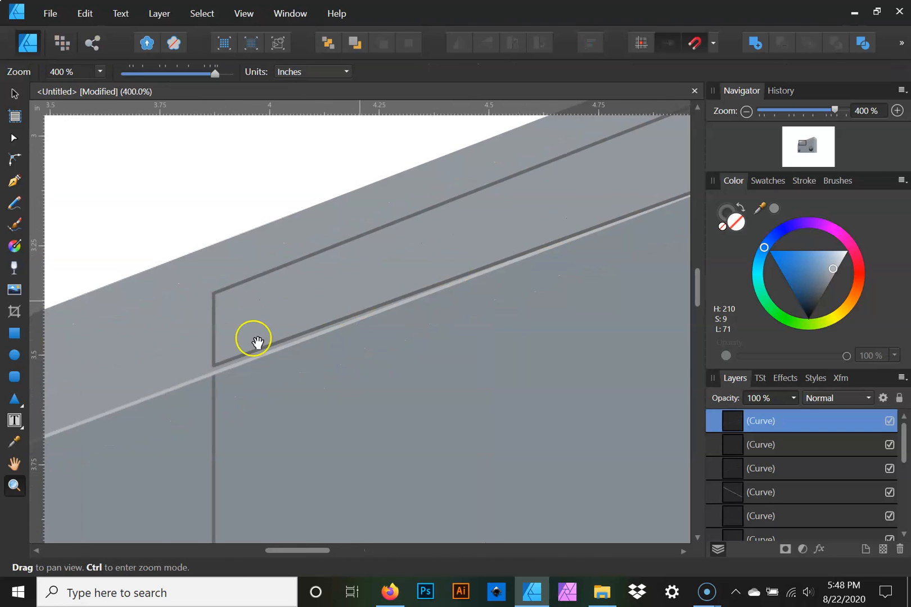
key("a")
left_click(212, 372)
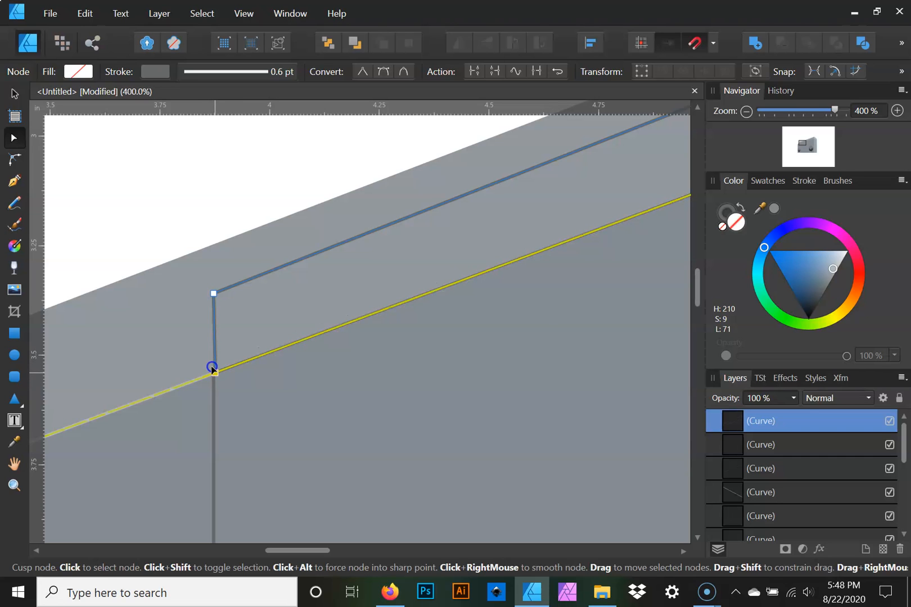
- Swap the top-bevel panel's stroke and fill colours, giving it a solid grey fill and no stroke
key("space")
left_click_drag(386, 291, 129, 442)
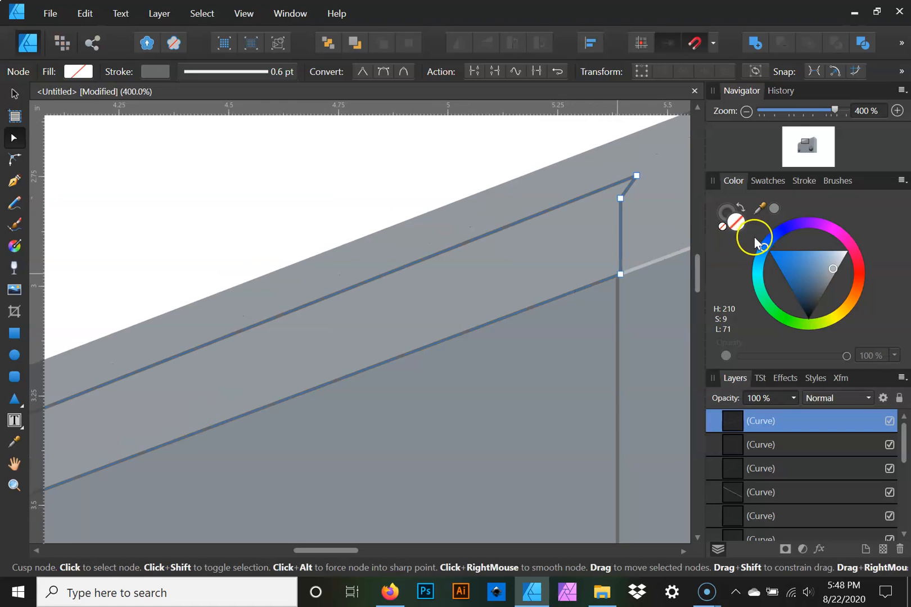
left_click(741, 209)
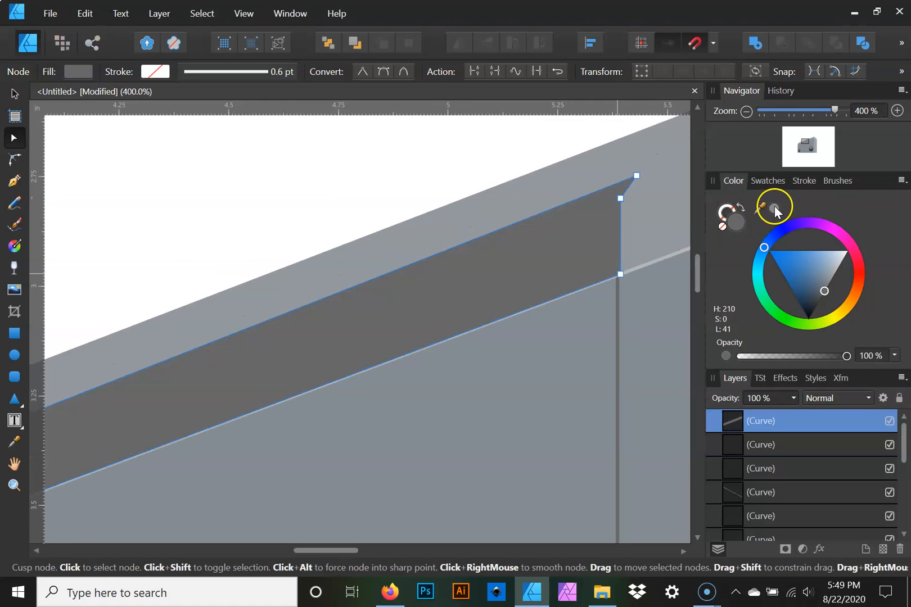
- Try the front face's sampled grey as the panel's fill, adjusting it to saturation 1 and luminosity 57
left_click(775, 210)
left_click_drag(775, 211, 508, 409)
left_click(775, 210)
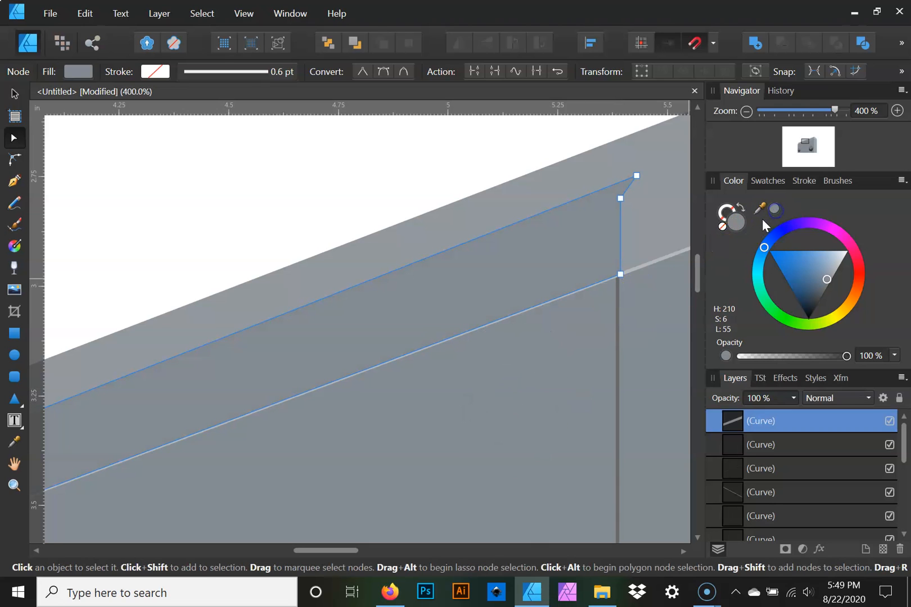
left_click_drag(827, 280, 828, 279)
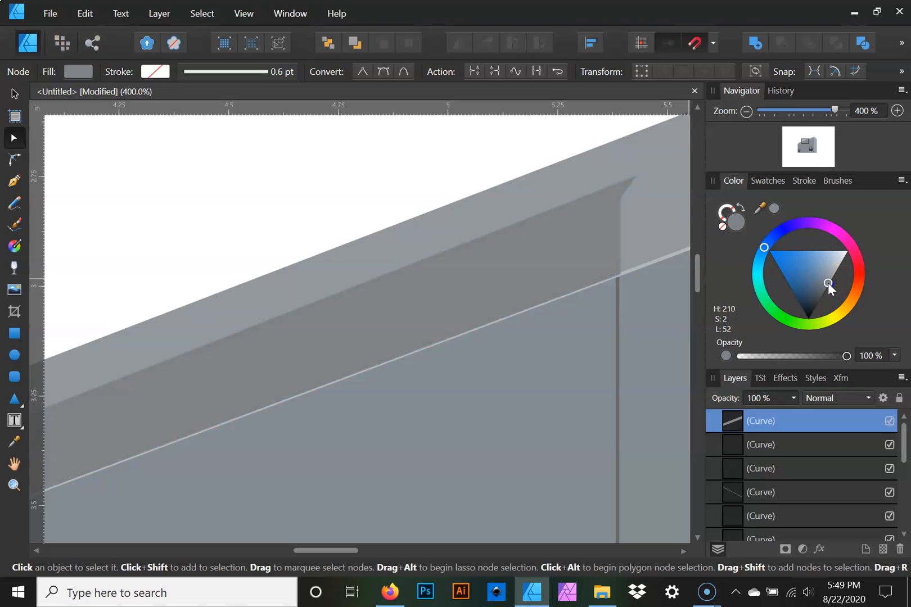
left_click_drag(831, 280, 831, 279)
- Sample the lighter grey of the adjoining side face and apply it as the bevel panel's fill (H 210, S 8, L 64)
left_click_drag(482, 317, 147, 334)
left_click_drag(425, 305, 186, 328)
left_click_drag(376, 320, 229, 337)
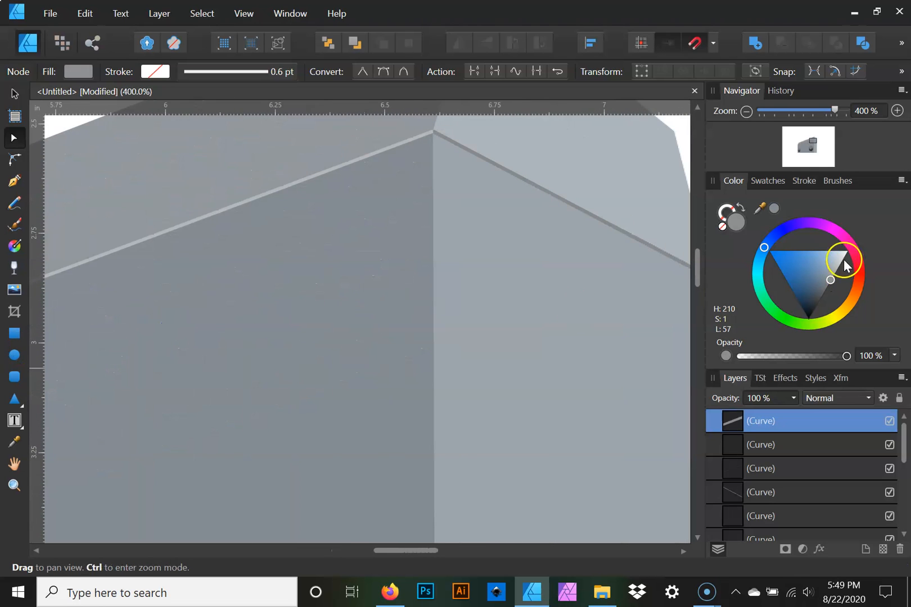
left_click_drag(764, 211, 566, 351)
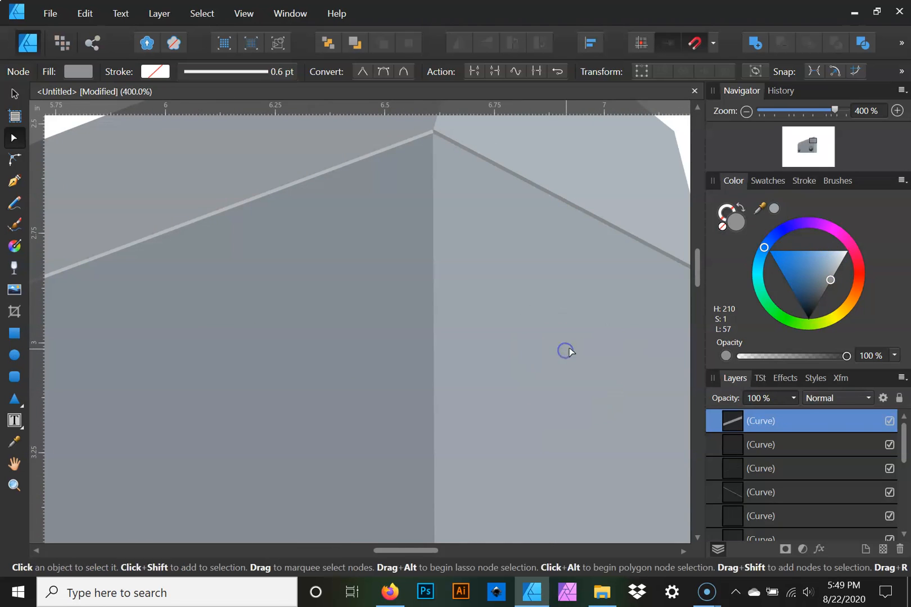
left_click_drag(676, 264, 808, 224)
left_click(775, 210)
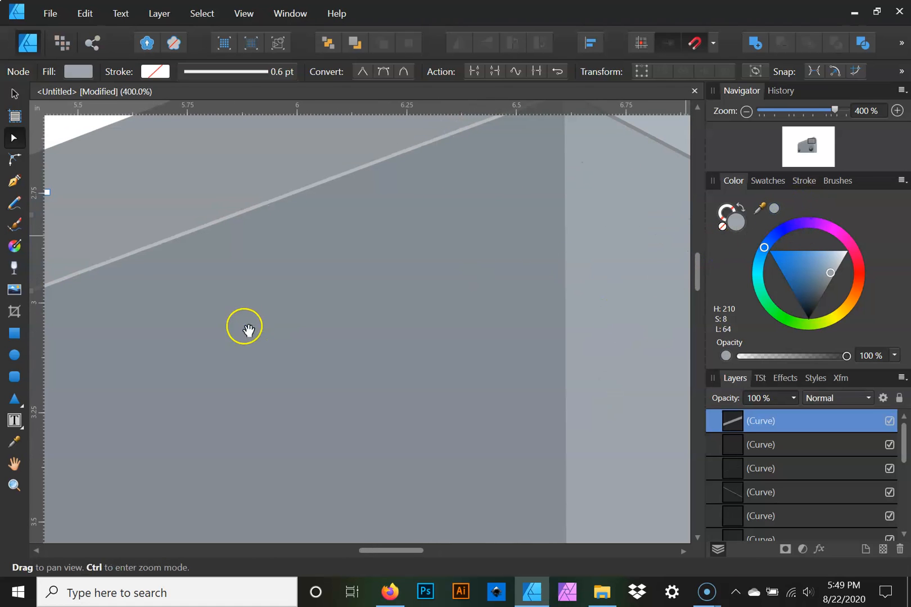
- Try to chamfer the panel's upper corner near the small speaker by adding a node on its short edge and moving the corner node
left_click_drag(244, 328, 600, 309)
left_click_drag(296, 321, 633, 248)
left_click_drag(325, 259, 654, 172)
left_click_drag(372, 247, 269, 253)
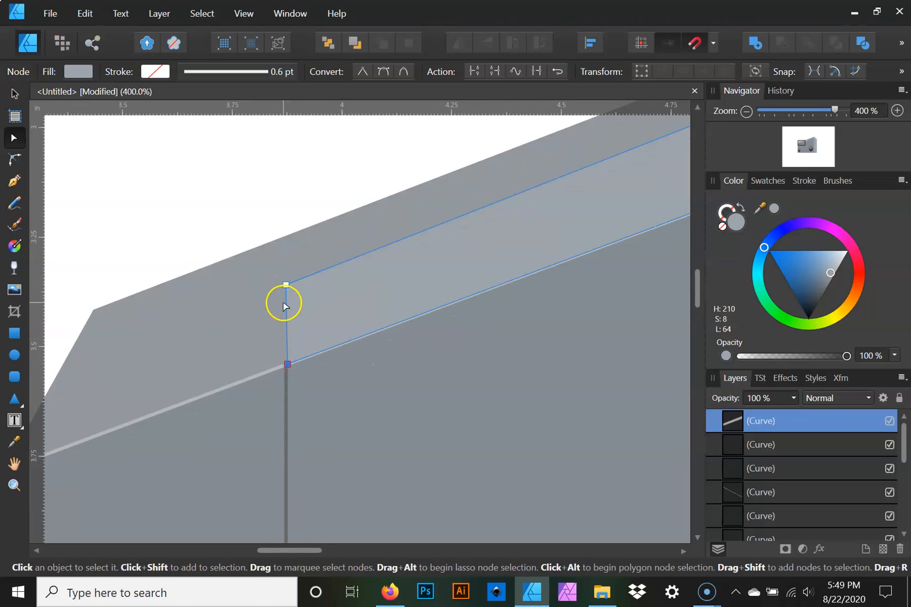
left_click(286, 306)
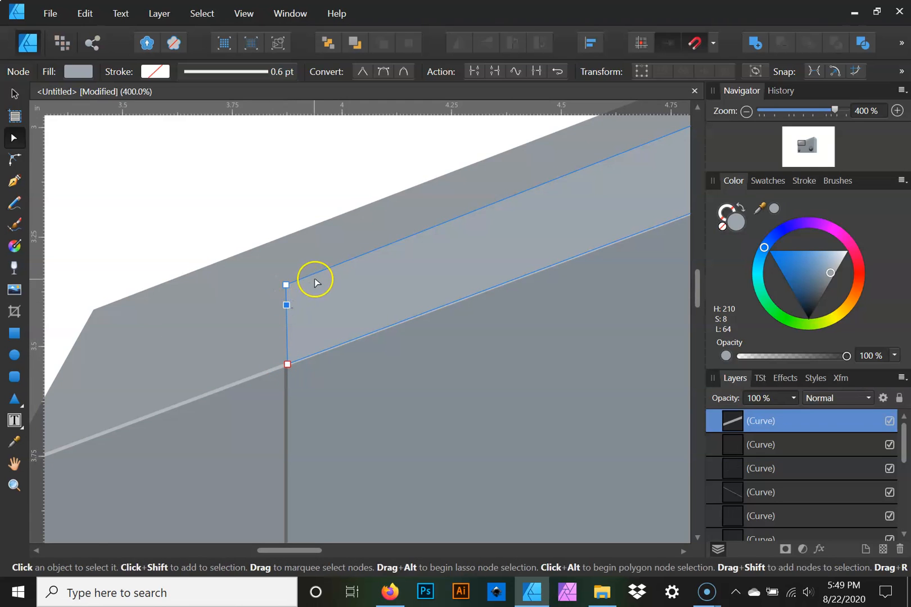
left_click_drag(287, 287, 294, 290)
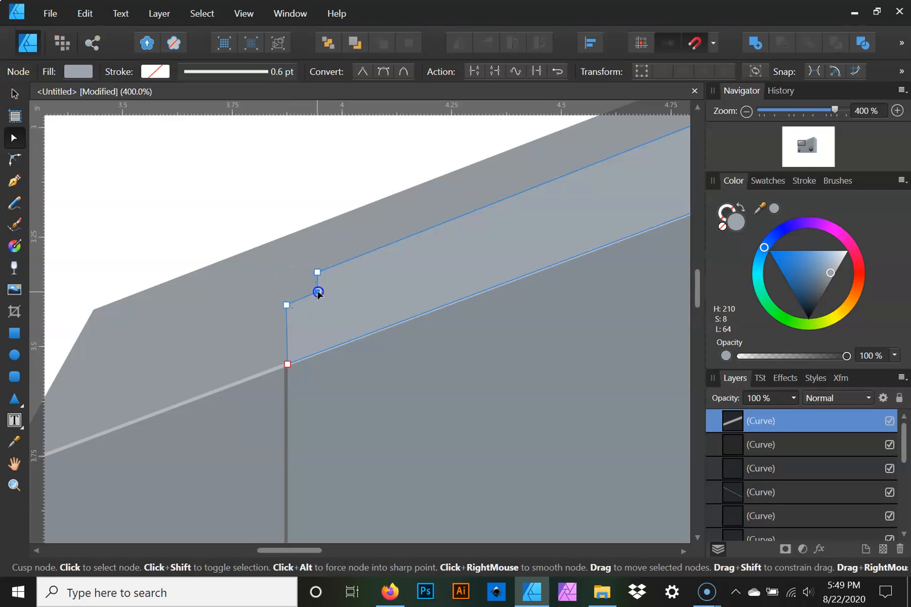
key("ctrl+z")
key("ctrl+z")
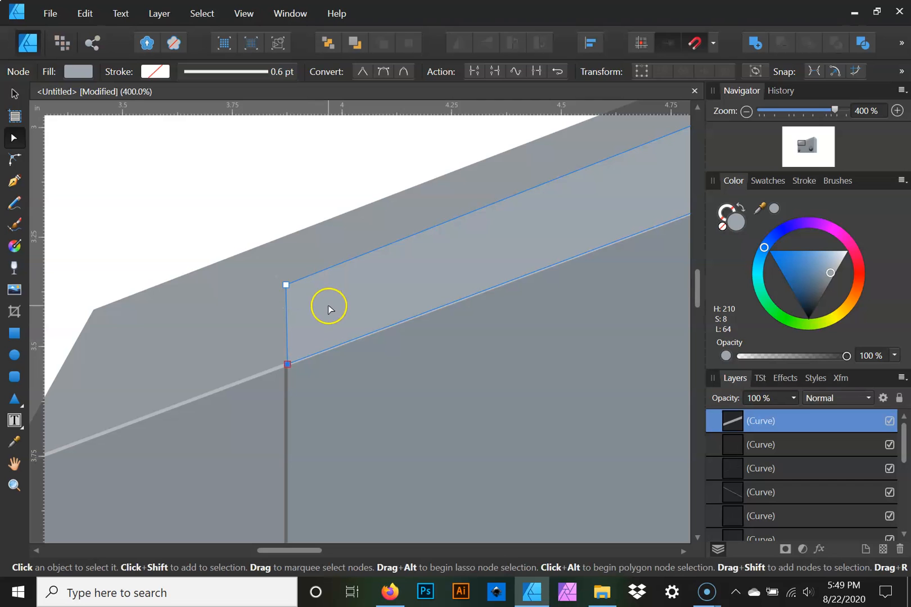
- Extend the panel's pointed tip slightly past the large speaker's panel line and align the two nodes below the tip with that line
key("space")
left_click_drag(538, 260, 210, 328)
left_click_drag(469, 240, 394, 410)
left_click_drag(610, 265, 326, 378)
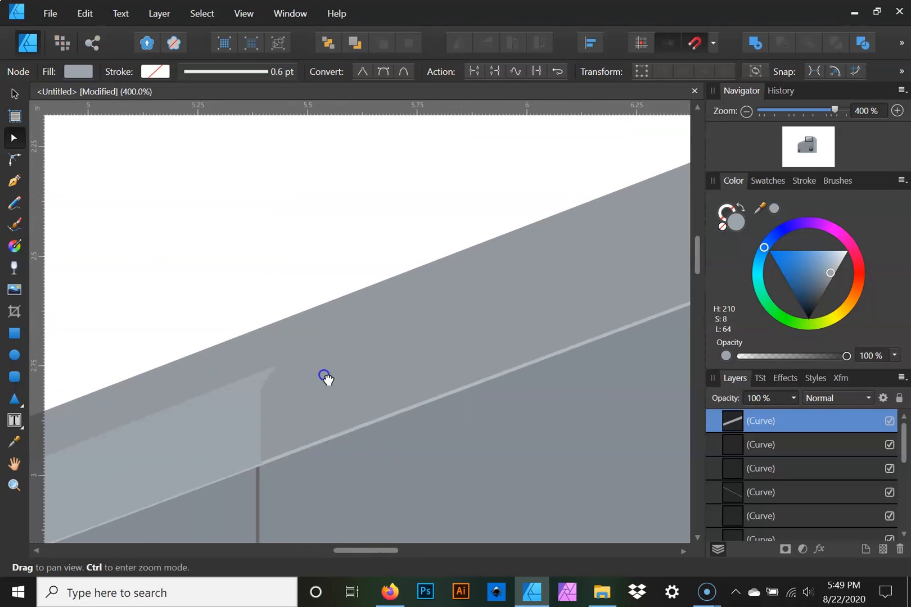
left_click_drag(273, 363, 284, 366)
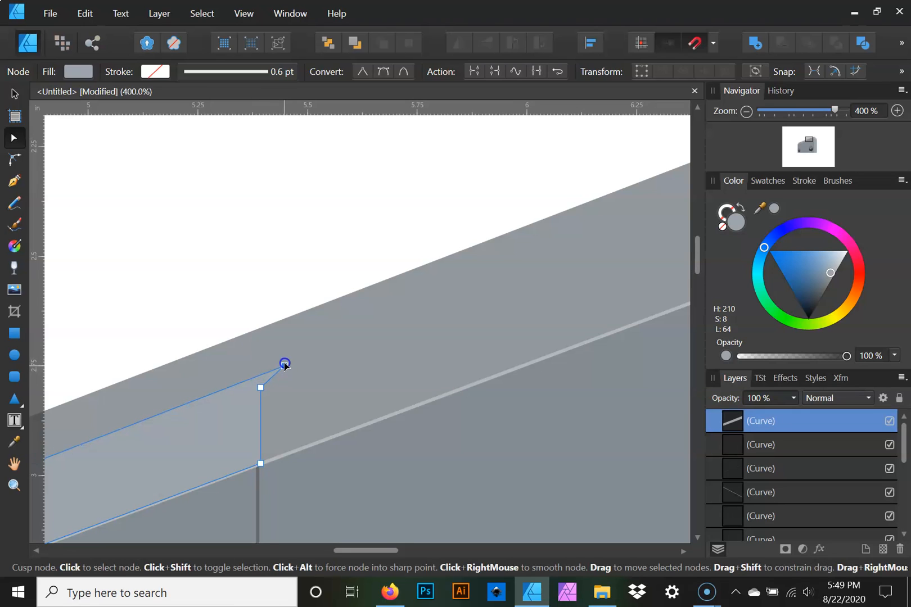
left_click_drag(173, 412, 393, 278)
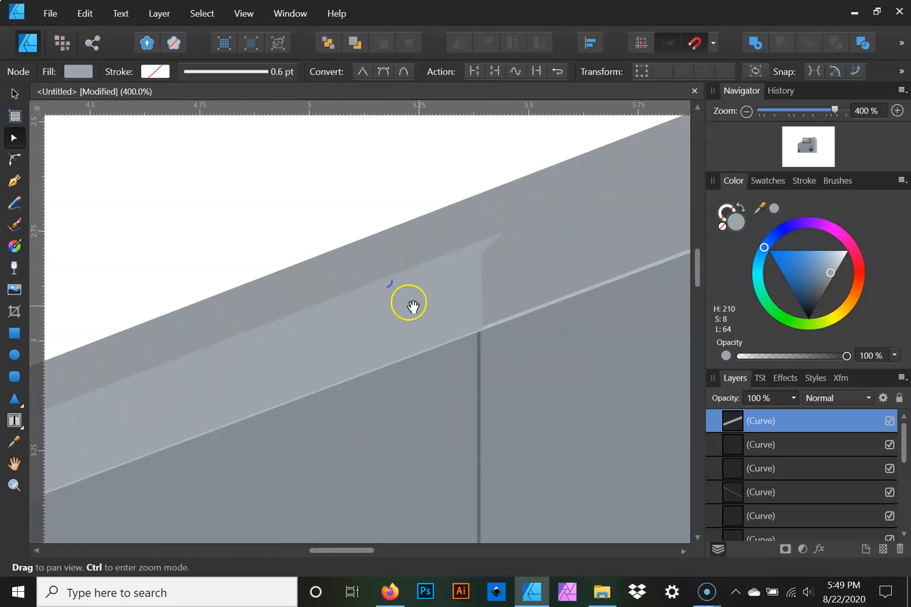
left_click_drag(479, 331, 481, 329)
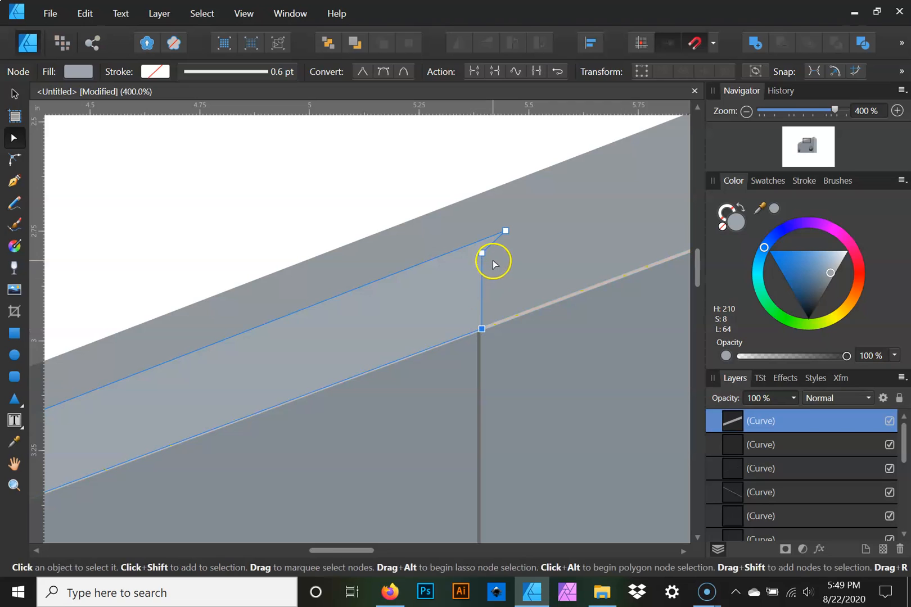
left_click_drag(477, 257, 481, 260)
key("ctrl+z")
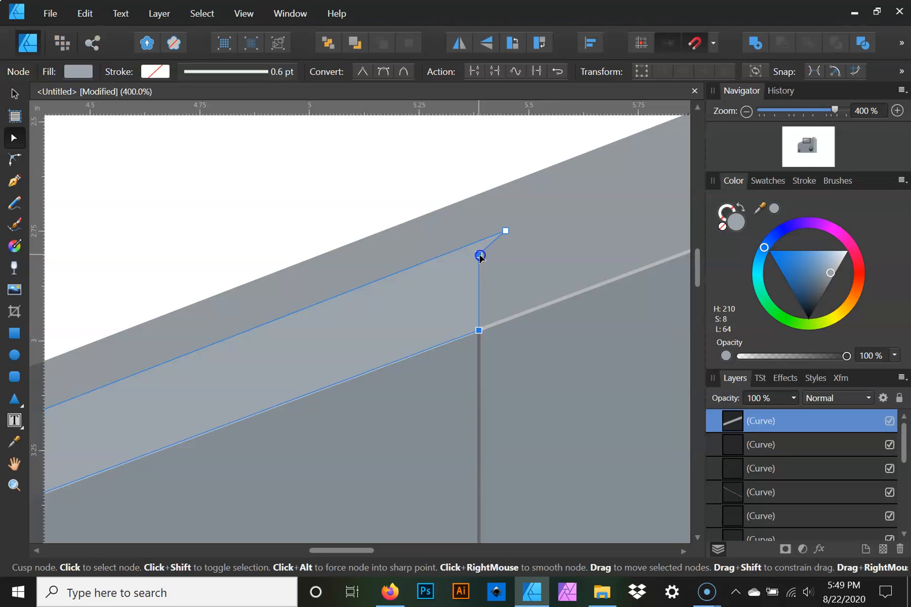
- Add a node on the panel's short edge above the small speaker's panel line and shift the upper corner node inward, forming a chamfer
left_click_drag(193, 345, 303, 305)
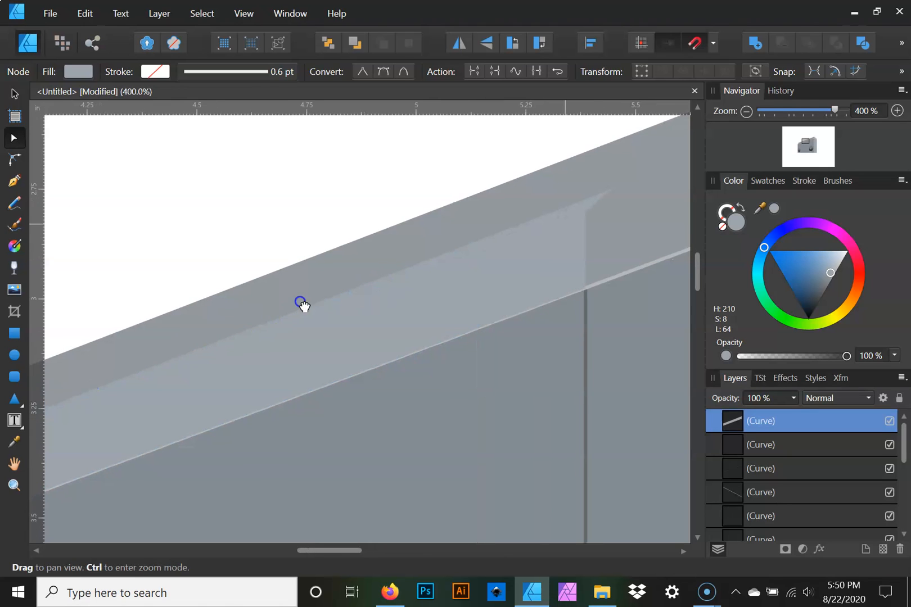
left_click_drag(189, 358, 546, 257)
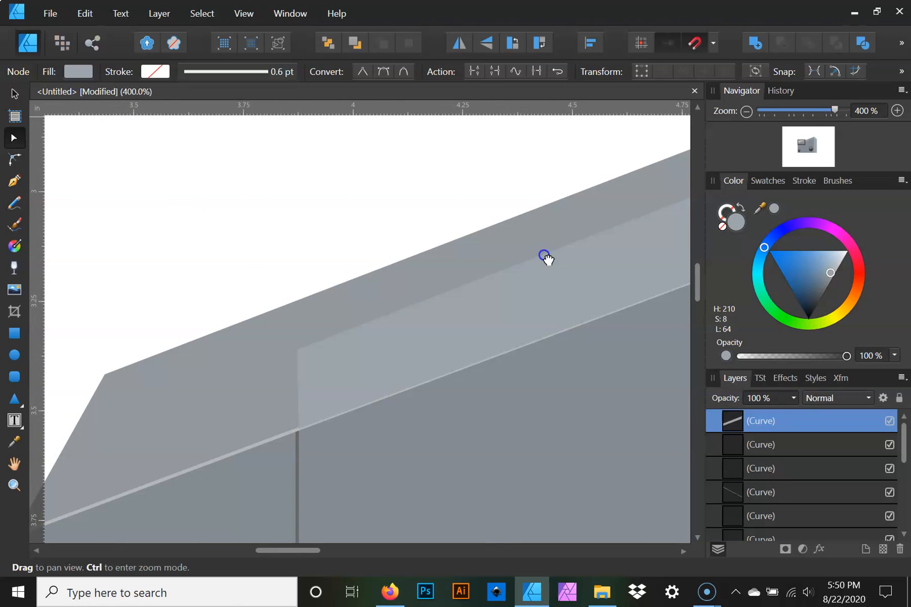
left_click(298, 366)
left_click_drag(298, 351, 305, 347)
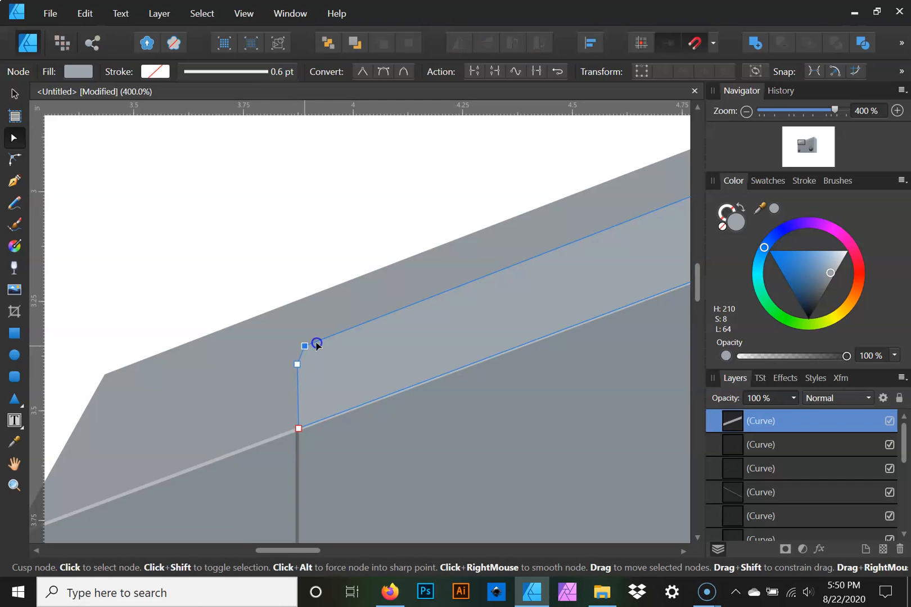
key("space")
left_click_drag(503, 331, 476, 393)
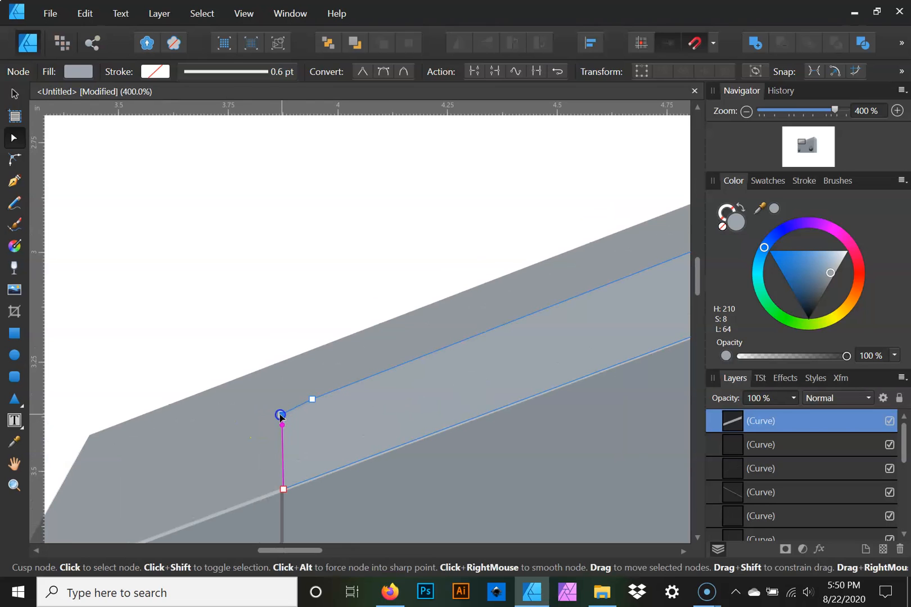
left_click(281, 420)
left_click_drag(314, 399, 313, 396)
- Nudge the panel's pointed tip node slightly upward at the large-speaker end and check the shape against the whole top bevel
left_click_drag(596, 309, 227, 438)
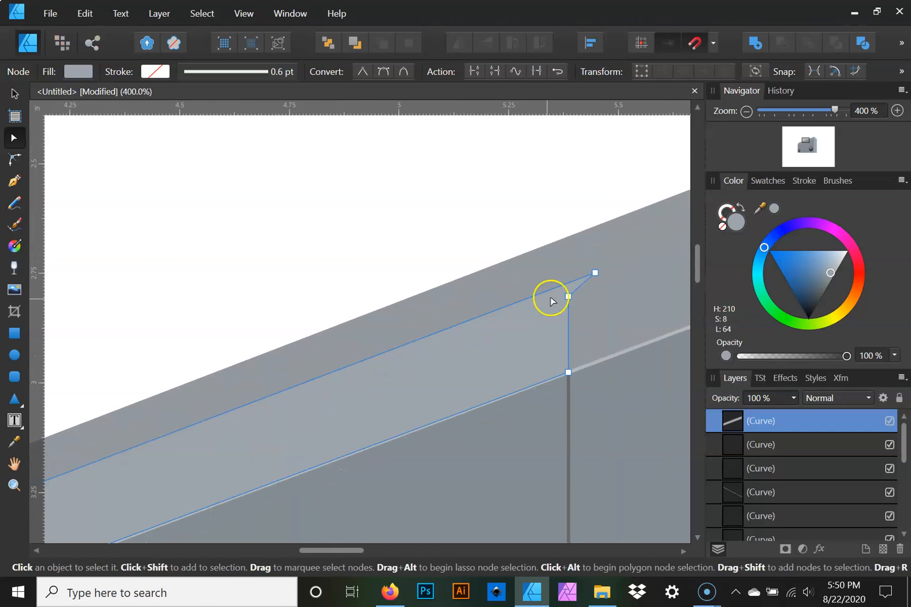
left_click_drag(598, 274, 597, 271)
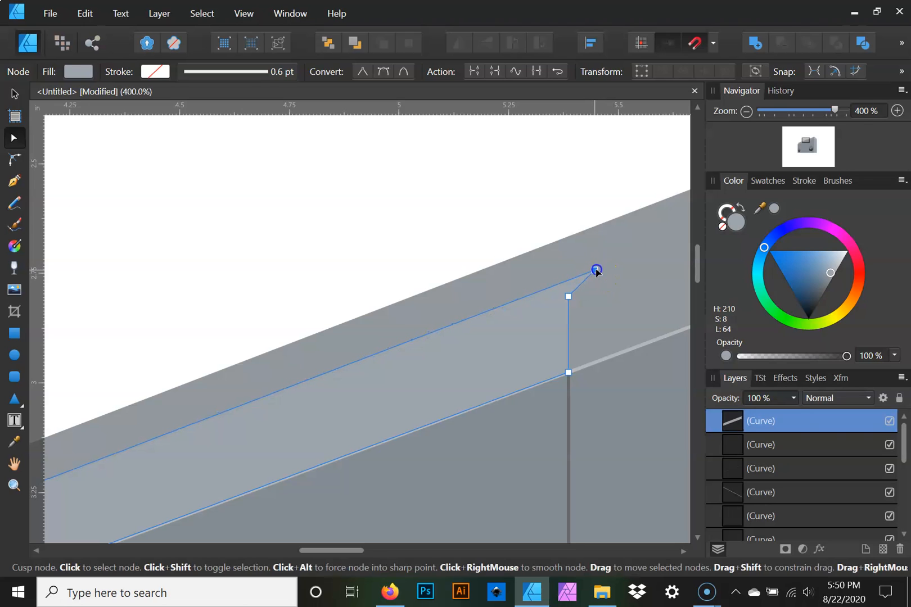
left_click(745, 111)
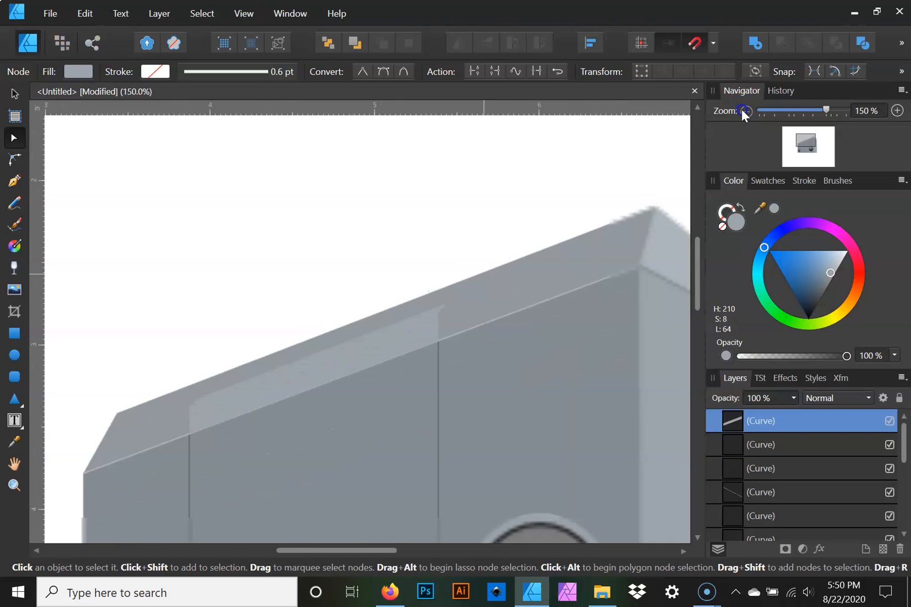
left_click(745, 111)
key("space")
left_click_drag(326, 224, 315, 313)
- Try a Pen outline inside the panel's chamfered end, rising from the light diagonal edge and turning parallel to the chamfer
left_click(897, 112)
left_click(897, 112)
left_click(897, 112)
left_click(898, 112)
left_click(898, 112)
key("space")
left_click_drag(400, 354, 338, 129)
left_click_drag(262, 354, 348, 297)
left_click(14, 181)
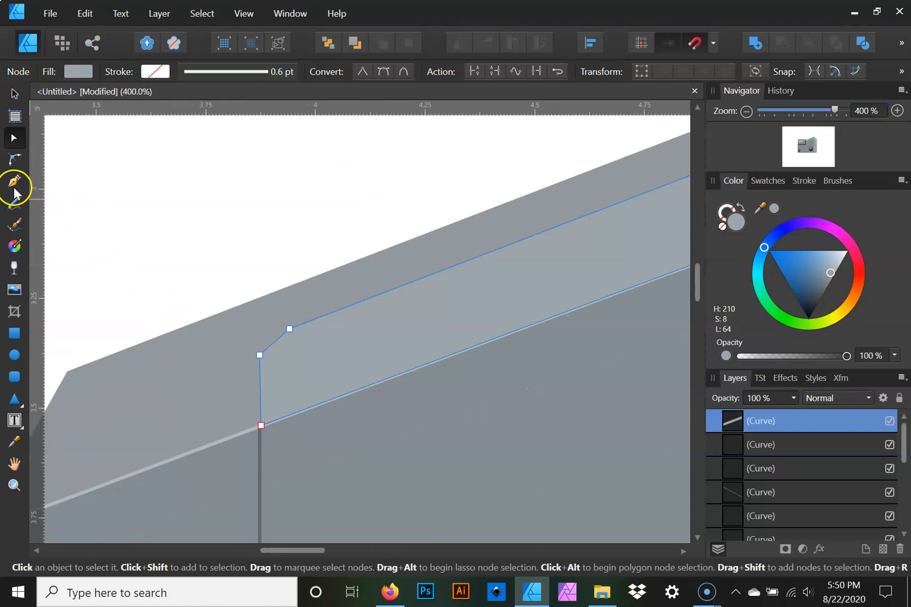
left_click(277, 421)
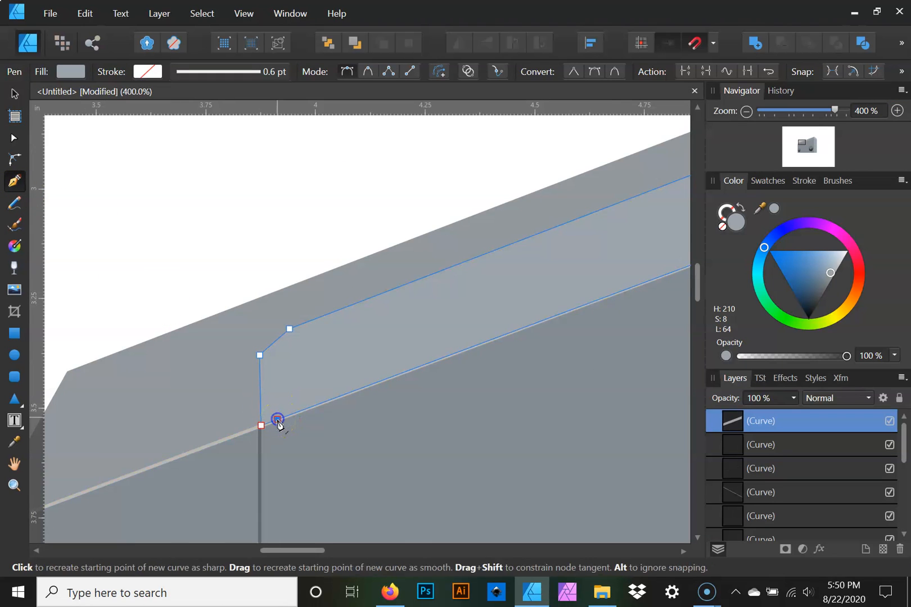
left_click(277, 363)
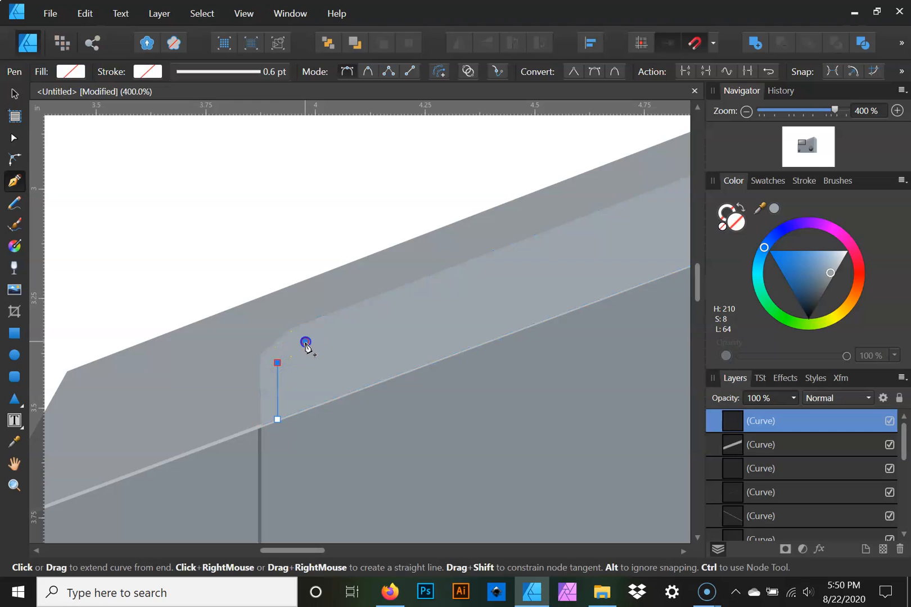
left_click(305, 342)
key("ctrl+z")
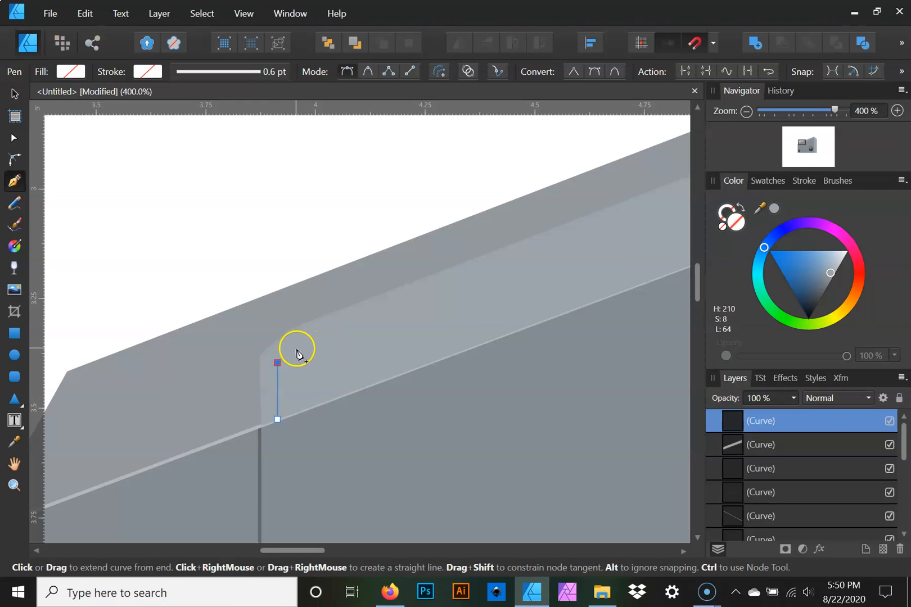
key("ctrl")
key("ctrl+z")
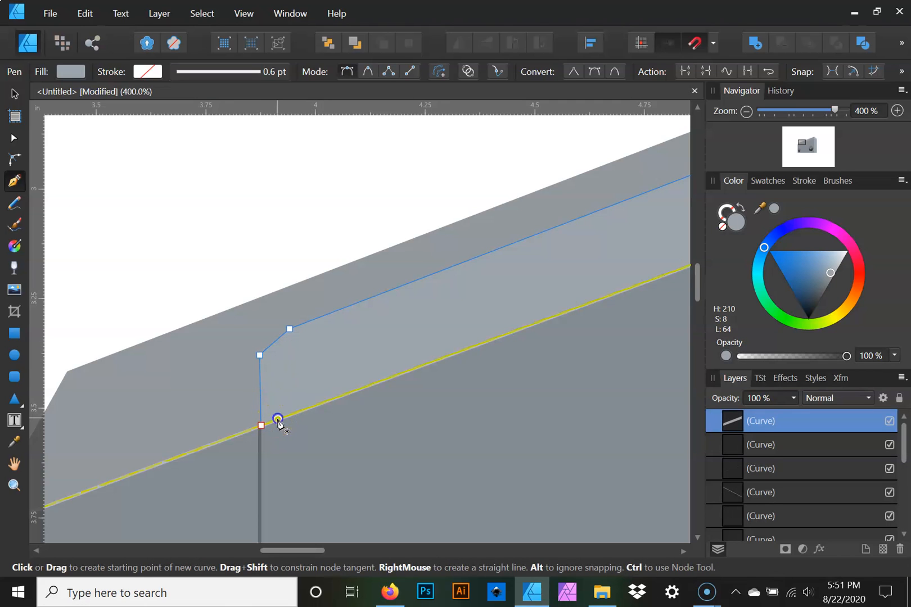
- Try placing new Pen start points for the inset outline on the diagonal edge and just inside the chamfer
left_click(278, 419)
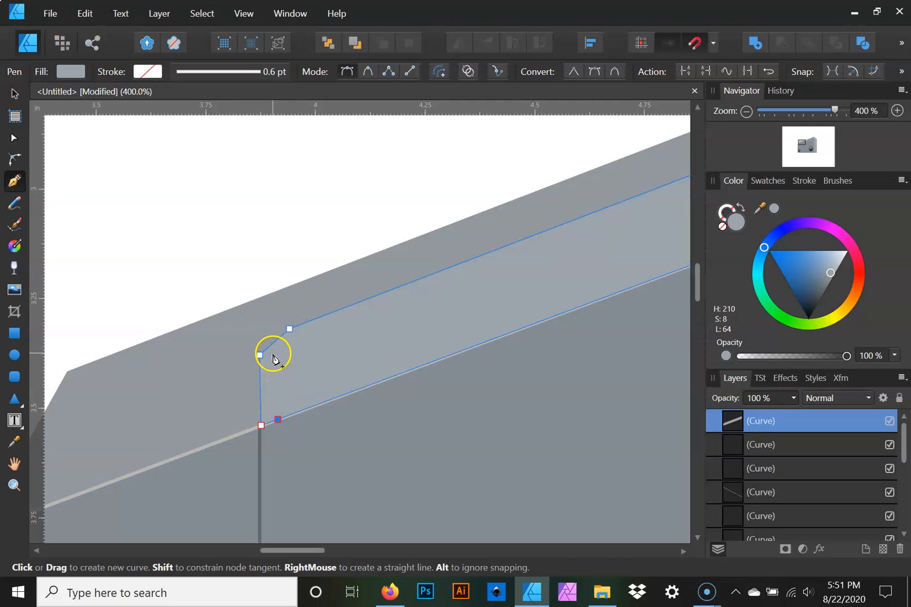
left_click(273, 354)
key("ctrl+z")
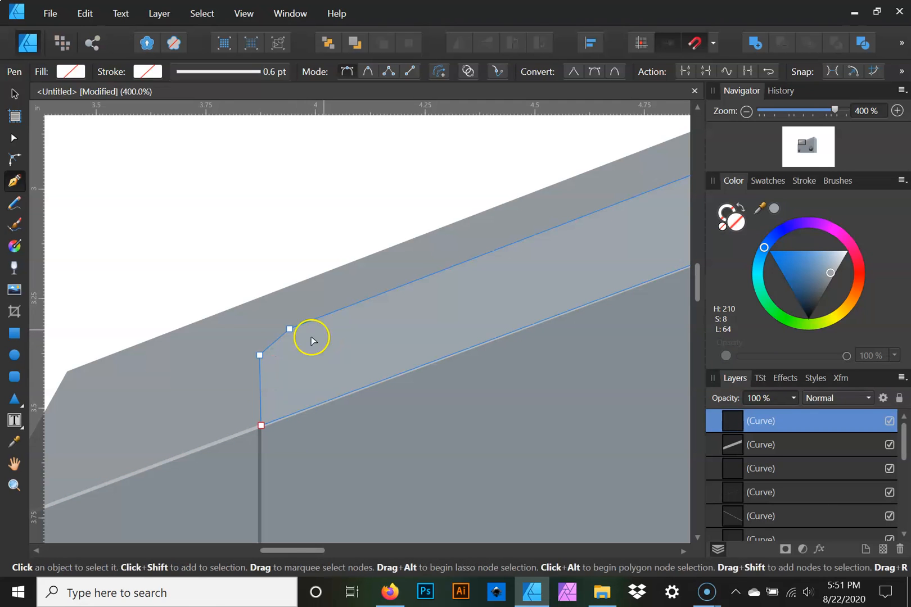
left_click(275, 357)
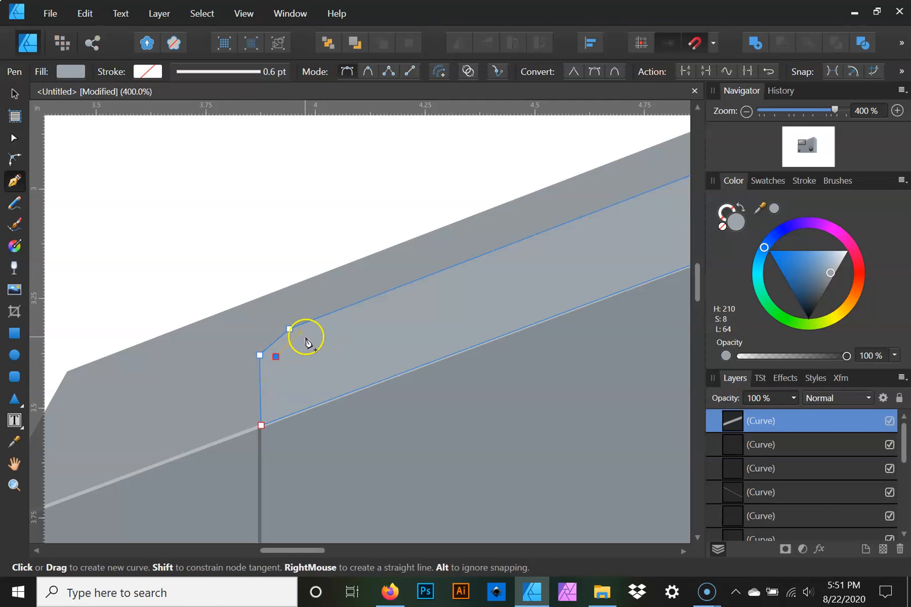
key("ctrl+z")
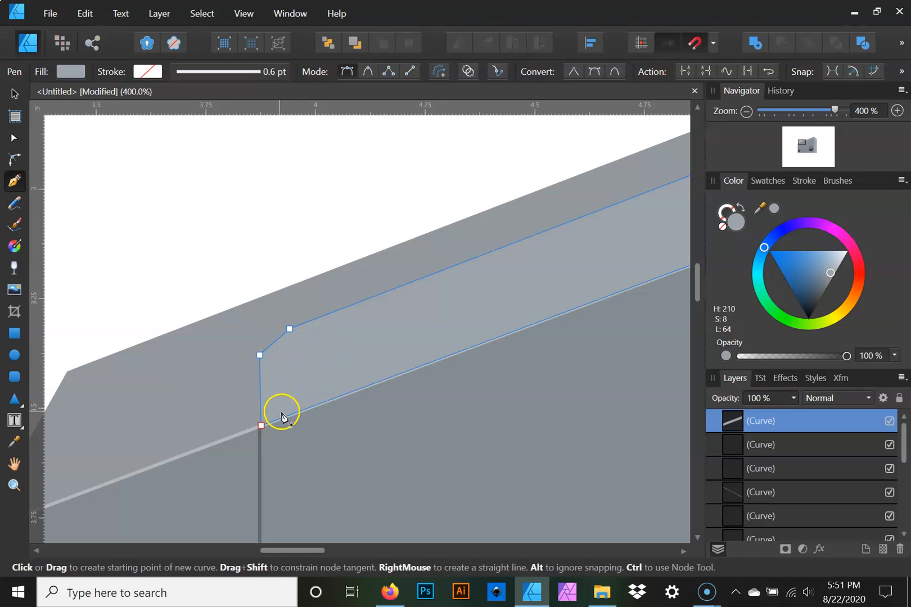
- Draw a closed four-sided Pen shape just inside the panel's chamfered end and fill it with grey at HSL 210, 6, 60
left_click(278, 419)
left_click(279, 358)
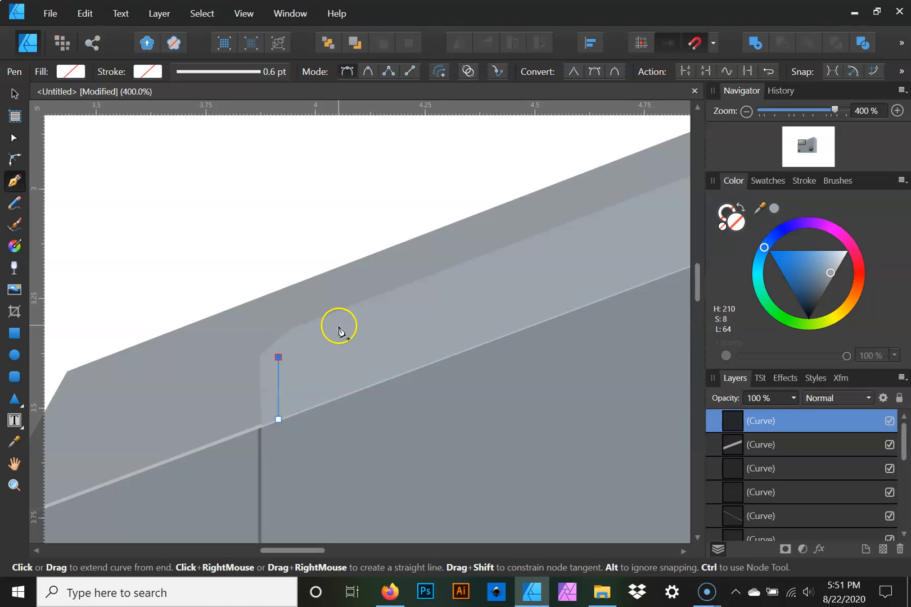
left_click(339, 326)
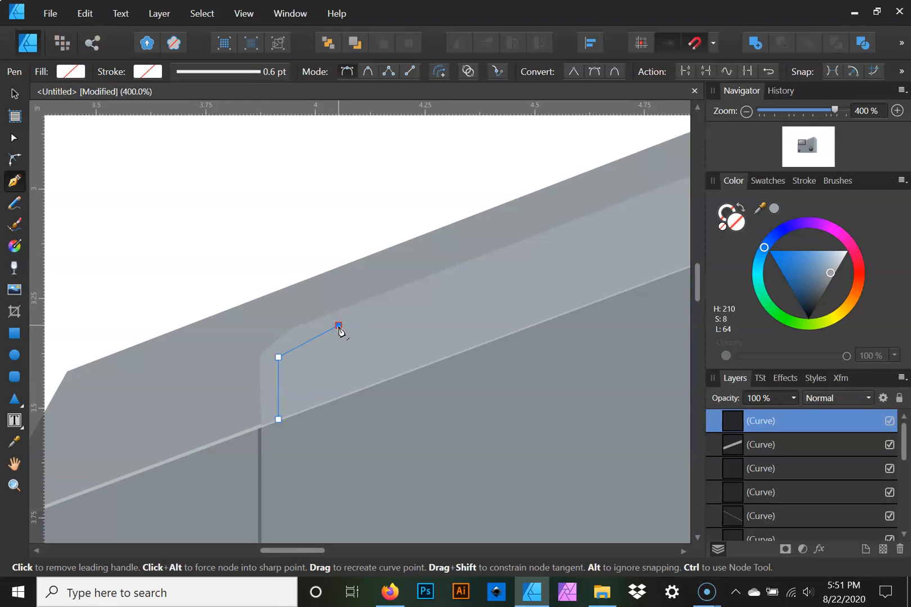
left_click(349, 394)
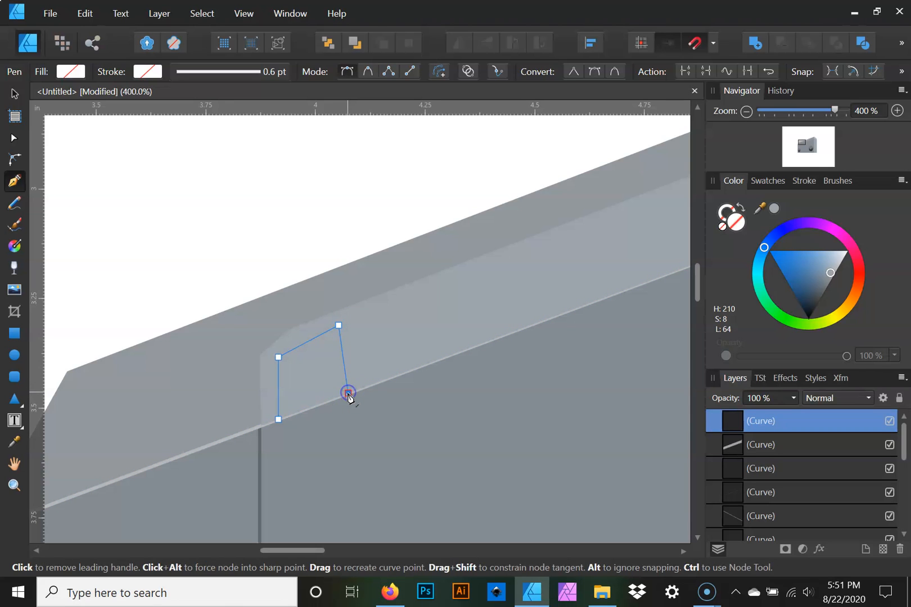
left_click(279, 419)
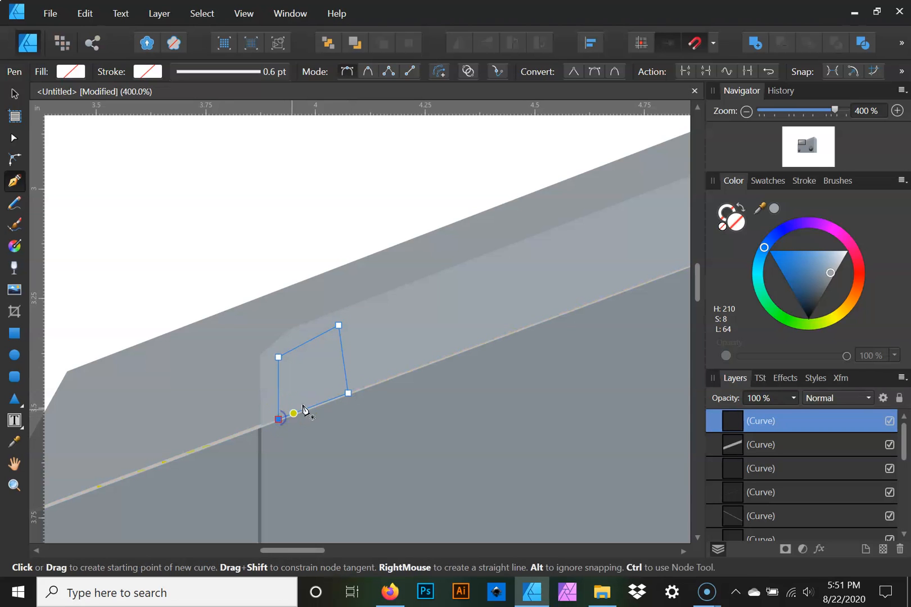
left_click(830, 274)
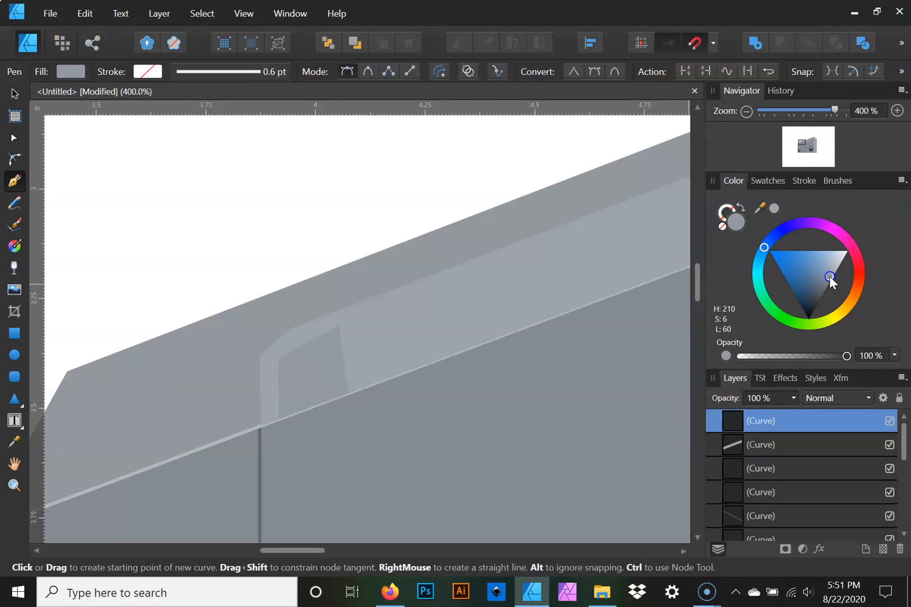
- Draw a second four-sided Pen outline overlapping the first inset shape and extending along the light diagonal edge
left_click(322, 404)
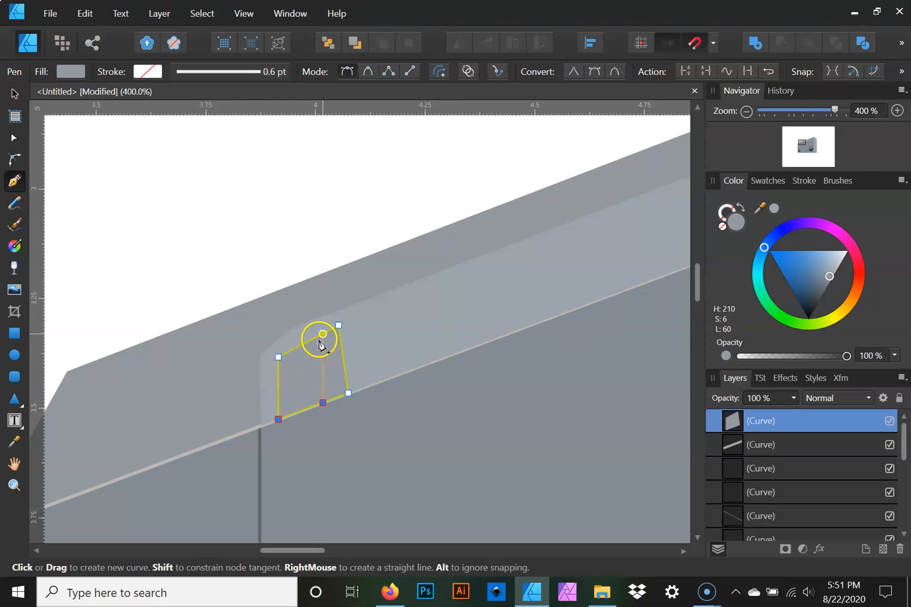
left_click(323, 335)
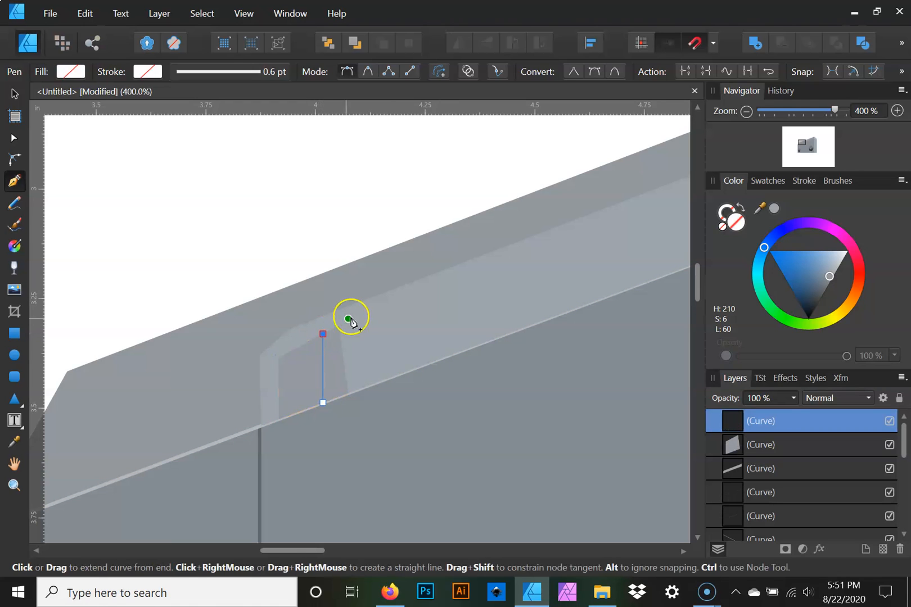
left_click(397, 307)
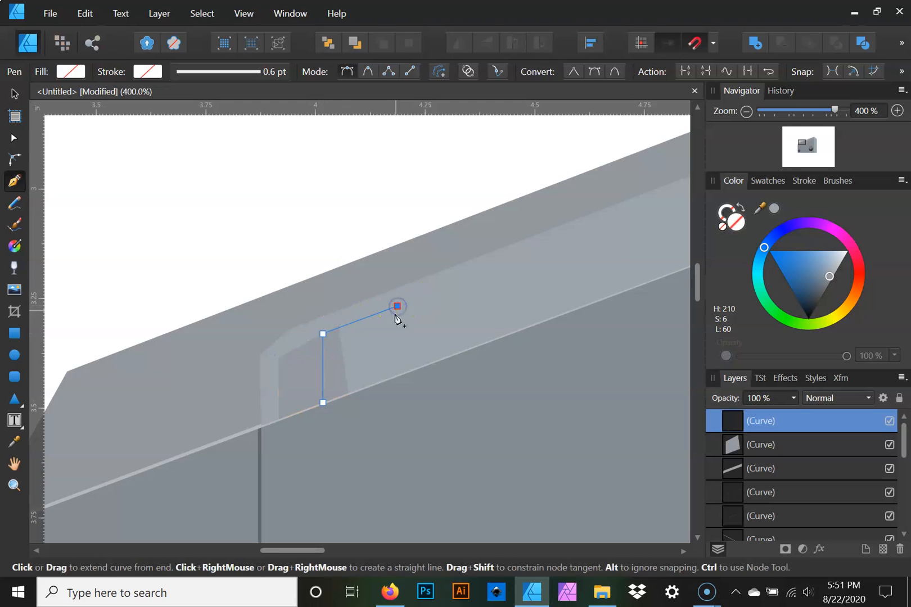
left_click(412, 371)
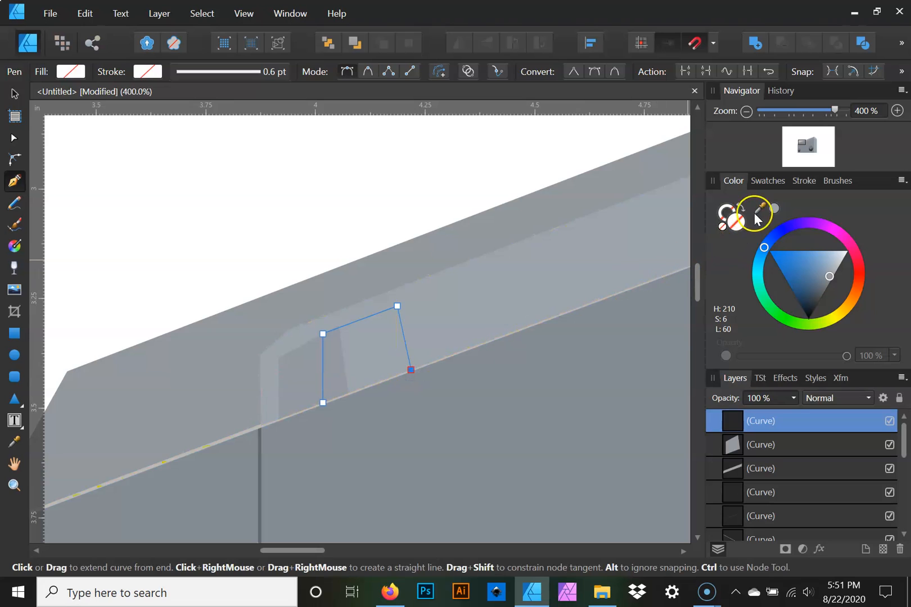
- Fill the second inset shape with a slightly darker grey at HSL 210, 4, 58 and deselect it
left_click(775, 209)
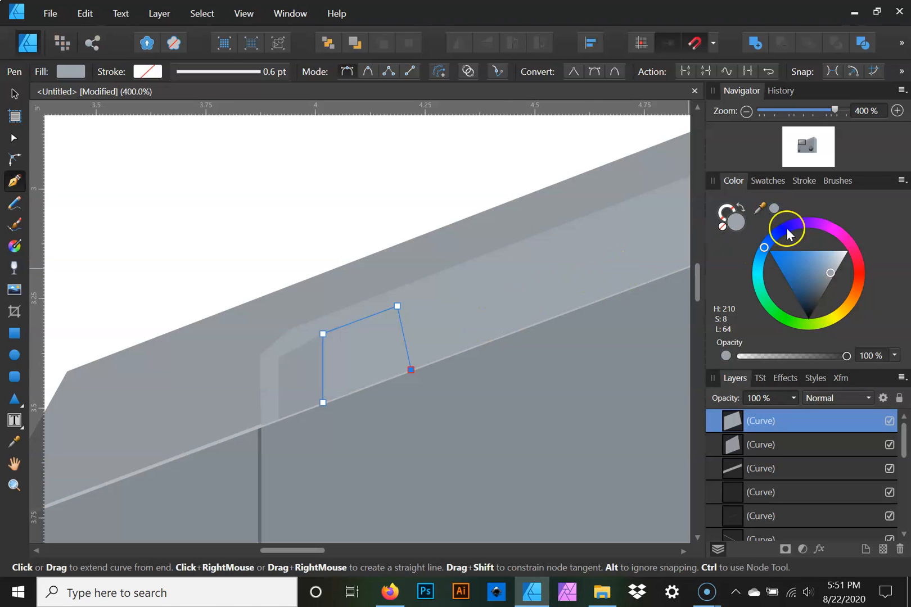
left_click_drag(829, 270, 828, 287)
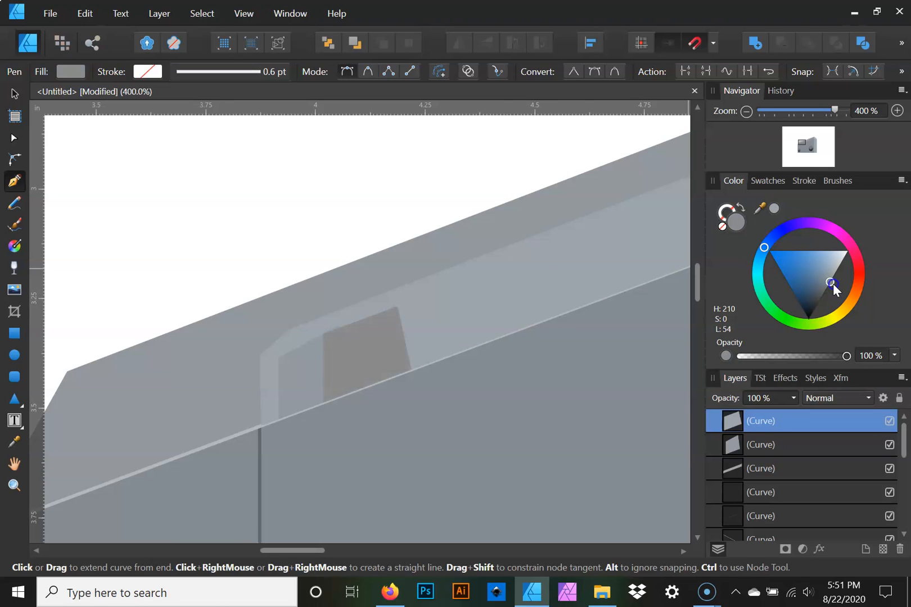
left_click_drag(826, 281, 823, 276)
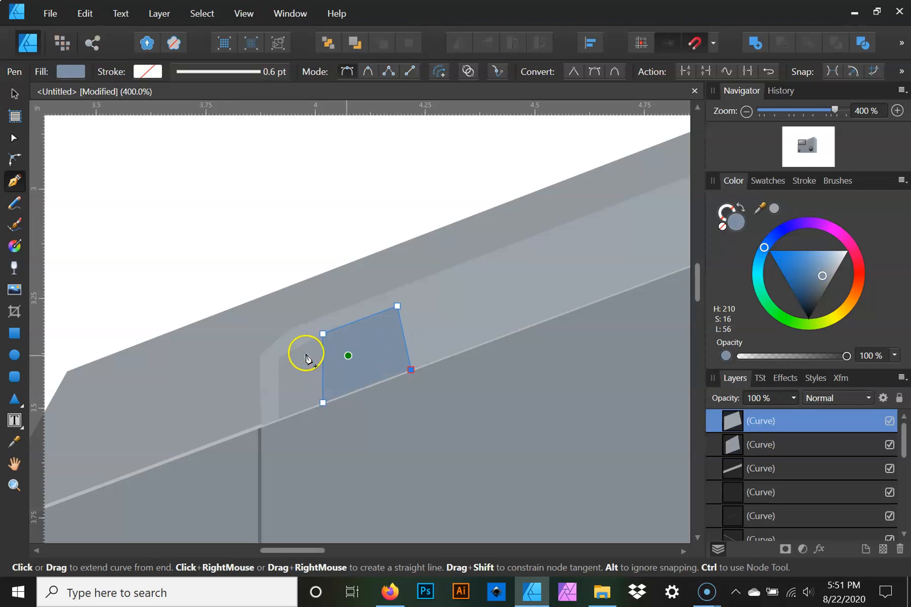
left_click_drag(760, 208, 366, 349)
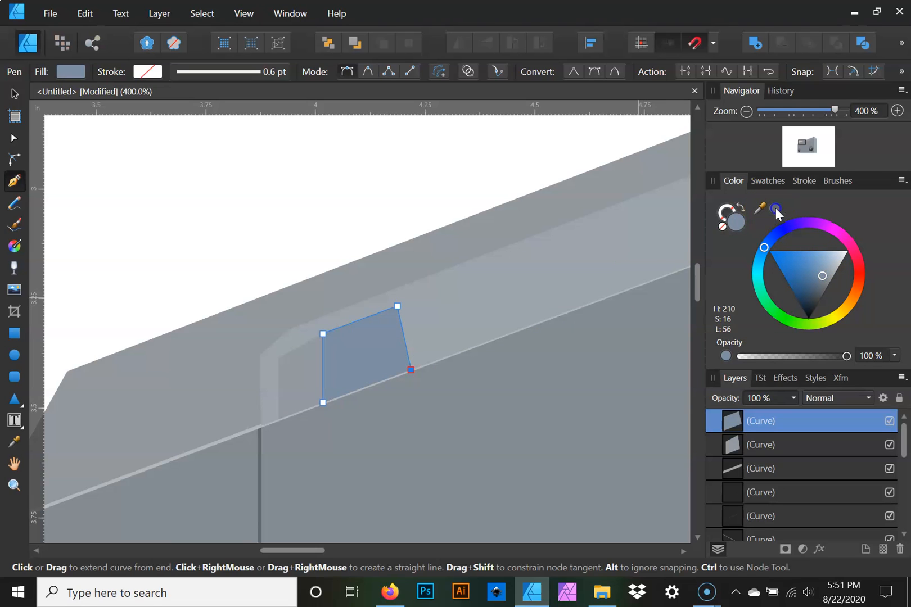
left_click(776, 212)
left_click(830, 279)
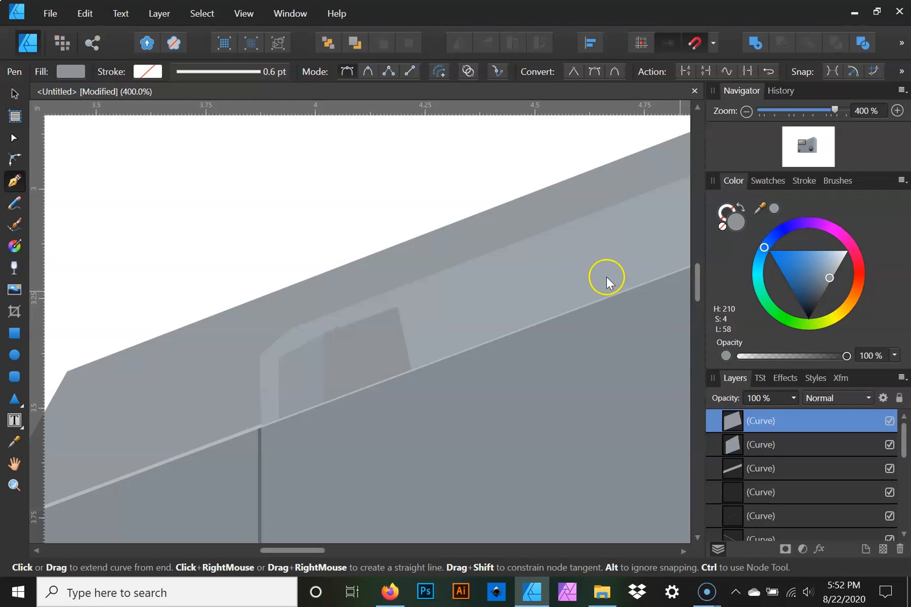
left_click(14, 96)
left_click(307, 214)
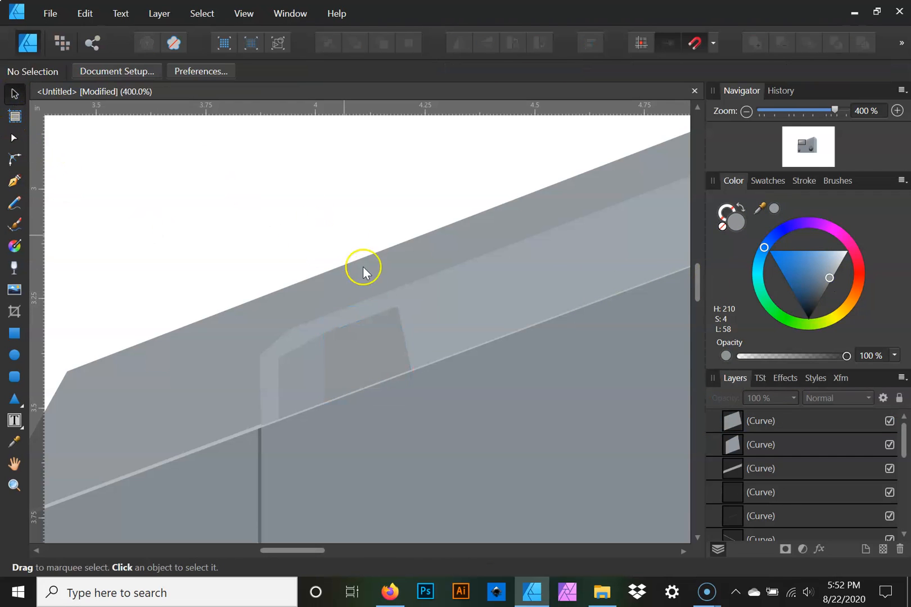
- Adjust the first inset shape's two upper corner nodes so its upper edge runs parallel to the panel's edge
key("a")
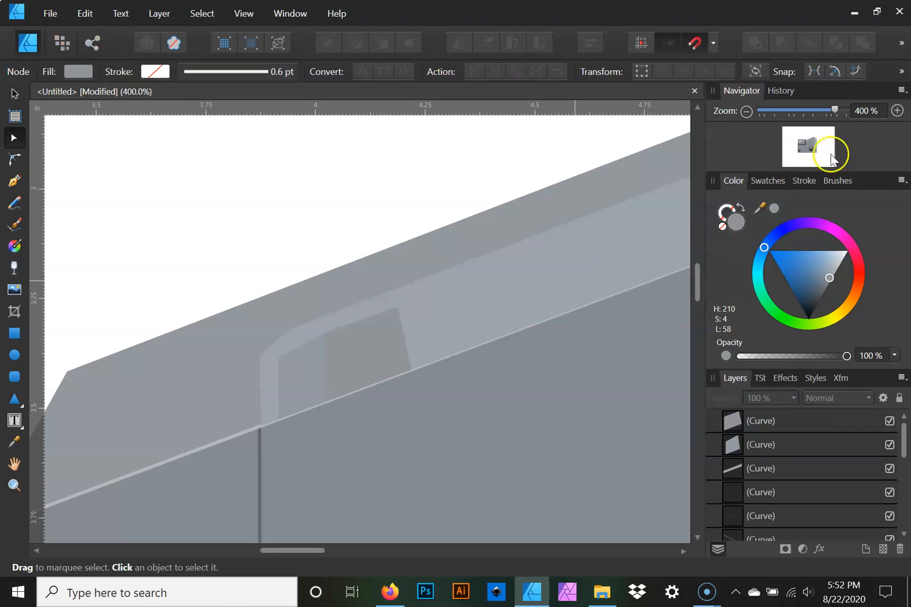
left_click(897, 111)
left_click_drag(291, 343, 299, 332)
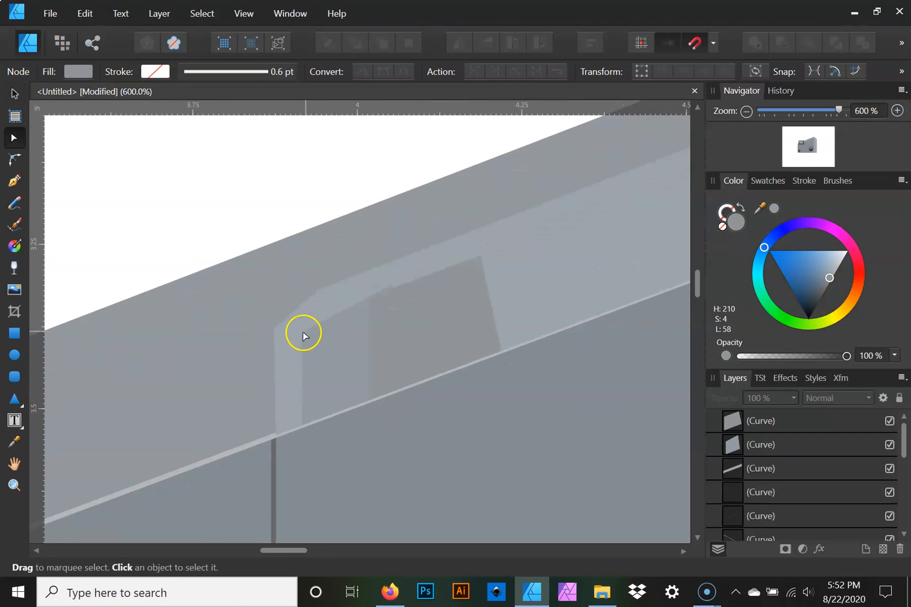
left_click(300, 335)
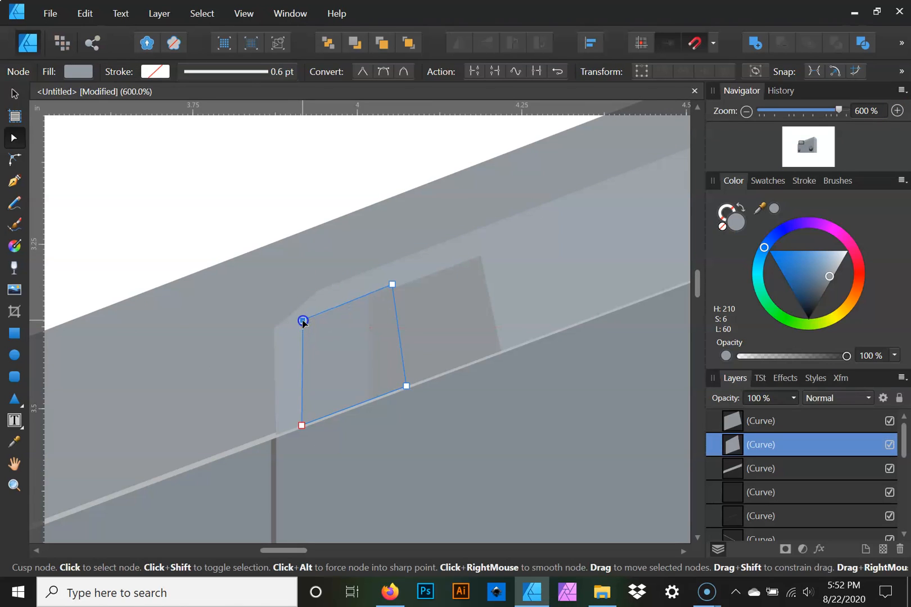
left_click(392, 285)
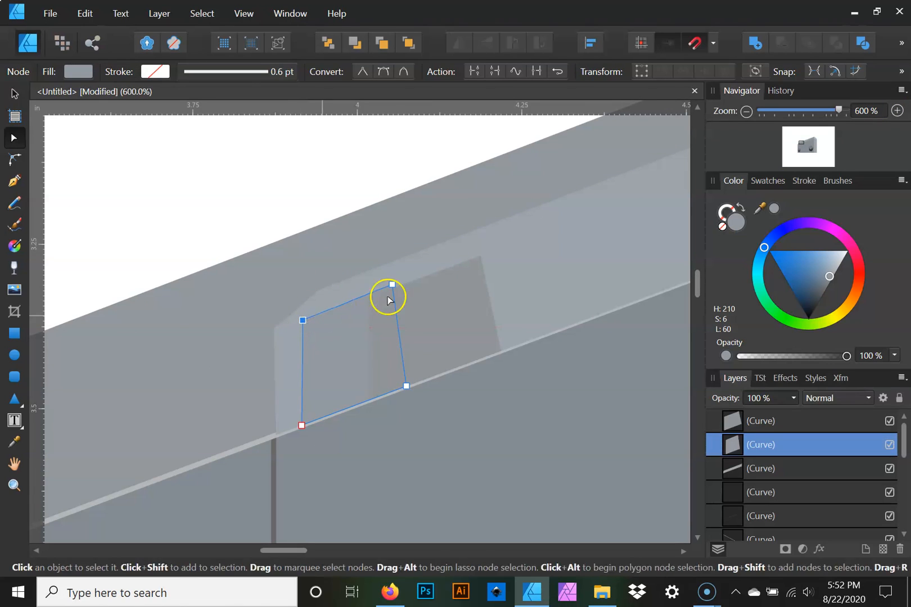
left_click_drag(393, 292, 393, 295)
key("space")
left_click_drag(502, 292, 574, 280)
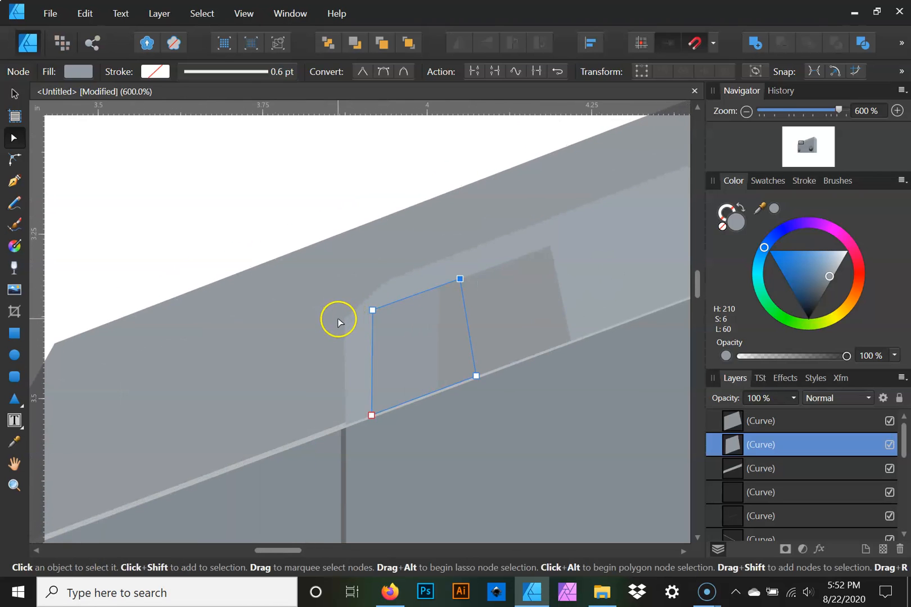
- Move the second inset shape's vertical edge along the diagonal to meet the first shape's upper corner node
key("space")
left_click_drag(580, 228, 382, 284)
left_click(271, 387)
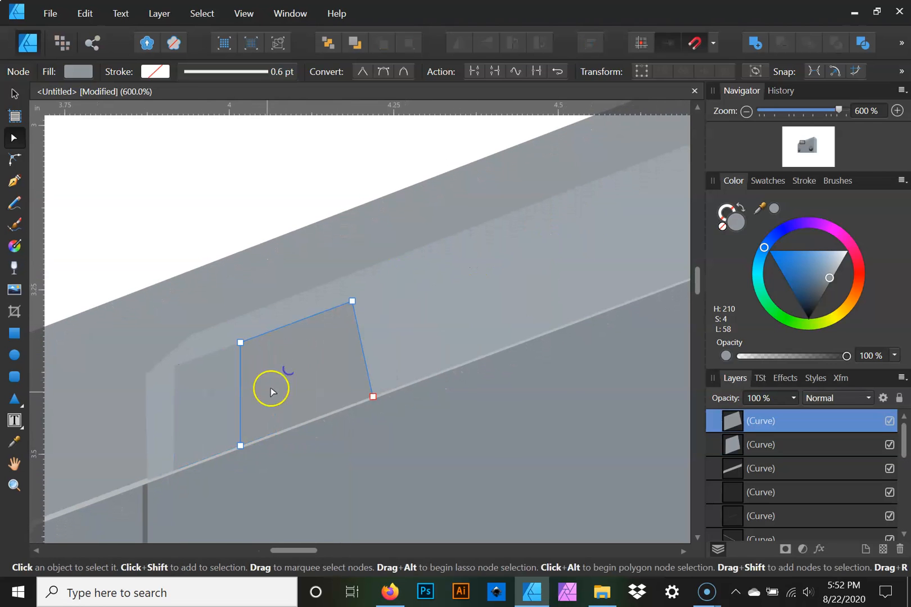
left_click(241, 344)
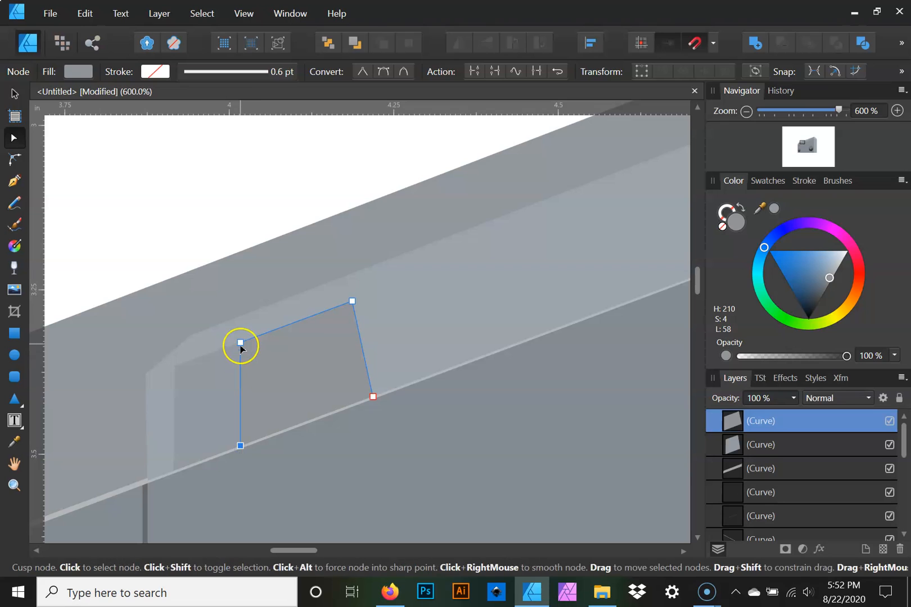
left_click_drag(240, 344, 262, 330)
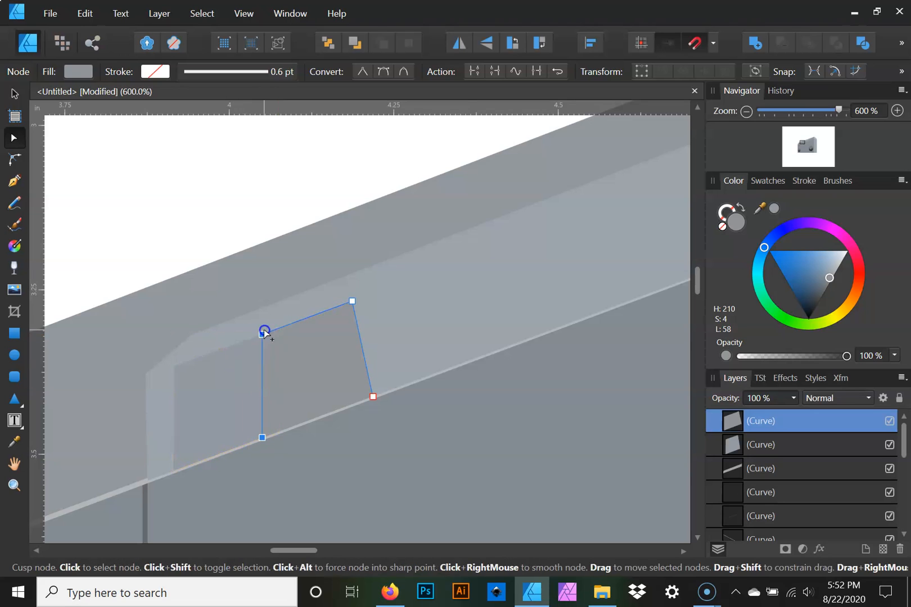
- Extend the first inset shape's slanted edge beneath the second shape by moving both of its end nodes along the diagonal
left_click(252, 349)
left_click(262, 336)
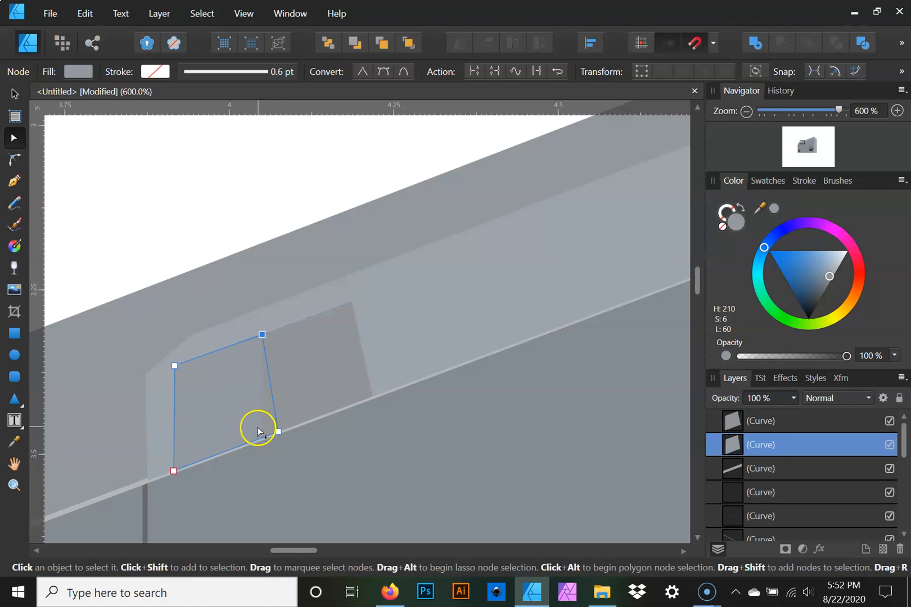
left_click(278, 430, "shift")
left_click_drag(265, 333, 286, 332)
left_click(214, 384)
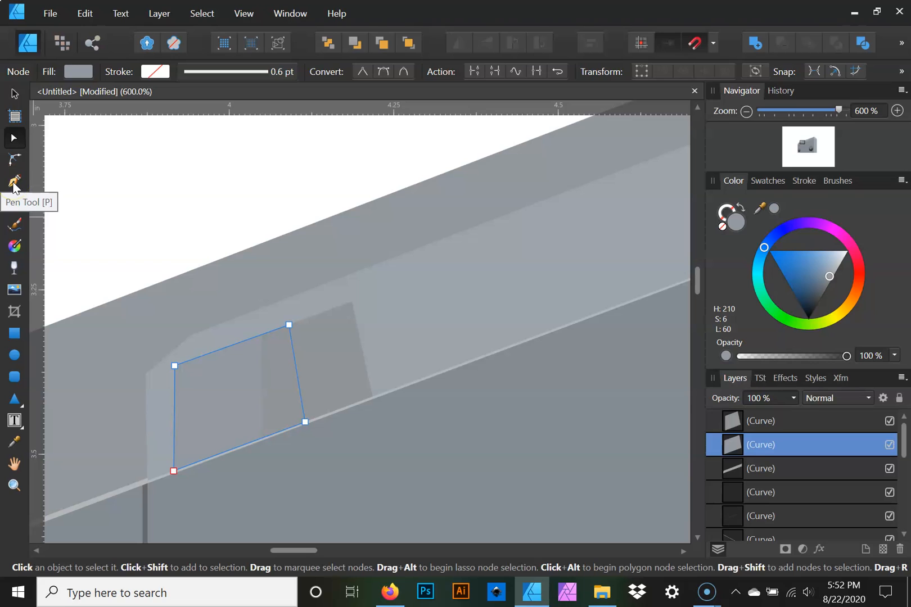
left_click(14, 333)
left_click_drag(172, 366, 172, 383)
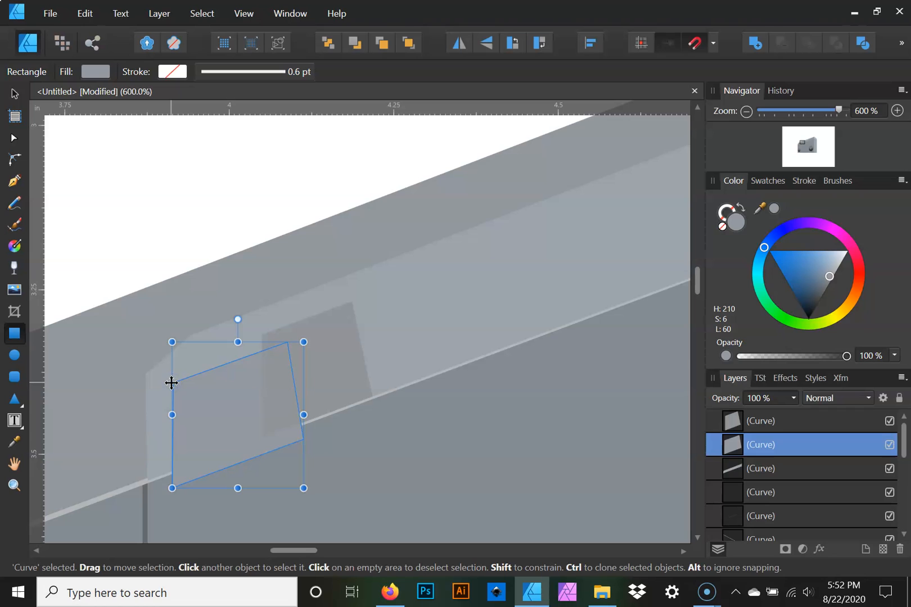
key("ctrl+z")
left_click_drag(177, 373, 188, 383)
key("ctrl+z")
- Draw a thin rectangle on the white area above the bevel, converted to curves and filled with grey at HSL 210, 0, 54
left_click_drag(136, 219, 262, 243)
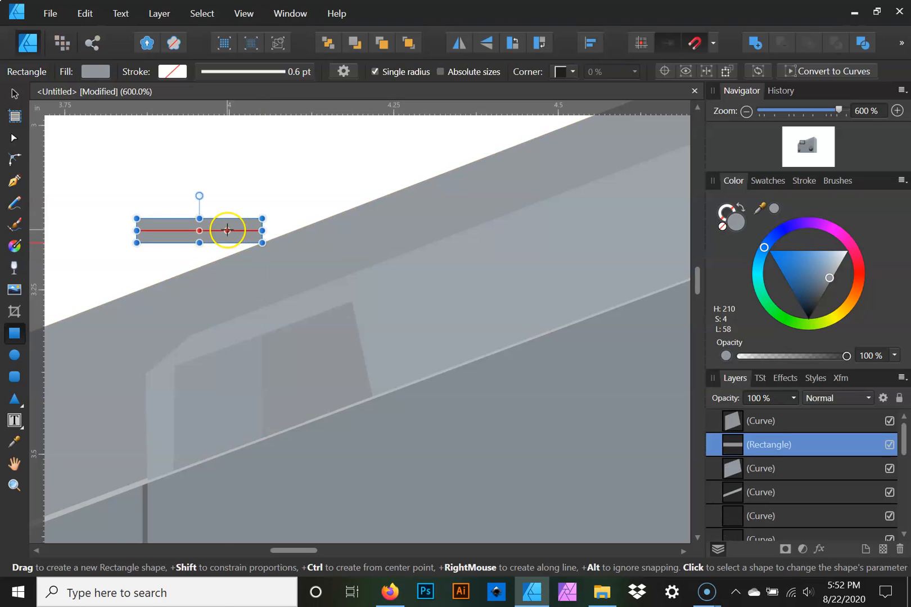
right_click(227, 230)
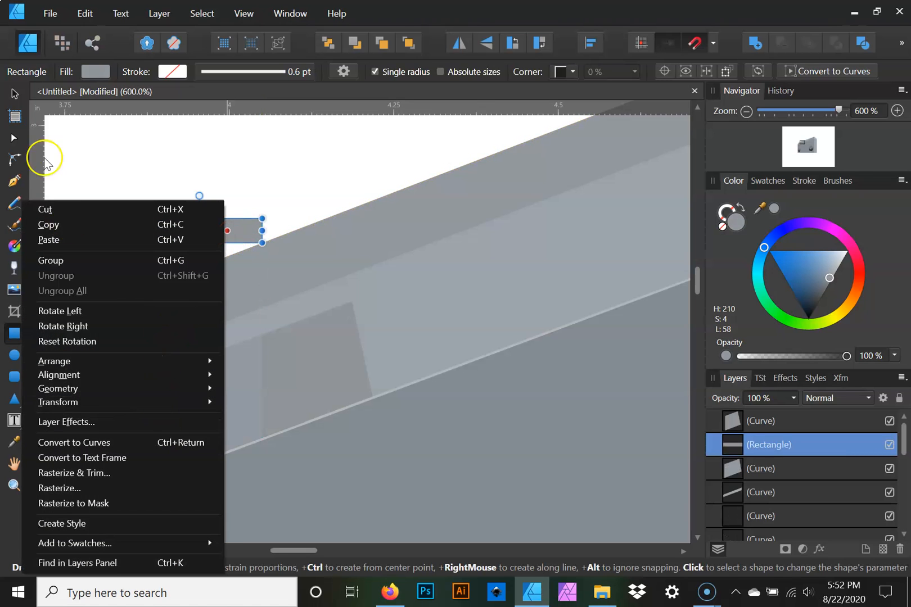
key("ctrl+Return")
left_click(14, 138)
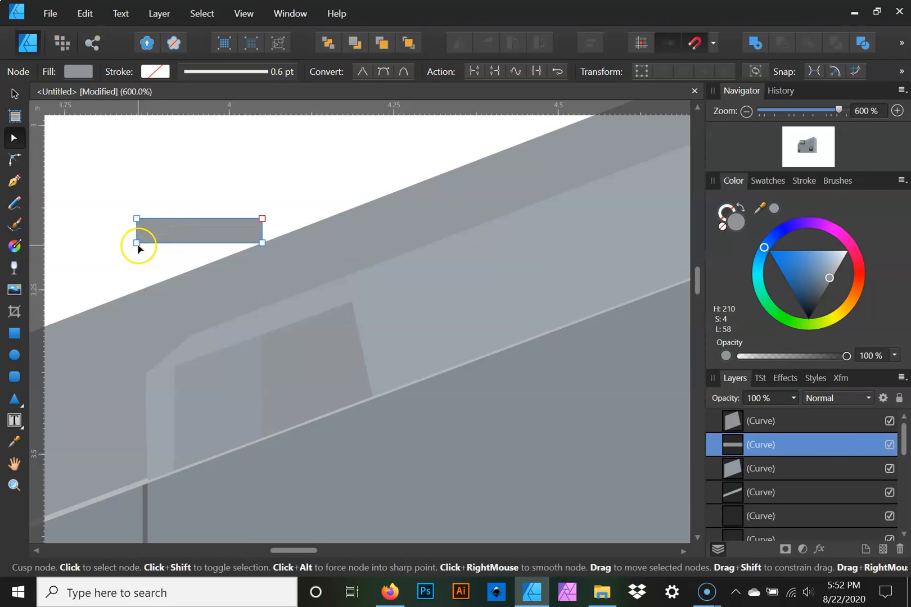
left_click_drag(161, 230, 182, 362)
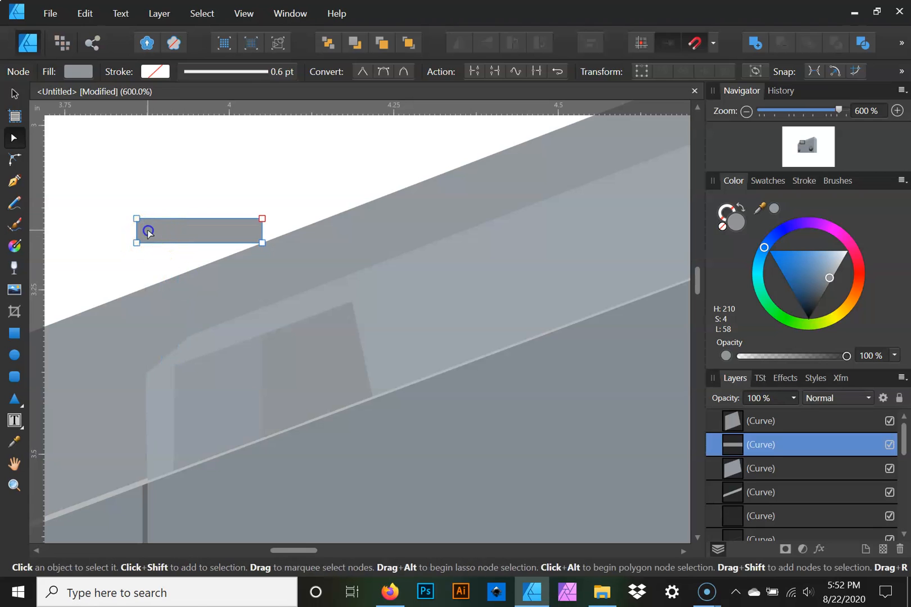
left_click_drag(827, 284, 830, 282)
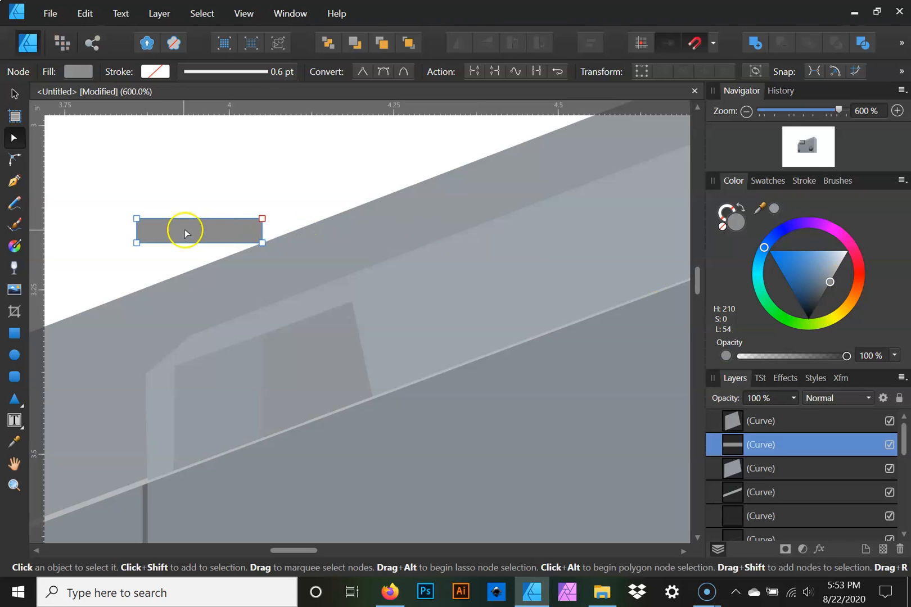
- Reshape the thin rectangle into a slanted strip along the first inset shape's upper edge, ending at the second shape's vertical edge
left_click_drag(138, 244, 174, 398)
left_click_drag(253, 291, 262, 369)
left_click_drag(261, 218, 261, 223)
left_click_drag(257, 265, 262, 334)
left_click_drag(136, 219, 176, 363)
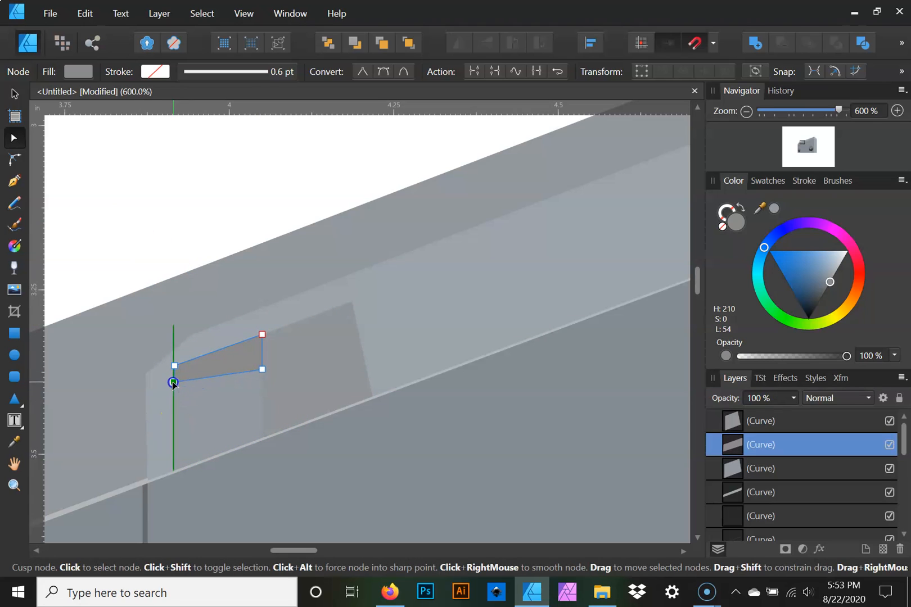
left_click_drag(263, 370, 261, 349)
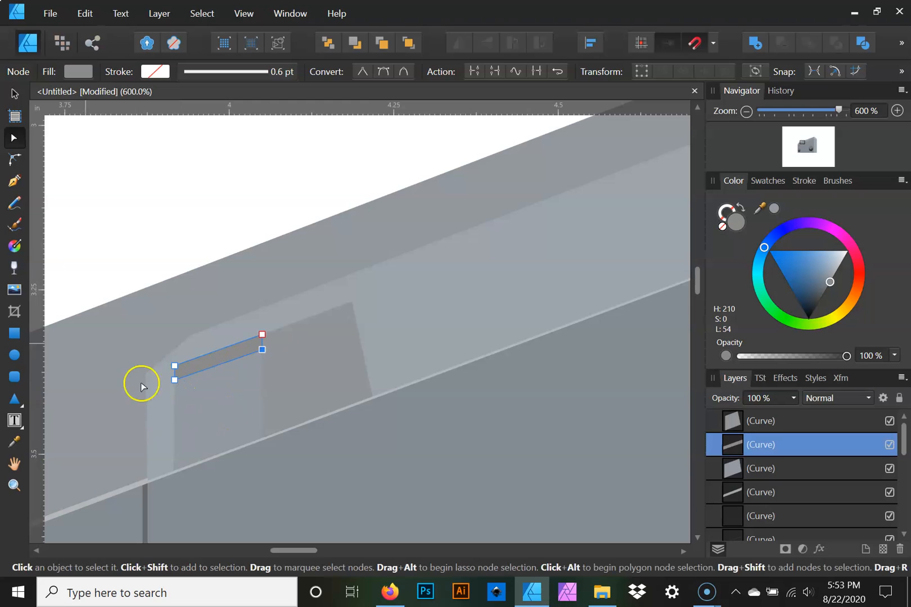
- Recolour the slanted strip to a cool shadow grey at HSL 210, 5, 54, starting from a sampled inset colour
left_click_drag(763, 220, 221, 399)
left_click(773, 210)
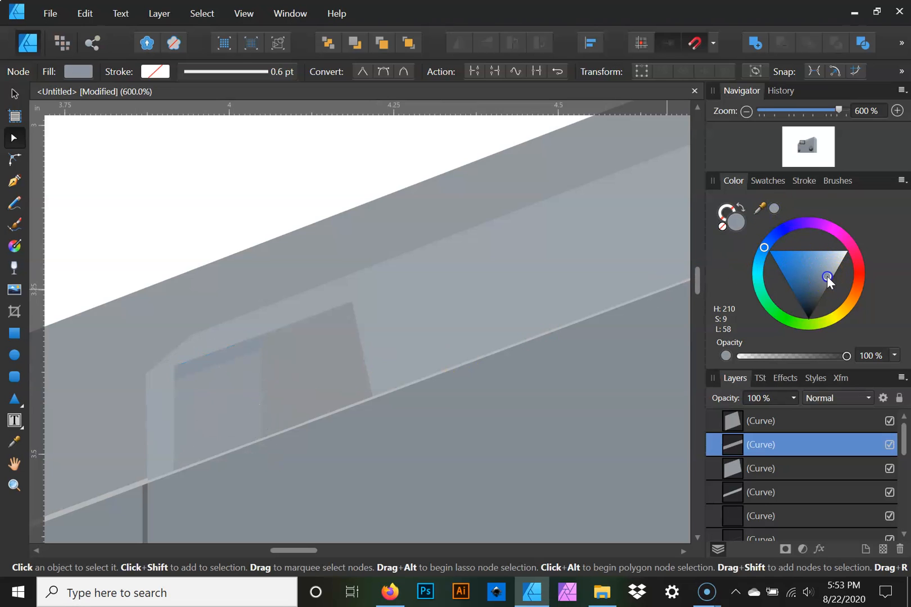
left_click(826, 276)
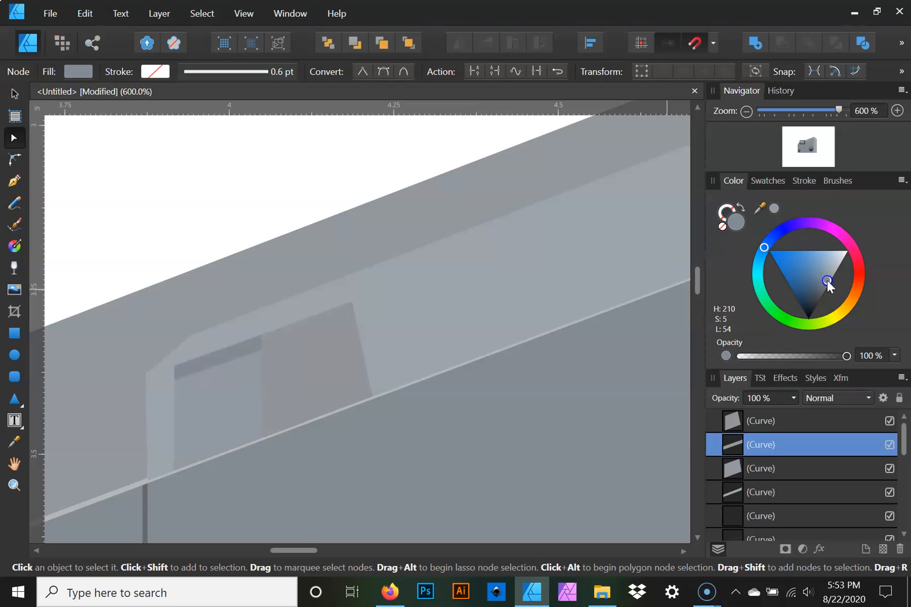
- Adjust the slanted strip's fill to a slightly lighter grey at HSL 210, 7, 56
left_click_drag(828, 283, 829, 280)
left_click(14, 94)
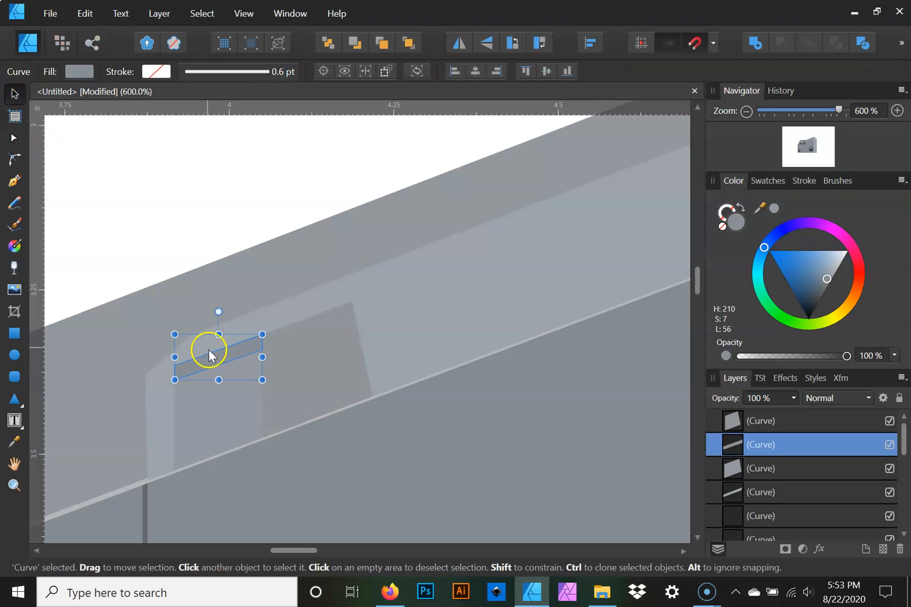
- Give the first inset shape a linear gradient fill running from just inside its upper slanted edge down toward its lower edge, tilted slightly off vertical
left_click(217, 405)
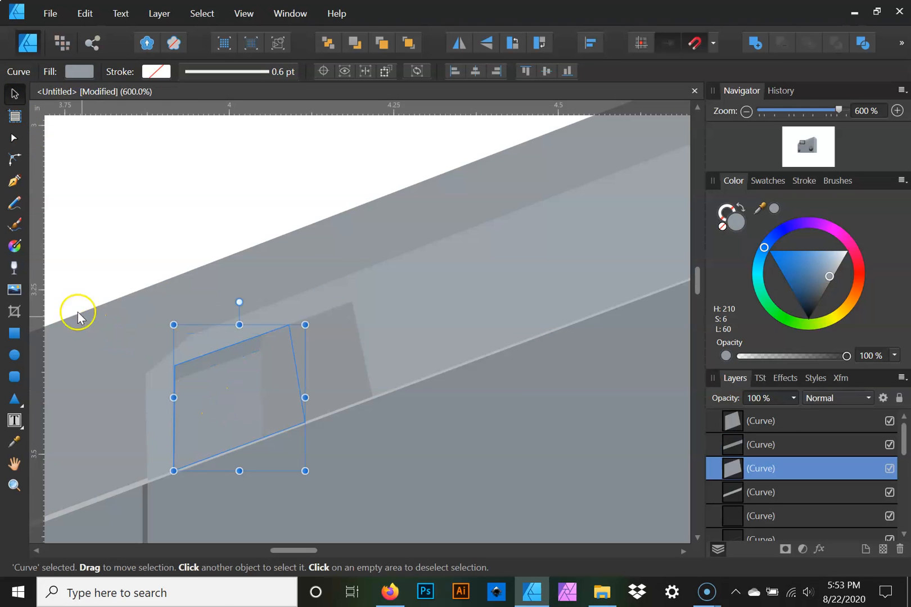
left_click(15, 250)
left_click_drag(212, 370, 230, 468)
left_click_drag(220, 453, 218, 232)
left_click_drag(218, 350, 217, 441)
left_click_drag(218, 233, 218, 350)
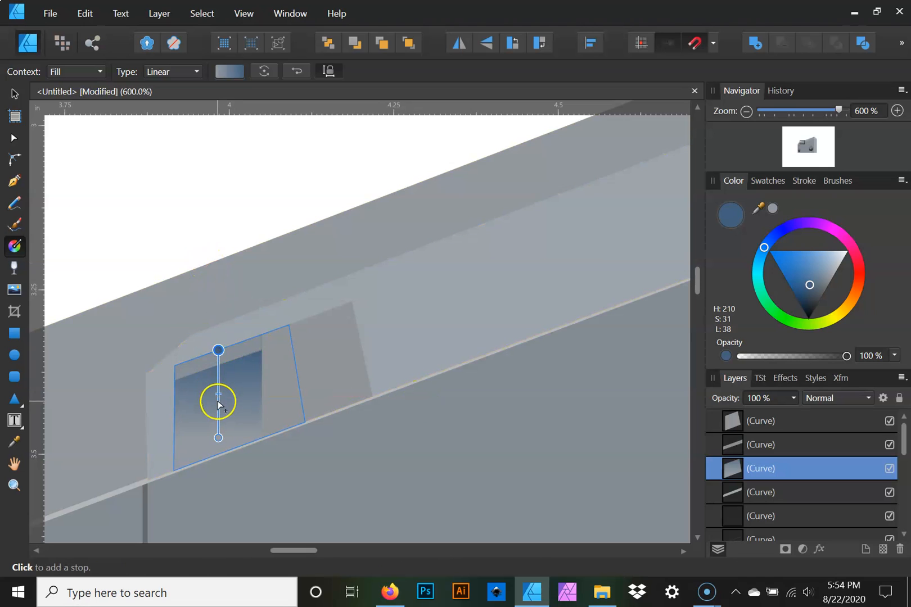
left_click_drag(218, 394, 198, 357)
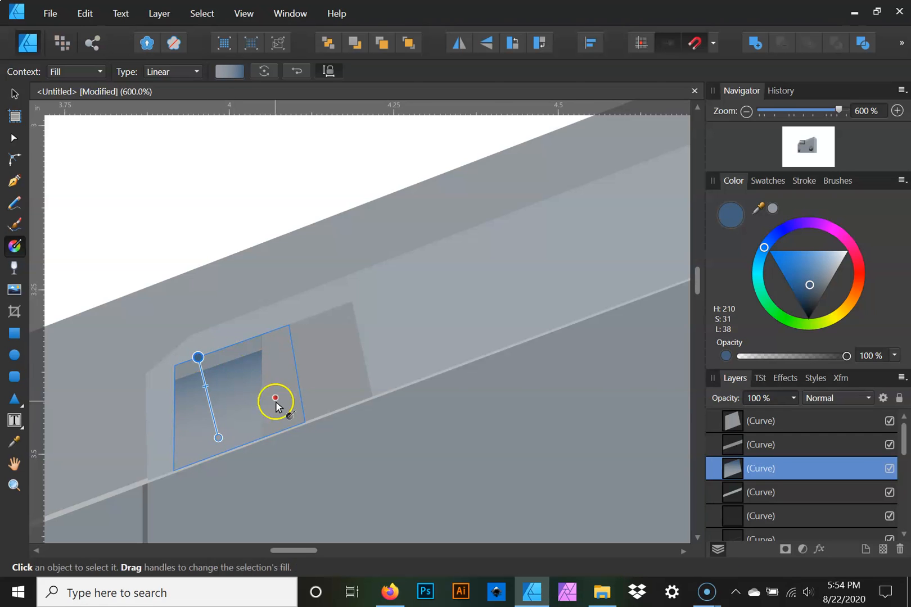
- Recolour the inset gradient's blue upper stop with a grey sampled from the speaker's front face, HSL 210, 6, 55
left_click(237, 75)
left_click(349, 139)
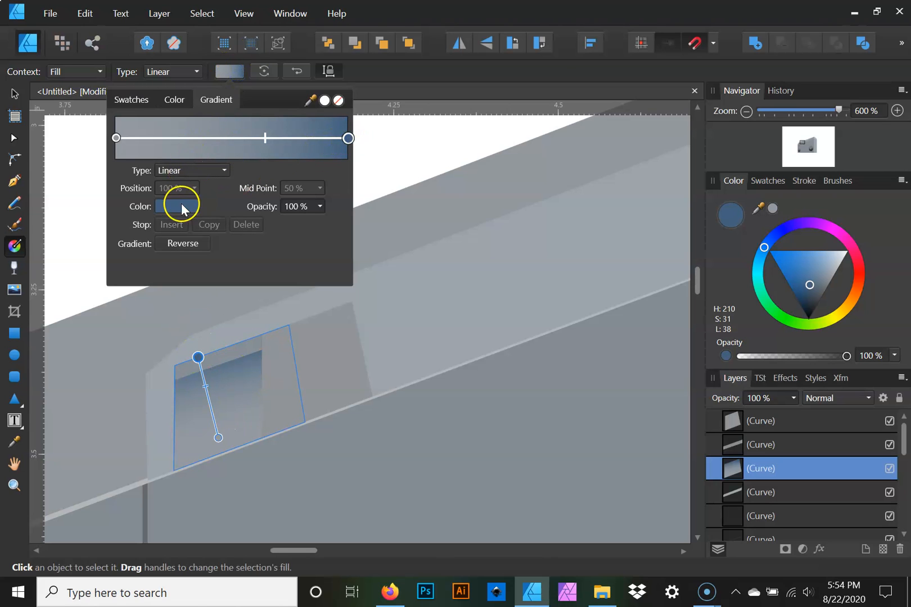
left_click(180, 206)
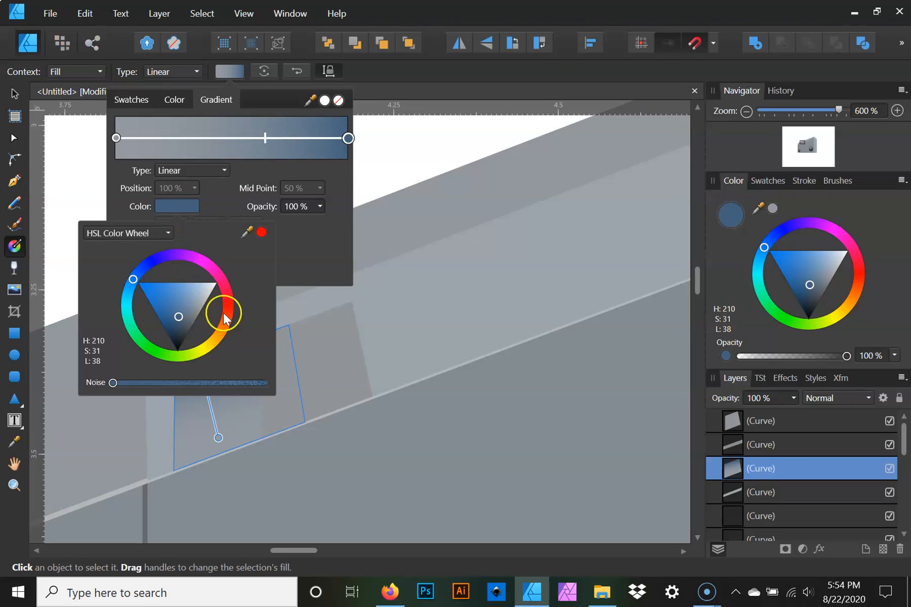
left_click_drag(268, 239, 436, 491)
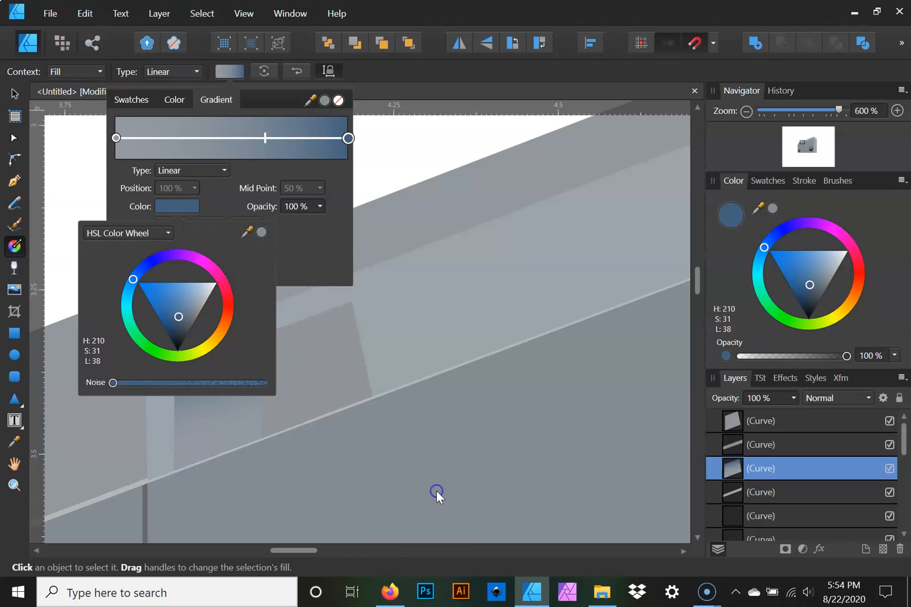
left_click(261, 234)
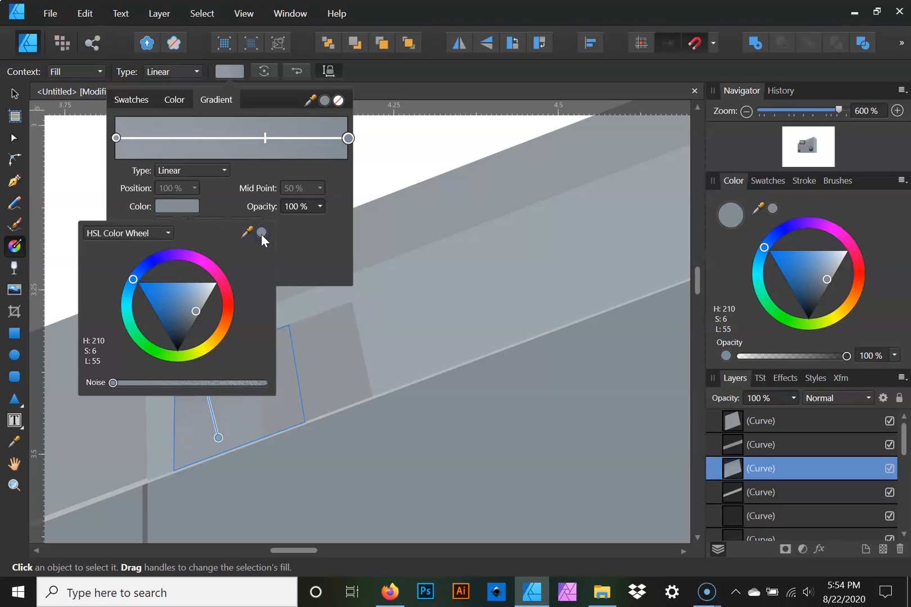
- Set the inset gradient's upper stop to a darker cool grey at HSL 210, 6, 46, starting from a sampled lighter grey, and deselect the shape
left_click(117, 139)
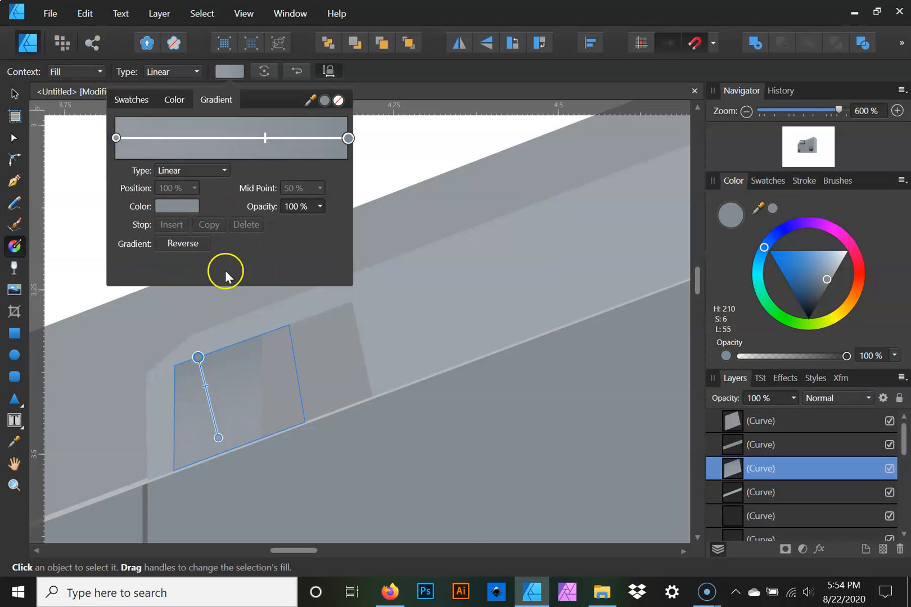
left_click(187, 212)
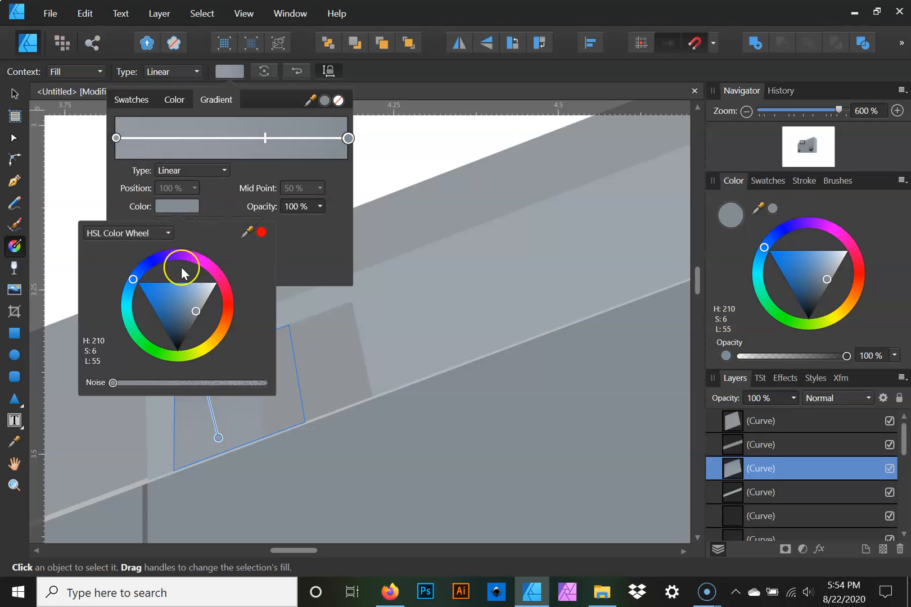
left_click_drag(261, 236, 247, 273)
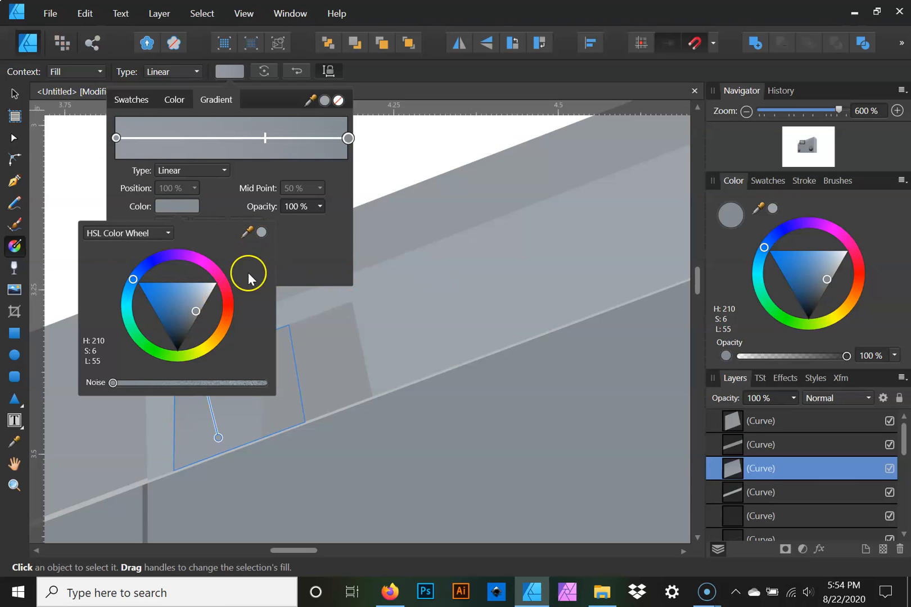
left_click(263, 233)
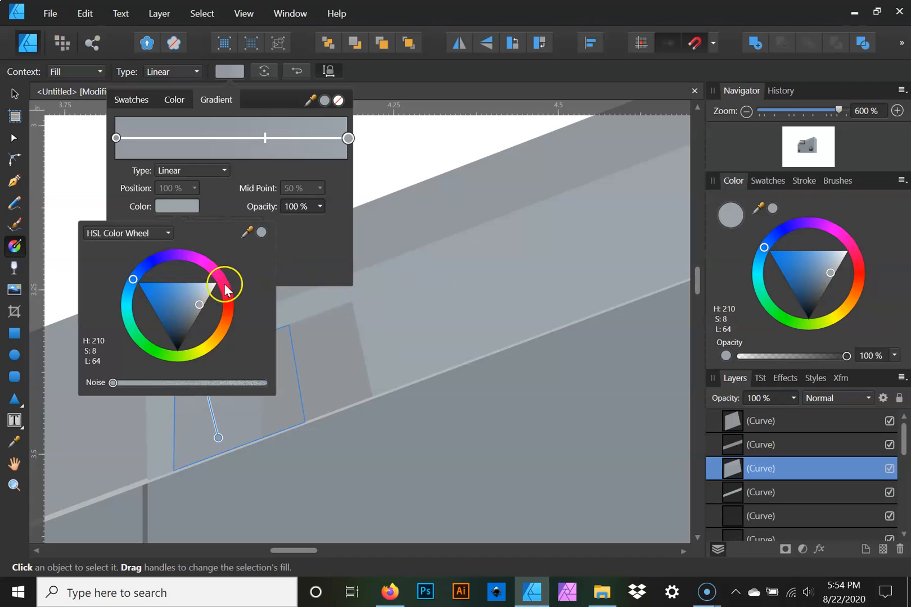
mouse_move(200, 305)
left_mouse_down()
mouse_move(214, 298)
mouse_move(194, 331)
left_mouse_up()
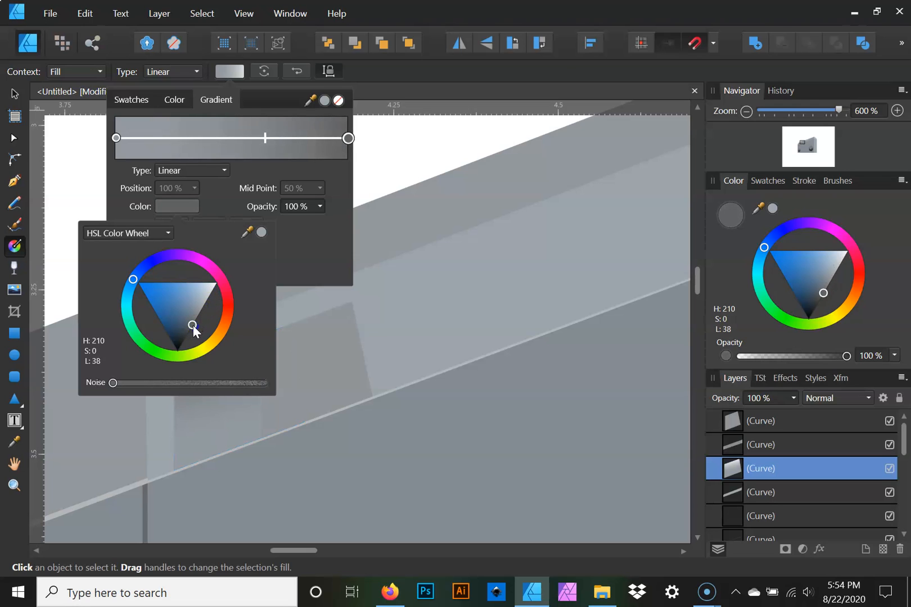
left_click_drag(194, 330, 195, 322)
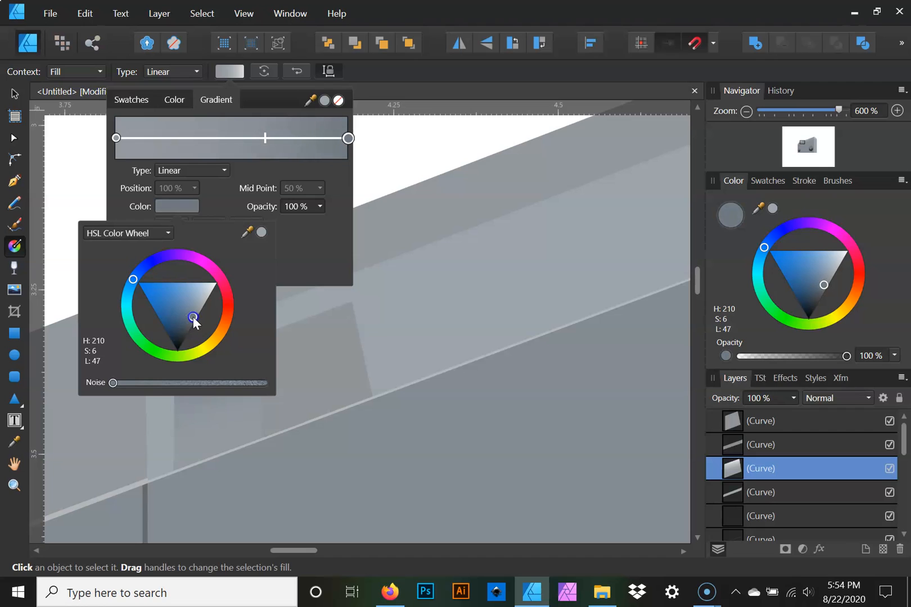
left_click(112, 138)
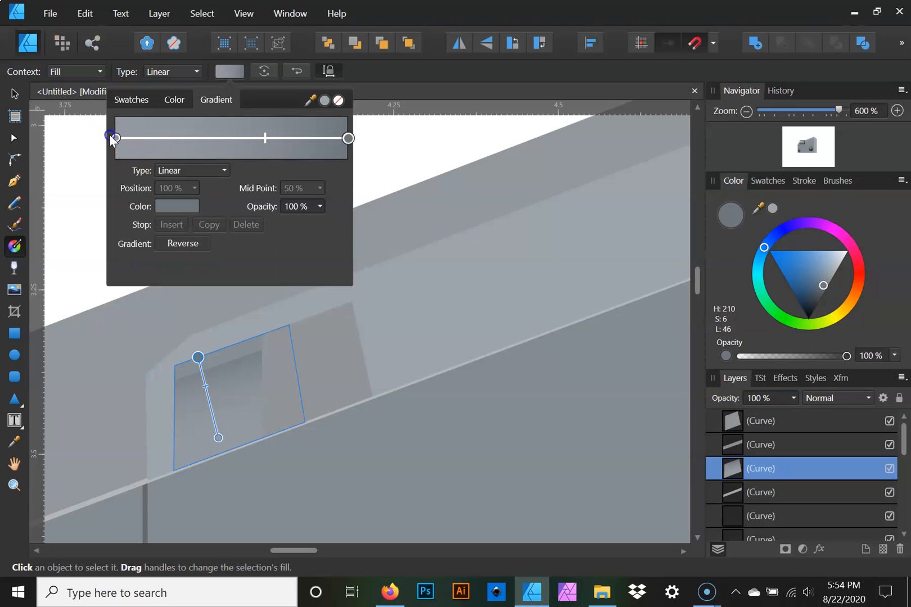
left_click(116, 139)
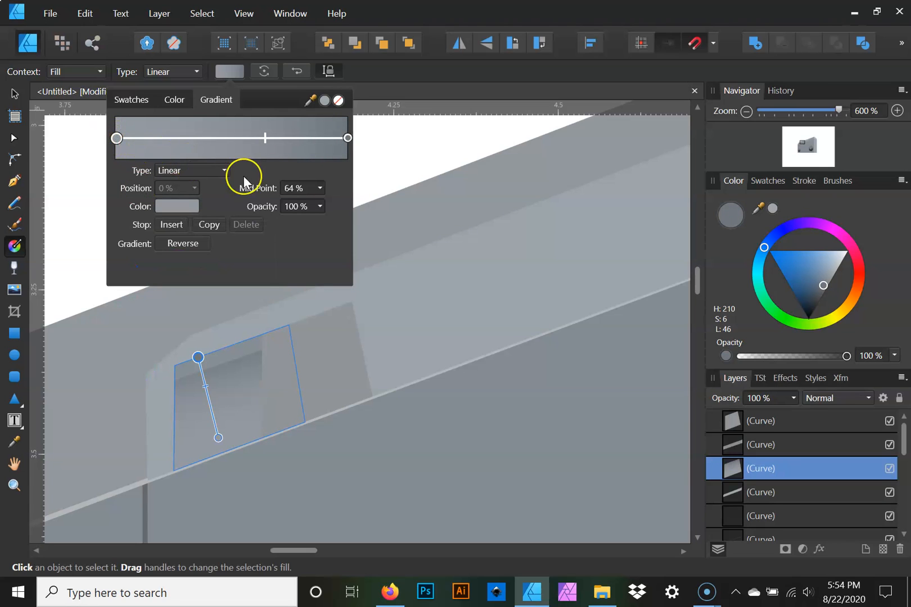
left_click(14, 94)
left_click(129, 180)
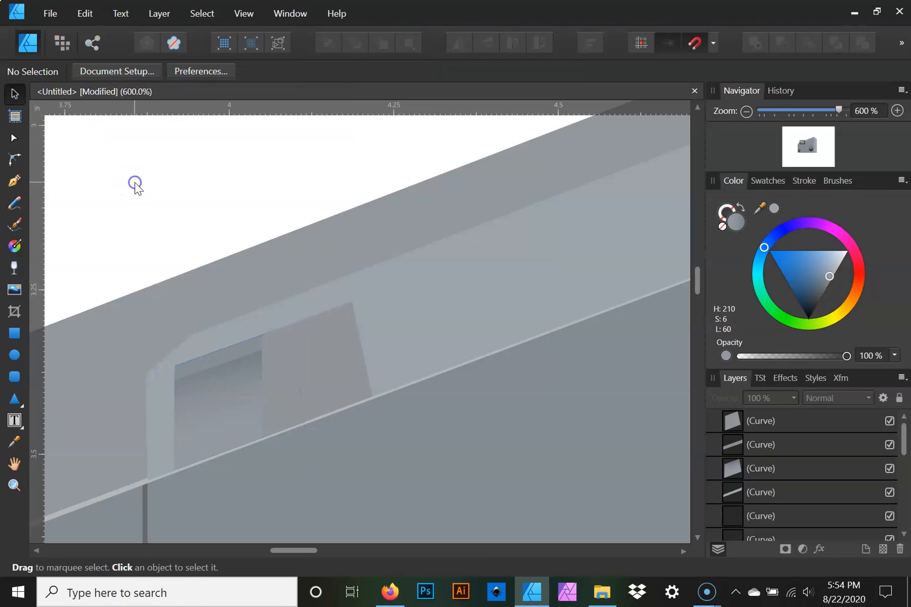
- Draw a short vertical Pen line across the slanted strip's outer end, joining its two corners, with a grey stroke at HSL 210, 0, 44
left_click(15, 181)
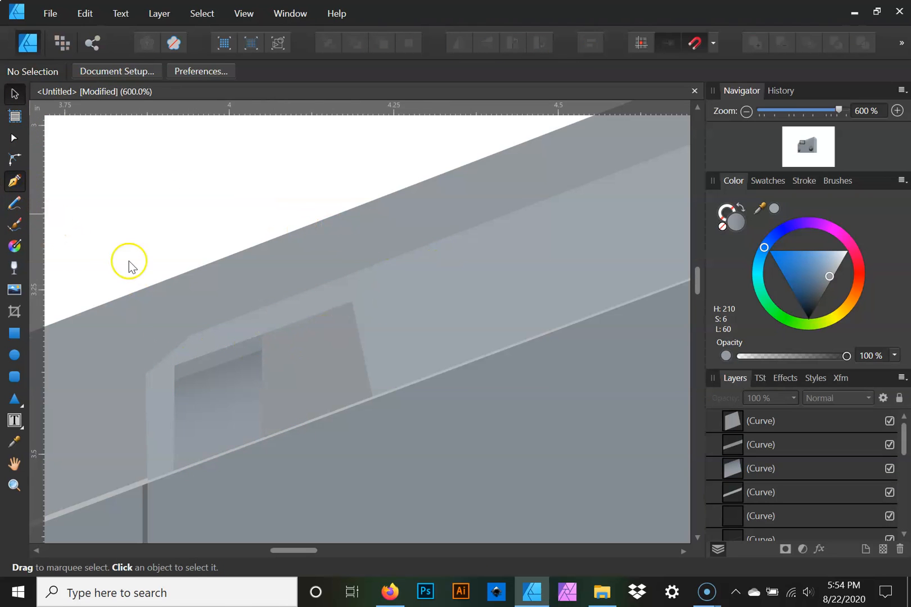
left_click(175, 367)
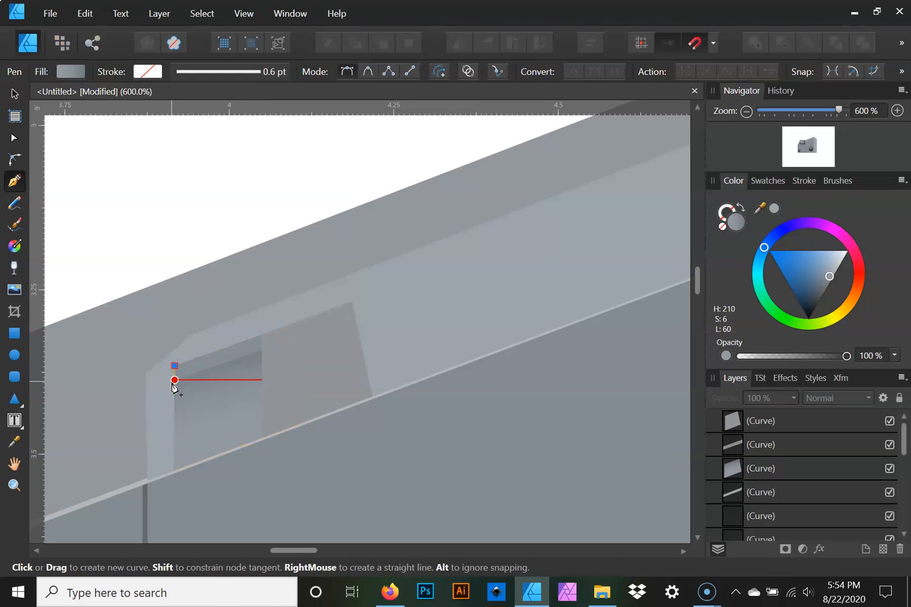
left_click(174, 381)
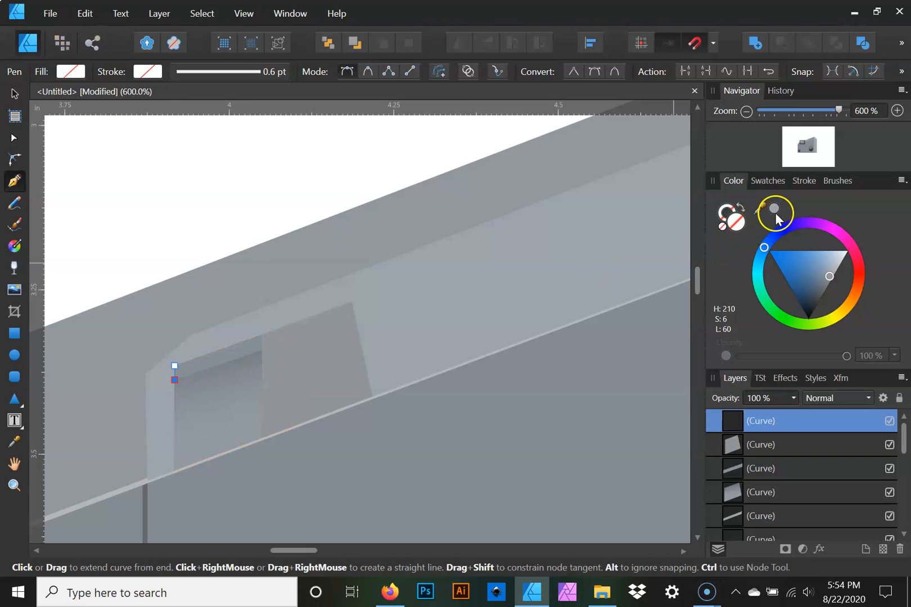
left_click(726, 210)
left_click(772, 210)
left_click(828, 262)
left_click_drag(828, 264, 831, 288)
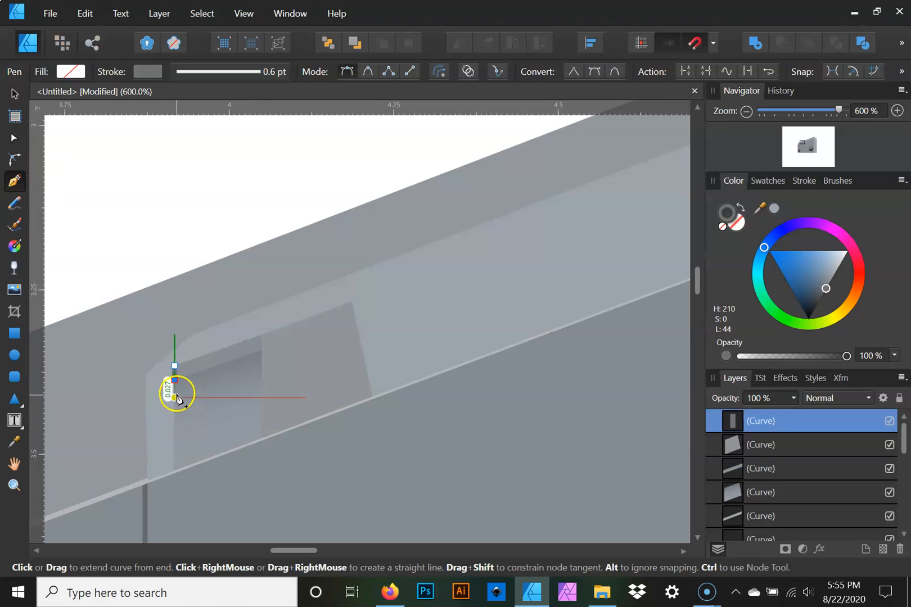
left_click(176, 393)
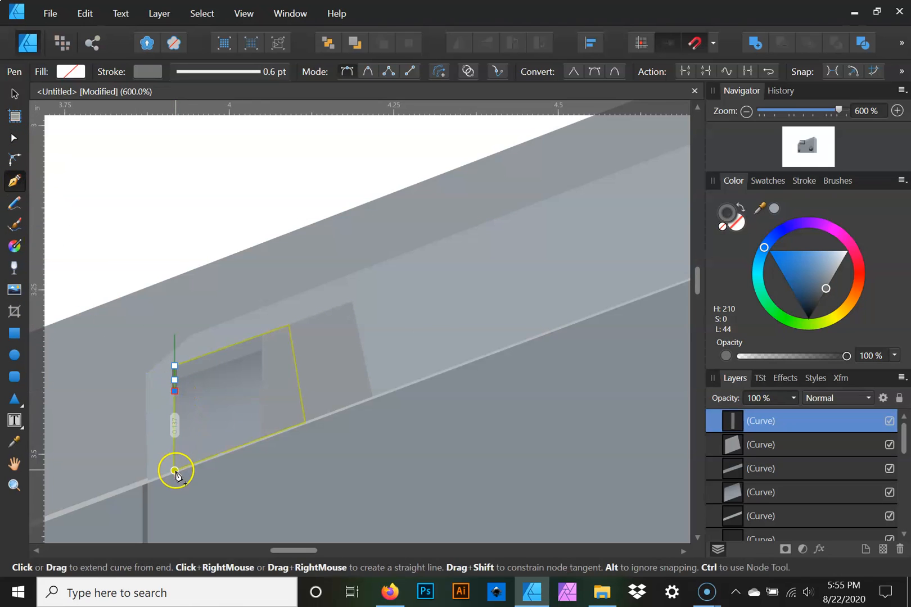
left_click(176, 471)
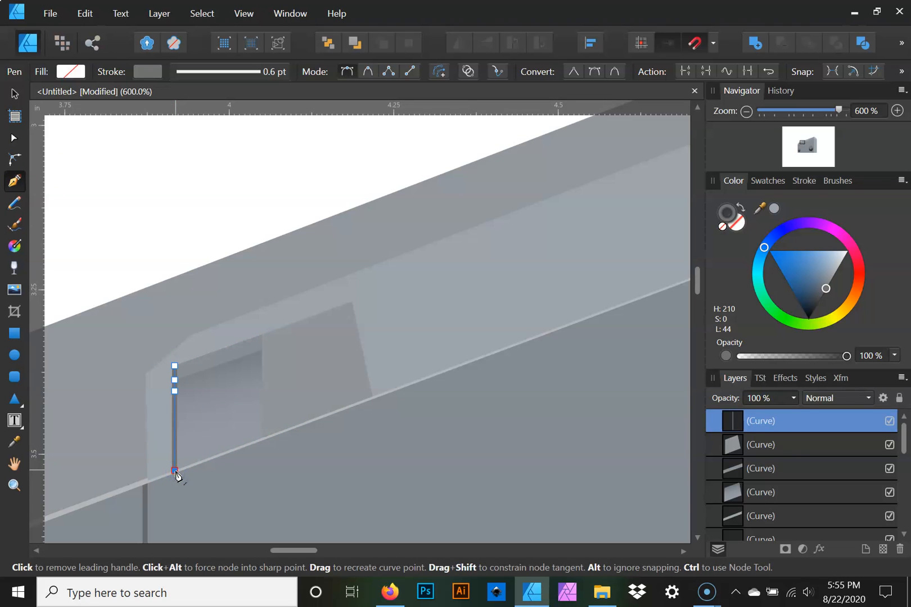
key("ctrl+z")
key("ctrl+z")
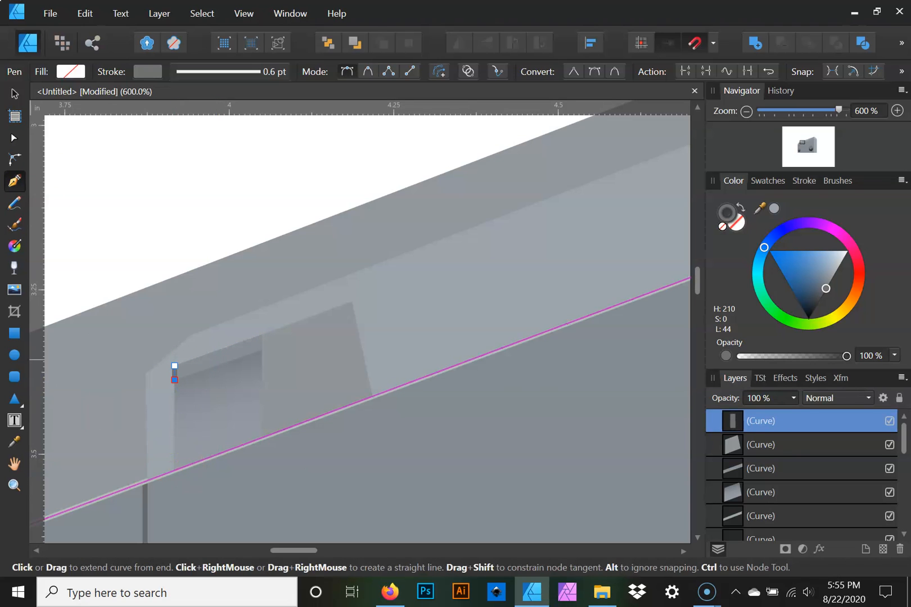
- Draw a separate vertical Pen line down the first inset shape's outer edge, from just below the short line to the bevel's lower seam
left_click(14, 140)
left_click(87, 160)
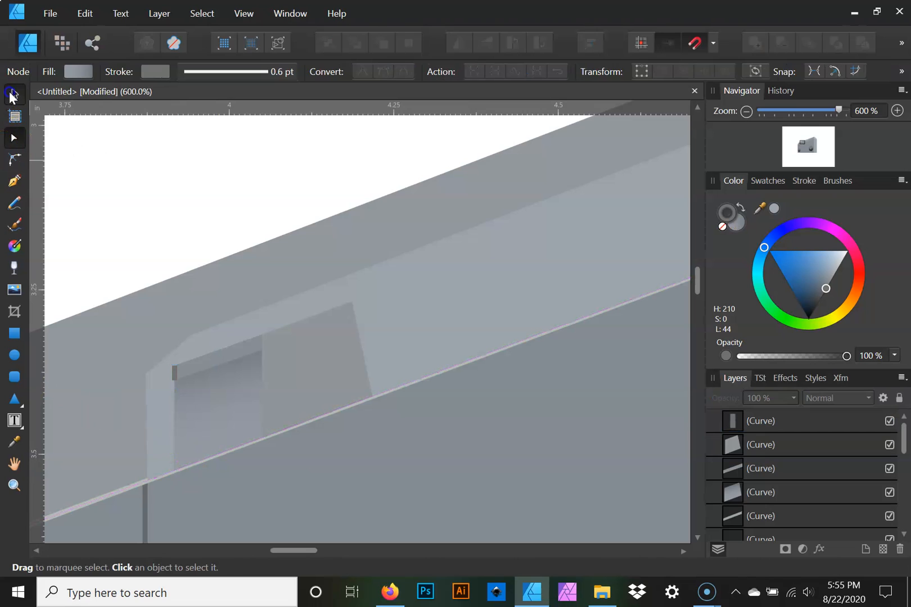
left_click(10, 96)
left_click(14, 180)
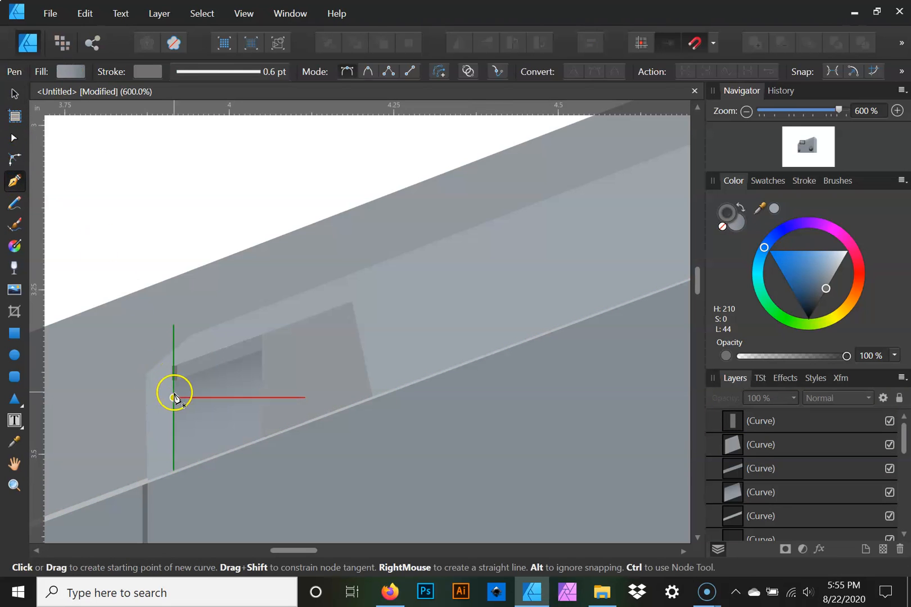
left_click(175, 391)
left_click(173, 471)
left_click(15, 93)
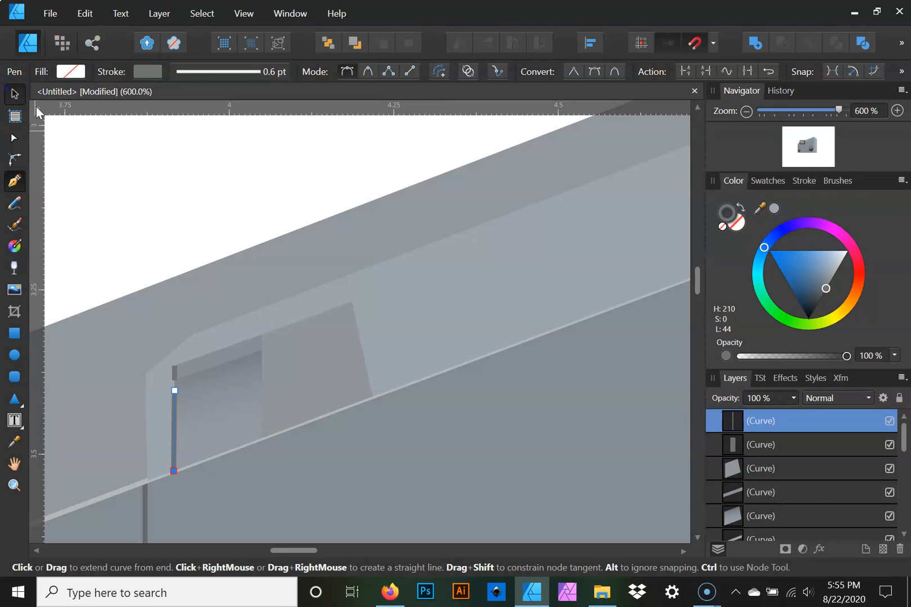
left_click(342, 208)
- Examine the whole speaker illustration and the recessed inset on its top bevel for how the new shading and edge lines read
left_click(747, 112)
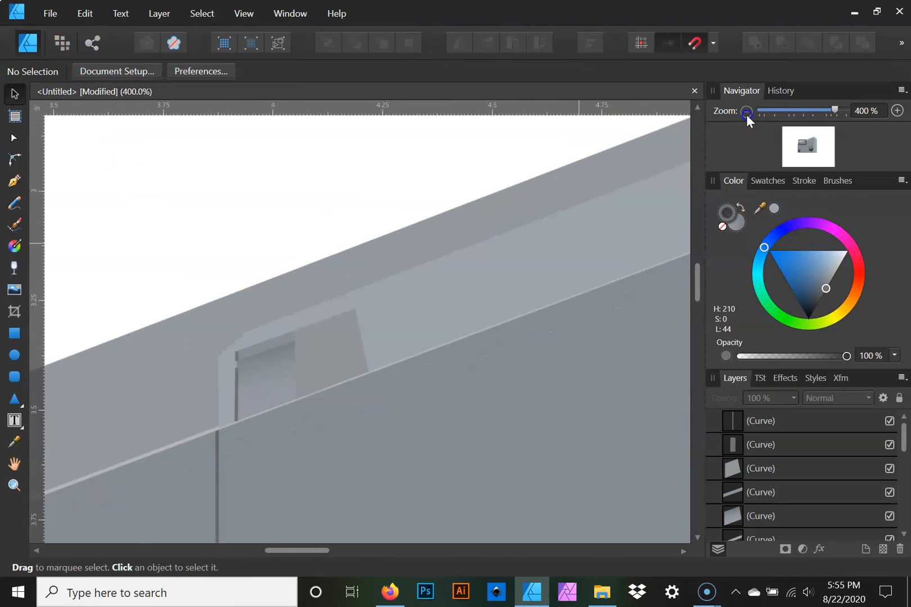
left_click(747, 112)
left_click(747, 112)
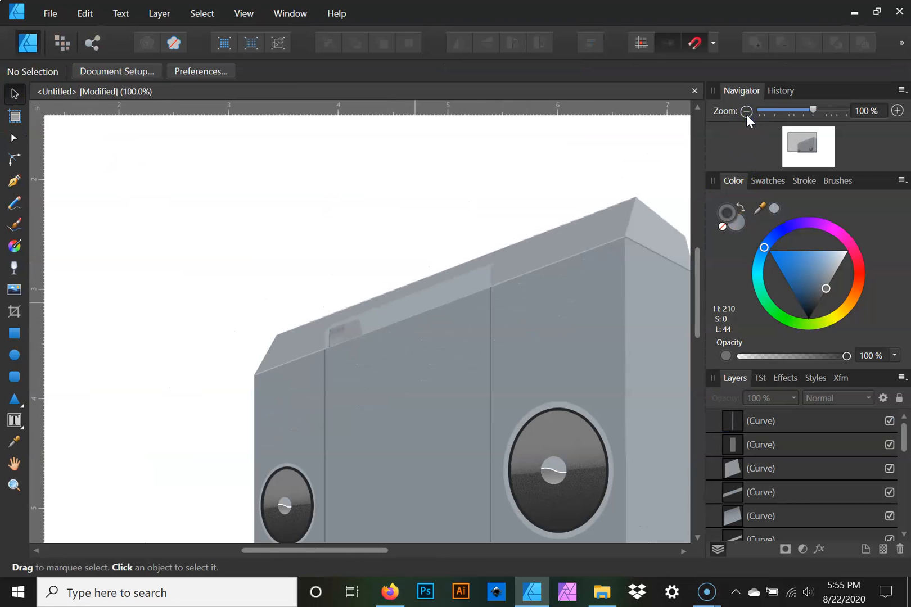
left_click(747, 112)
left_click_drag(534, 208, 486, 214)
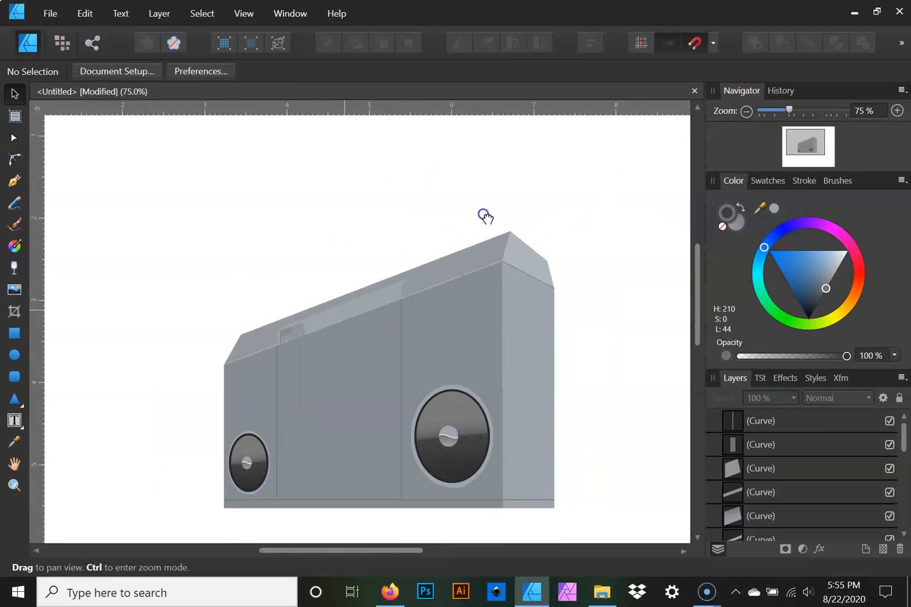
left_click(896, 110)
left_click(896, 111)
left_click(896, 110)
left_click_drag(422, 214, 338, 343)
left_click(897, 111)
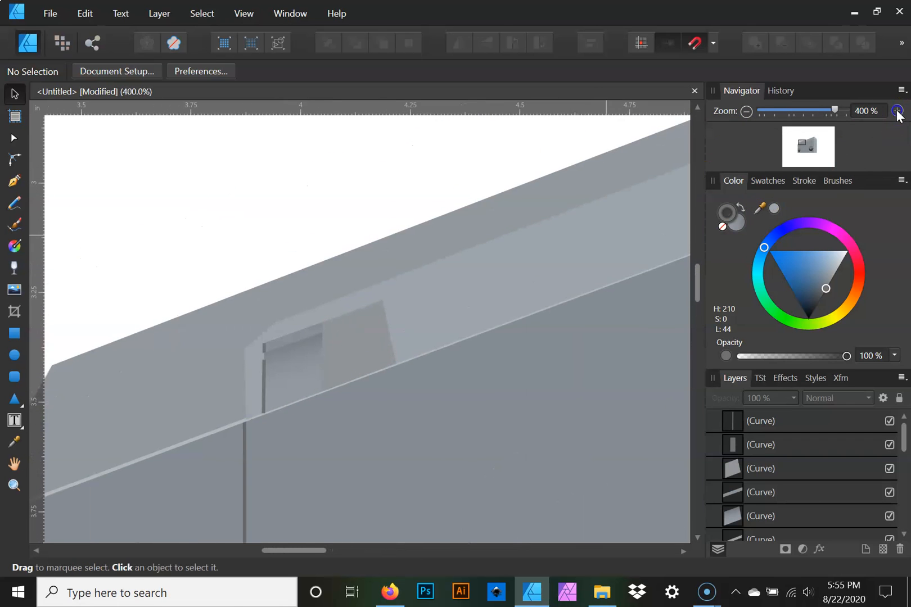
left_click(897, 111)
left_click_drag(386, 265, 336, 305)
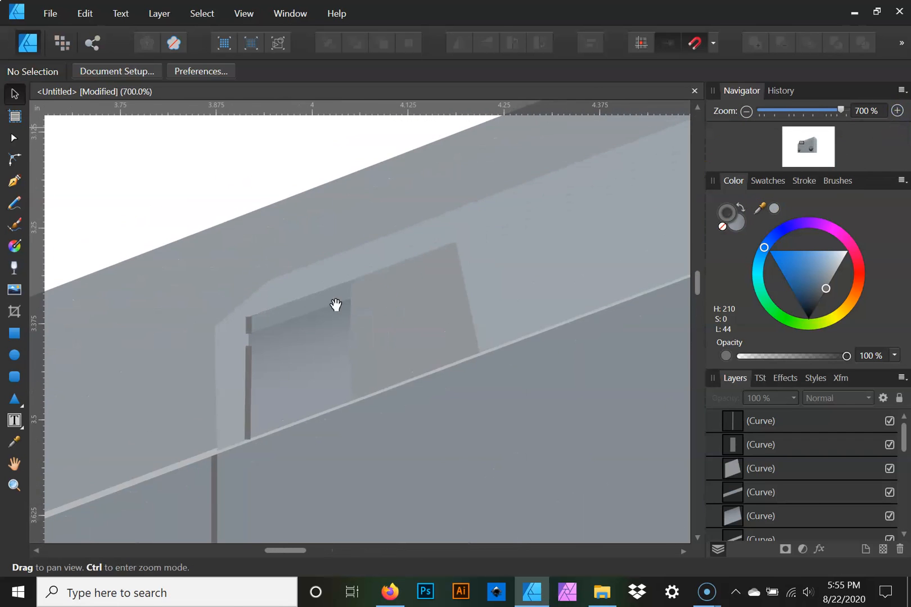
- Recolour the slanted strip's fill to a lighter neutral grey at HSL 210, 0, 63, with no stroke
left_click(299, 304)
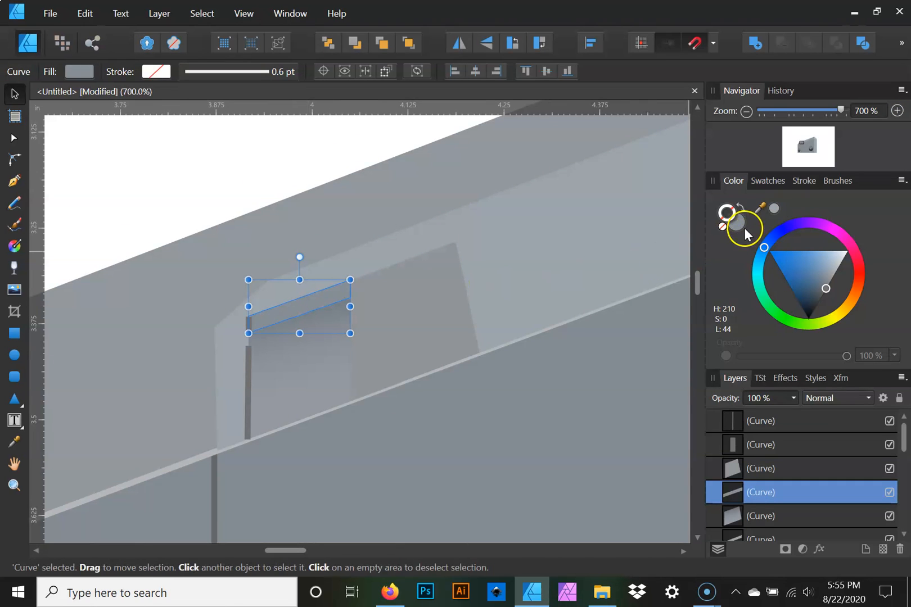
left_click(774, 209)
left_click(741, 222)
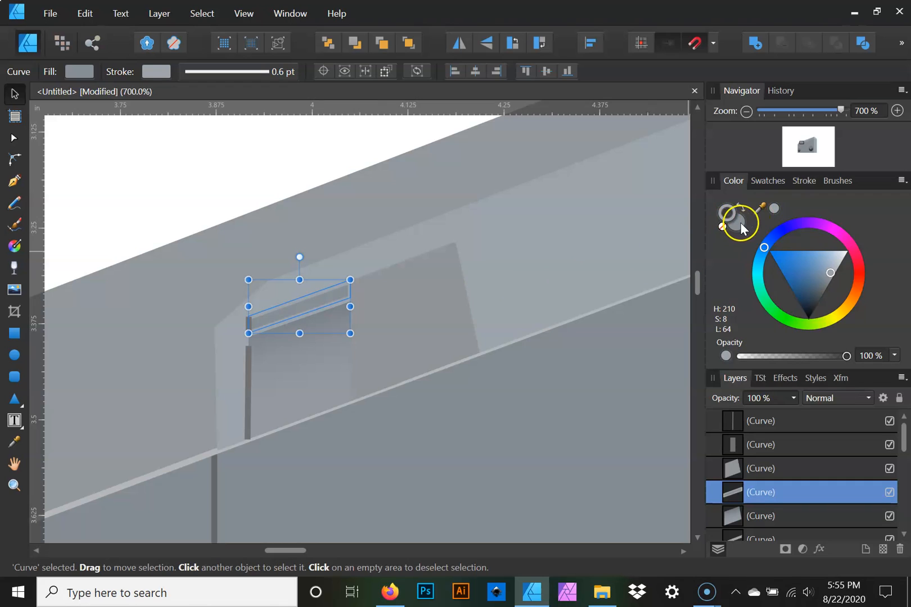
left_click(723, 227)
left_click(737, 221)
left_click_drag(828, 277, 834, 278)
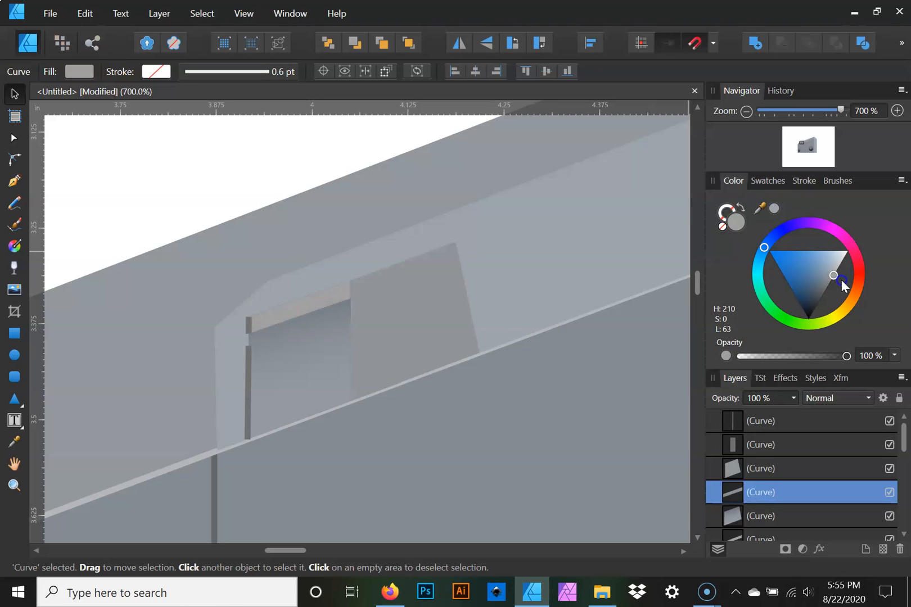
- Recolour the starting stop of the first inset shape's linear gradient to the previously picked neutral grey at HSL 0, 0, 65
left_click(317, 341)
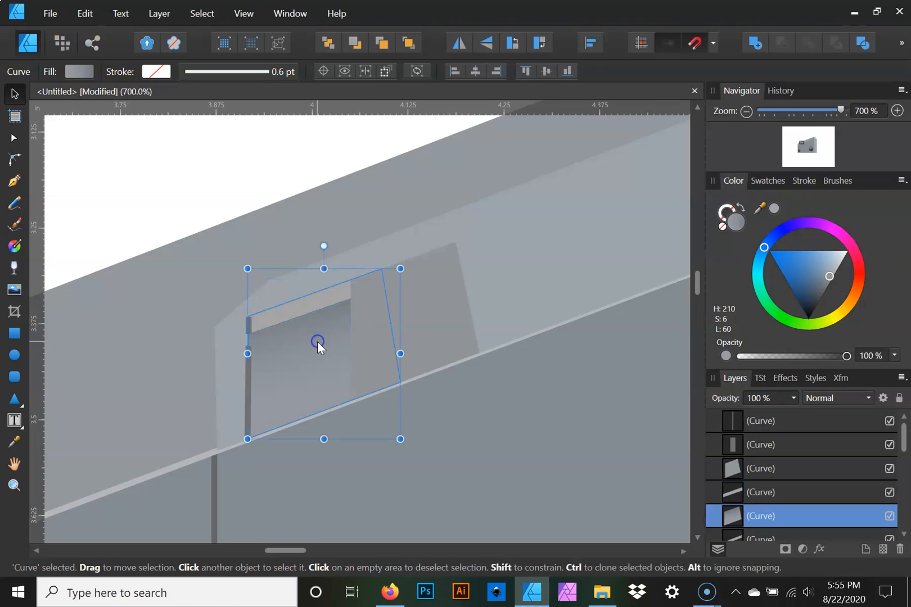
left_click(73, 72)
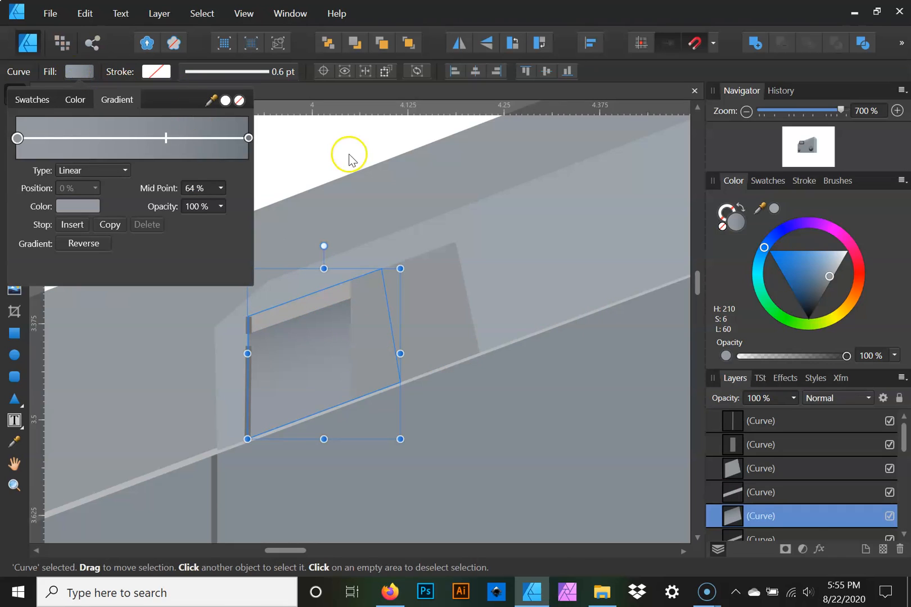
left_click(18, 138)
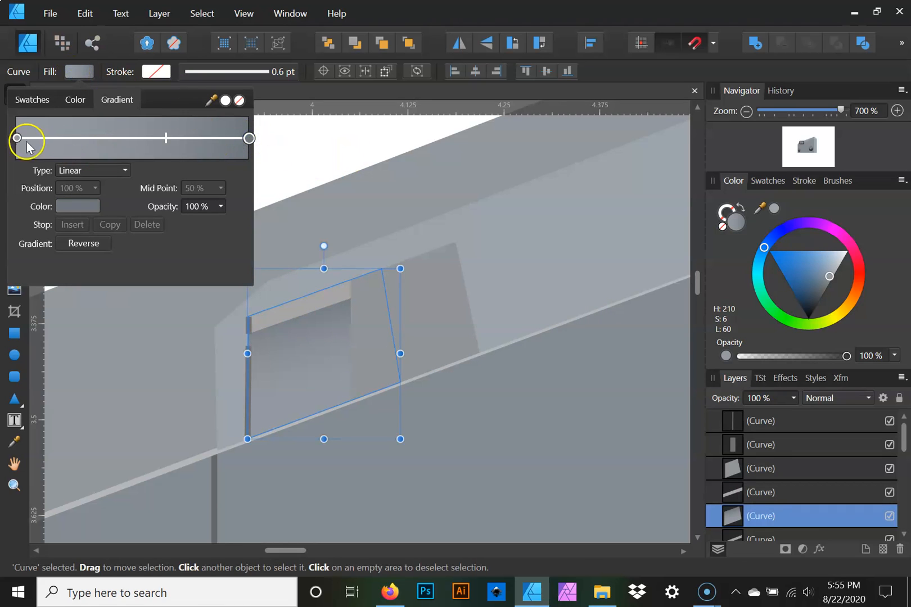
left_click(47, 149)
left_click(16, 138)
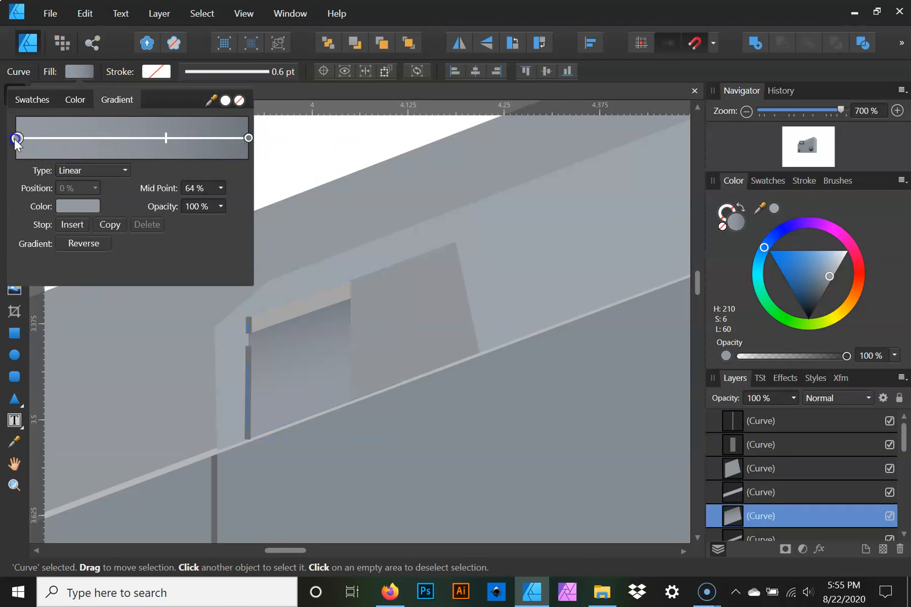
left_click(59, 210)
left_click_drag(177, 233, 300, 306)
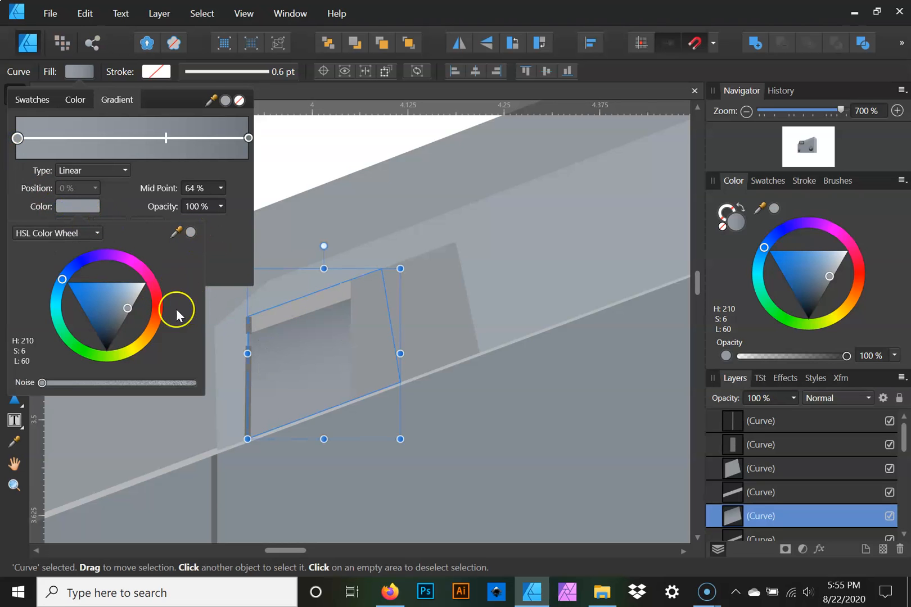
left_click(194, 234)
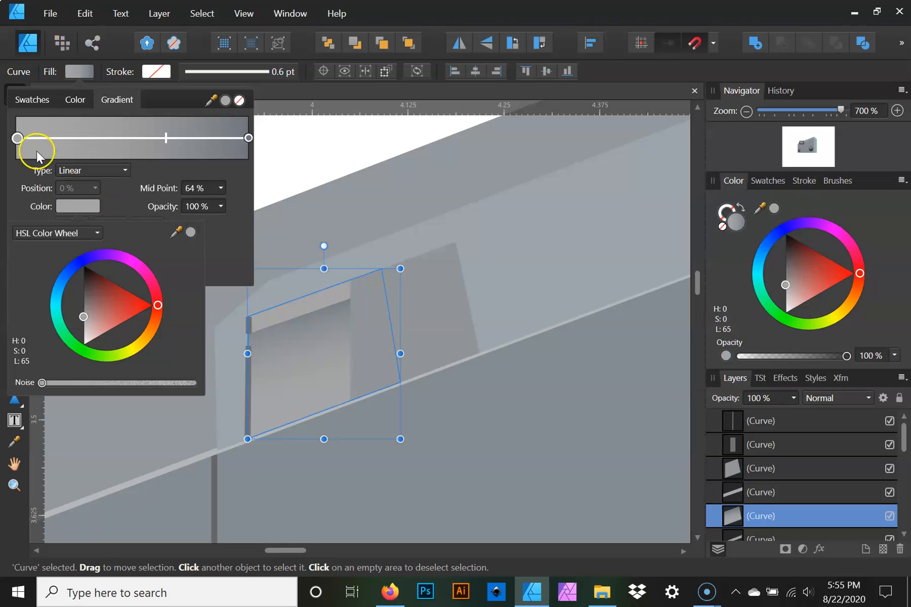
left_click(305, 128)
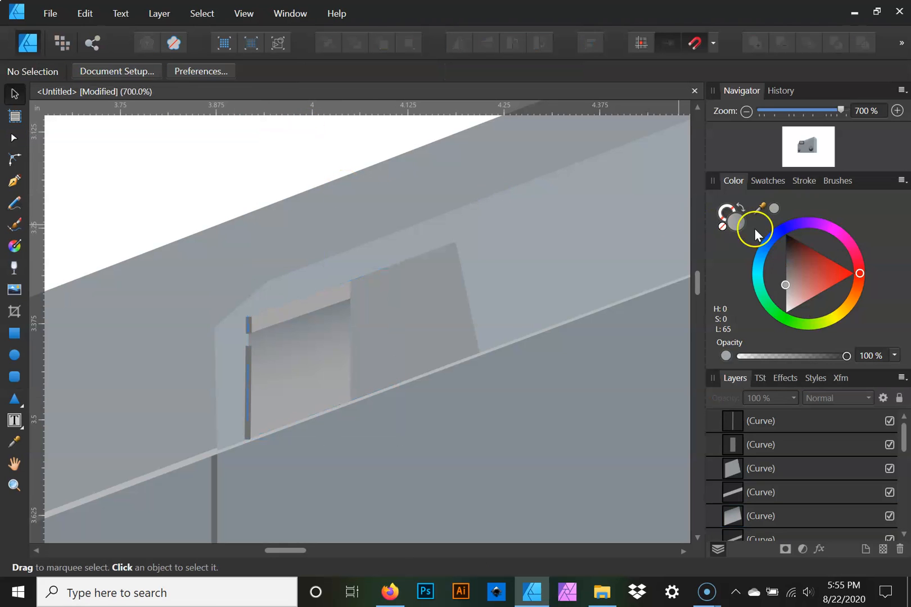
- Examine the full speaker illustration at 100% zoom and look through its layer stack down to the IMG_0241 reference image
left_click(747, 111)
left_click(747, 111)
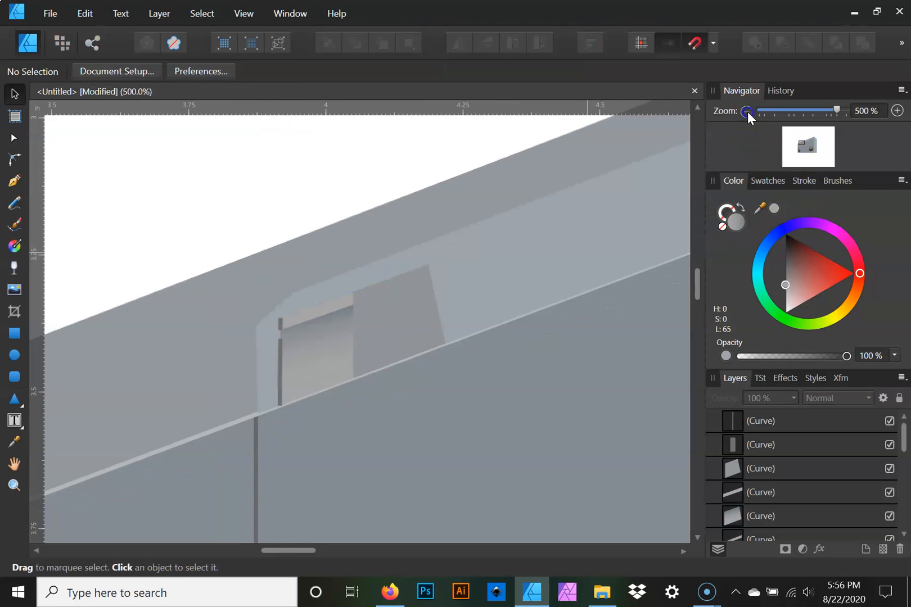
left_click(747, 110)
left_click(747, 111)
left_click(747, 111)
left_click(747, 111)
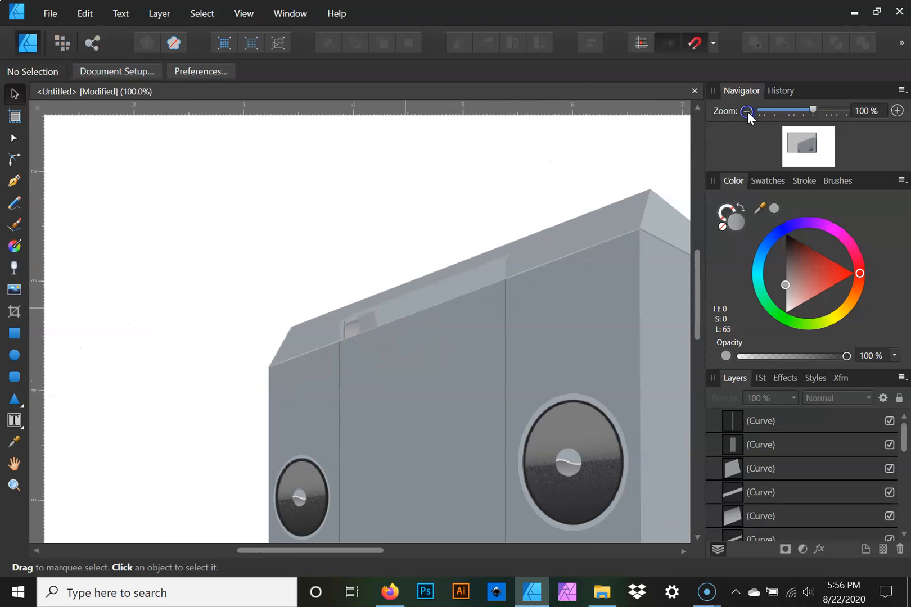
key("space")
left_click_drag(472, 195, 299, 145)
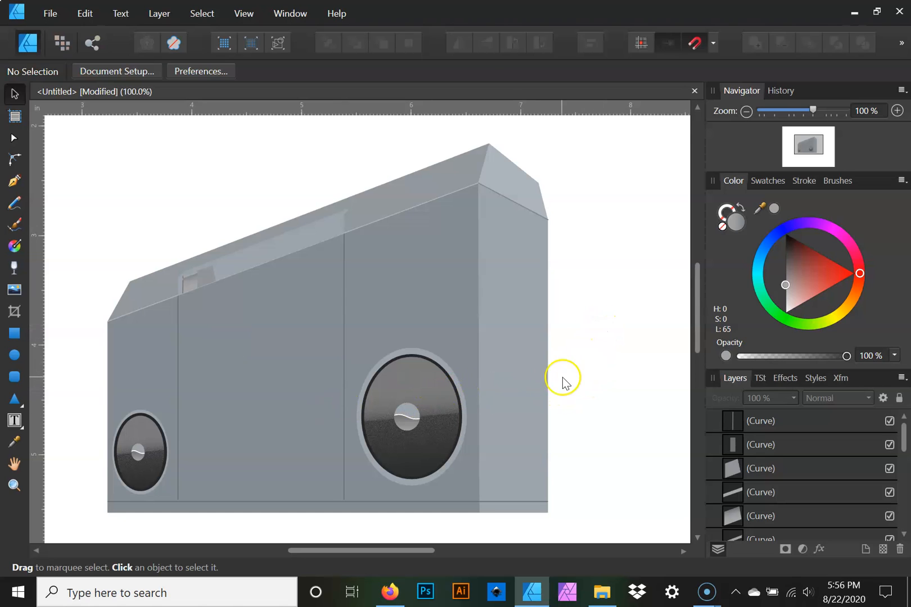
key("space")
left_click_drag(504, 445, 527, 434)
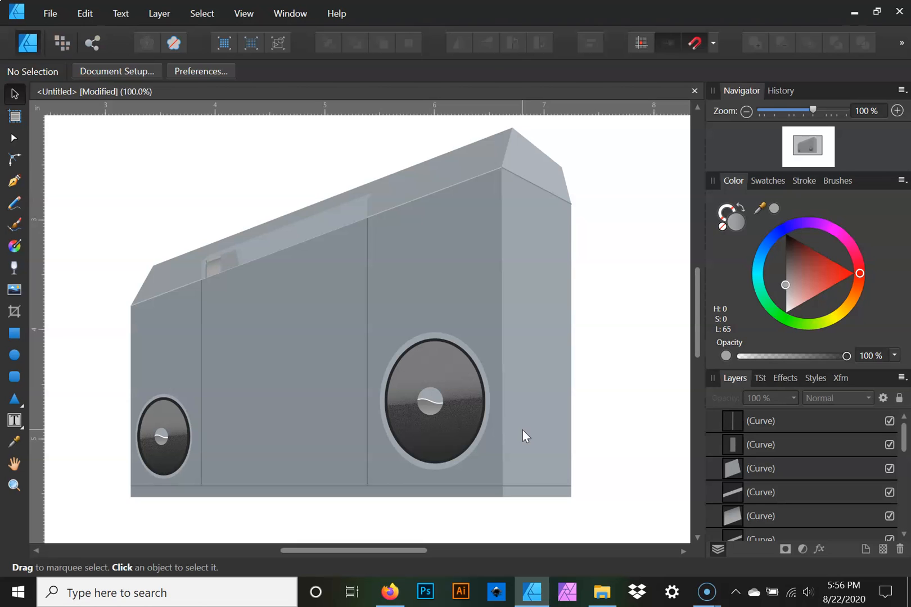
scroll(771, 438, "down", 5)
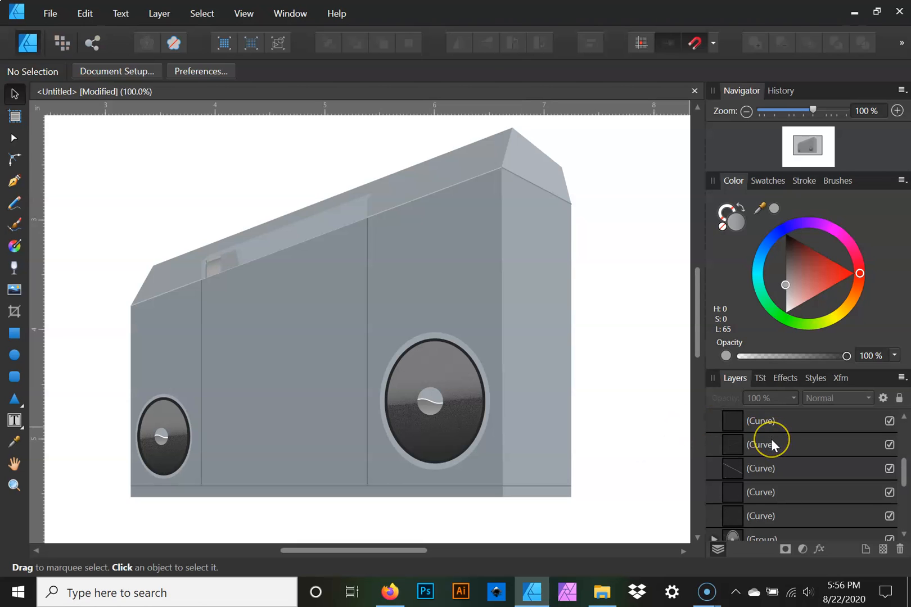
scroll(771, 439, "up", 5)
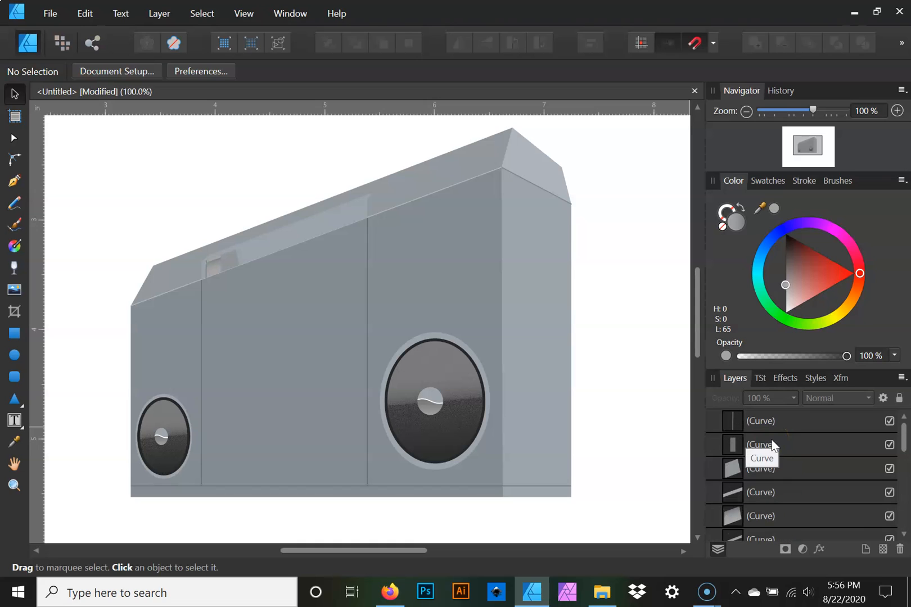
scroll(772, 440, "down", 5)
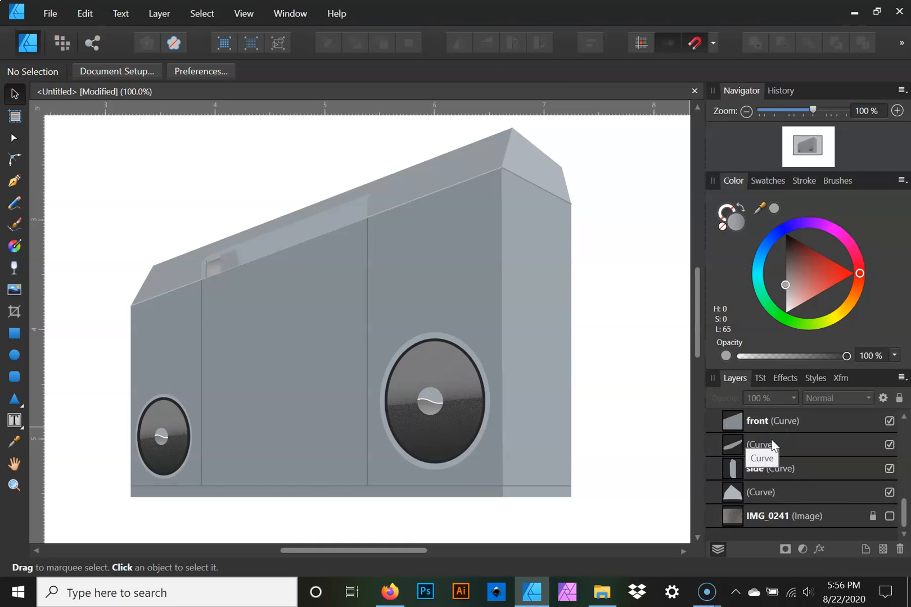